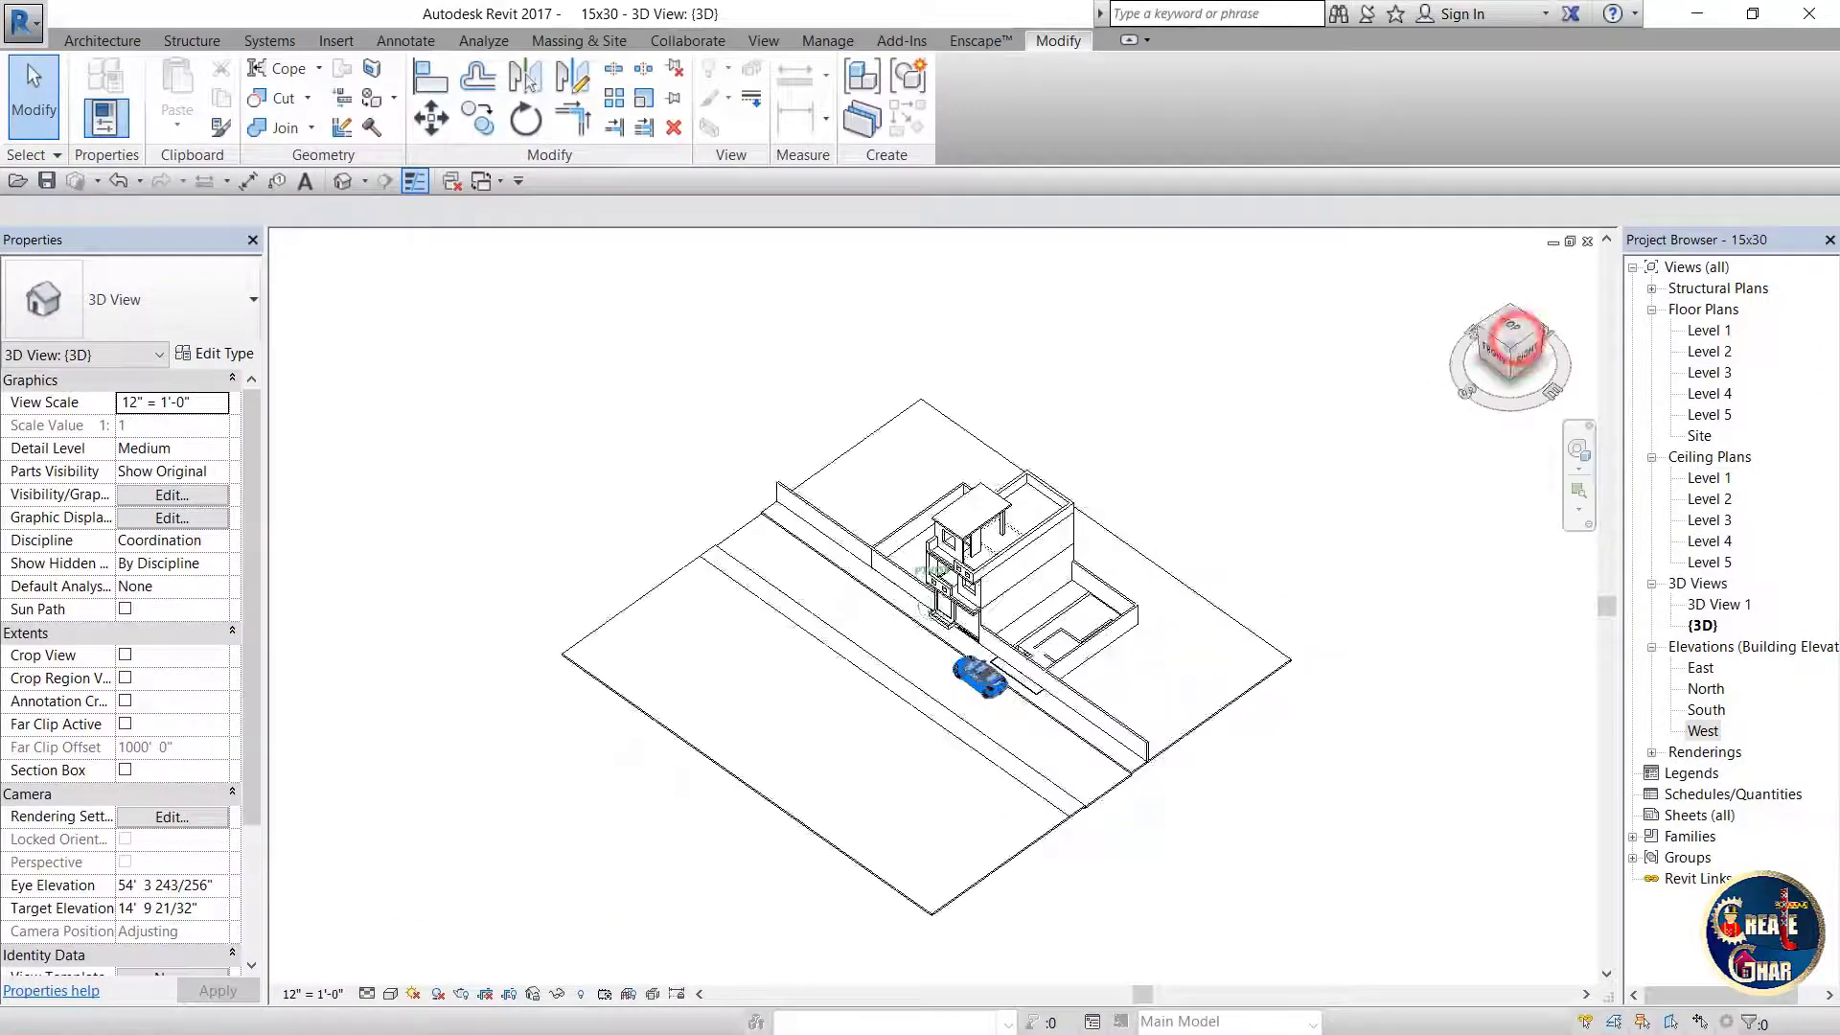
- Examine the house in the 3D view, then inspect its room layout on the Level 2 floor plan
scroll(739, 674, up, 6)
scroll(740, 673, up, 3)
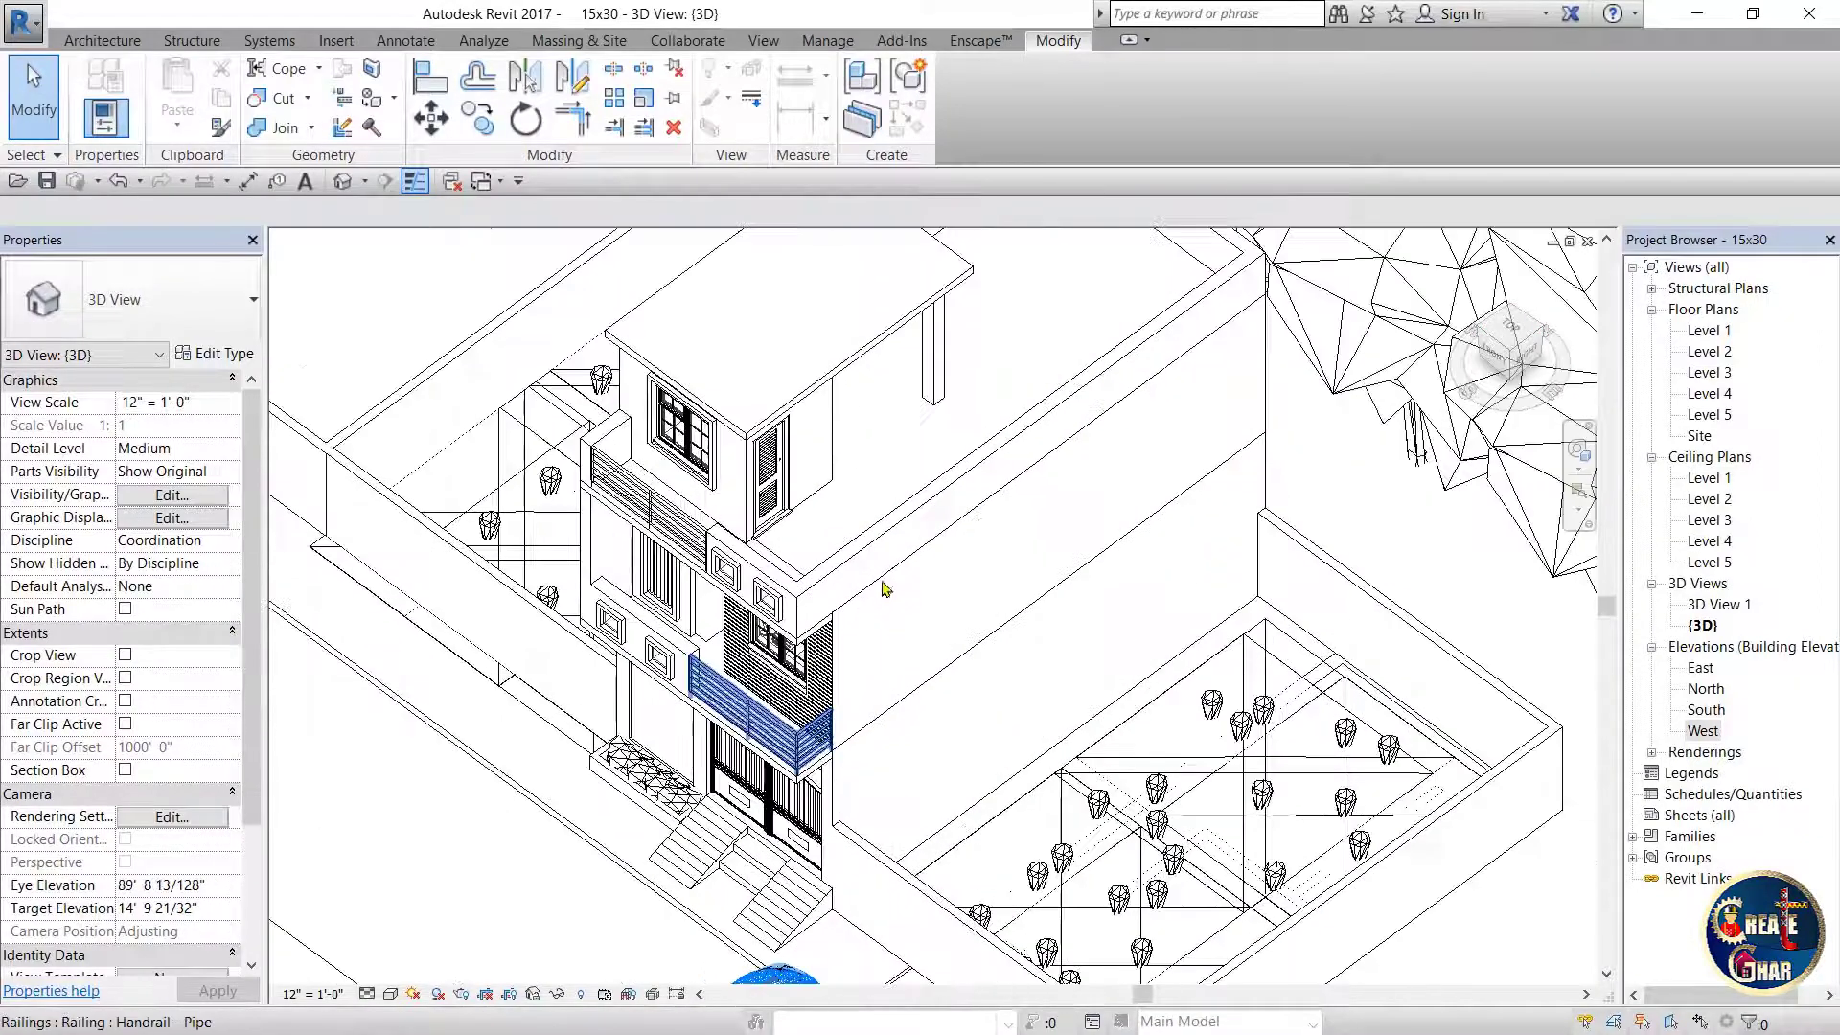
scroll(776, 709, down, 5)
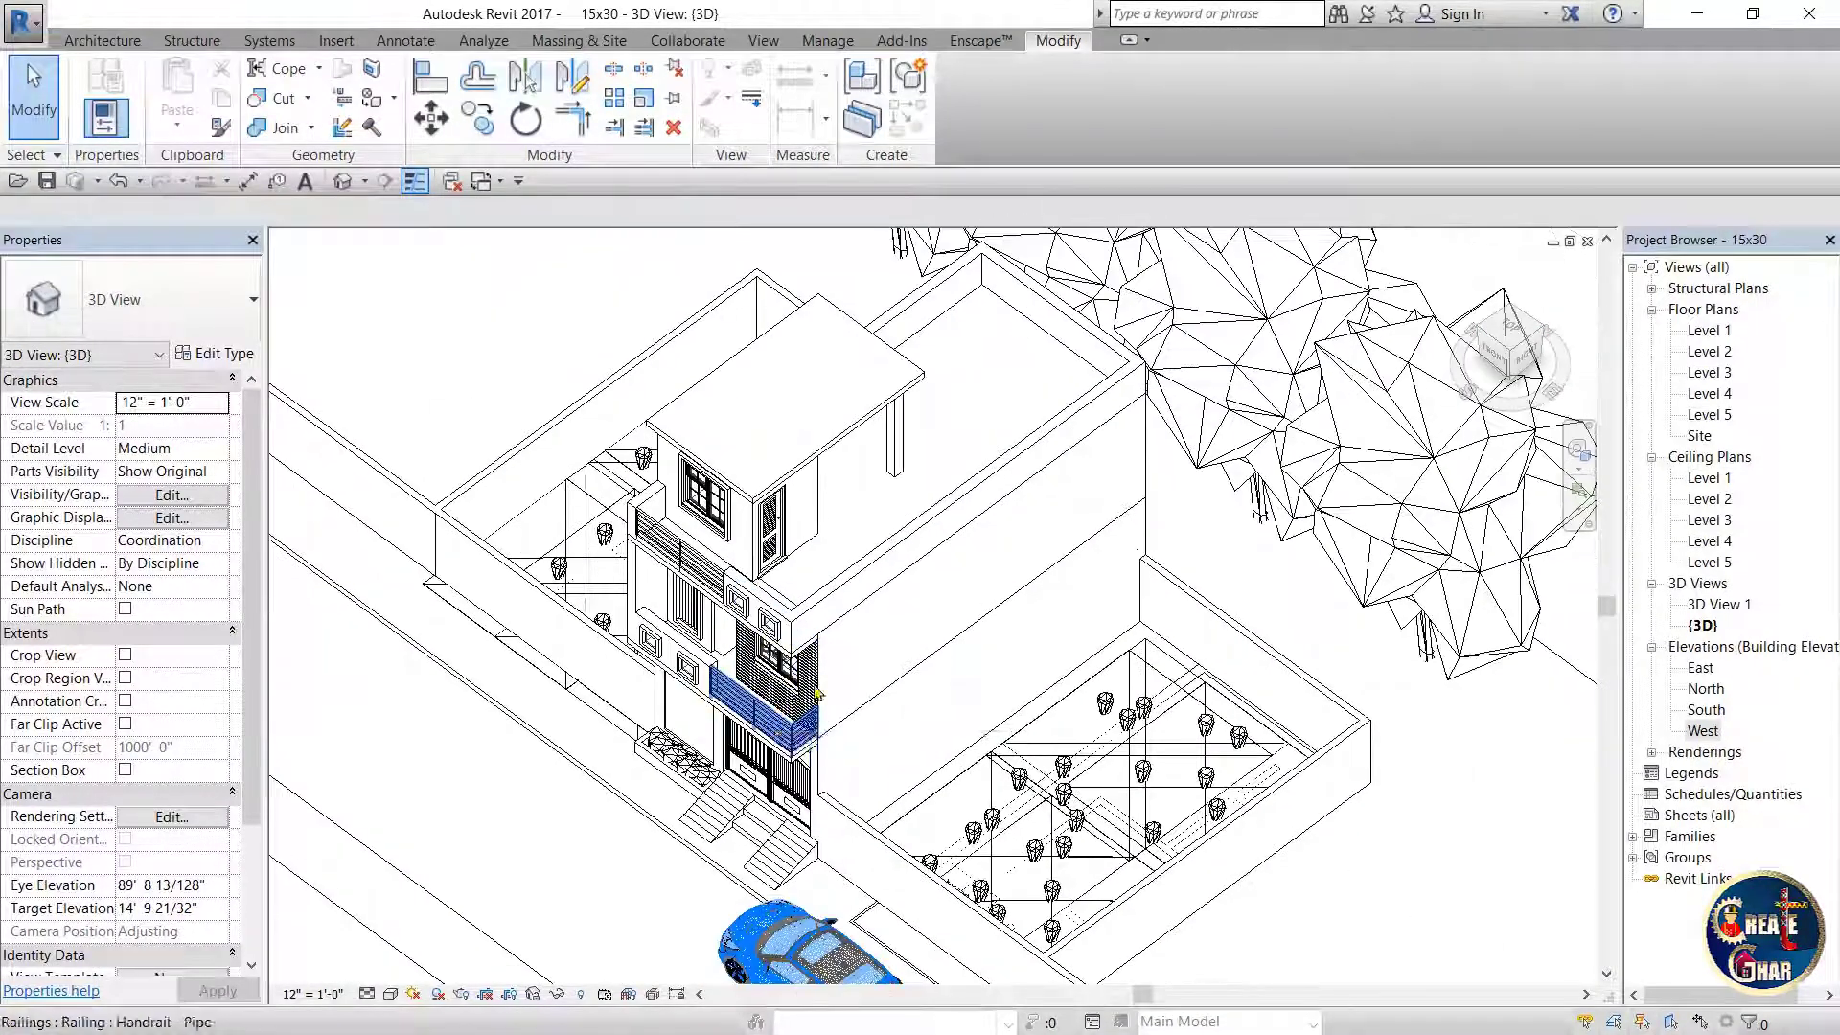
double_click(1709, 352)
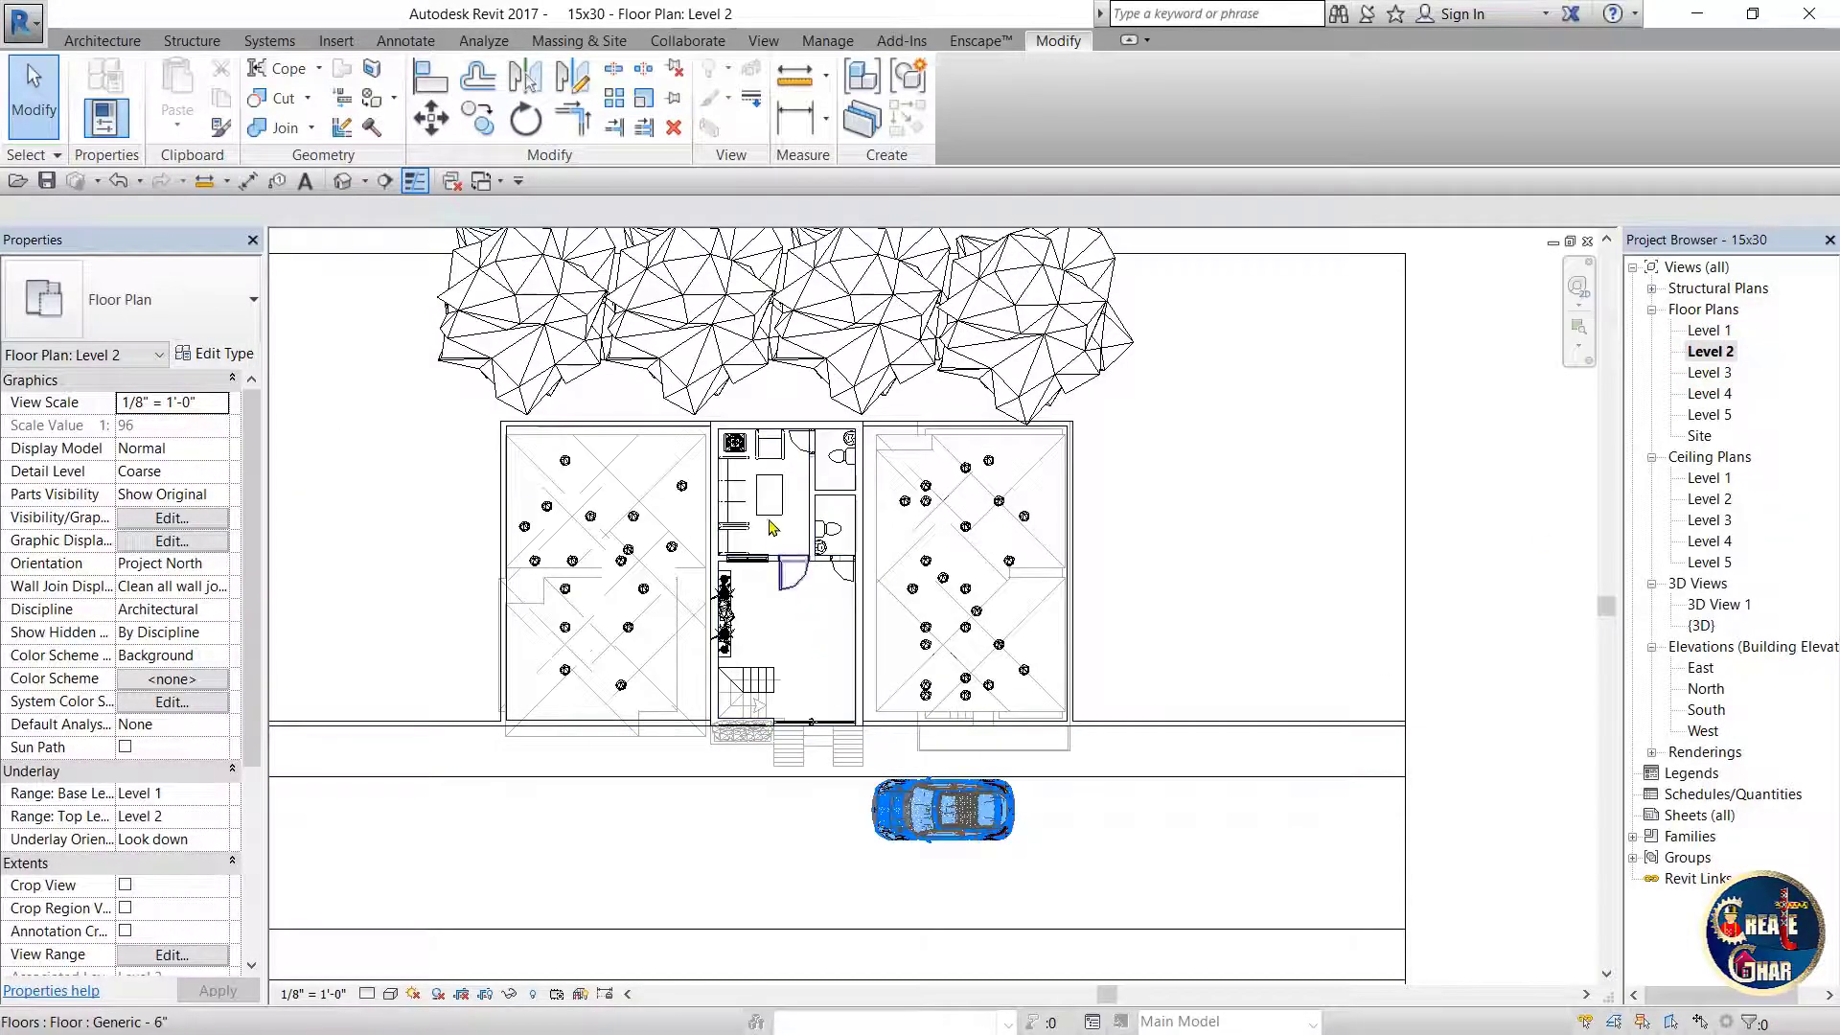
scroll(766, 514, up, 3)
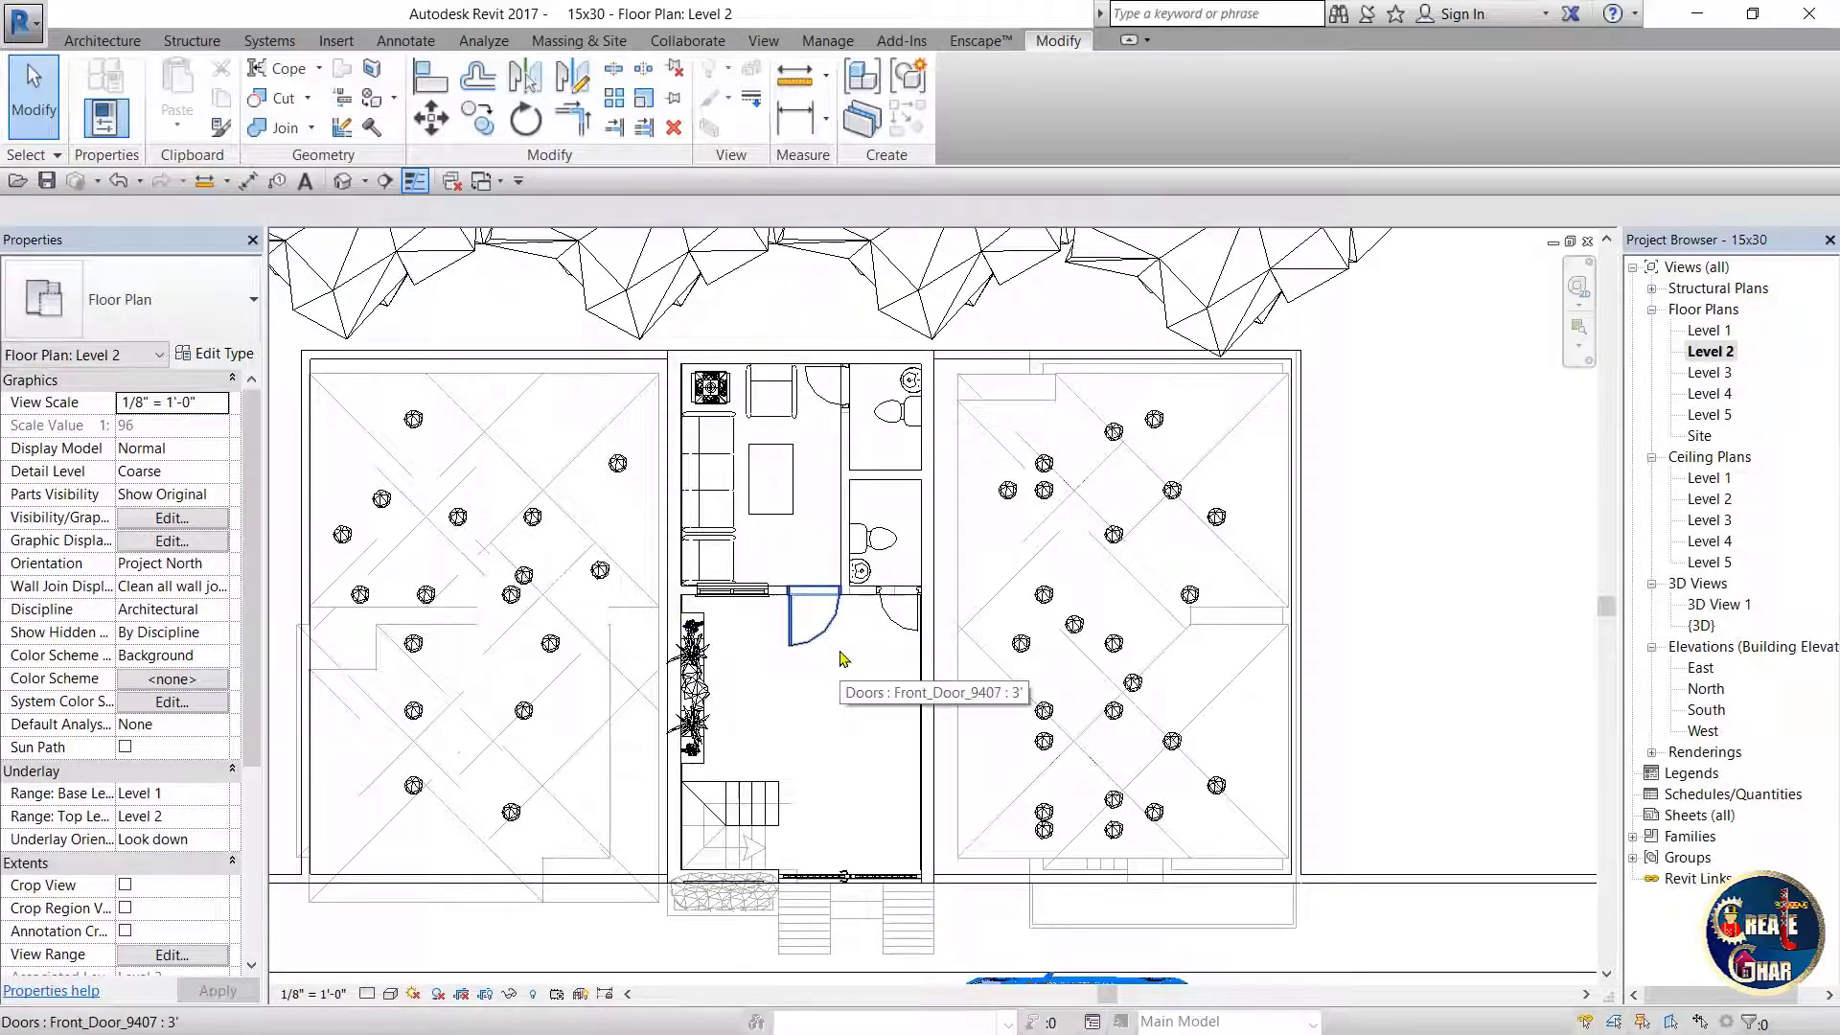
- Return to the 3D view and examine the front facade and side walls of the house
key(ctrl+Tab)
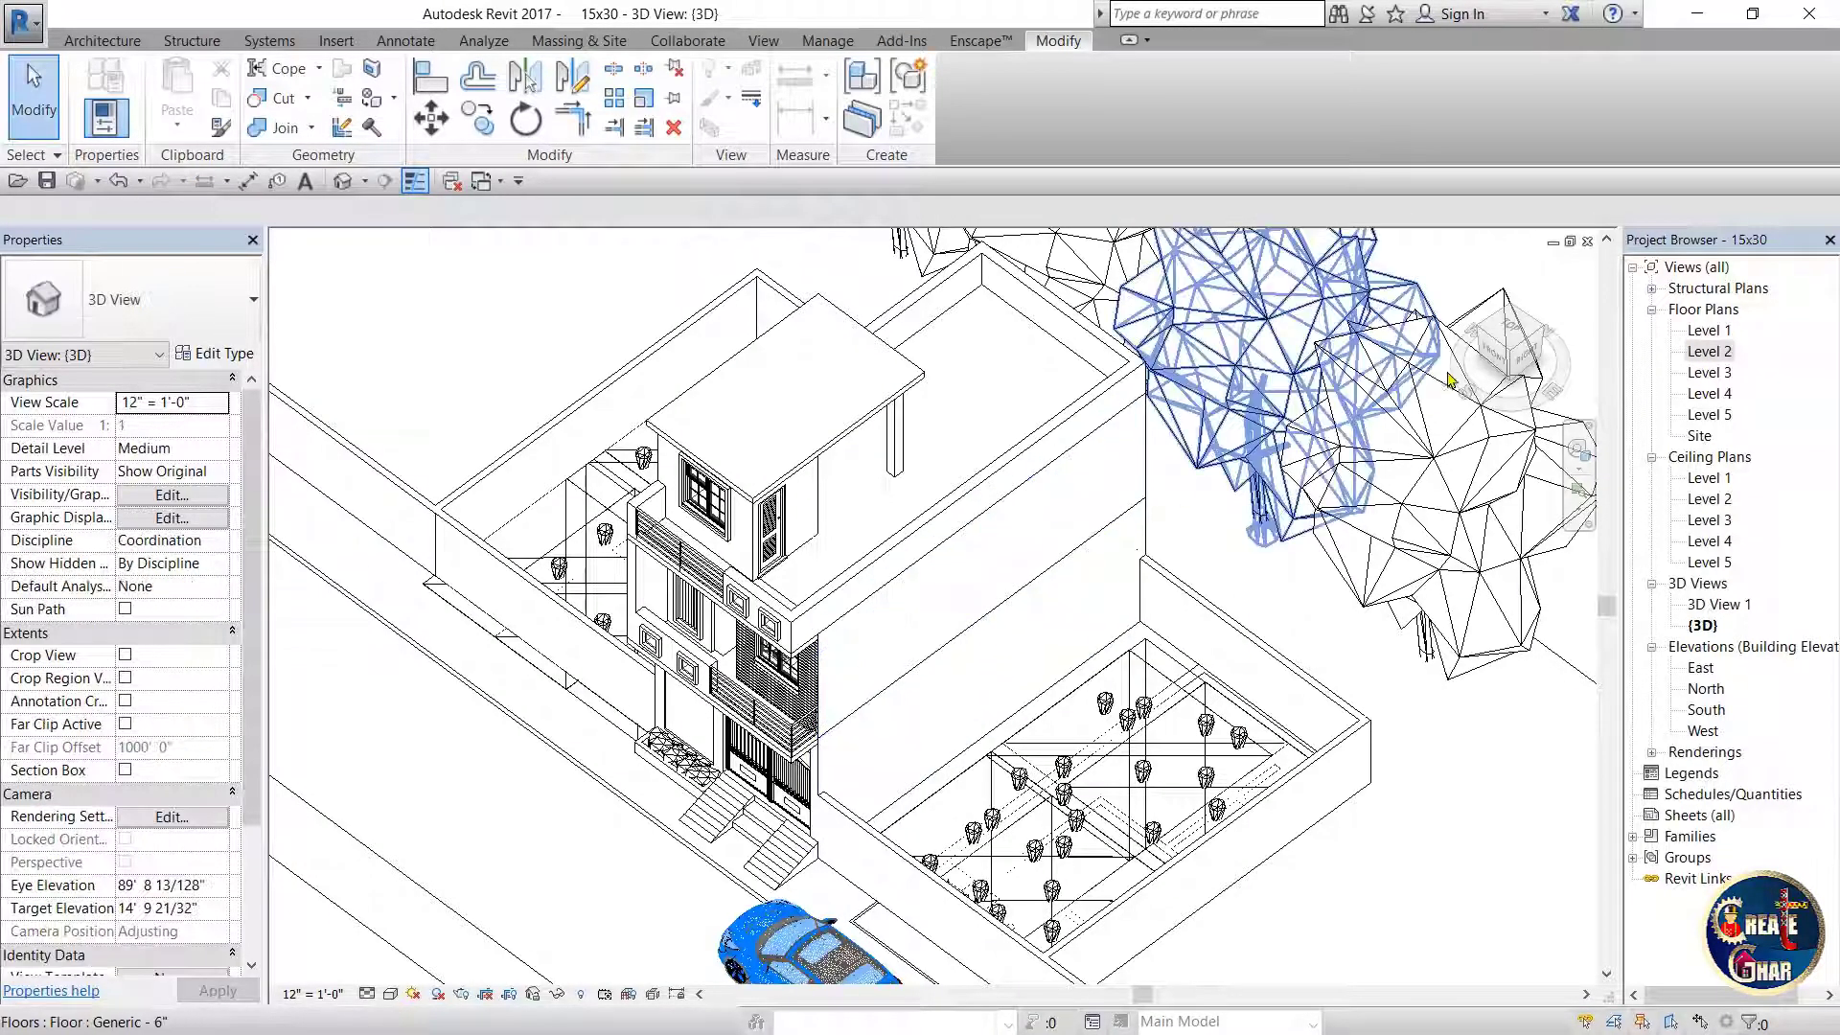
drag(1512, 351, 1521, 330)
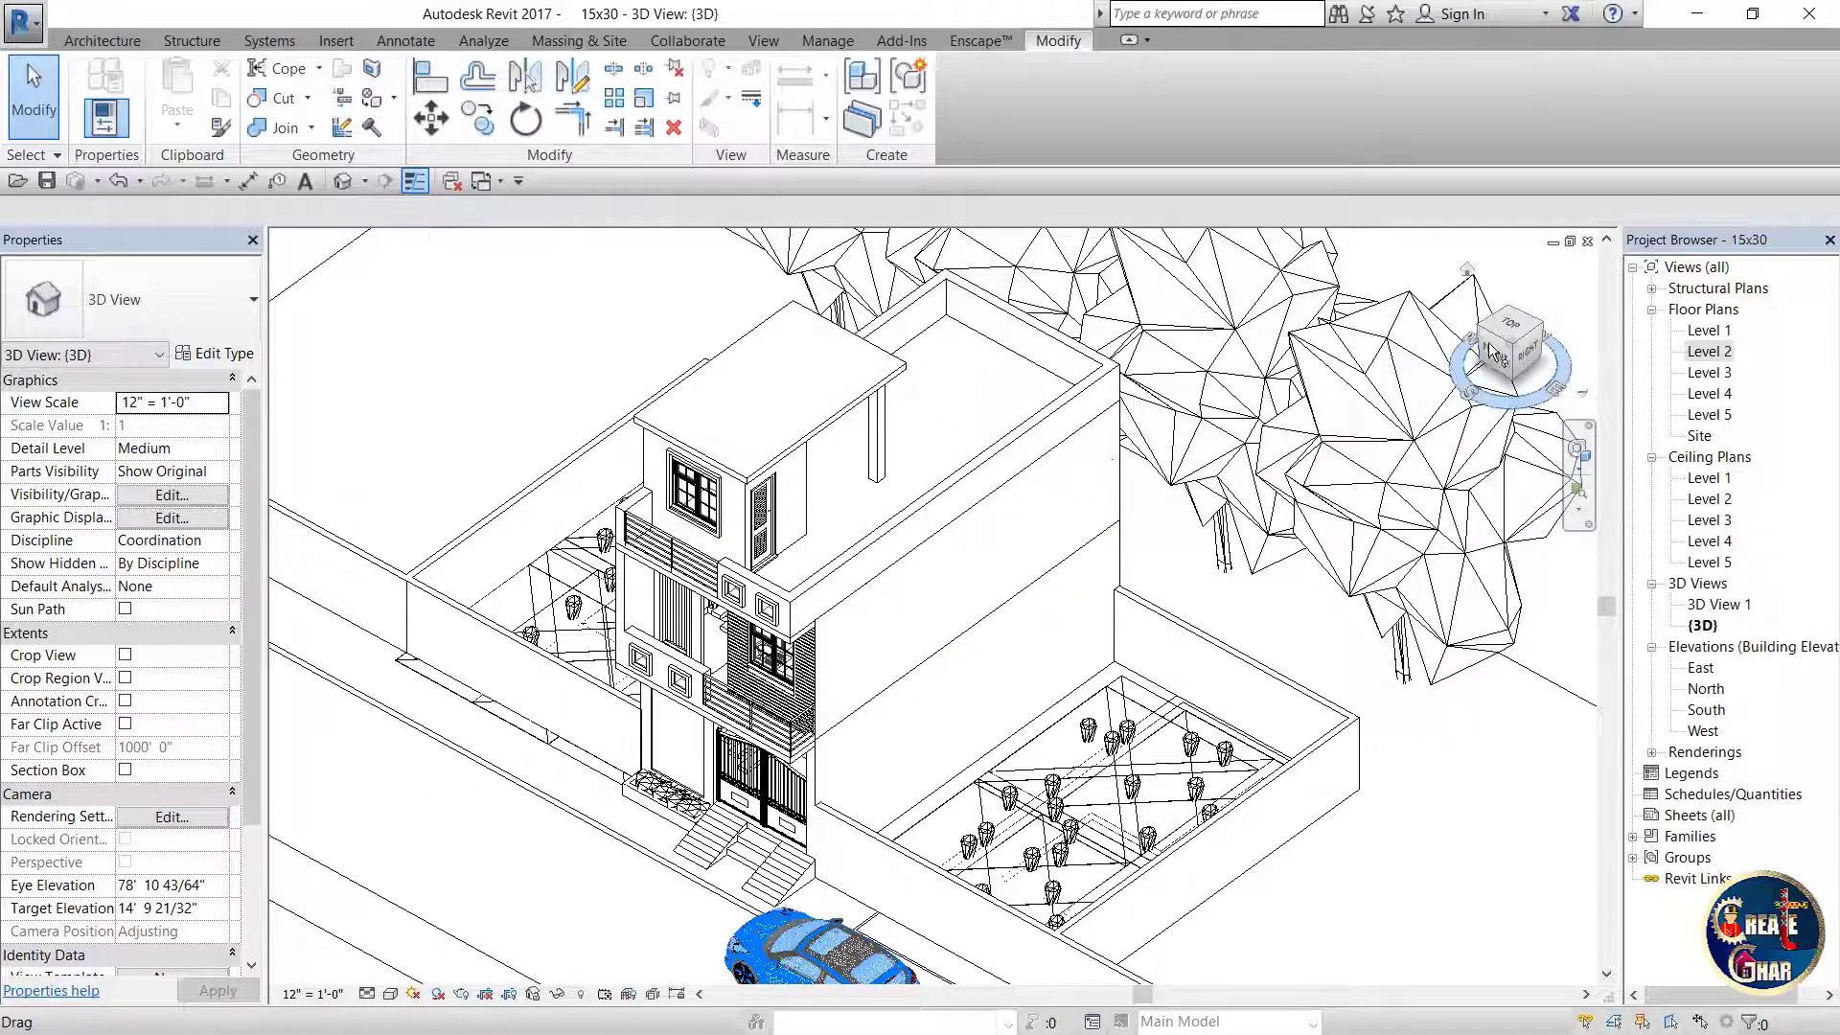
drag(1502, 337, 1548, 352)
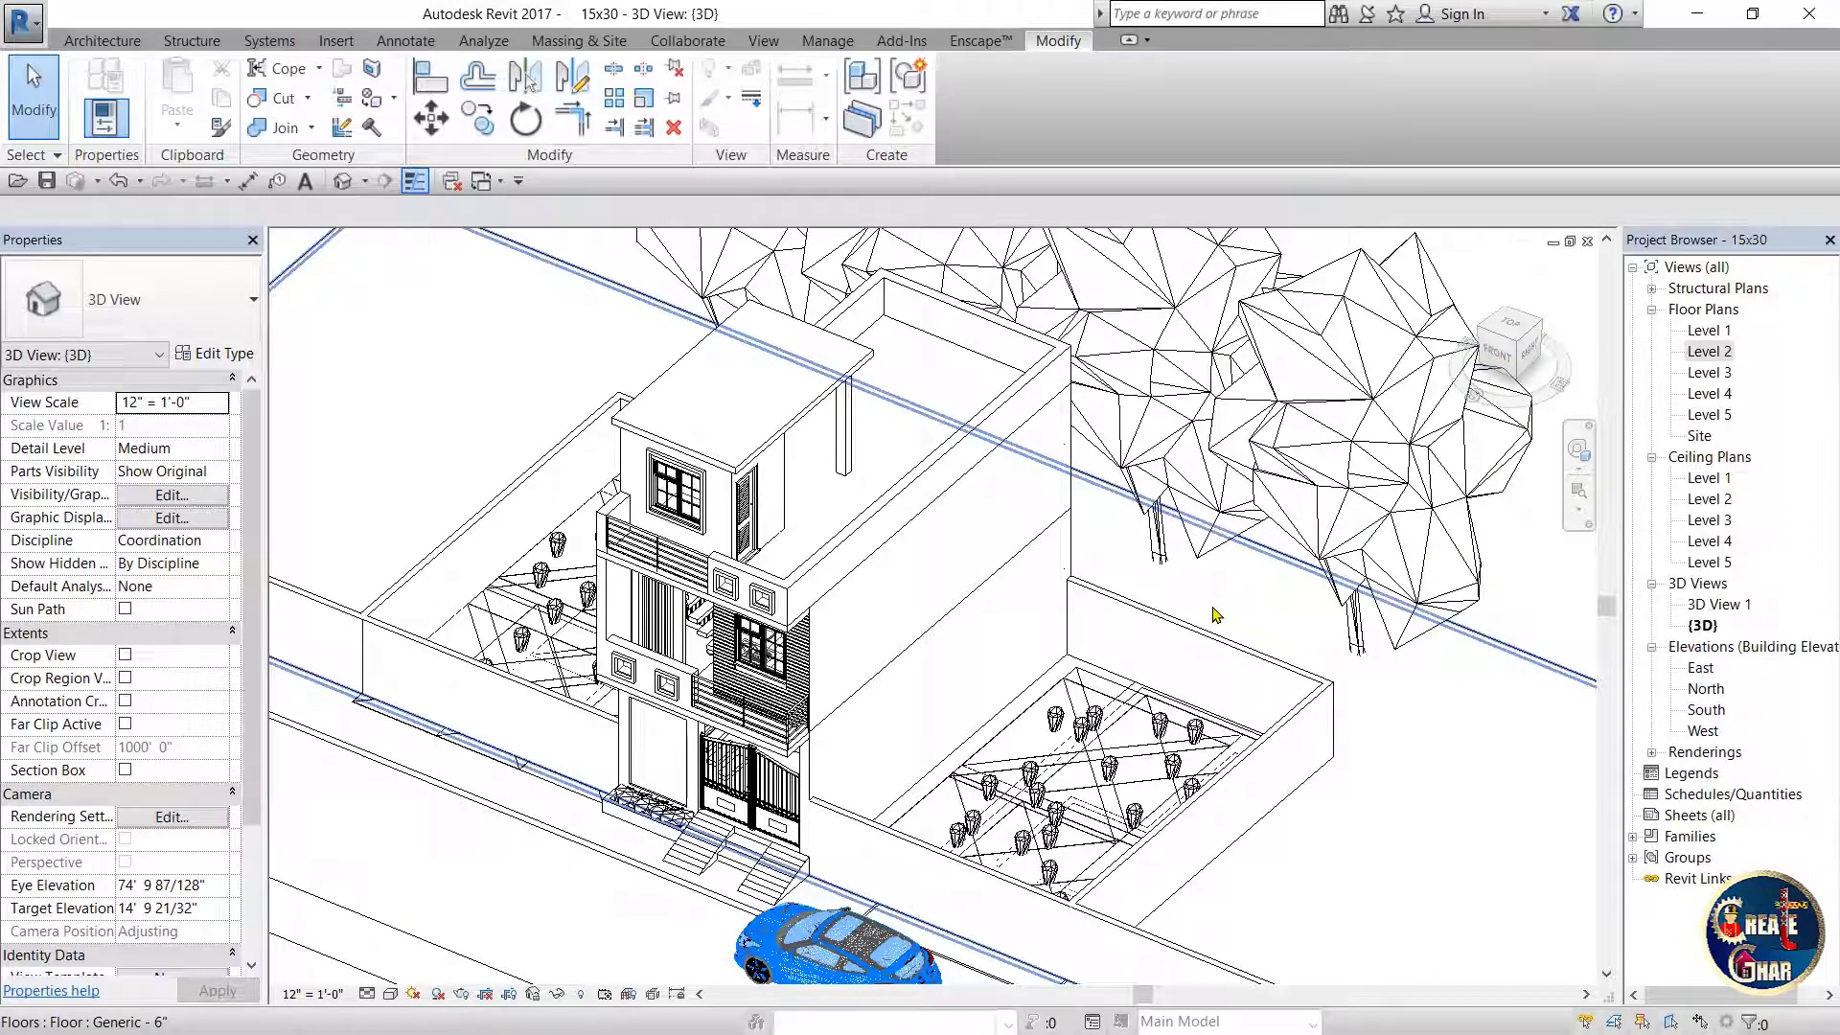
scroll(775, 594, up, 2)
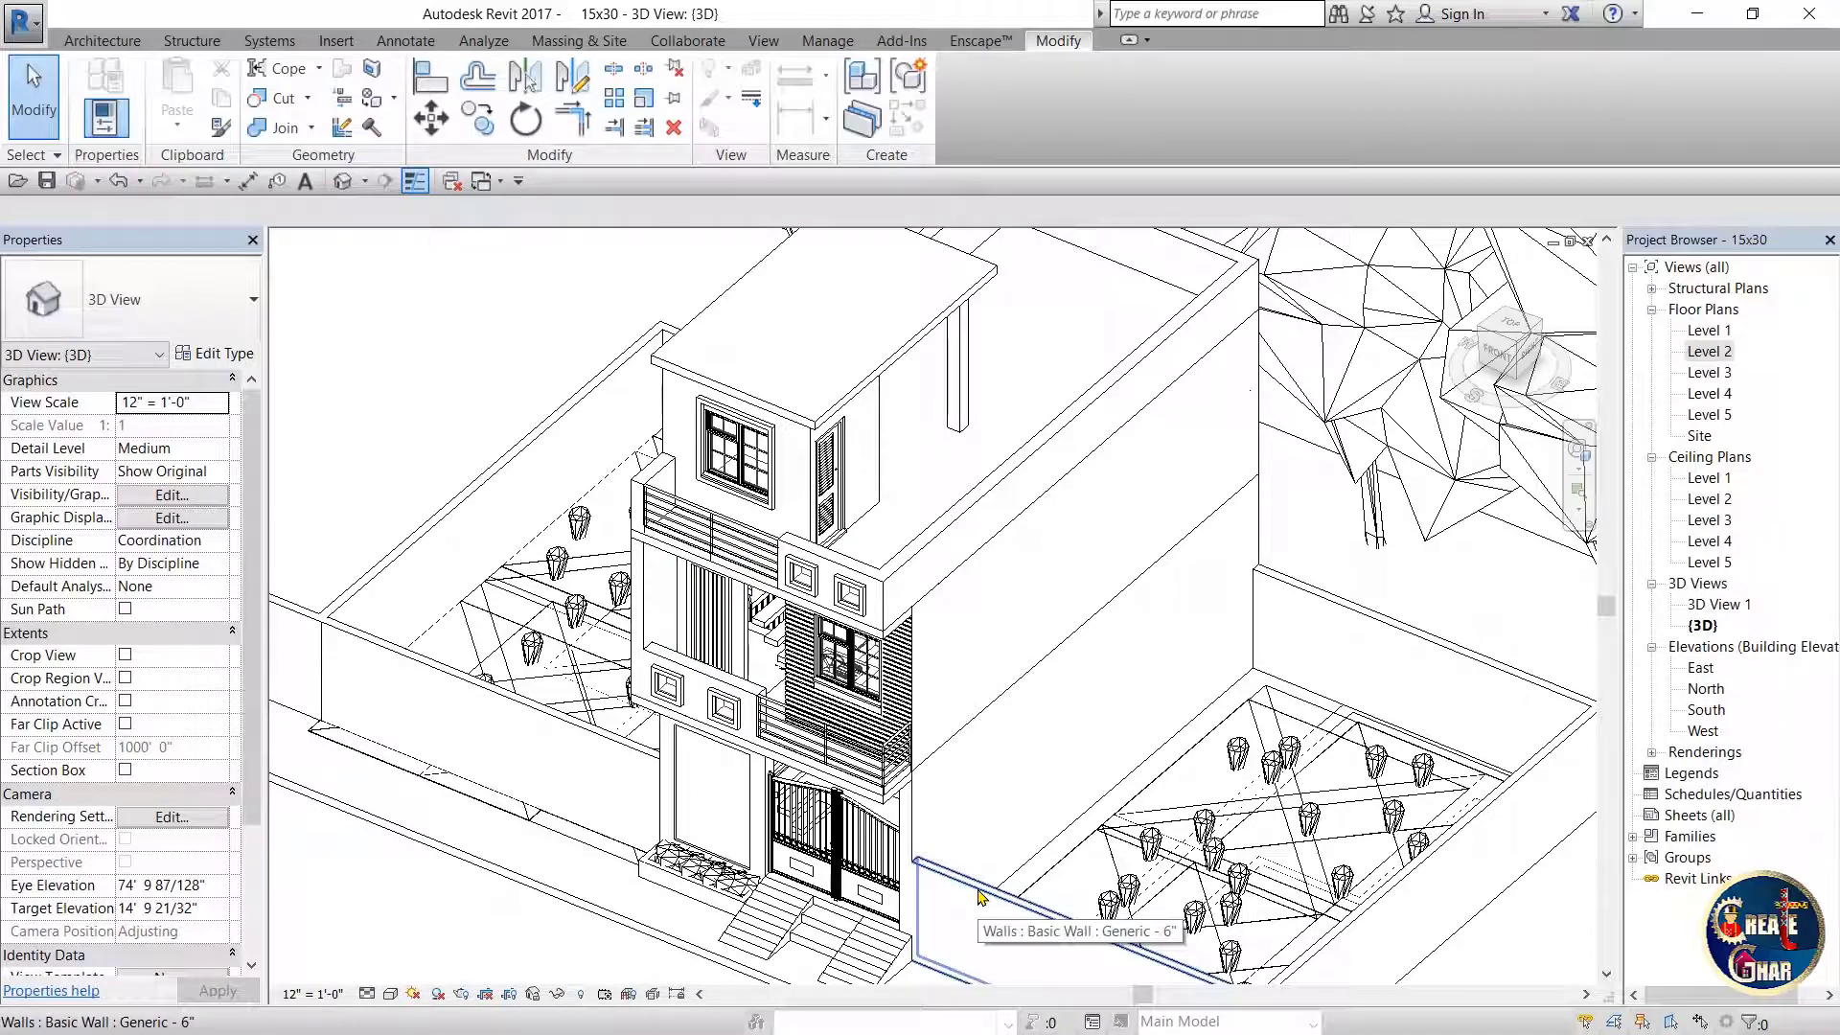
click(1516, 337)
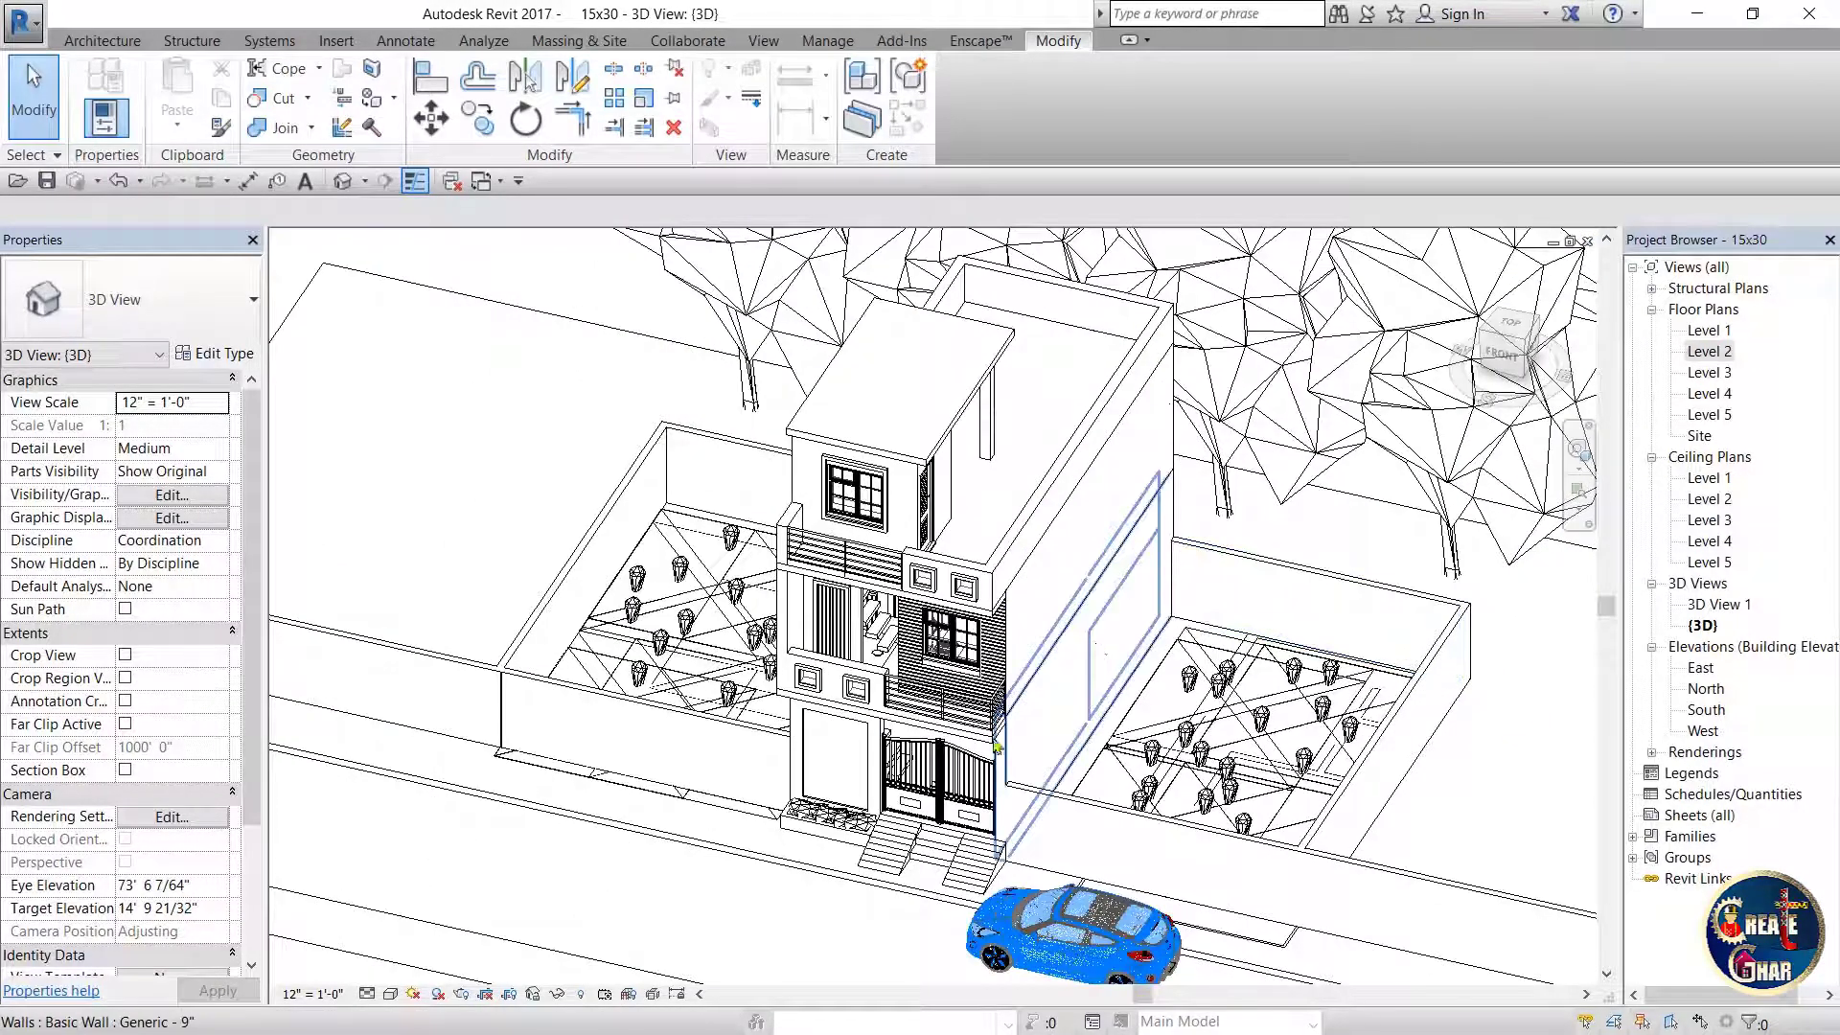
click(1528, 342)
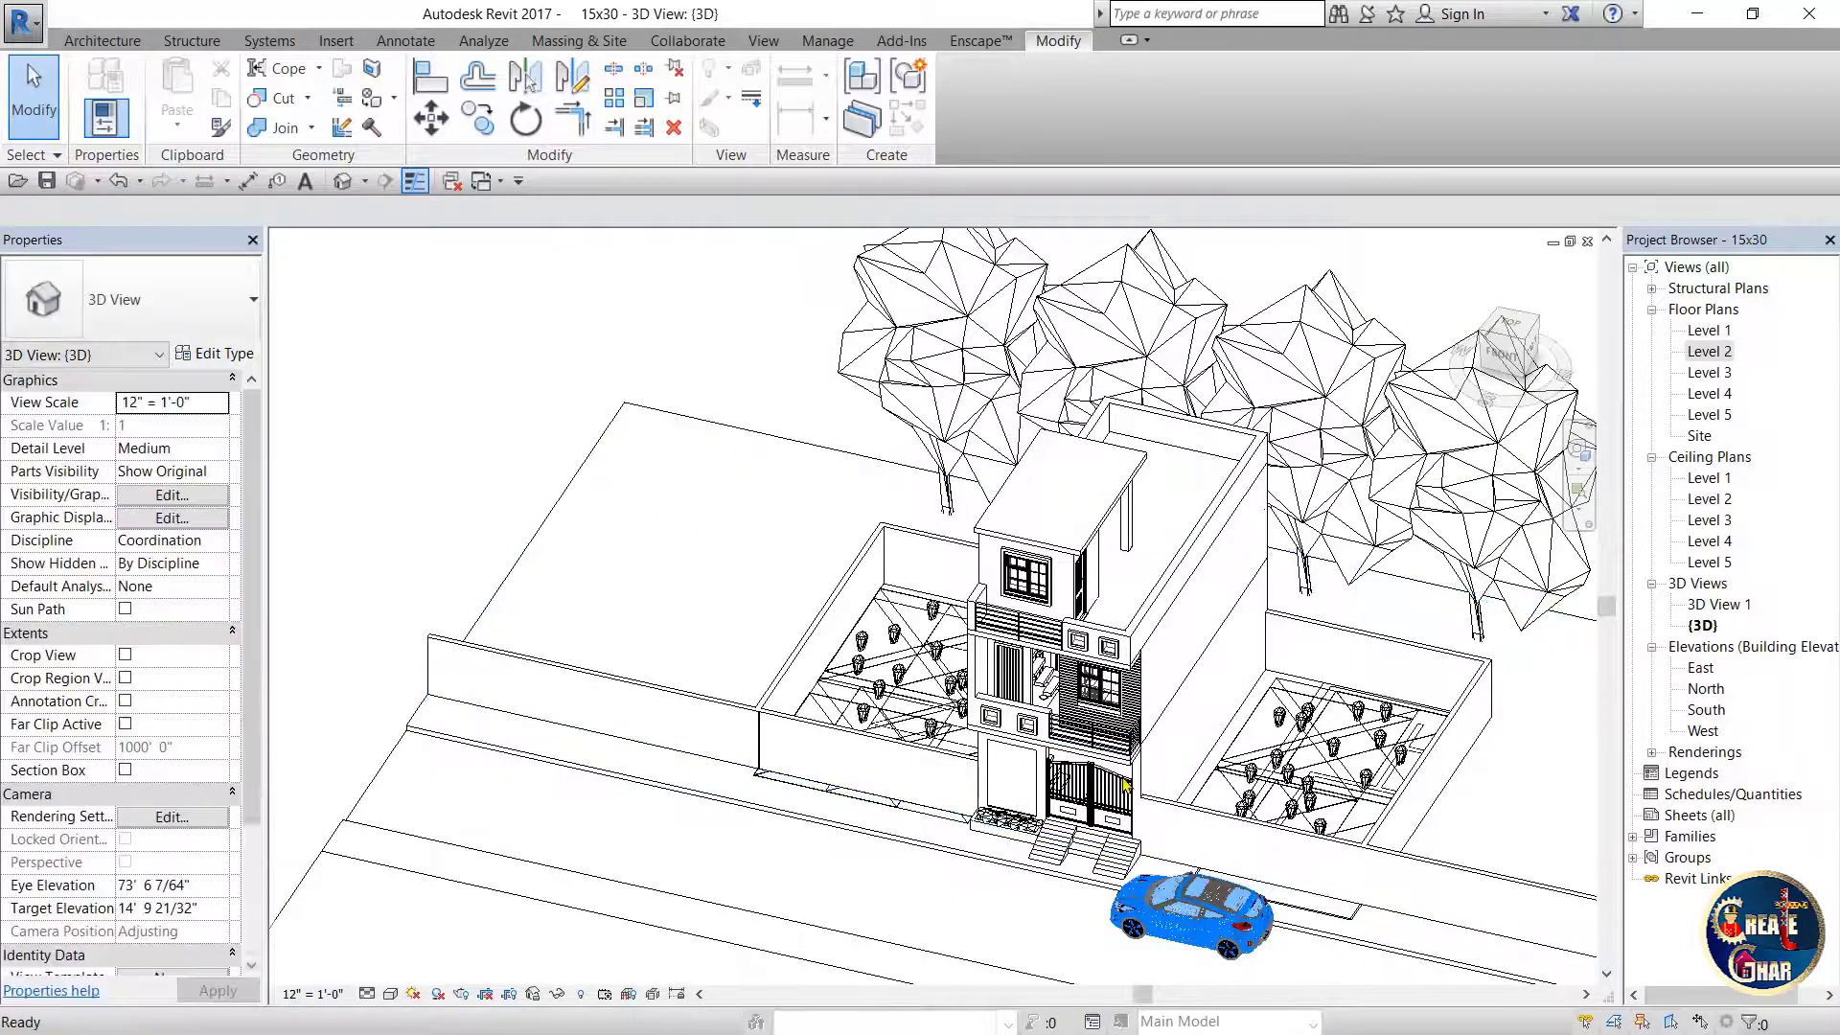
scroll(1011, 656, up, 2)
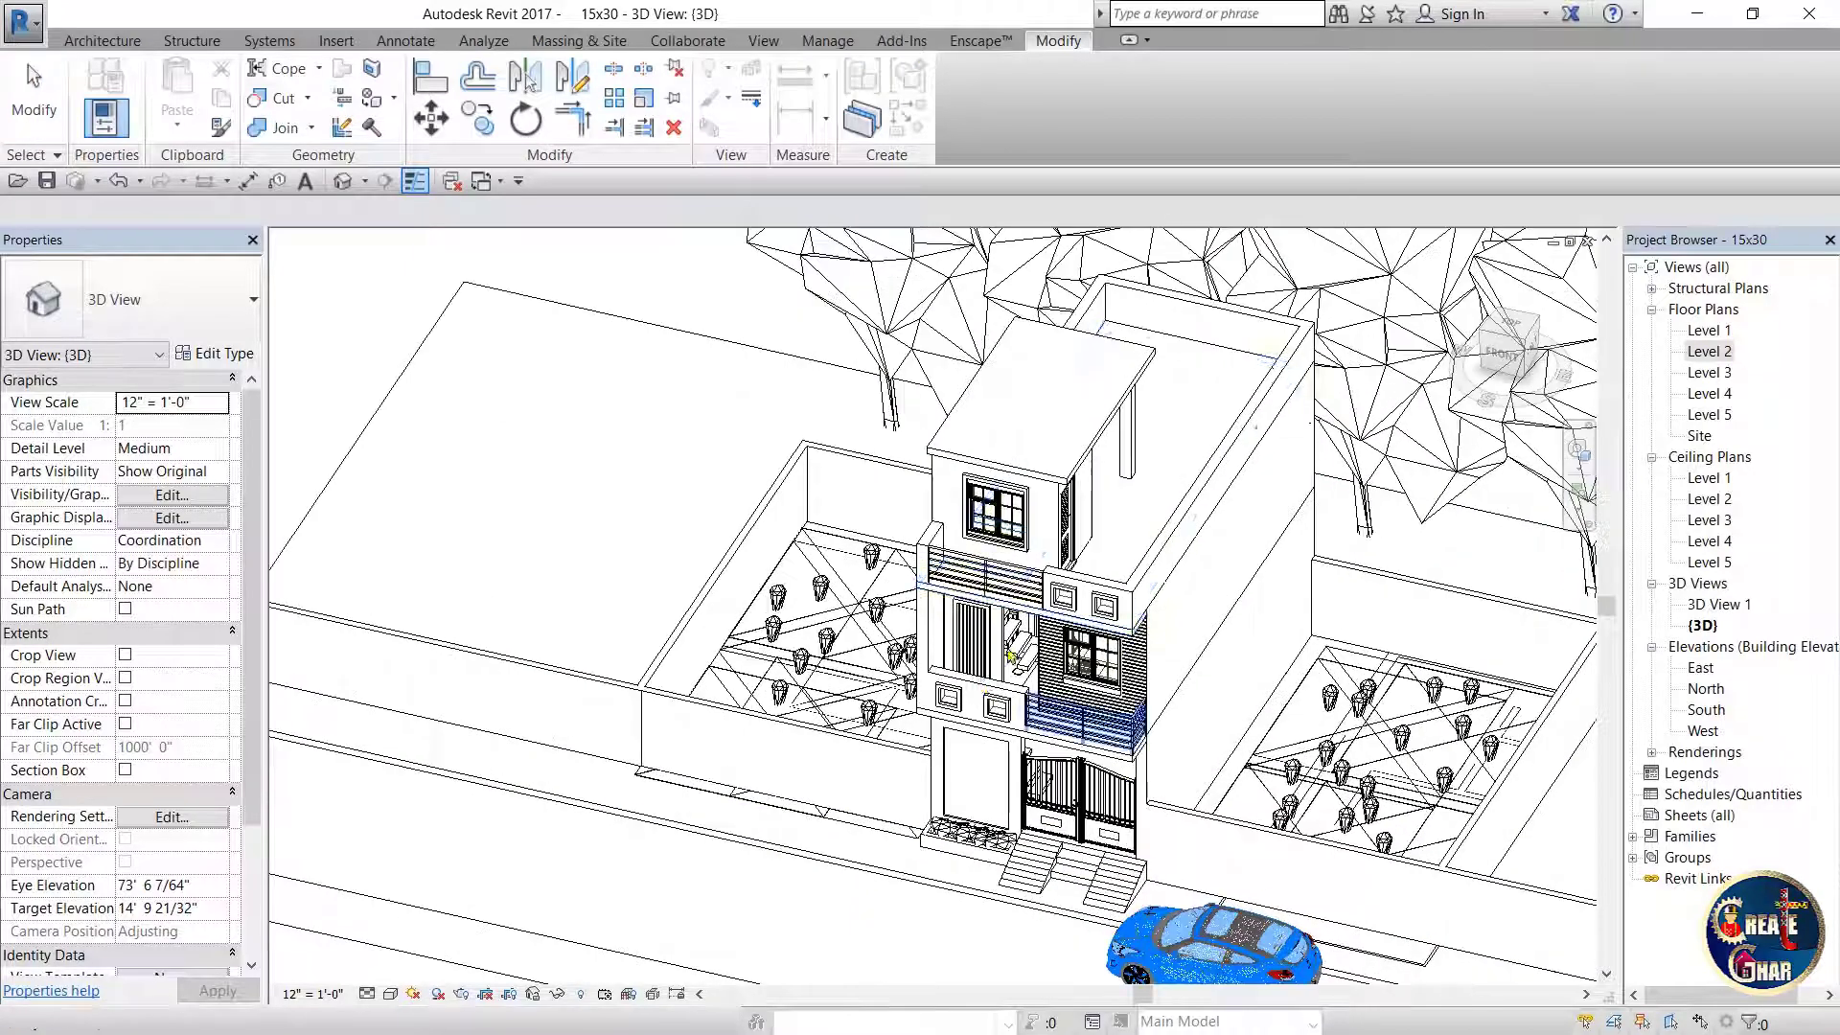
- Open the Level 3 floor plan and frame the house's bedrooms and kitchen
double_click(1711, 373)
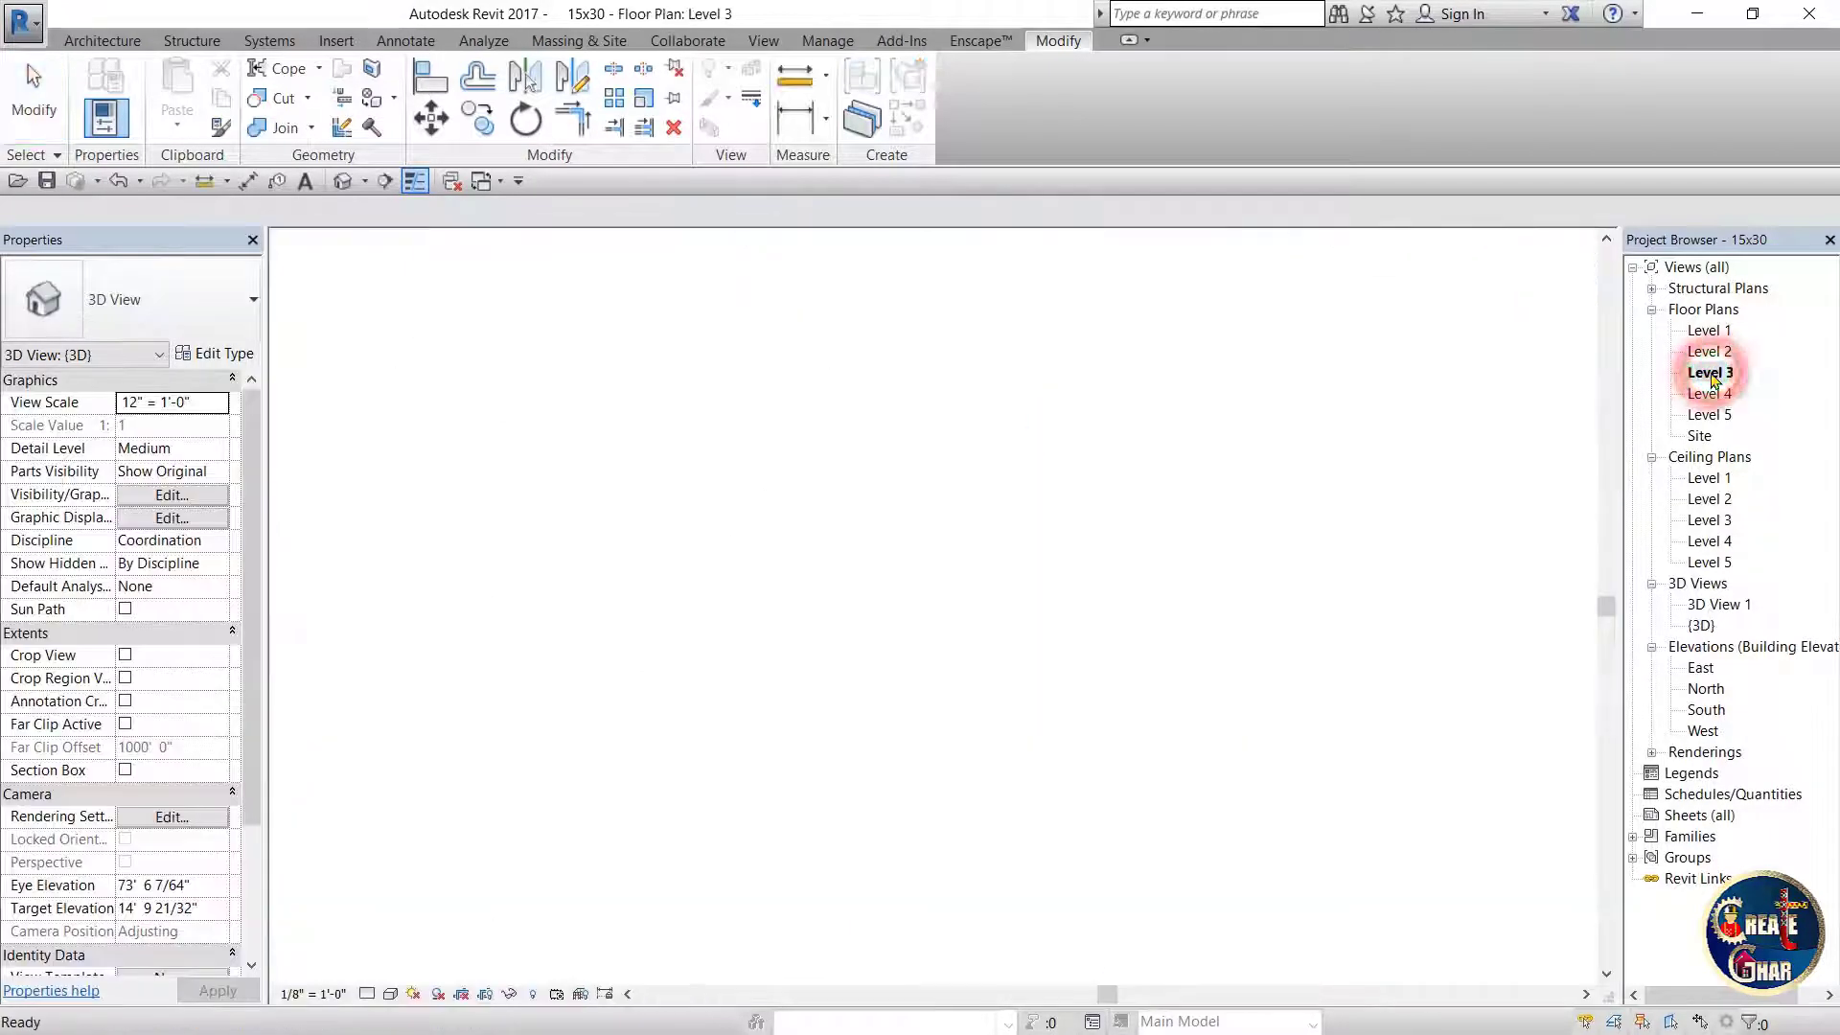
scroll(883, 770, up, 3)
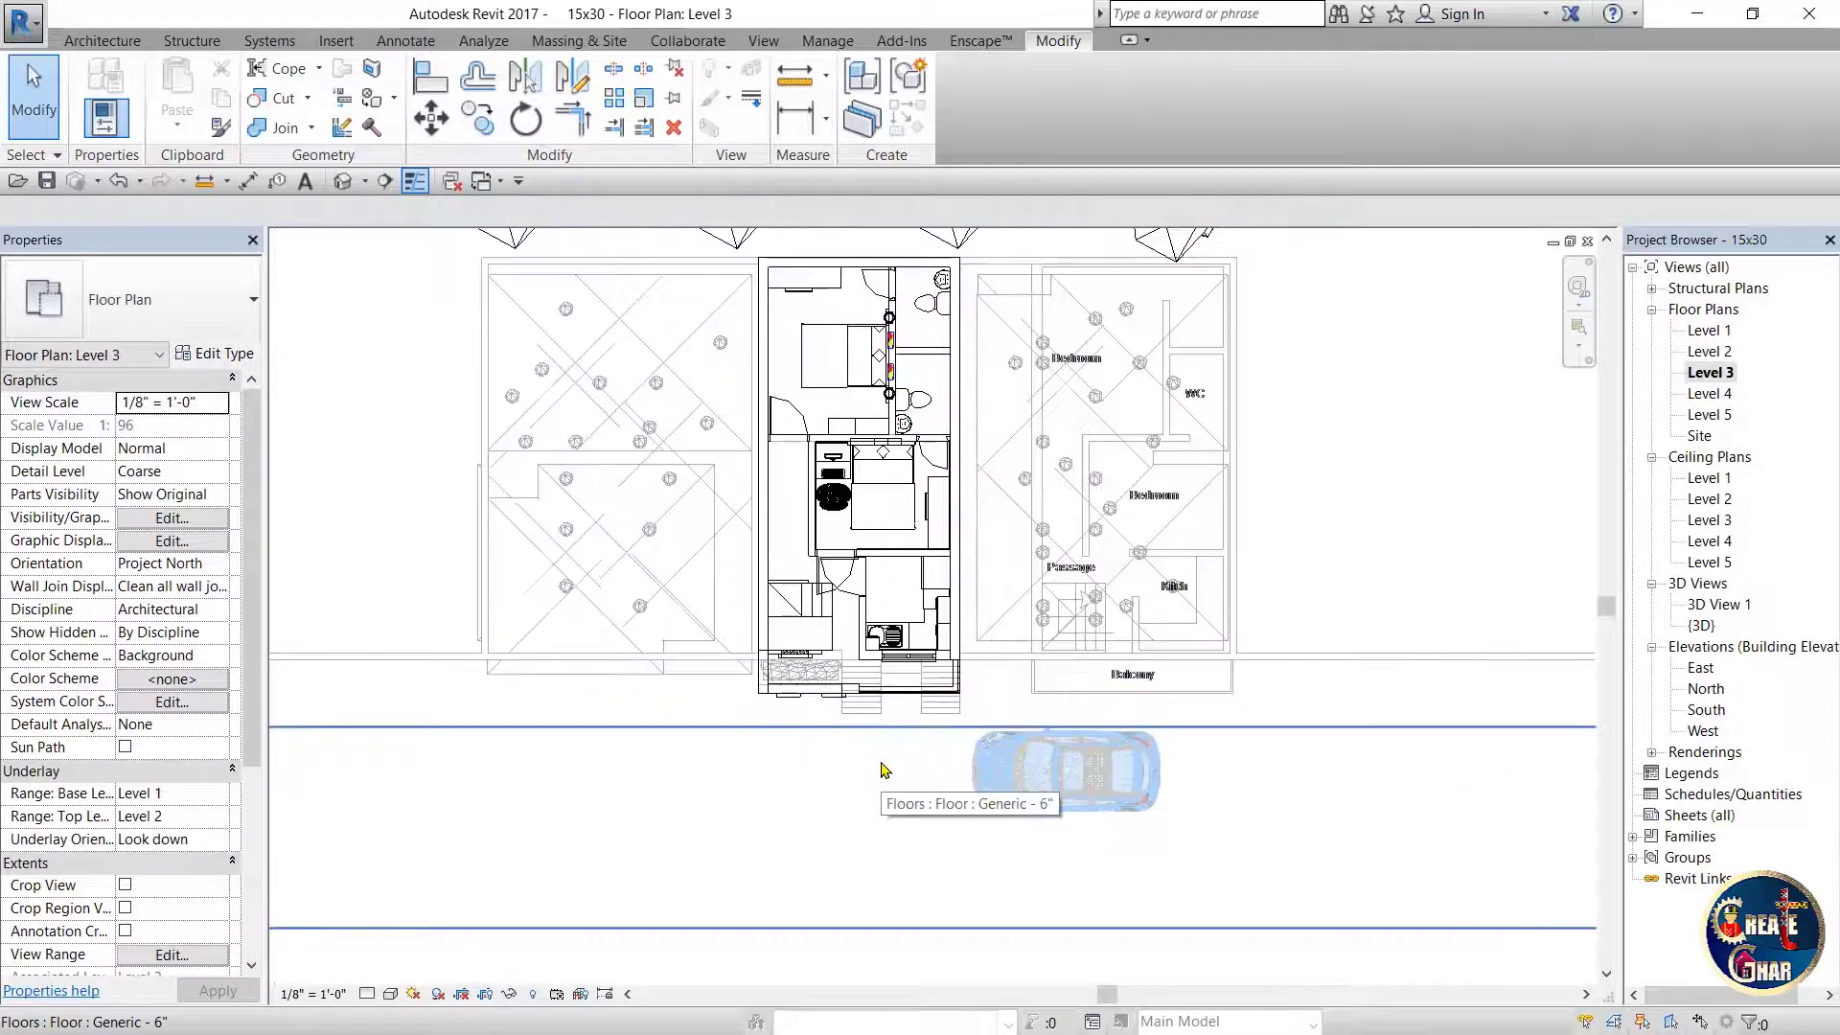
scroll(884, 505, up, 2)
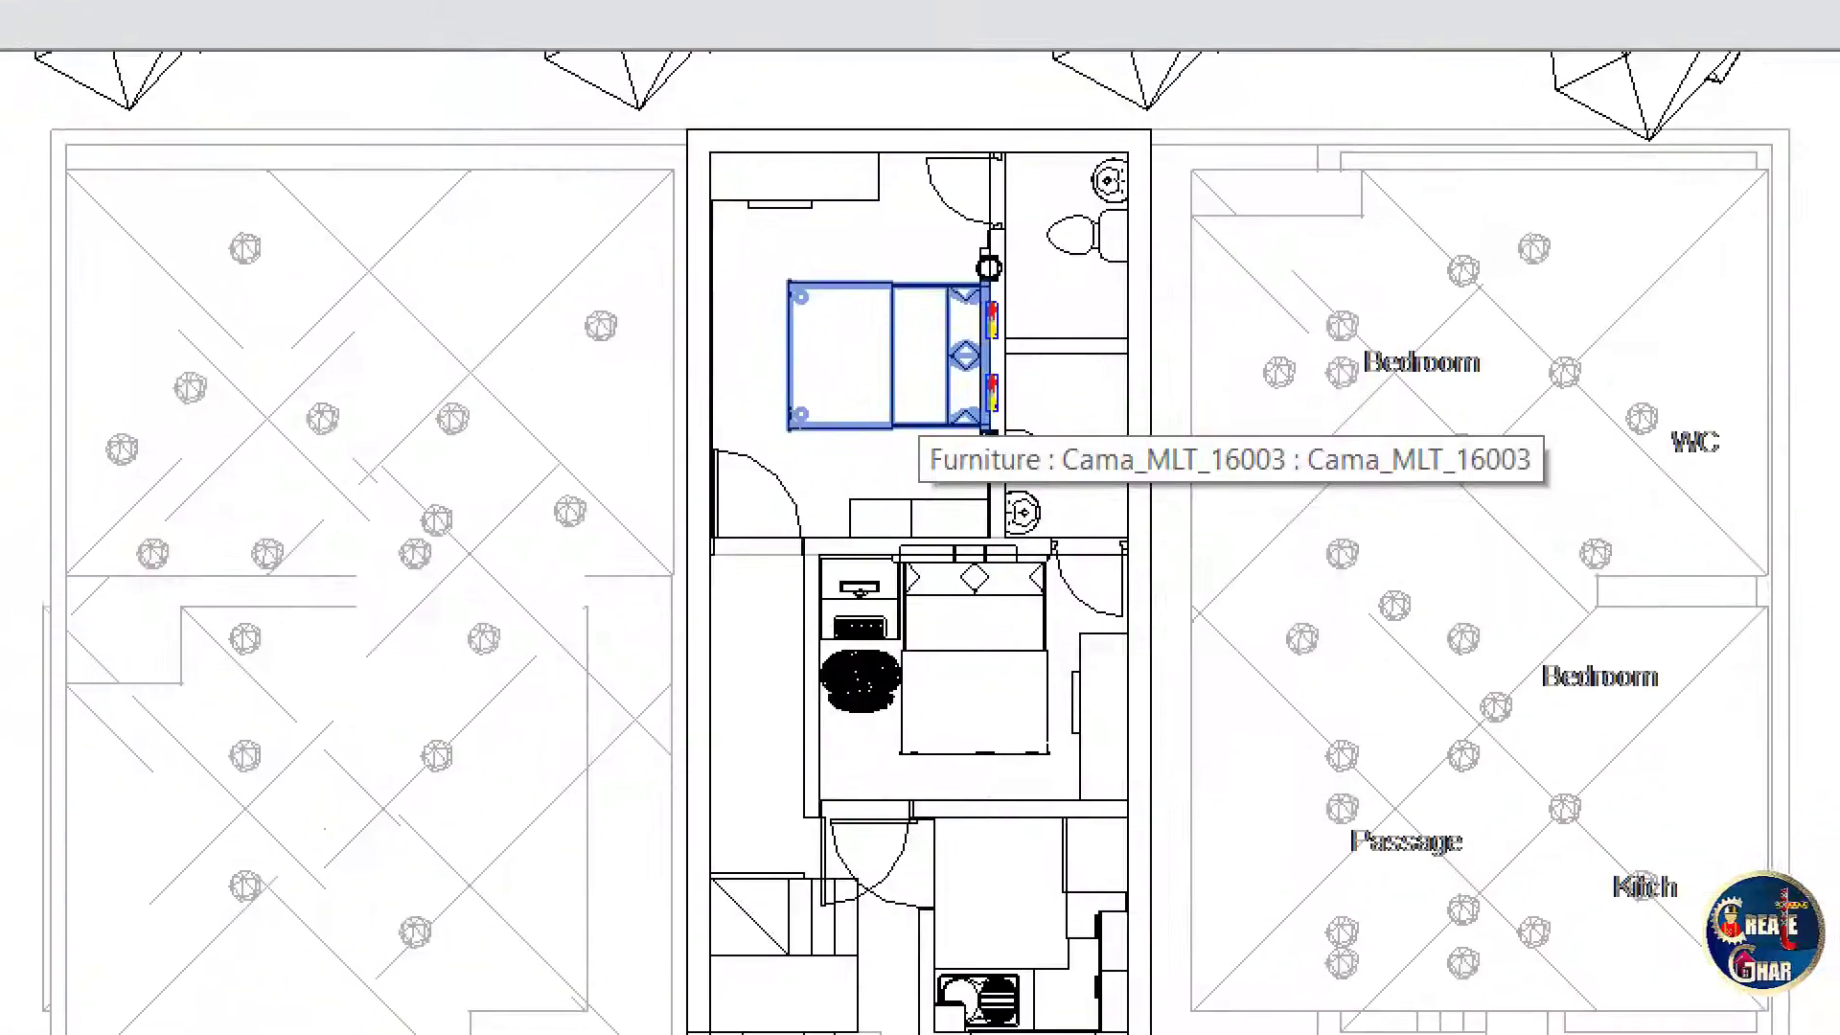
click(785, 539)
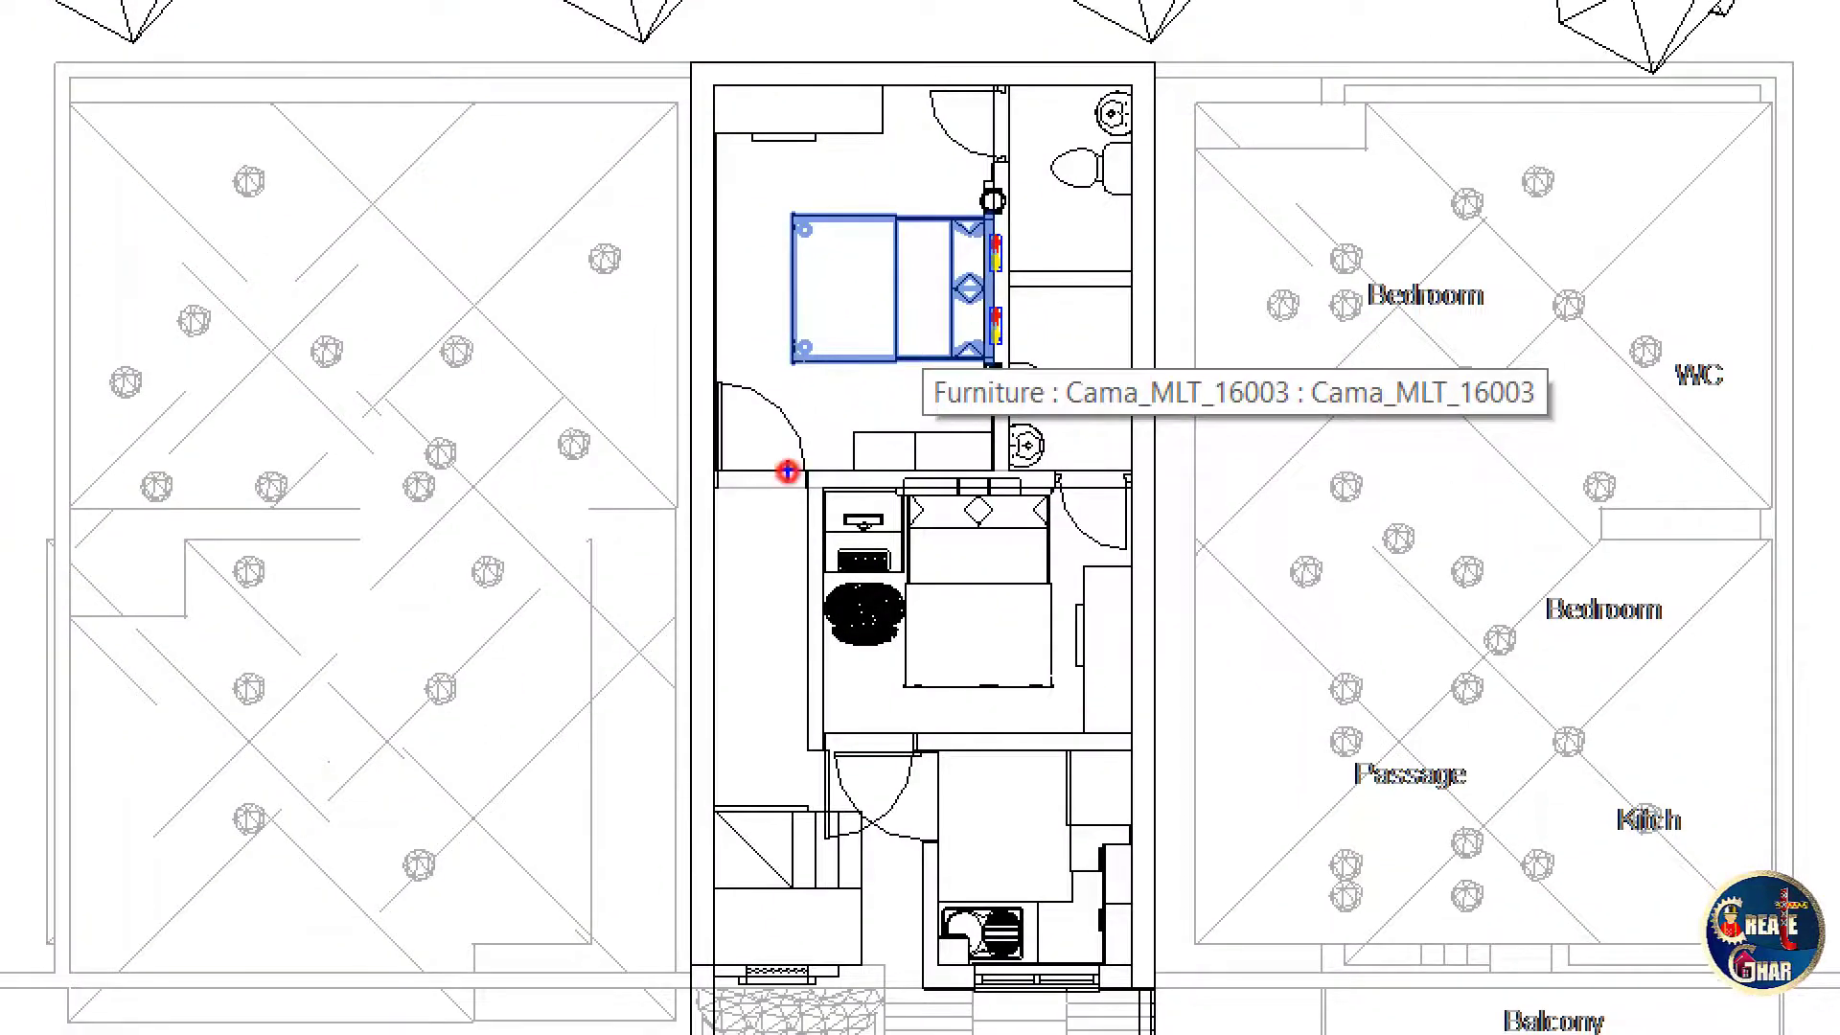
drag(883, 300, 876, 271)
mouse_move(880, 205)
mouse_down()
mouse_move(938, 255)
mouse_move(905, 314)
mouse_up()
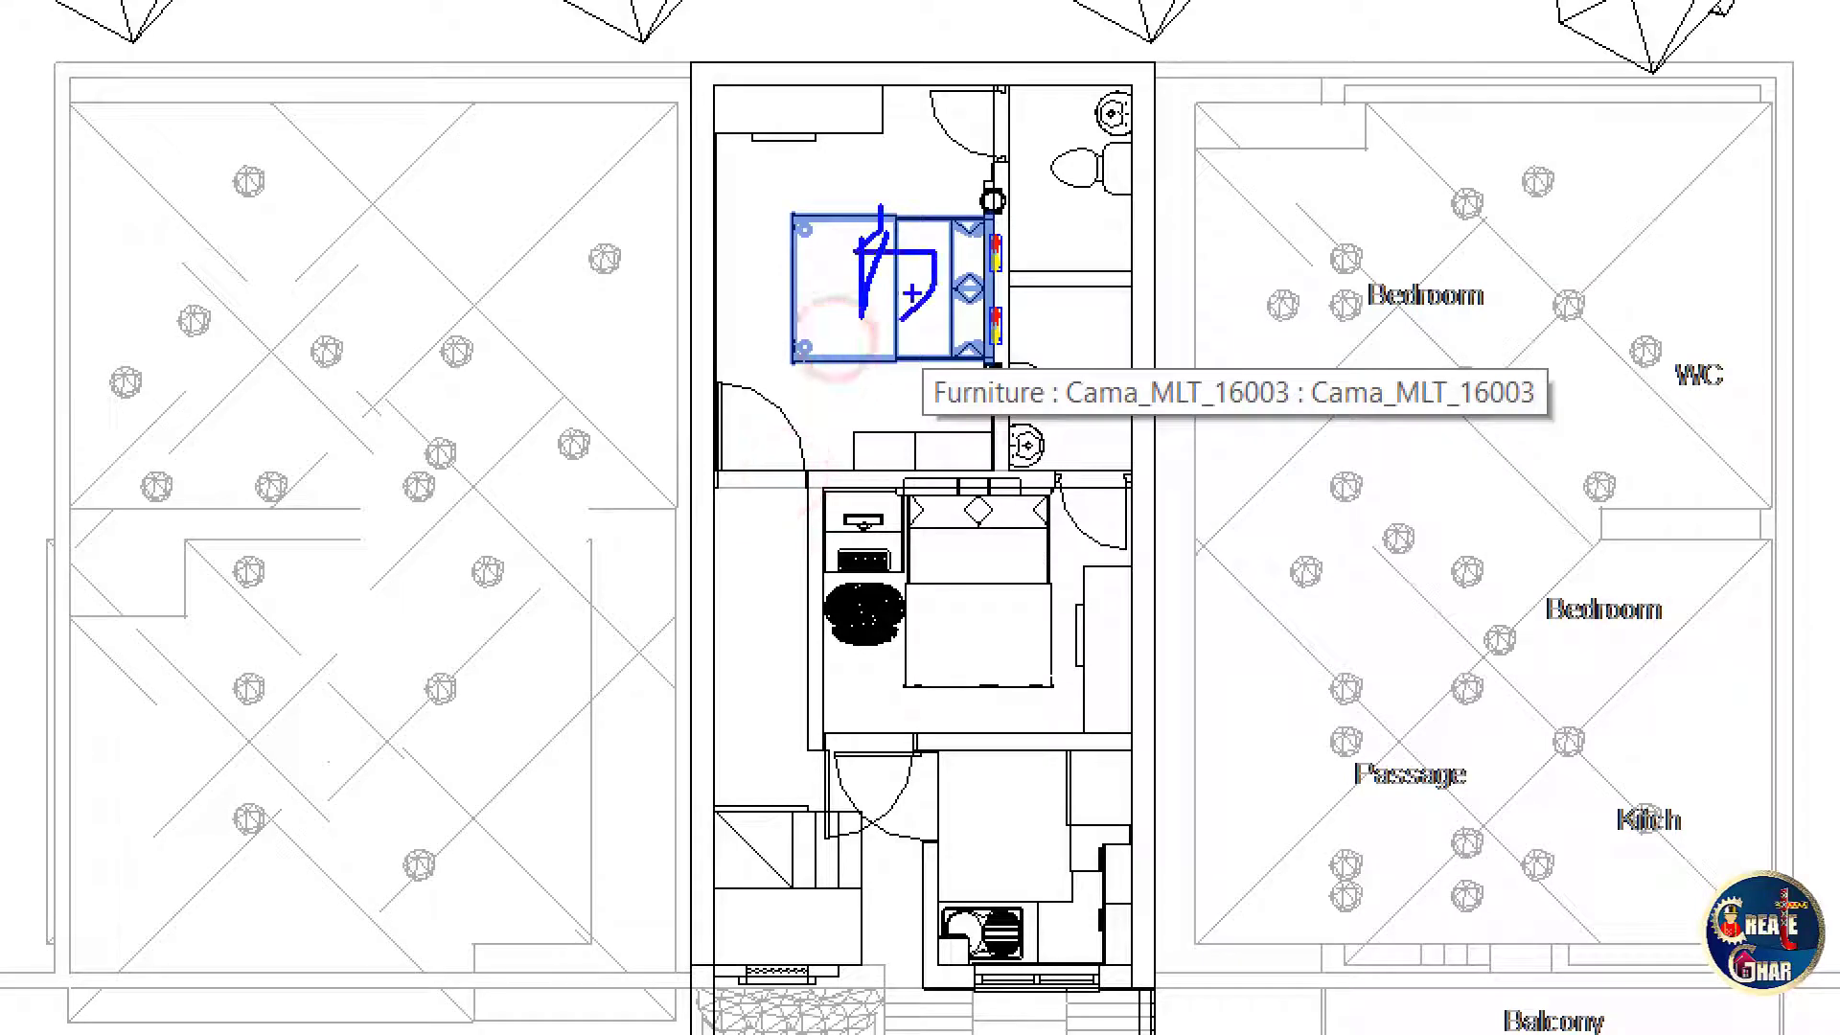
drag(1100, 182, 1289, 177)
drag(1100, 346, 1321, 307)
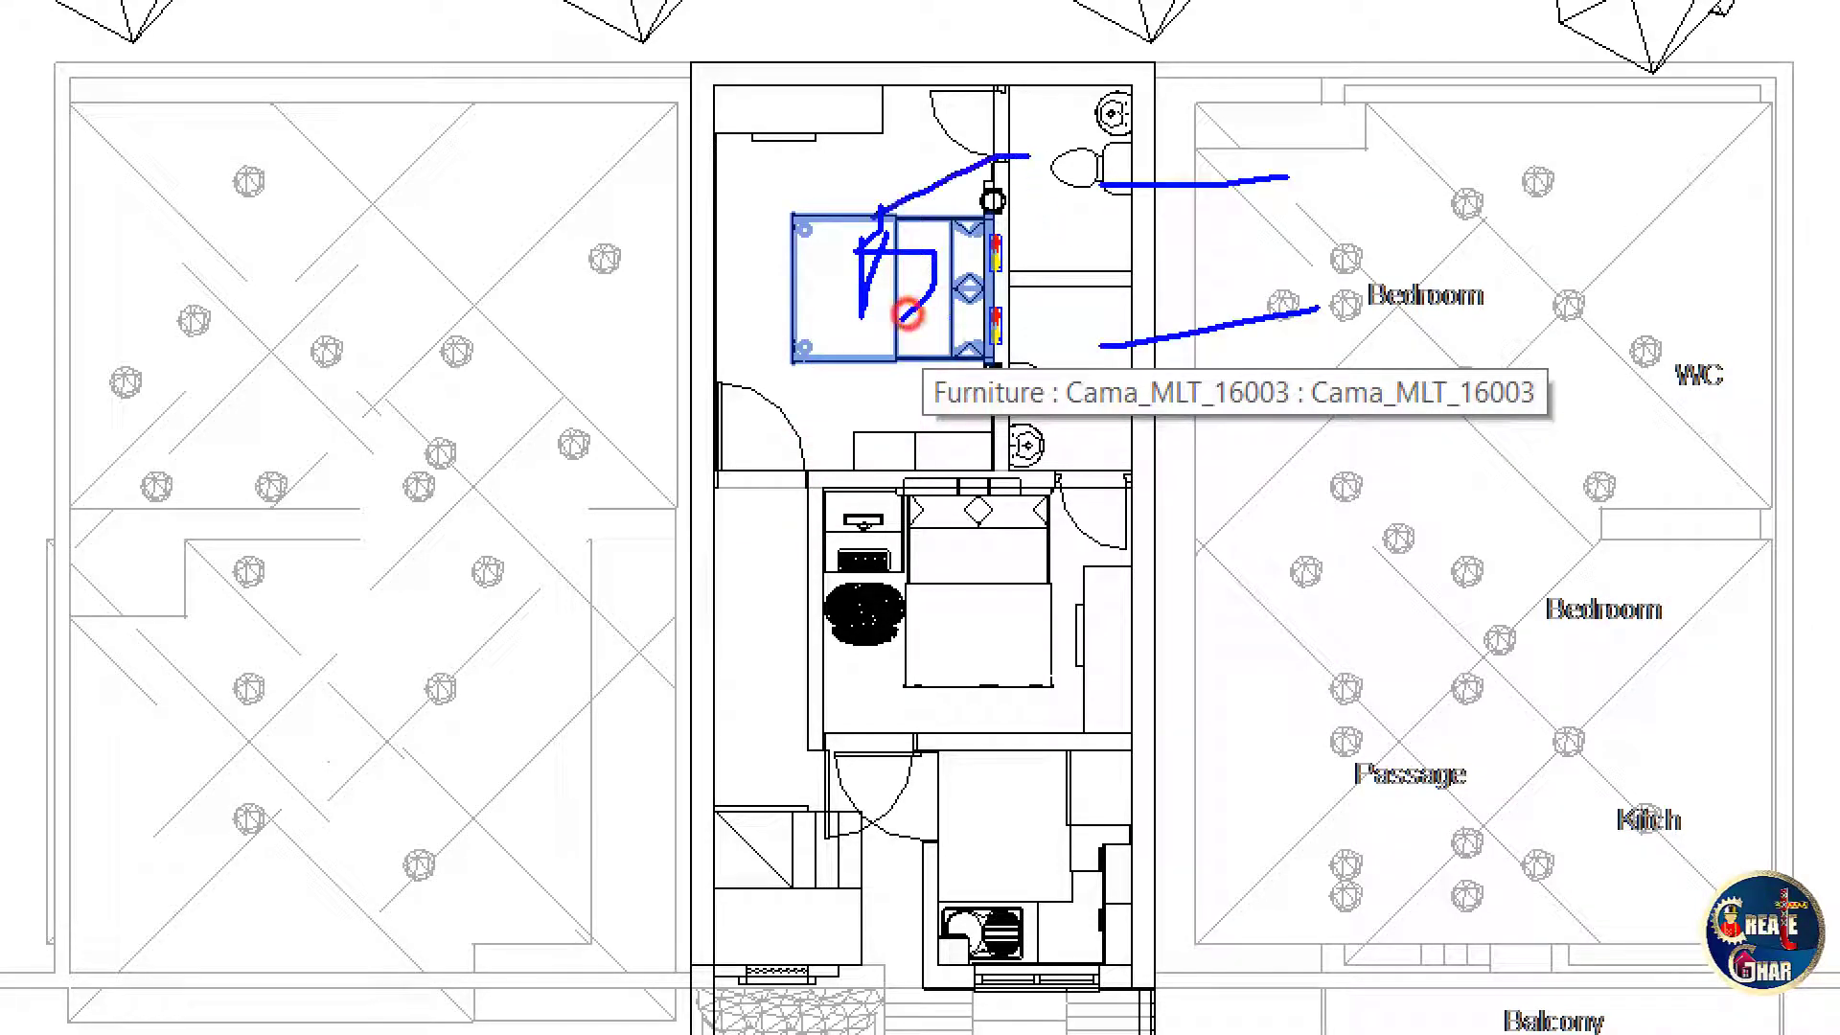
drag(1087, 434, 1023, 638)
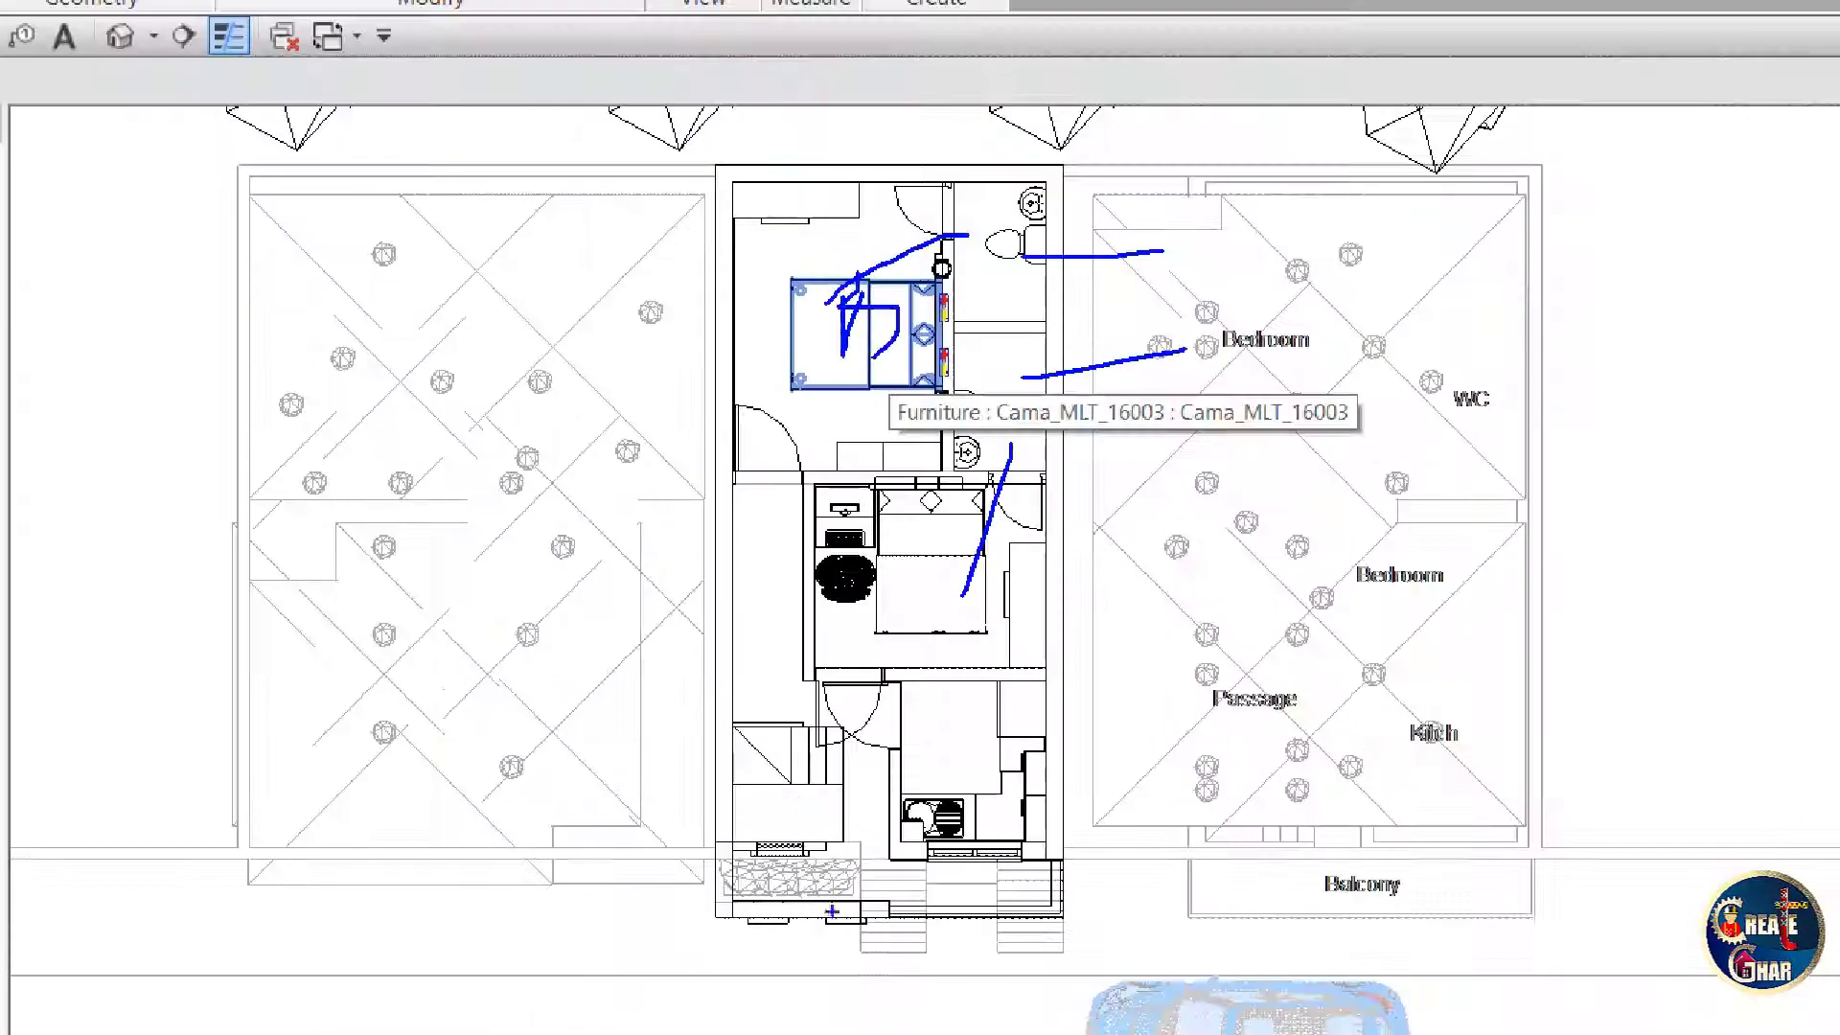
drag(1003, 780, 1091, 766)
mouse_move(1155, 661)
mouse_down()
mouse_move(1167, 786)
mouse_move(1231, 754)
mouse_up()
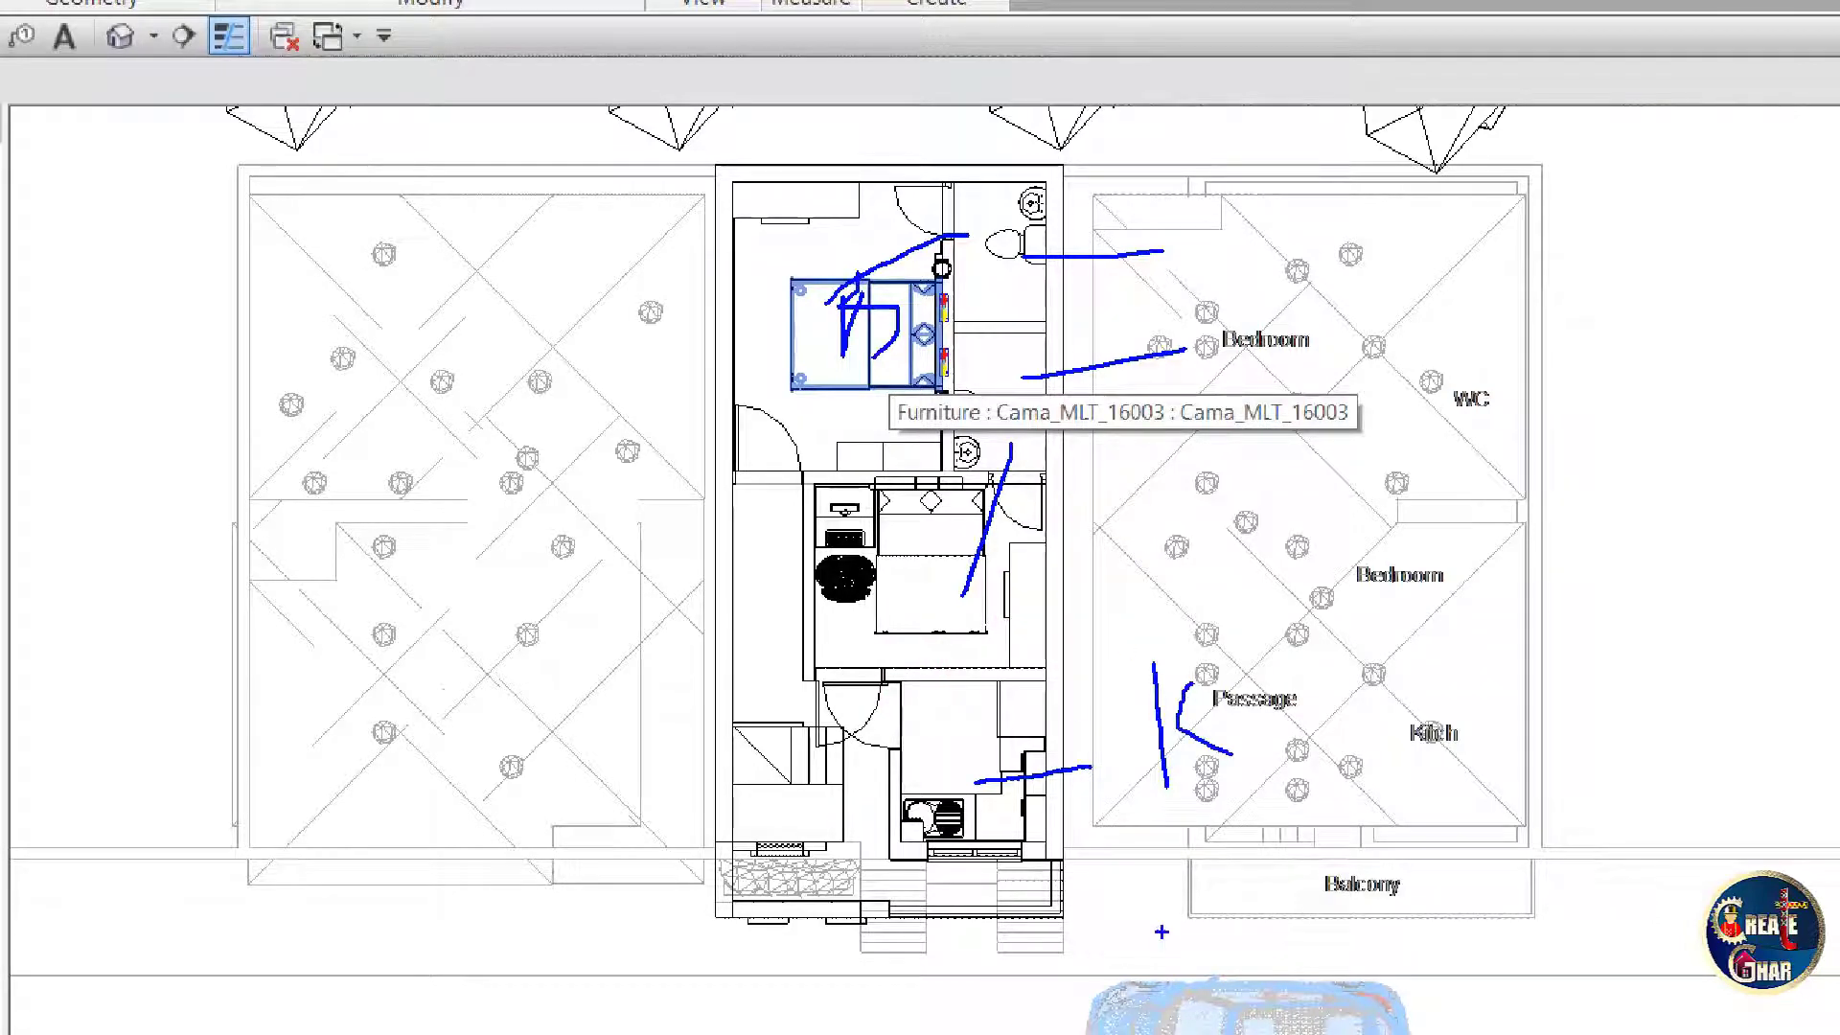
key(Escape)
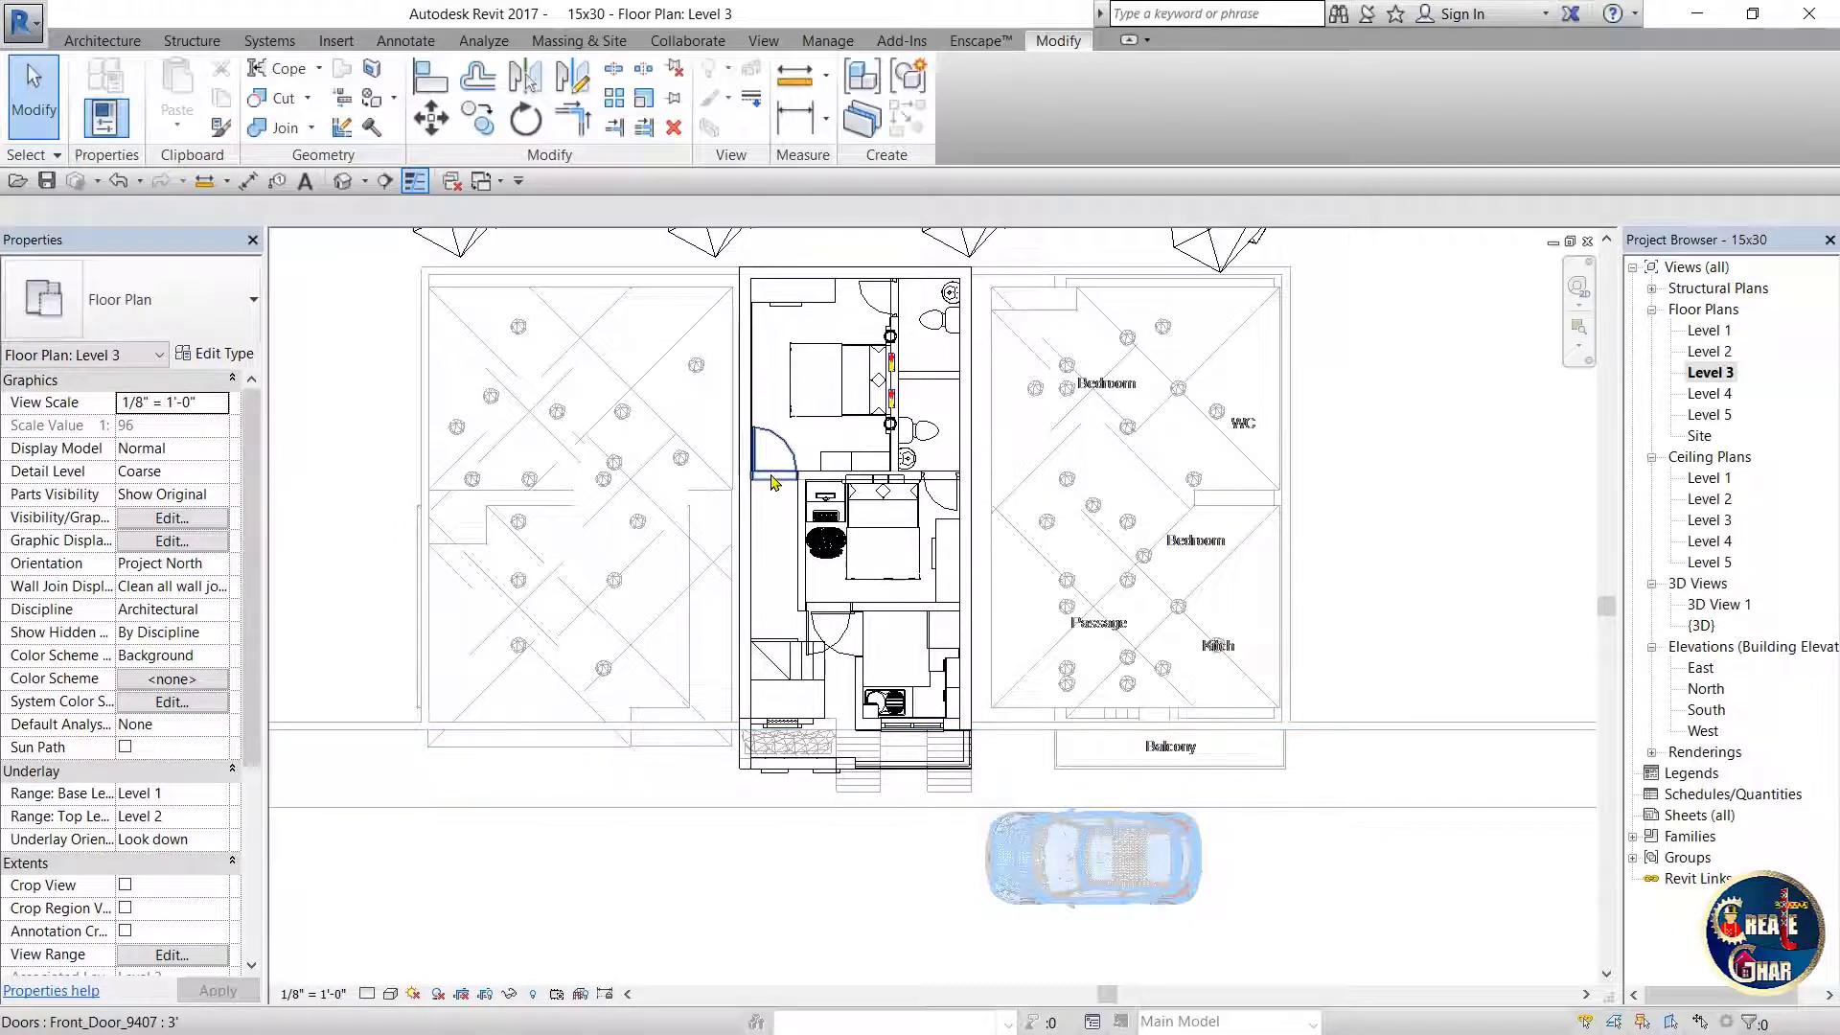
scroll(822, 798, down, 1)
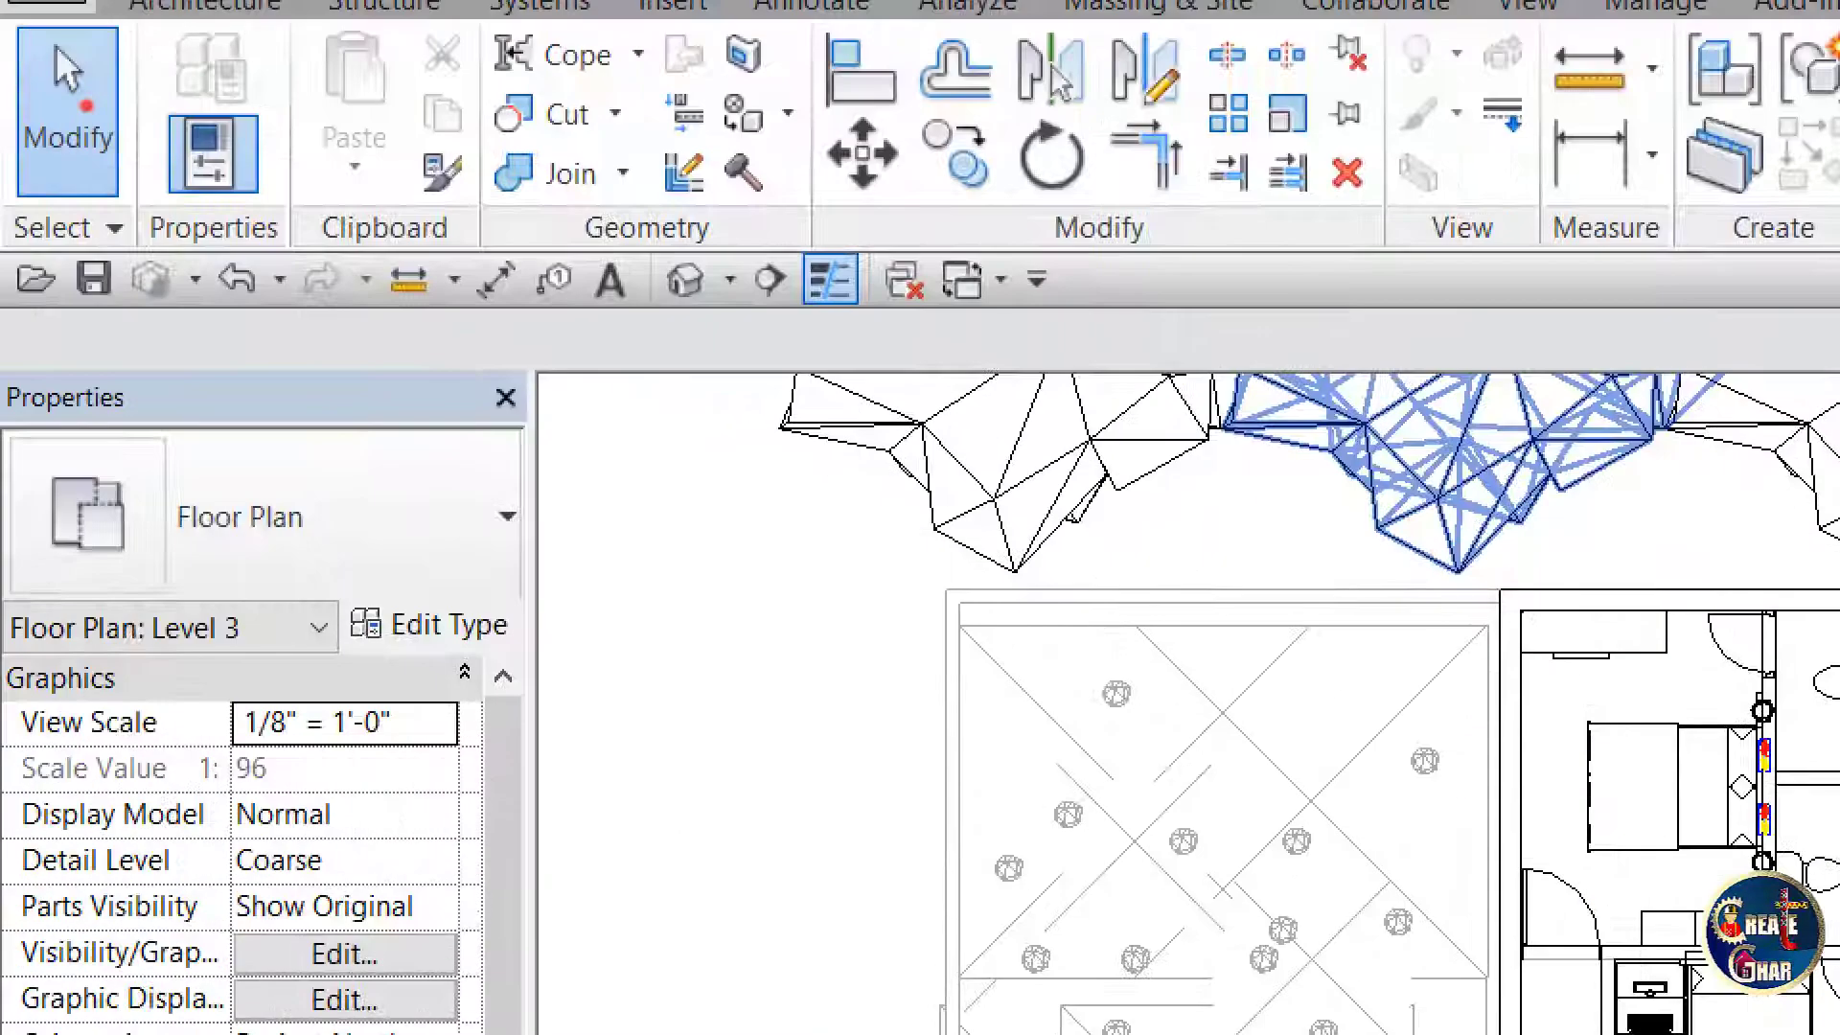
click(35, 98)
mouse_move(768, 247)
mouse_down()
mouse_move(740, 311)
mouse_move(747, 661)
mouse_move(648, 757)
mouse_move(855, 892)
mouse_up()
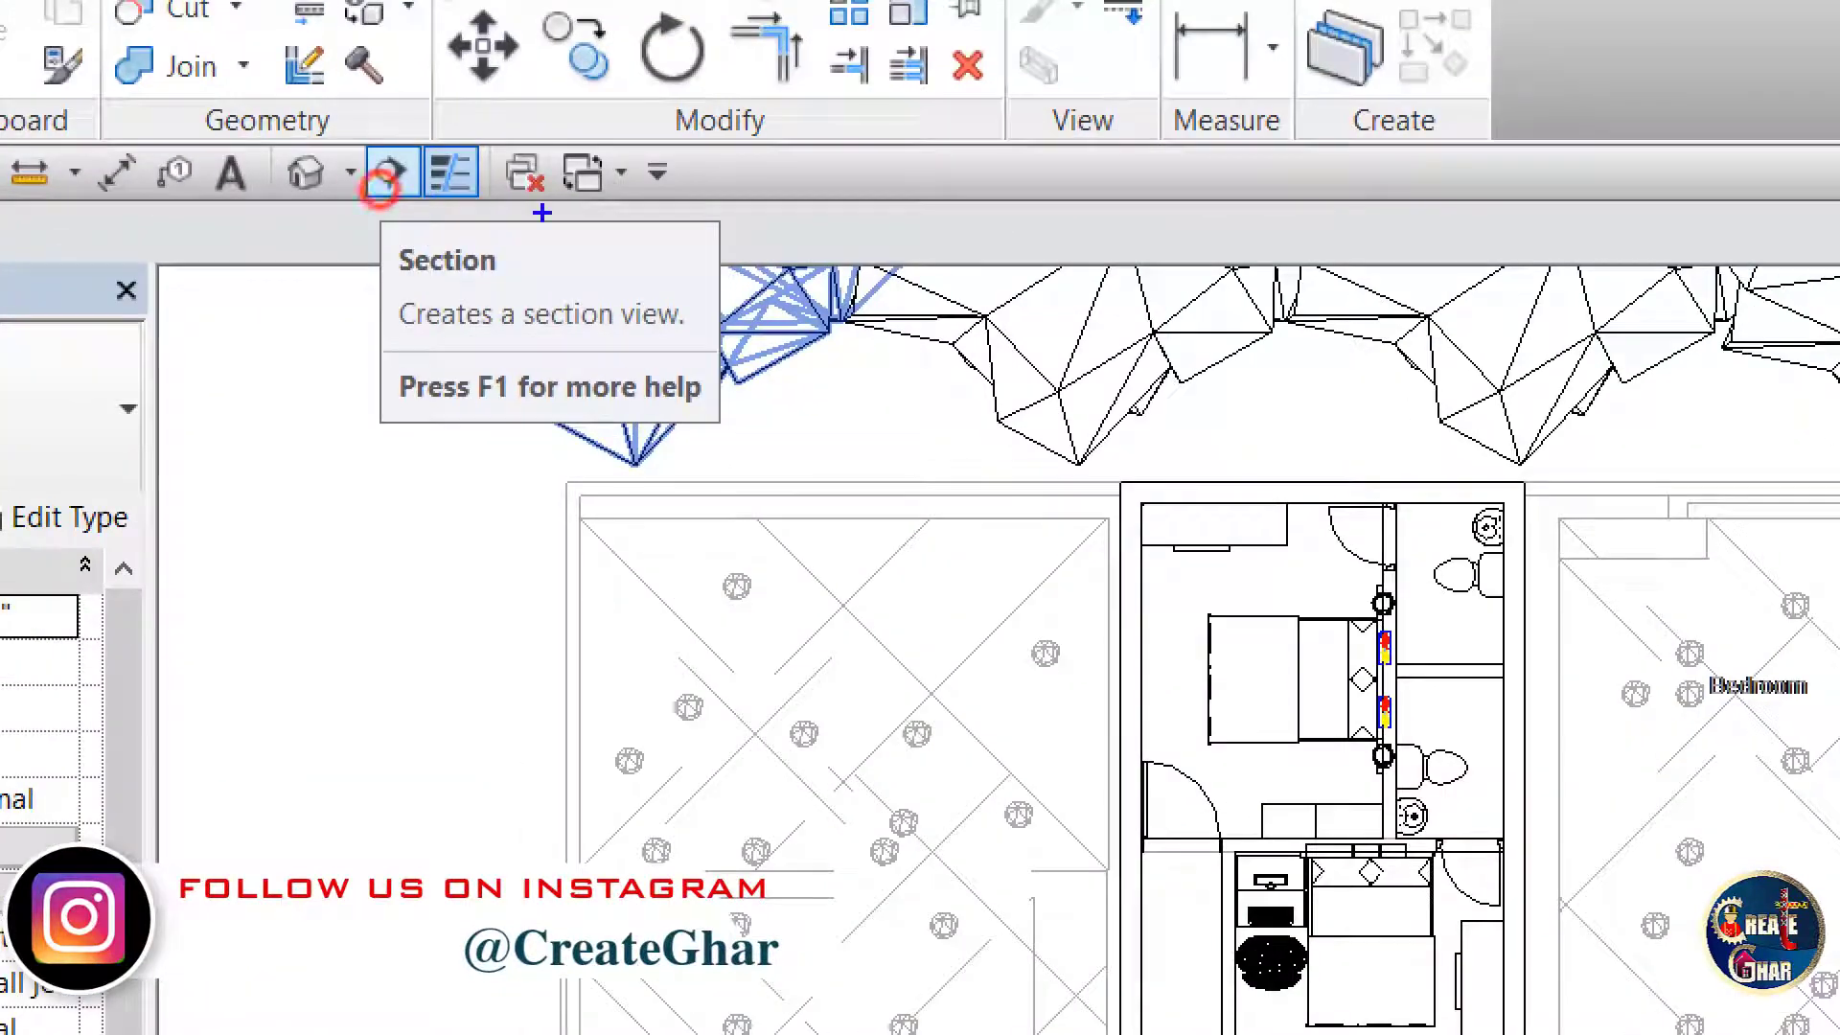
mouse_move(553, 211)
mouse_down()
mouse_move(496, 212)
mouse_move(377, 268)
mouse_up()
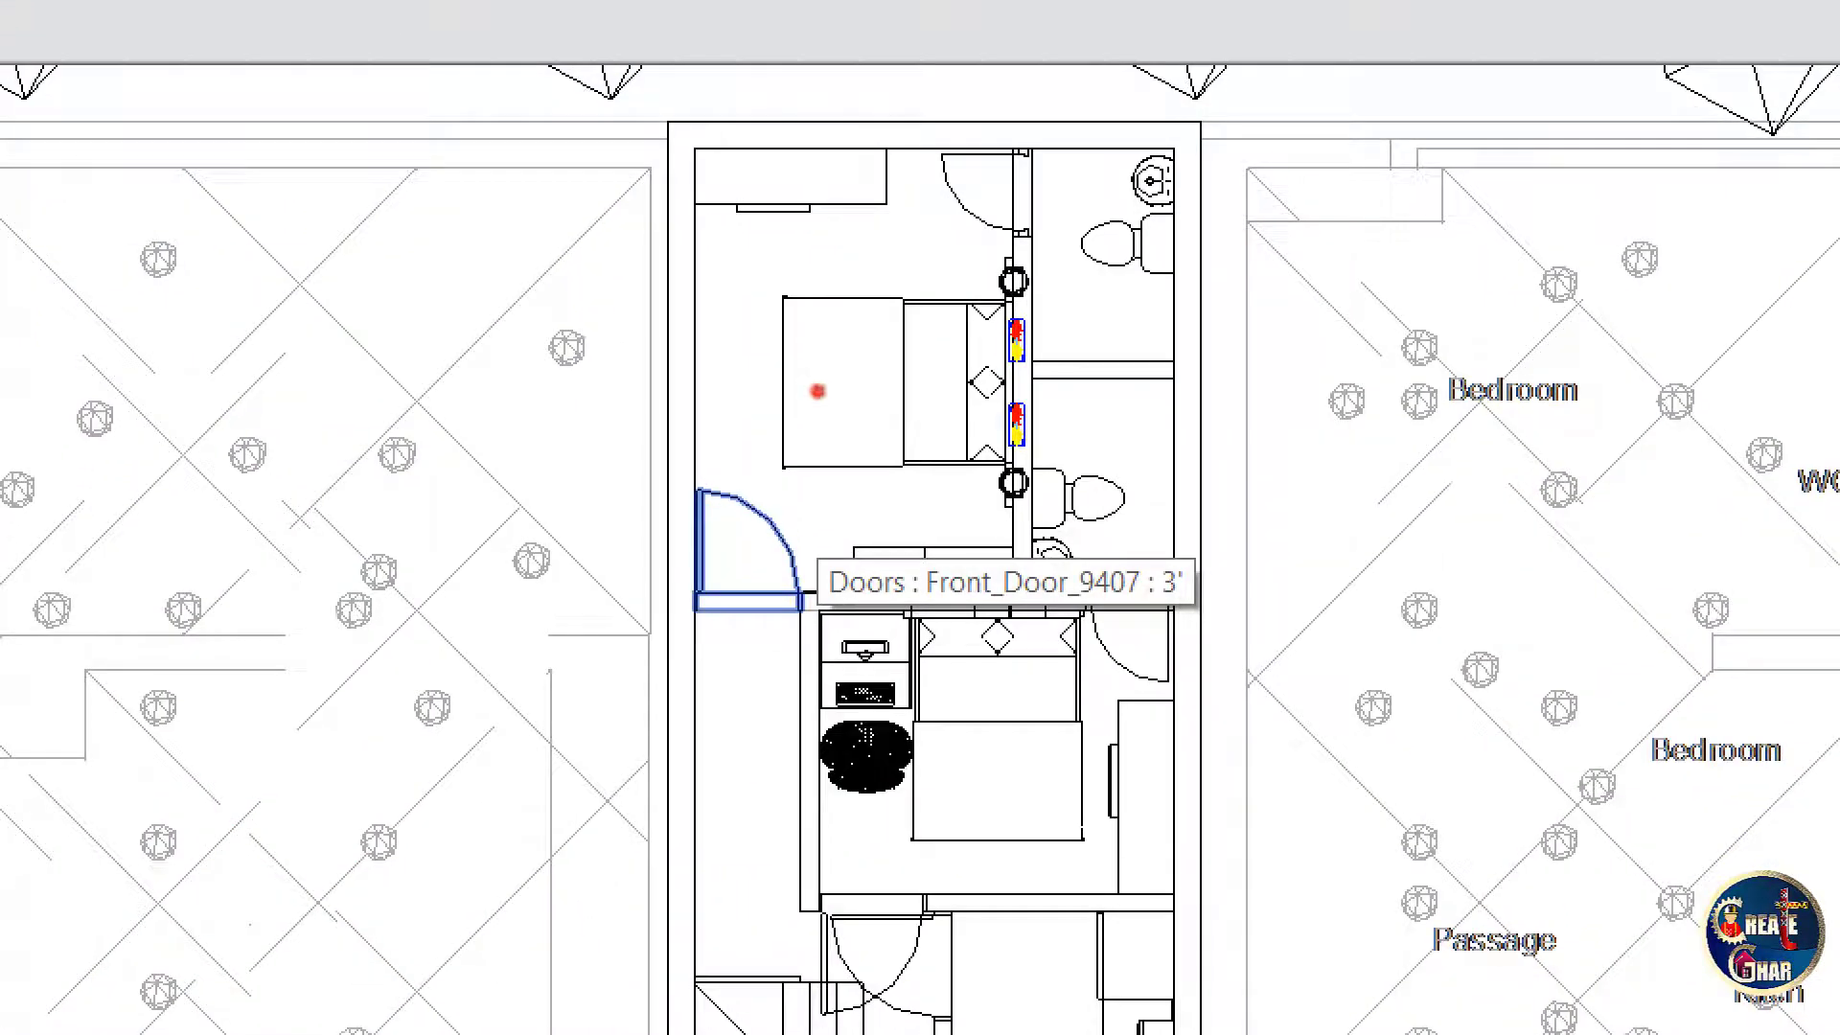
drag(692, 387, 439, 409)
mouse_move(440, 316)
mouse_down()
mouse_move(419, 427)
mouse_move(497, 476)
mouse_up()
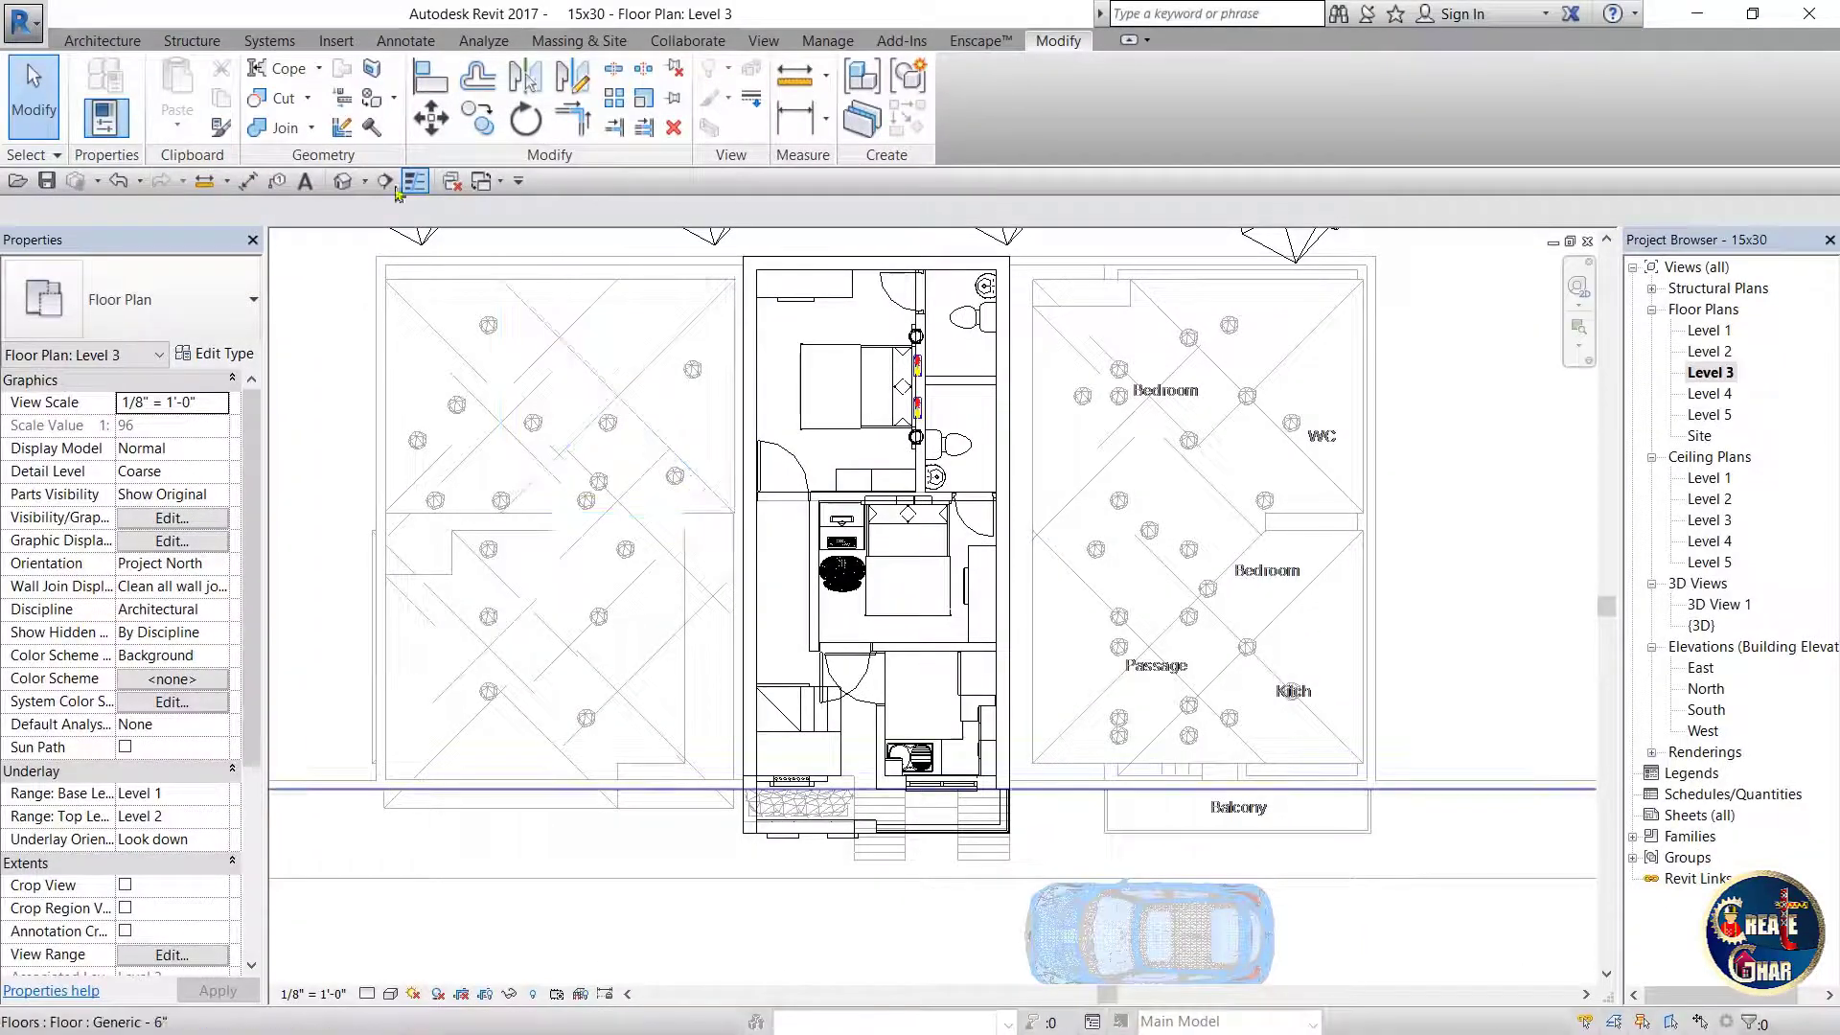
- Draw a building section line lengthwise through the house on the Level 3 plan, from behind the rear wall to the road in front
click(382, 182)
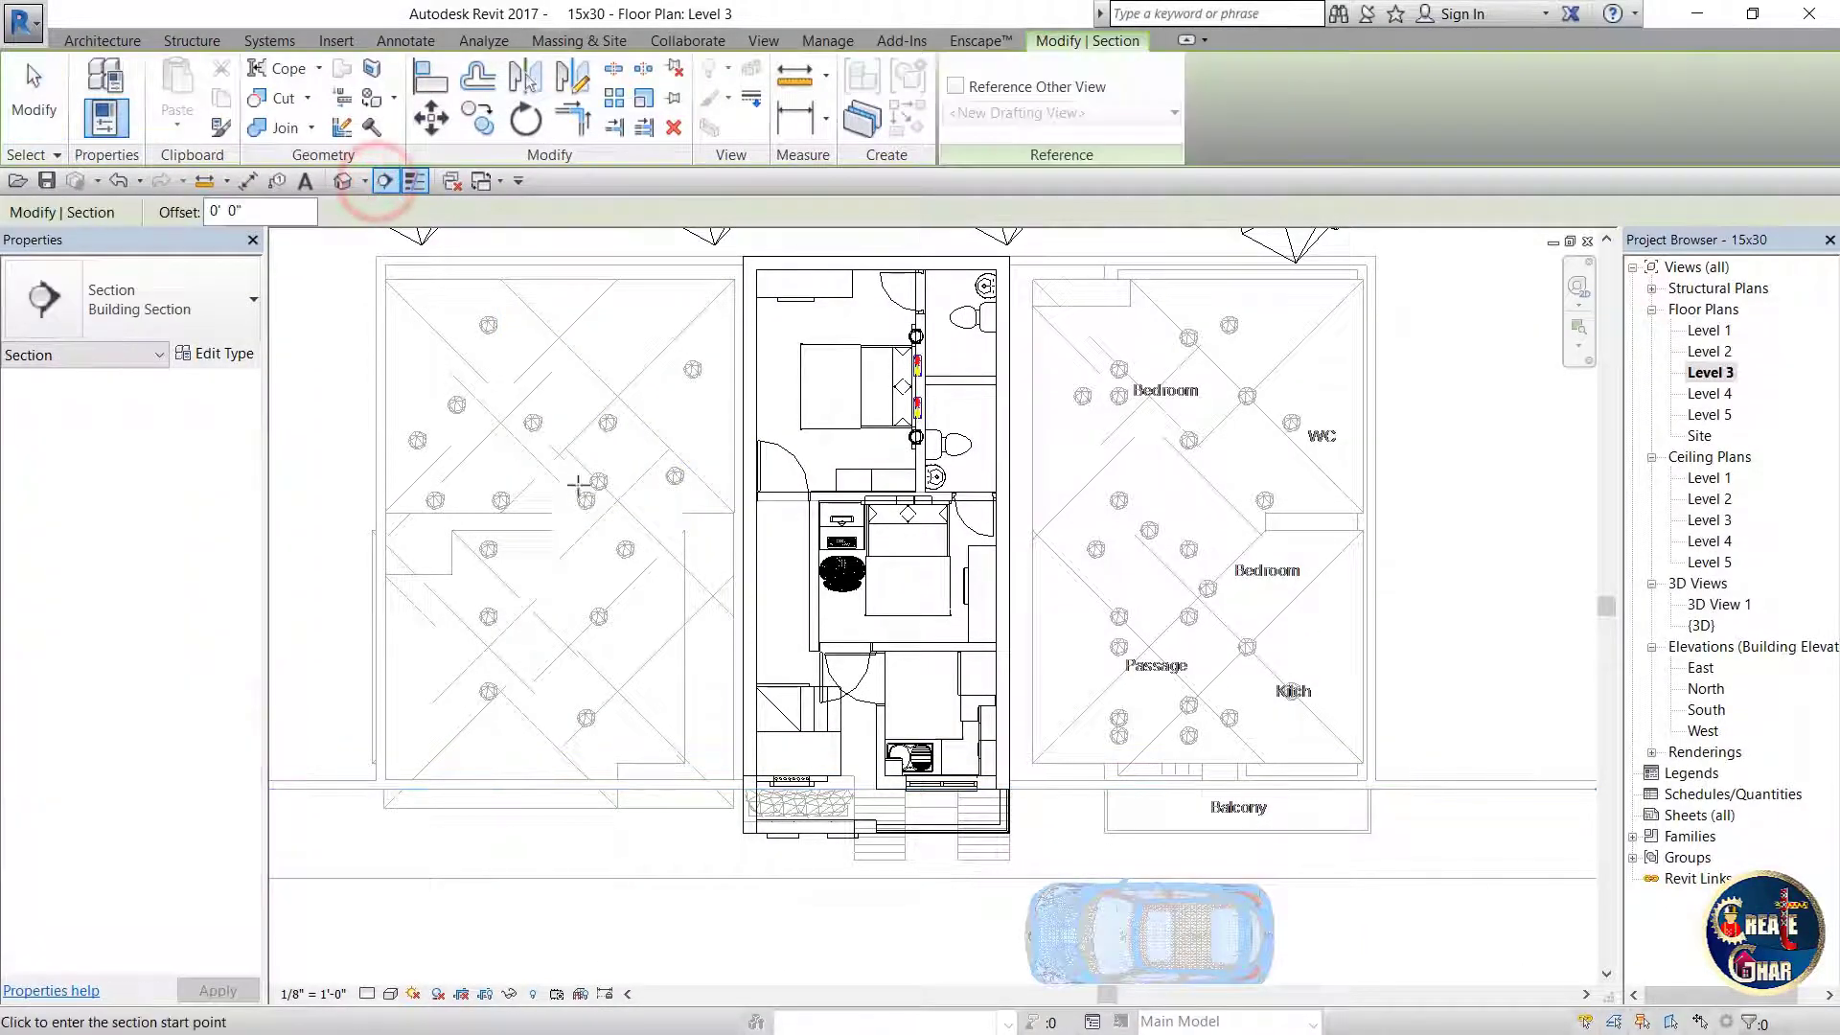
scroll(642, 521, down, 2)
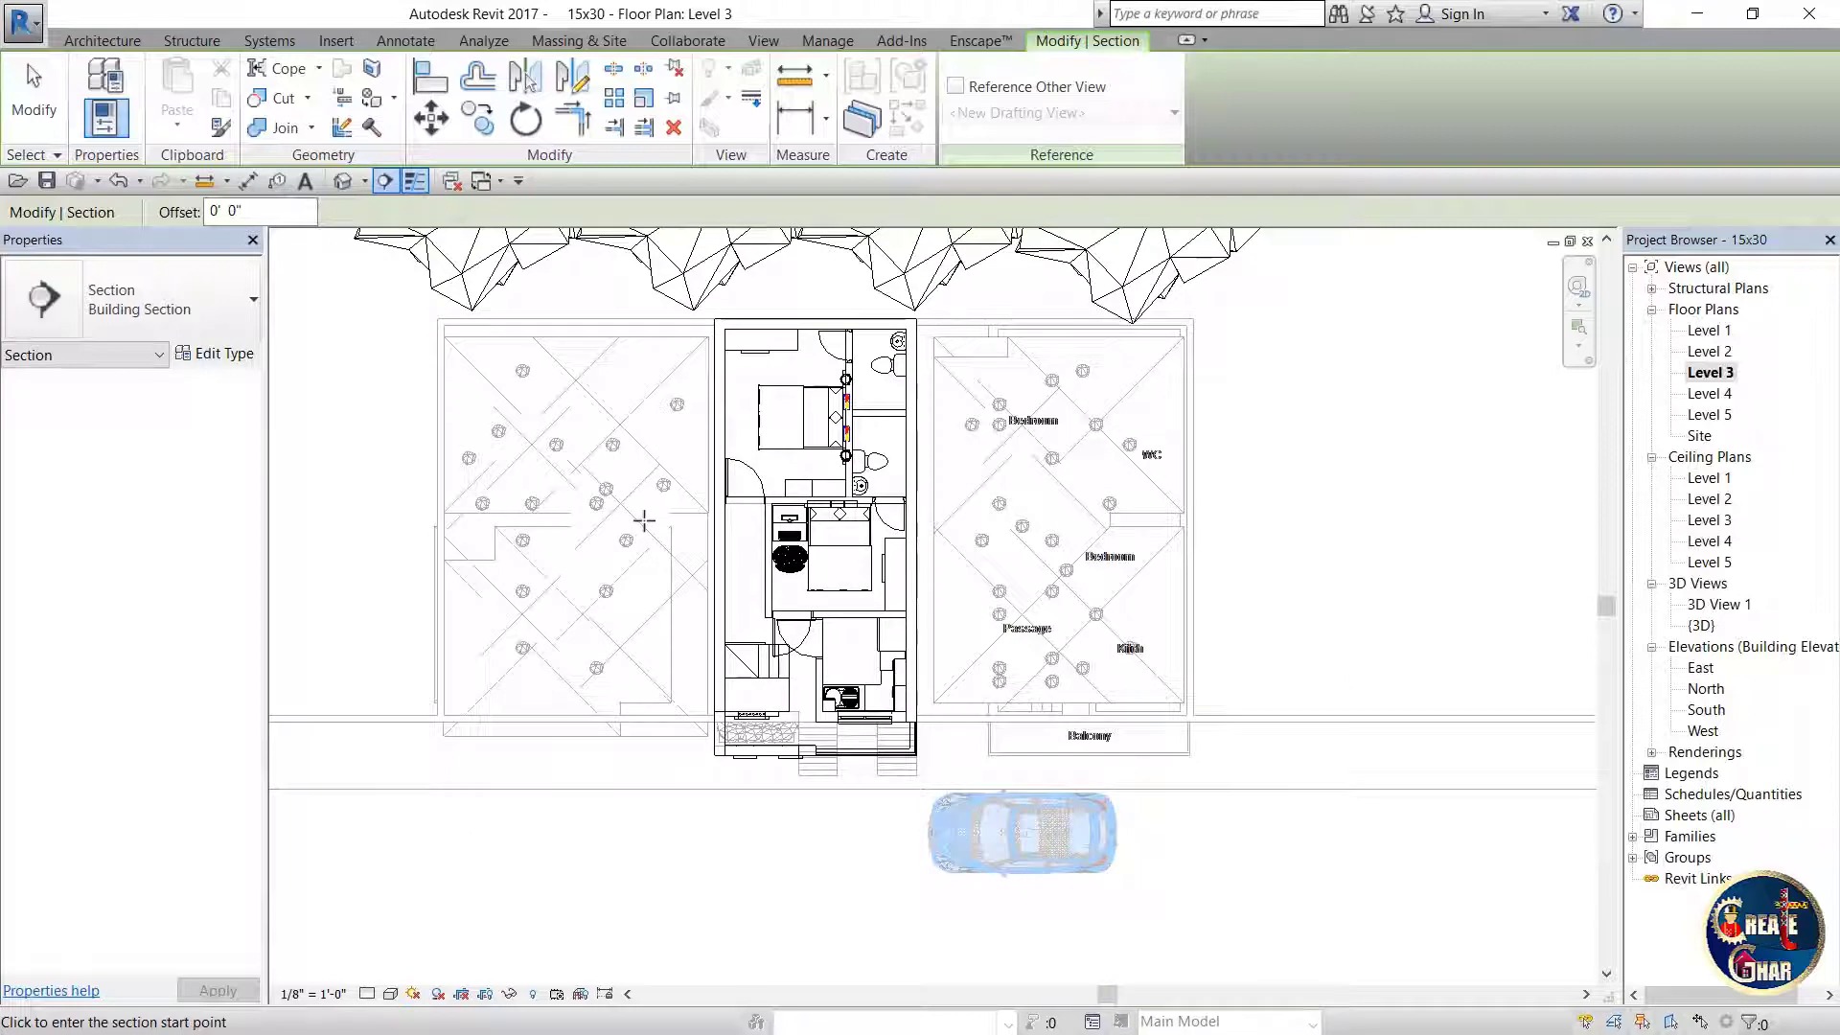
click(812, 278)
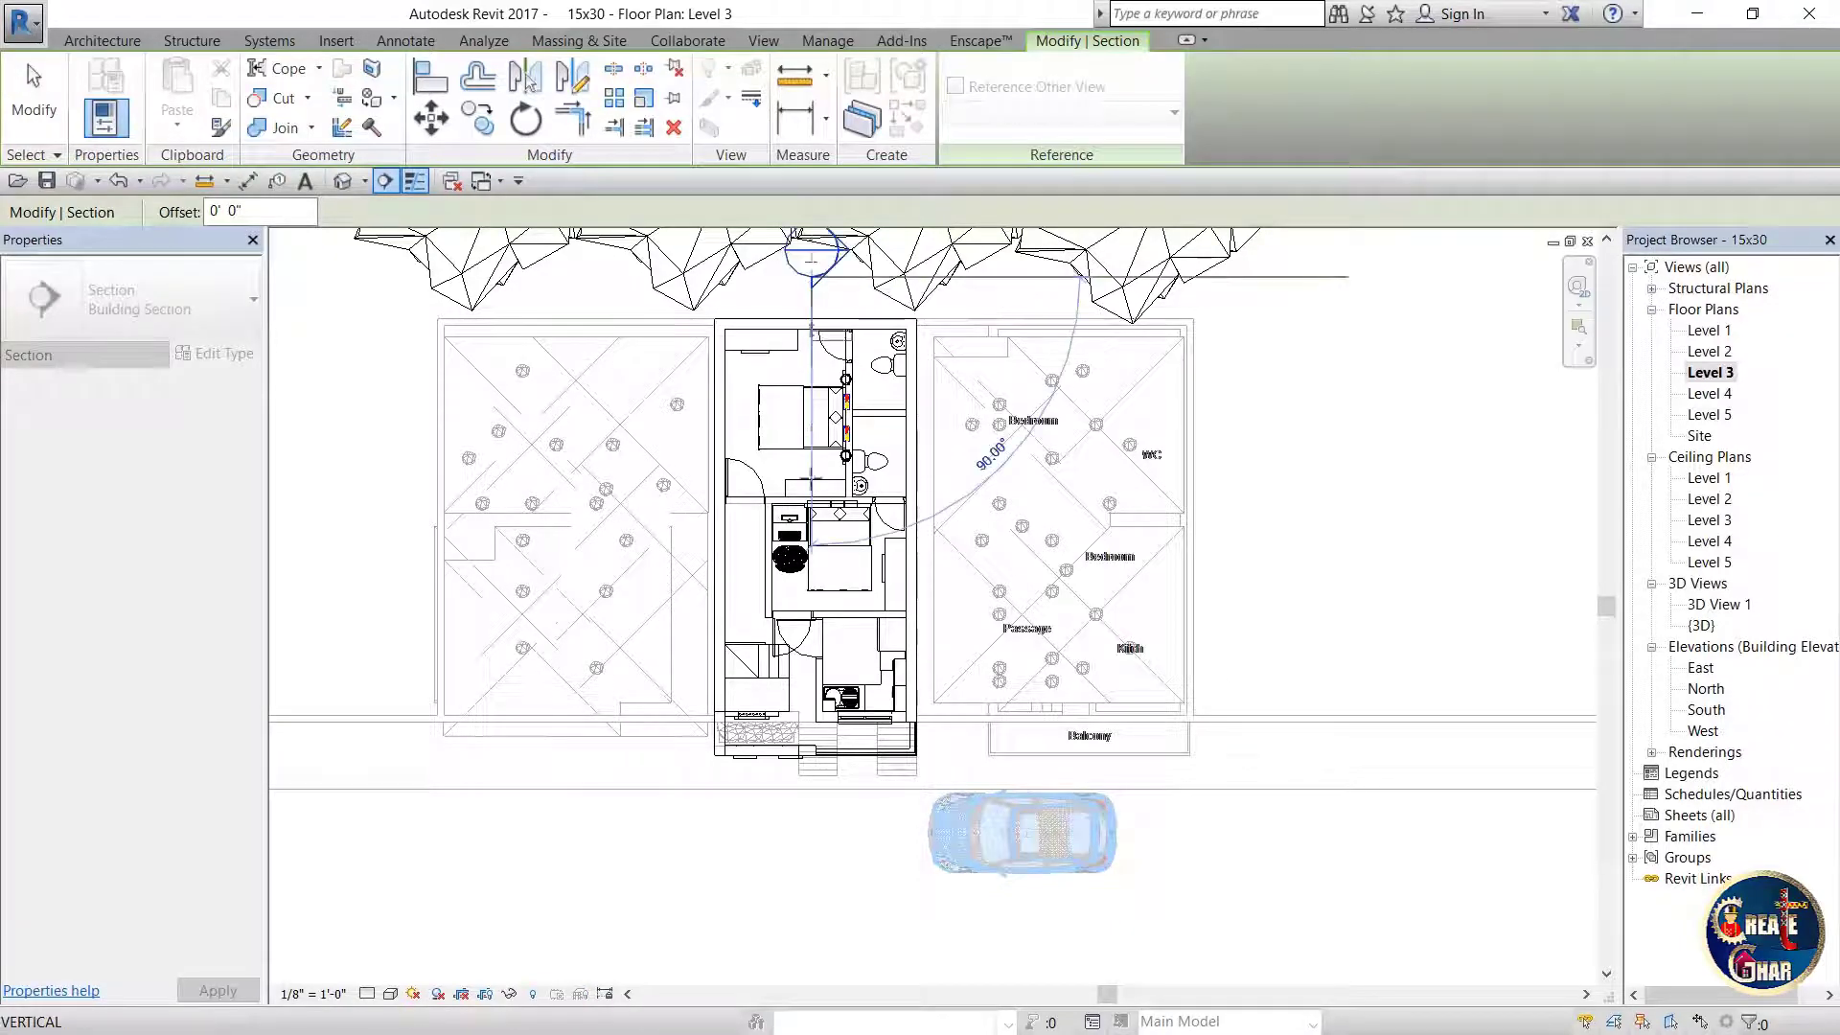
click(811, 853)
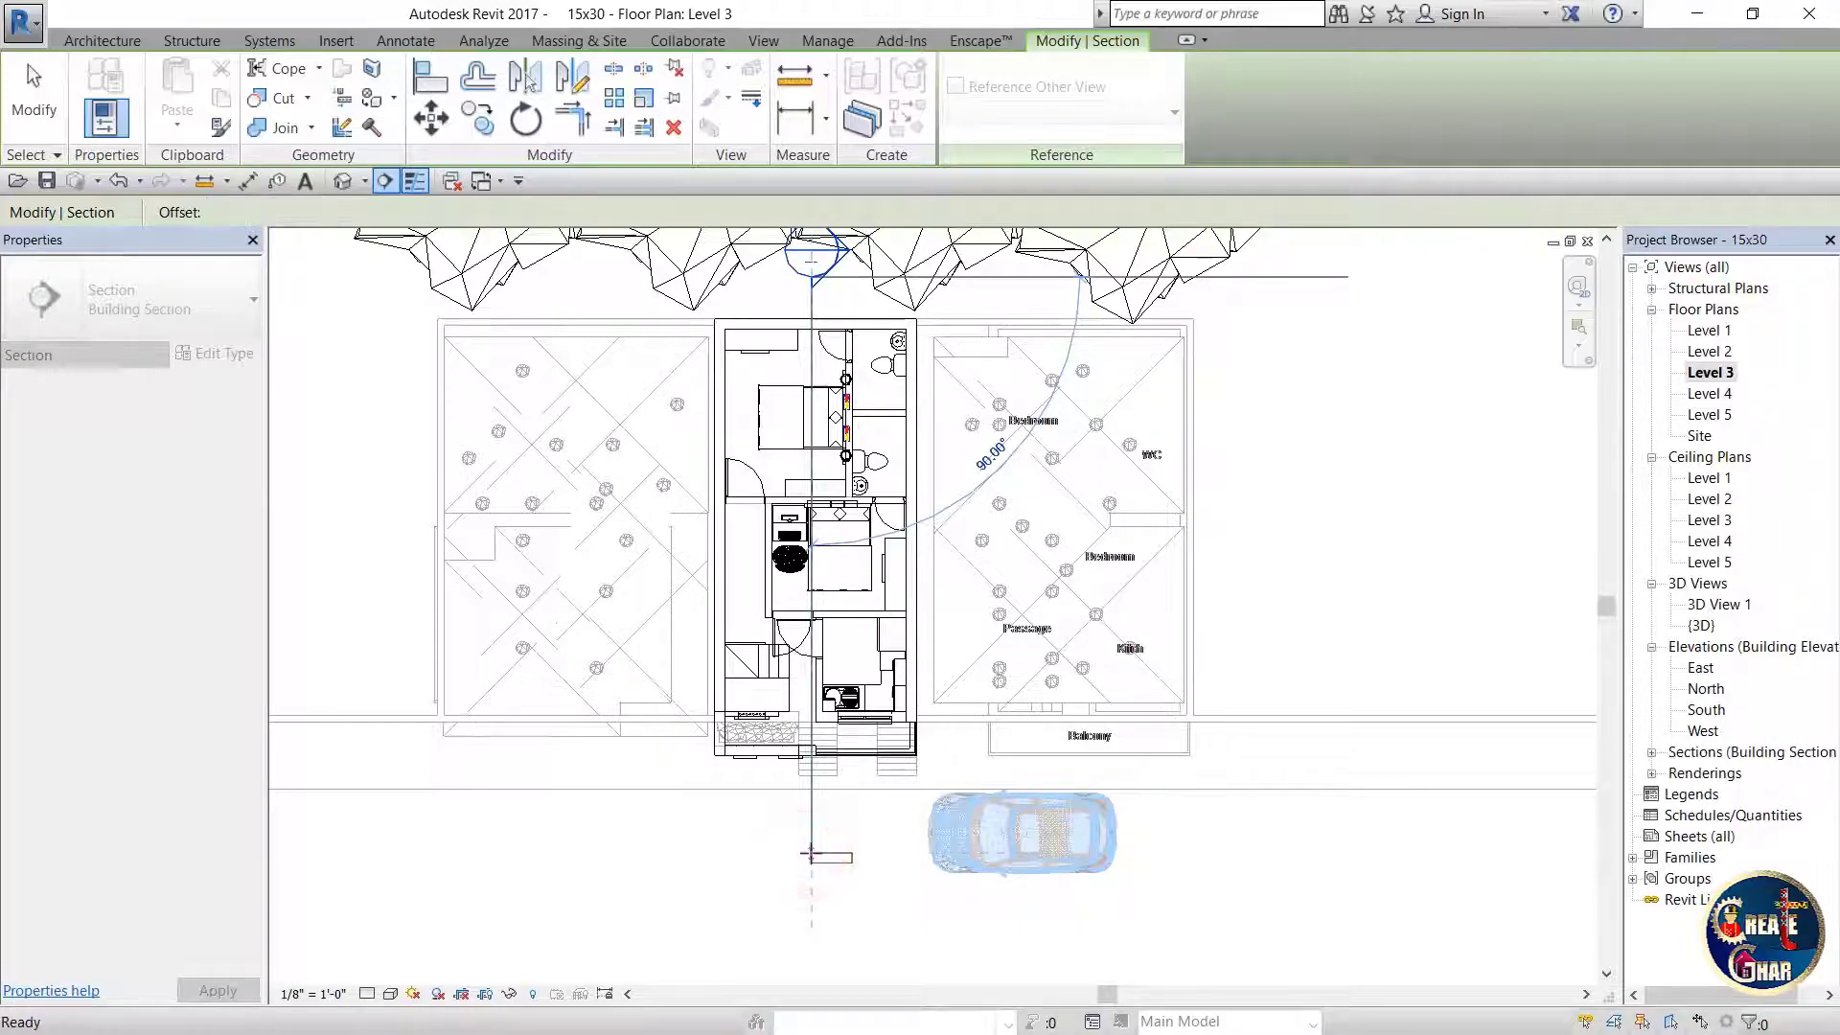
key(ctrl+1)
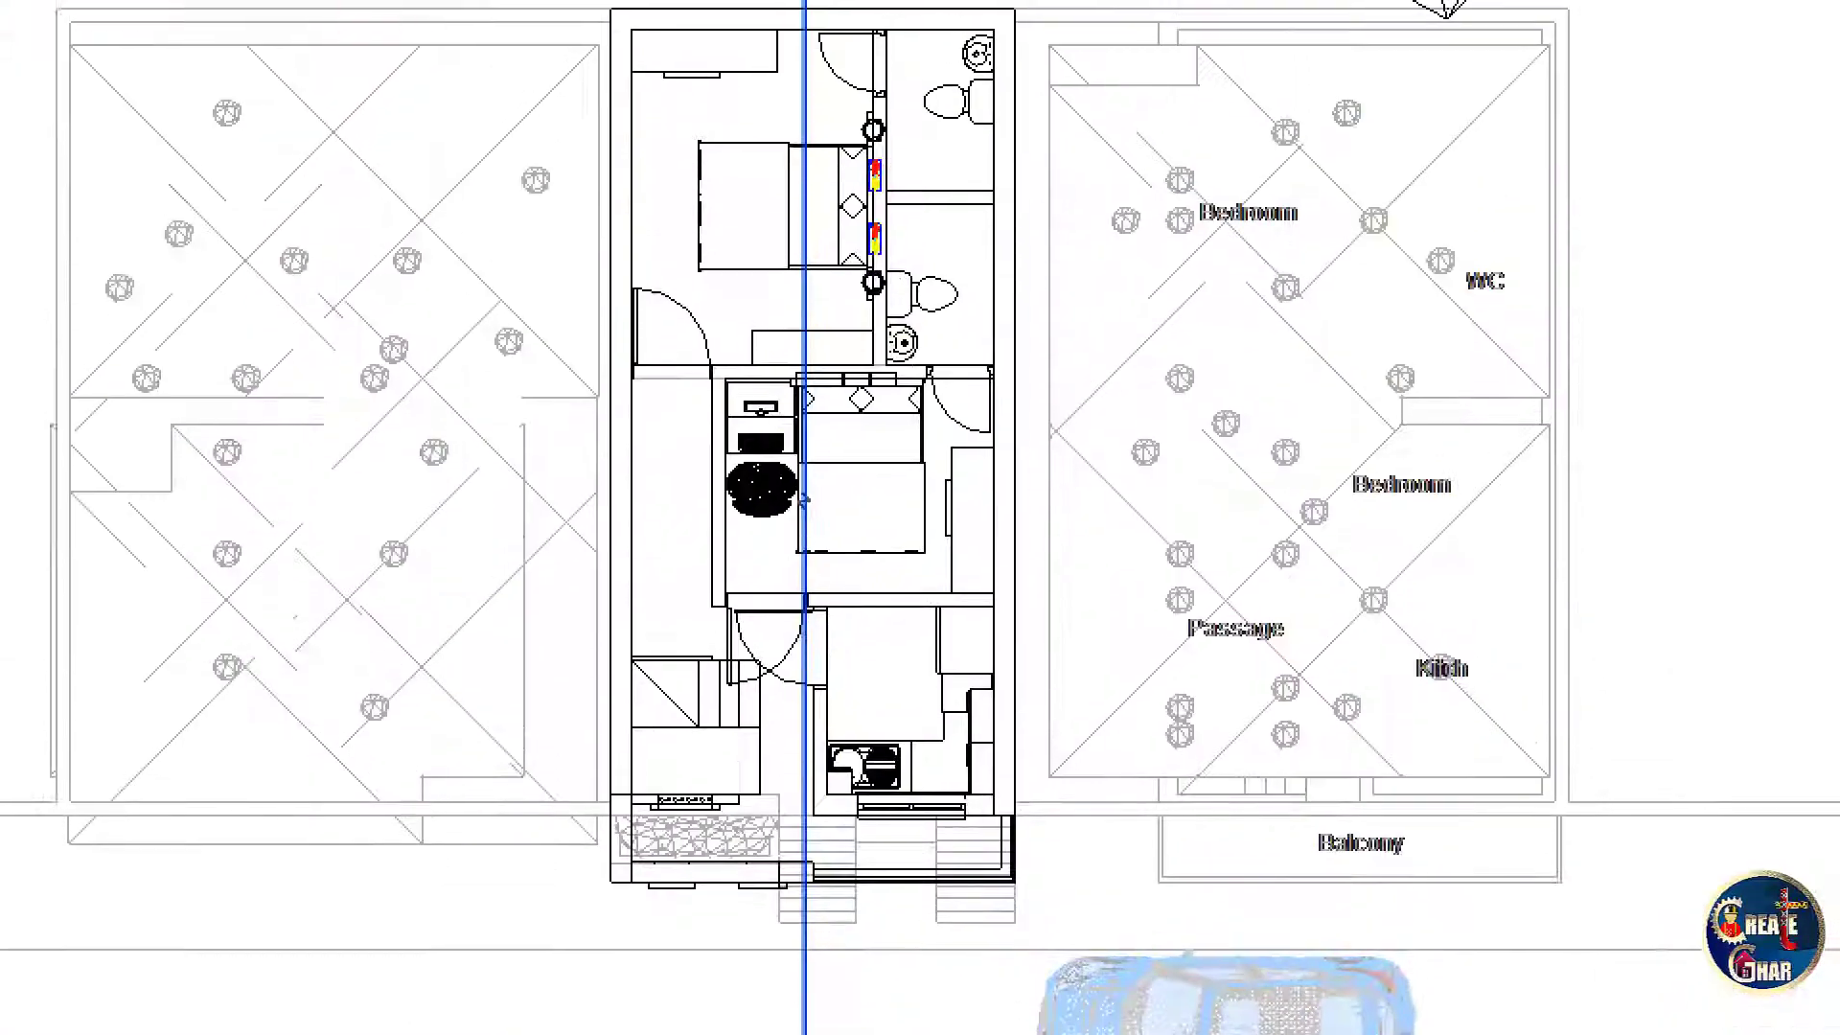
click(818, 508)
shift+drag(808, 220, 355, 219)
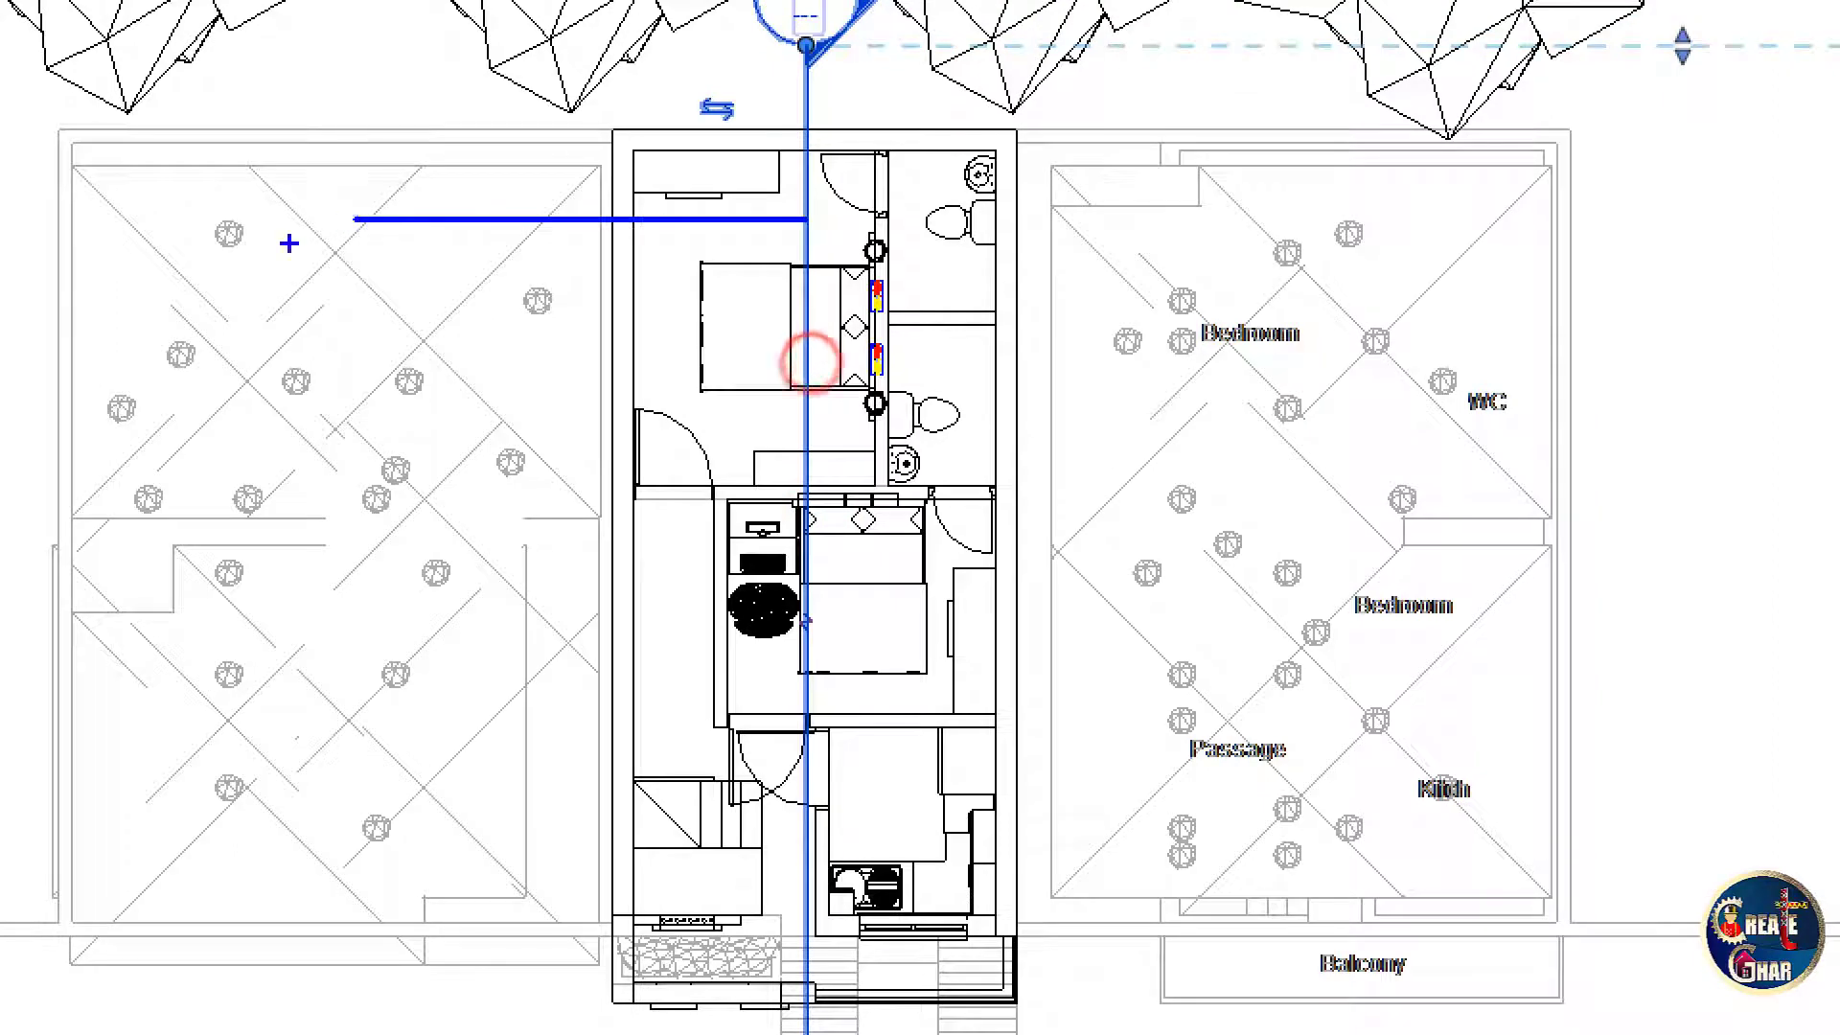
mouse_move(121, 207)
mouse_down()
mouse_move(165, 358)
mouse_move(115, 362)
mouse_up()
mouse_move(192, 182)
mouse_down()
mouse_move(287, 331)
mouse_move(353, 320)
mouse_up()
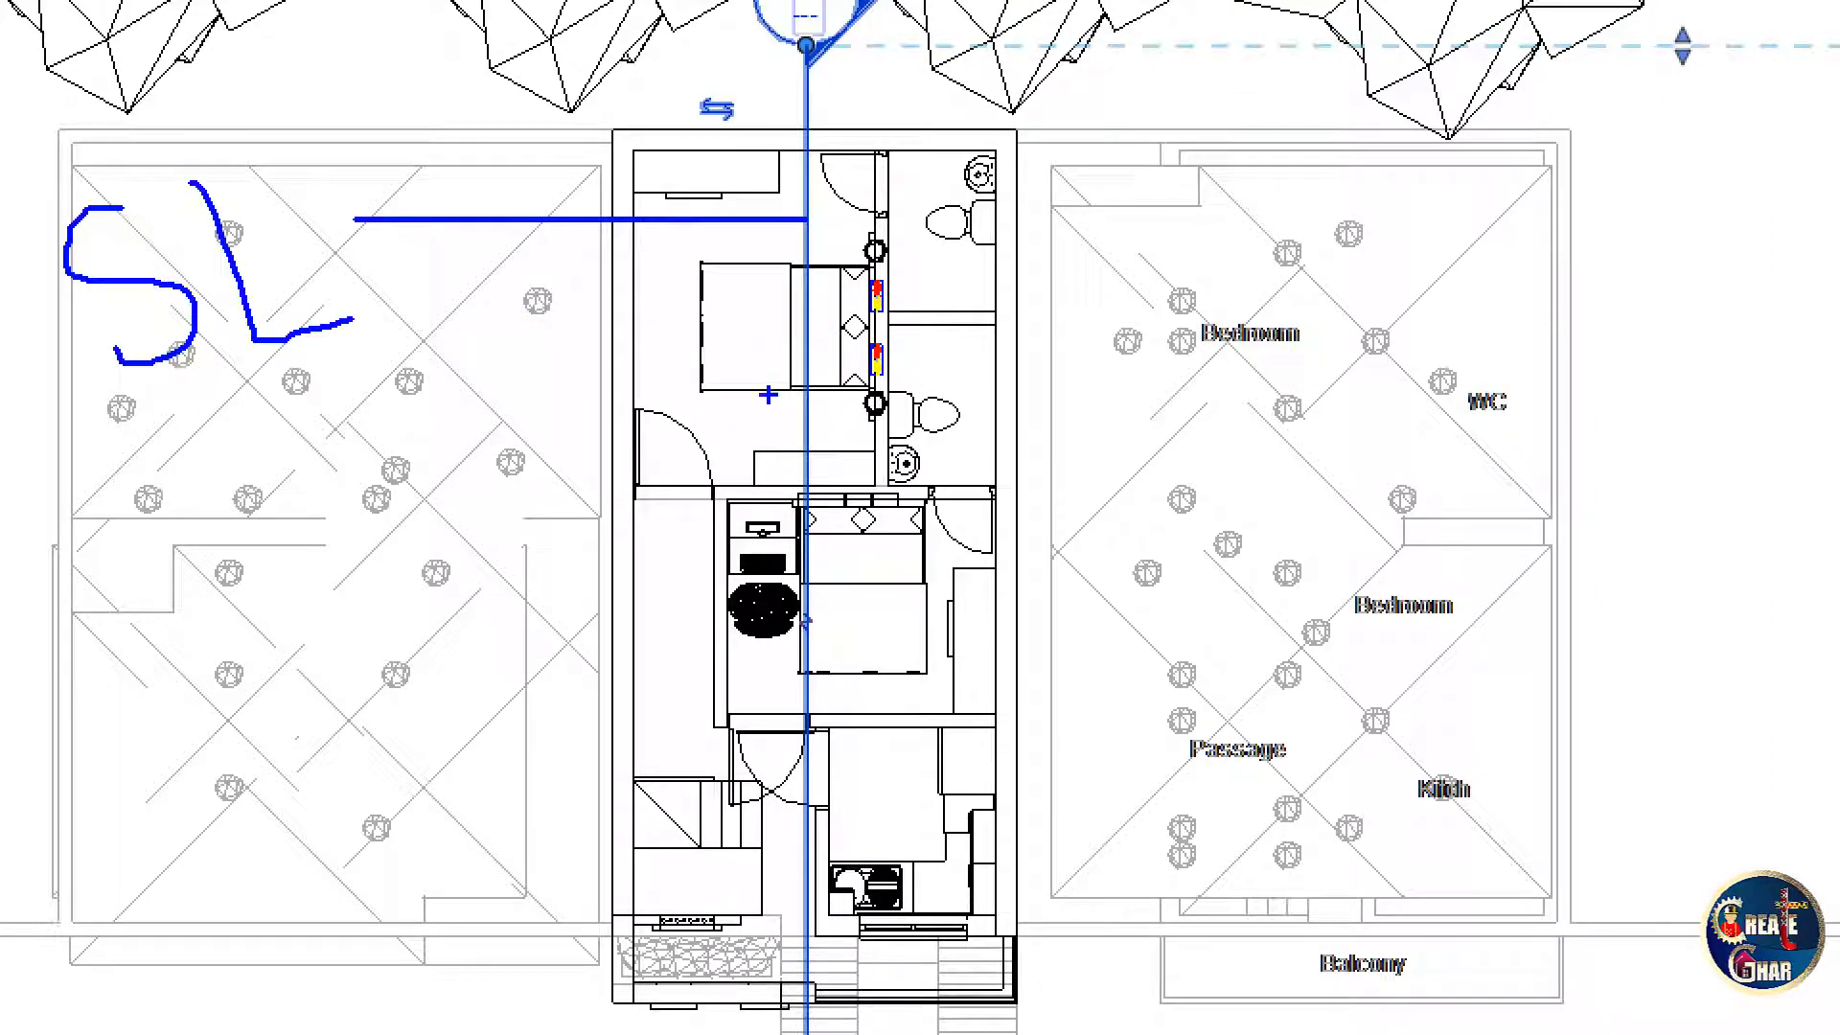
drag(703, 410, 154, 629)
mouse_move(428, 586)
mouse_down()
mouse_move(428, 755)
mouse_move(529, 748)
mouse_up()
drag(916, 597, 1366, 800)
drag(1383, 621, 1407, 829)
mouse_move(1392, 551)
mouse_down()
mouse_move(1414, 652)
mouse_move(1593, 769)
mouse_up()
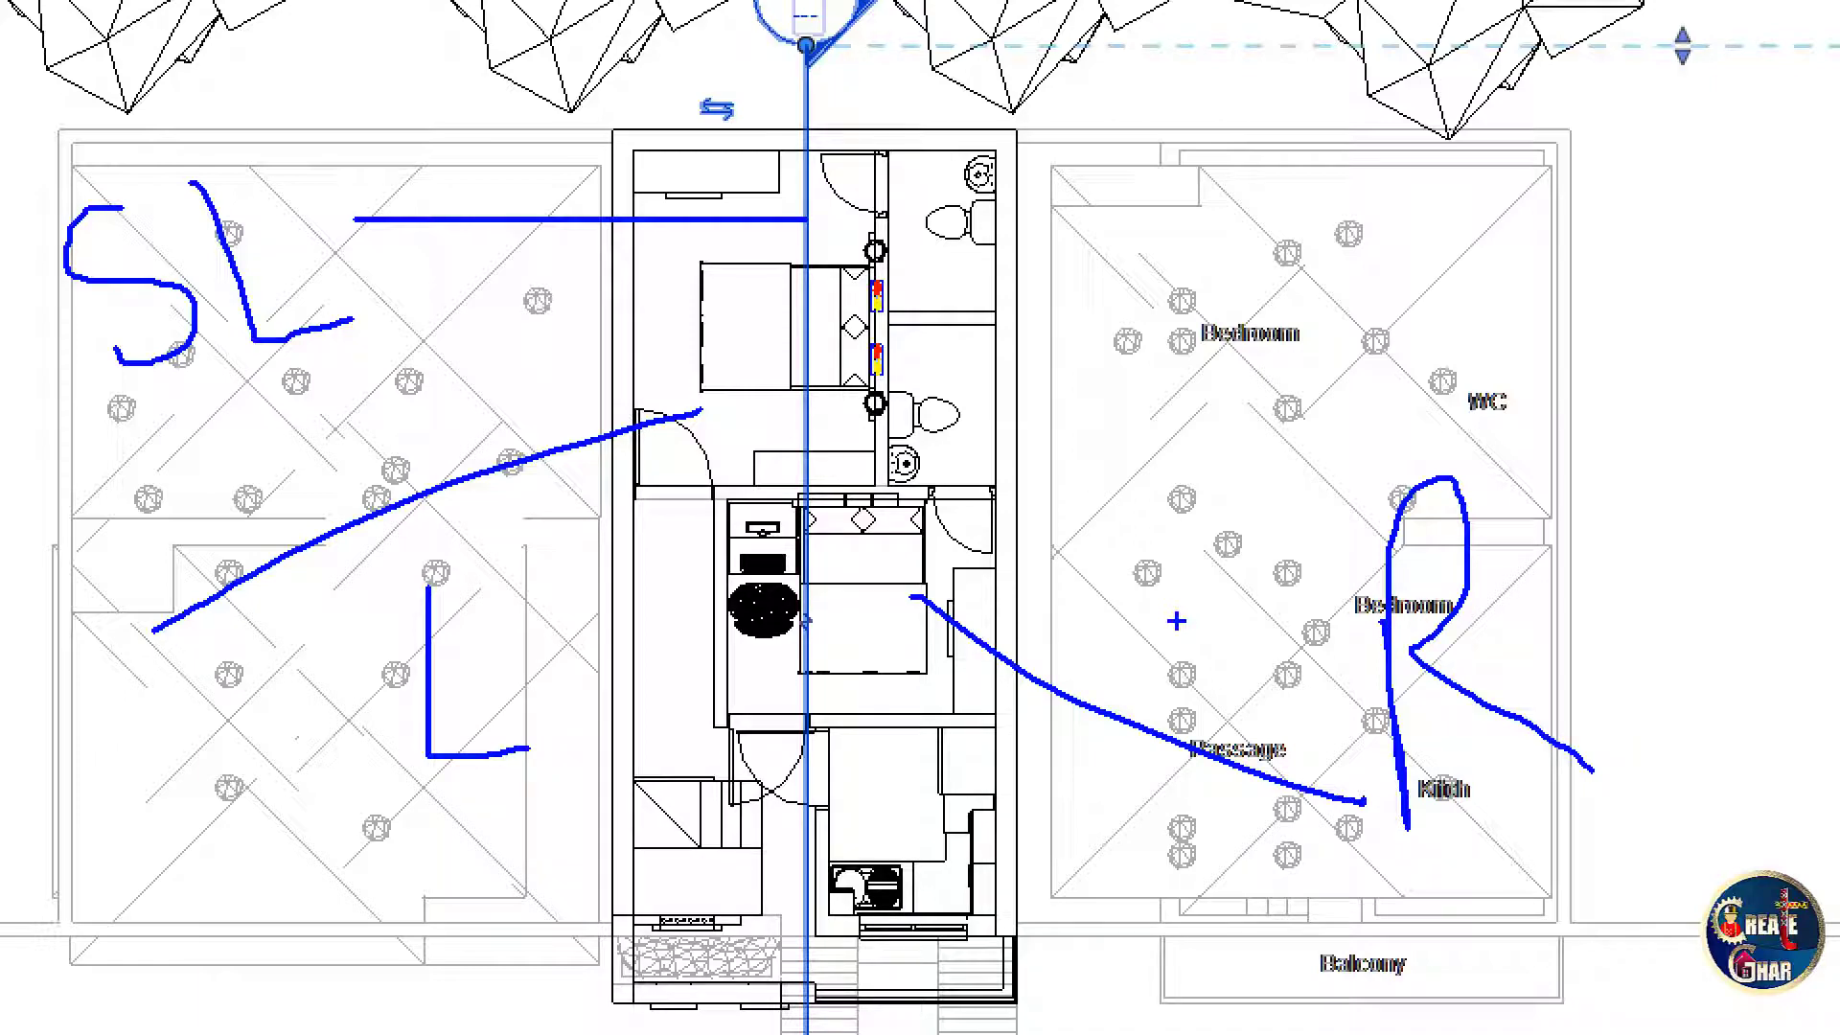
key(Escape)
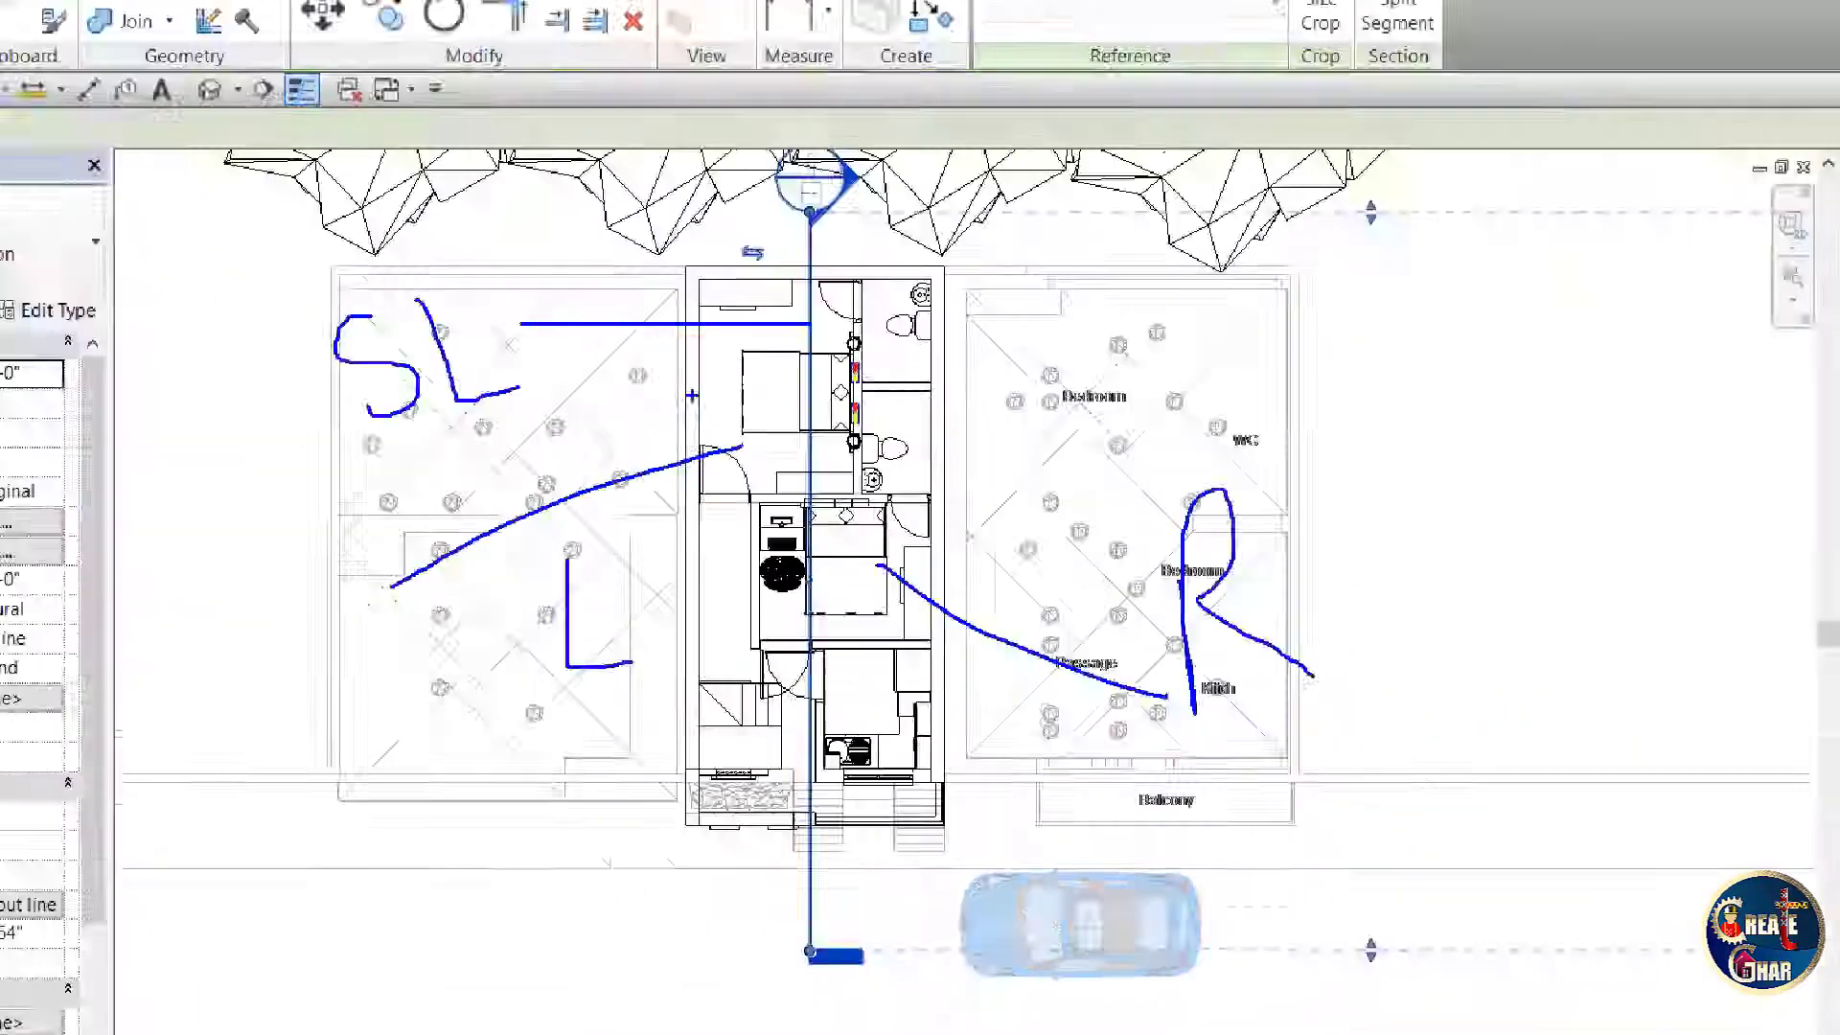
- Select the section line on the Level 3 plan and examine its viewing direction and the extent it covers
key(Escape)
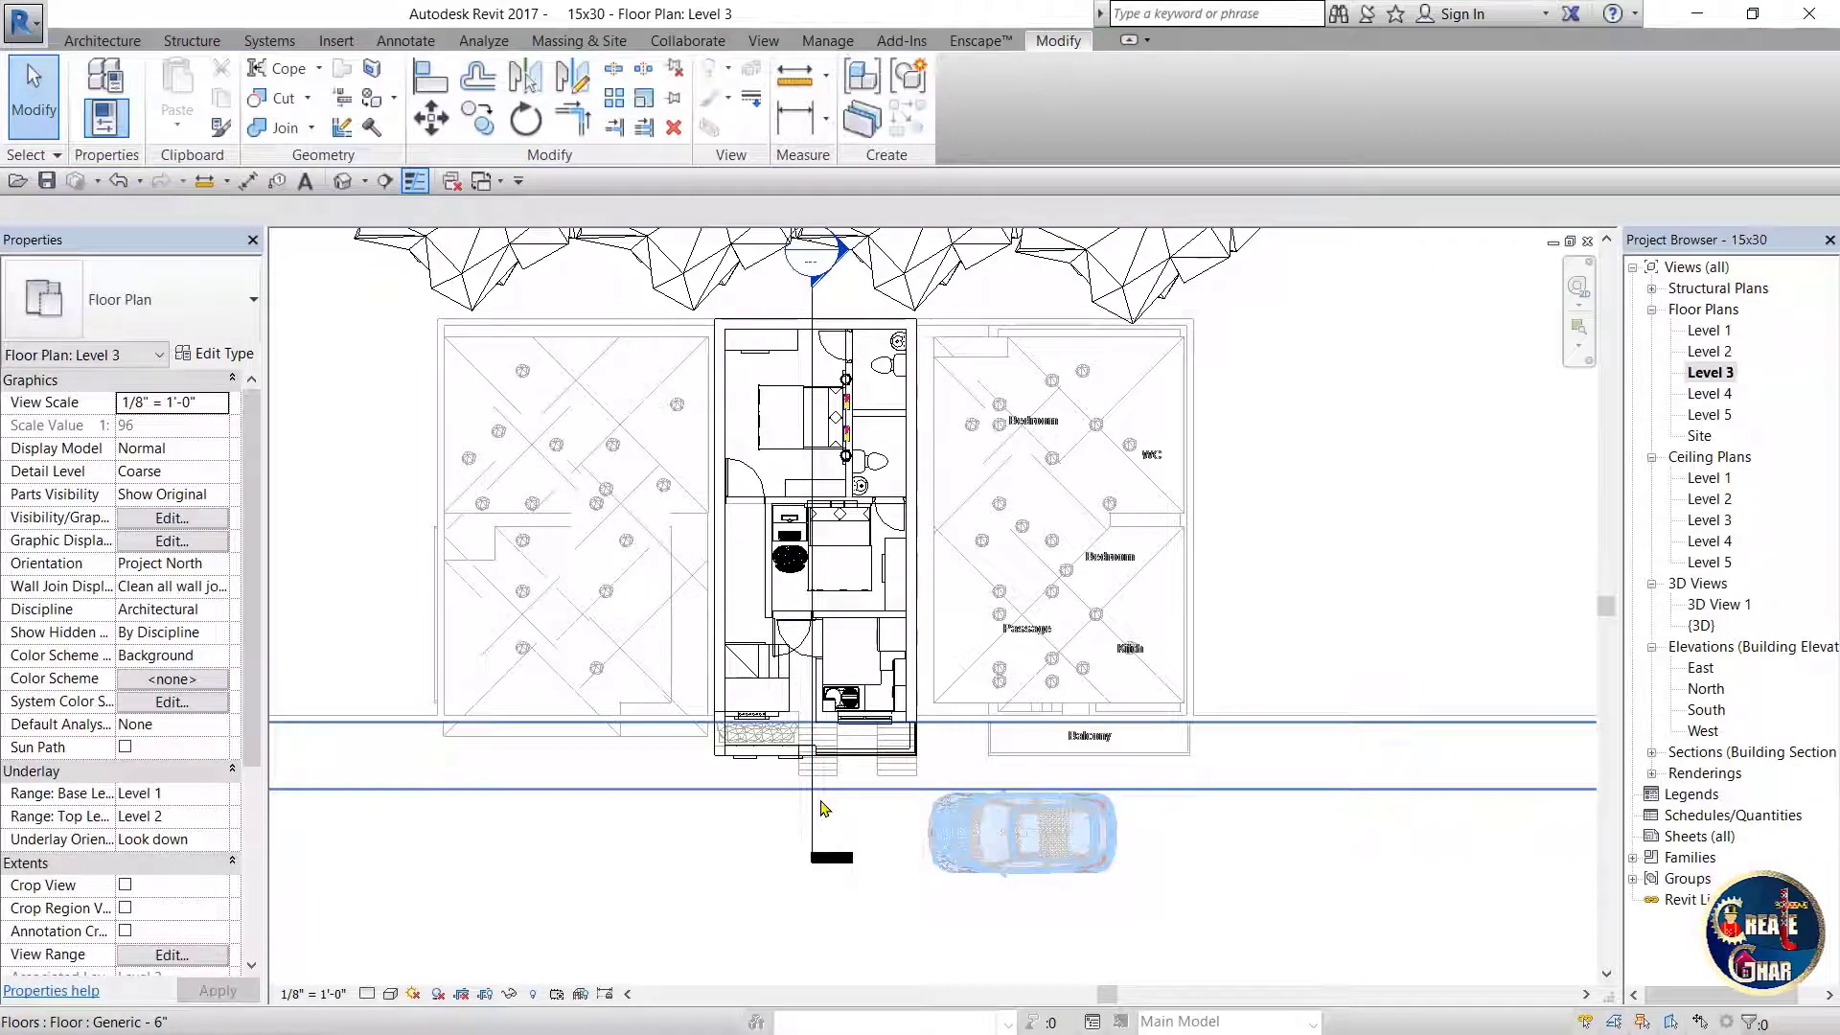
click(817, 799)
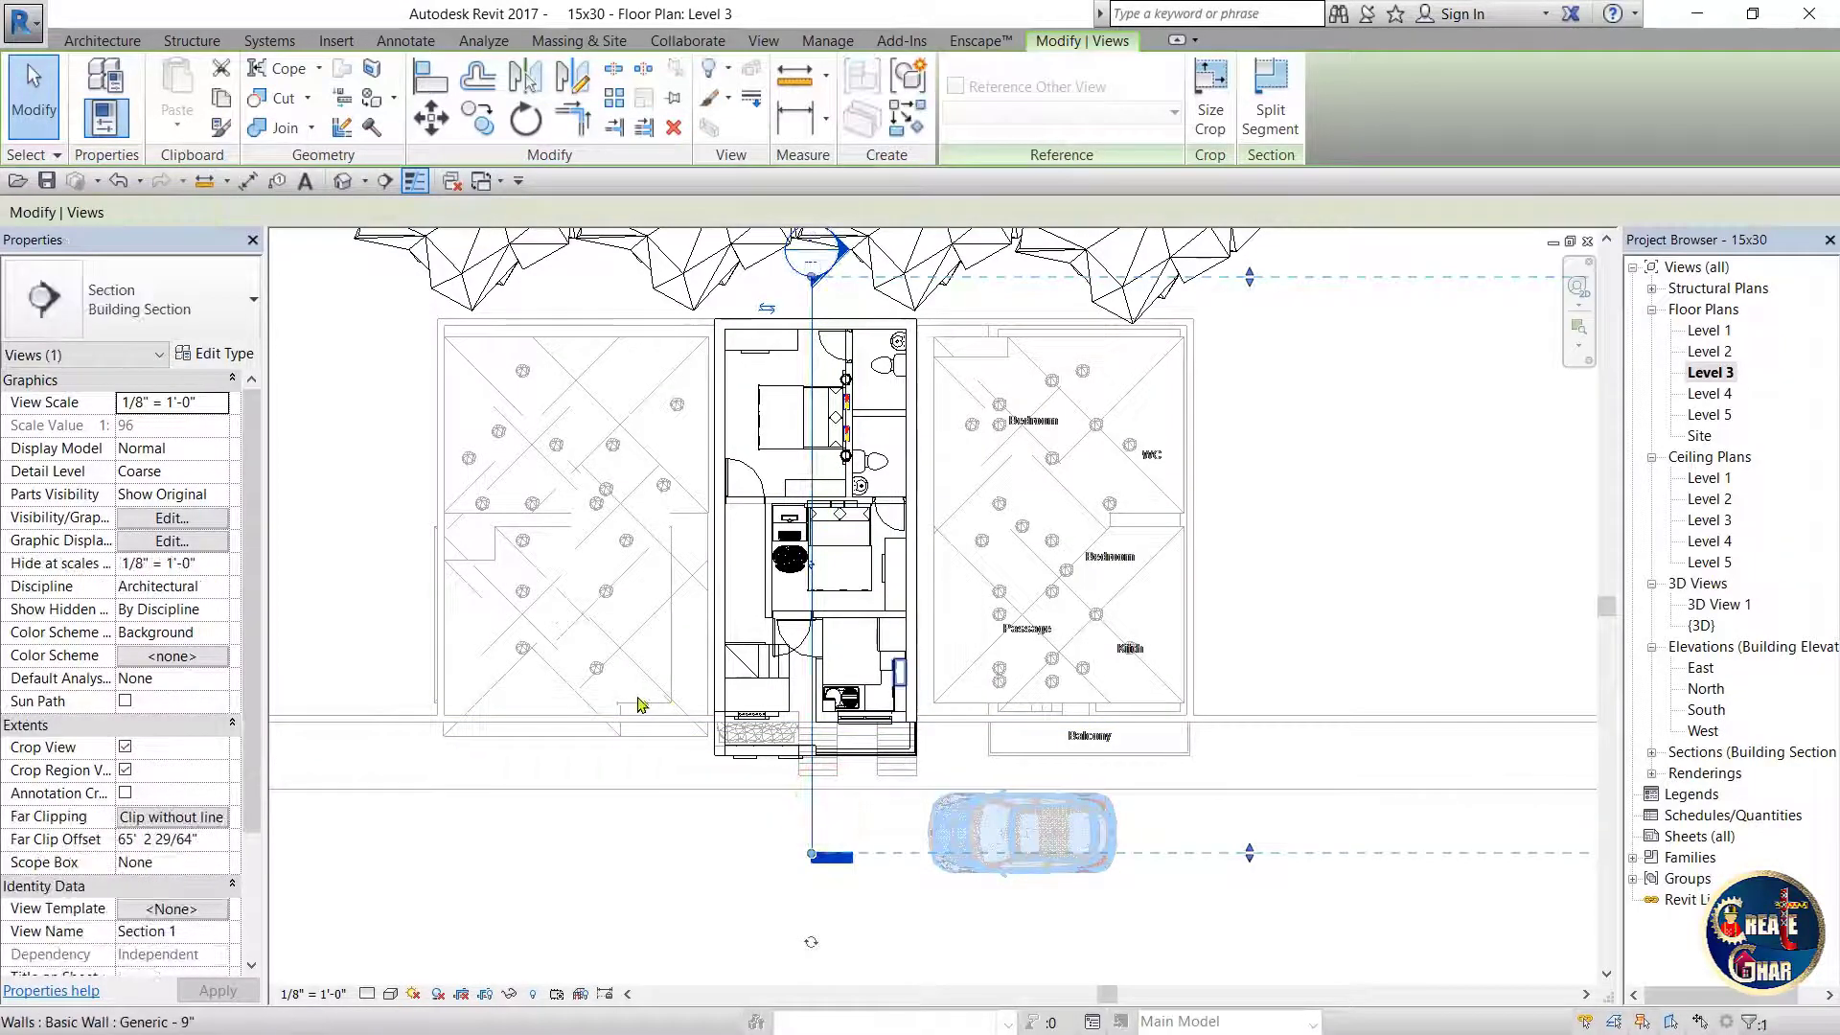
scroll(635, 697, down, 2)
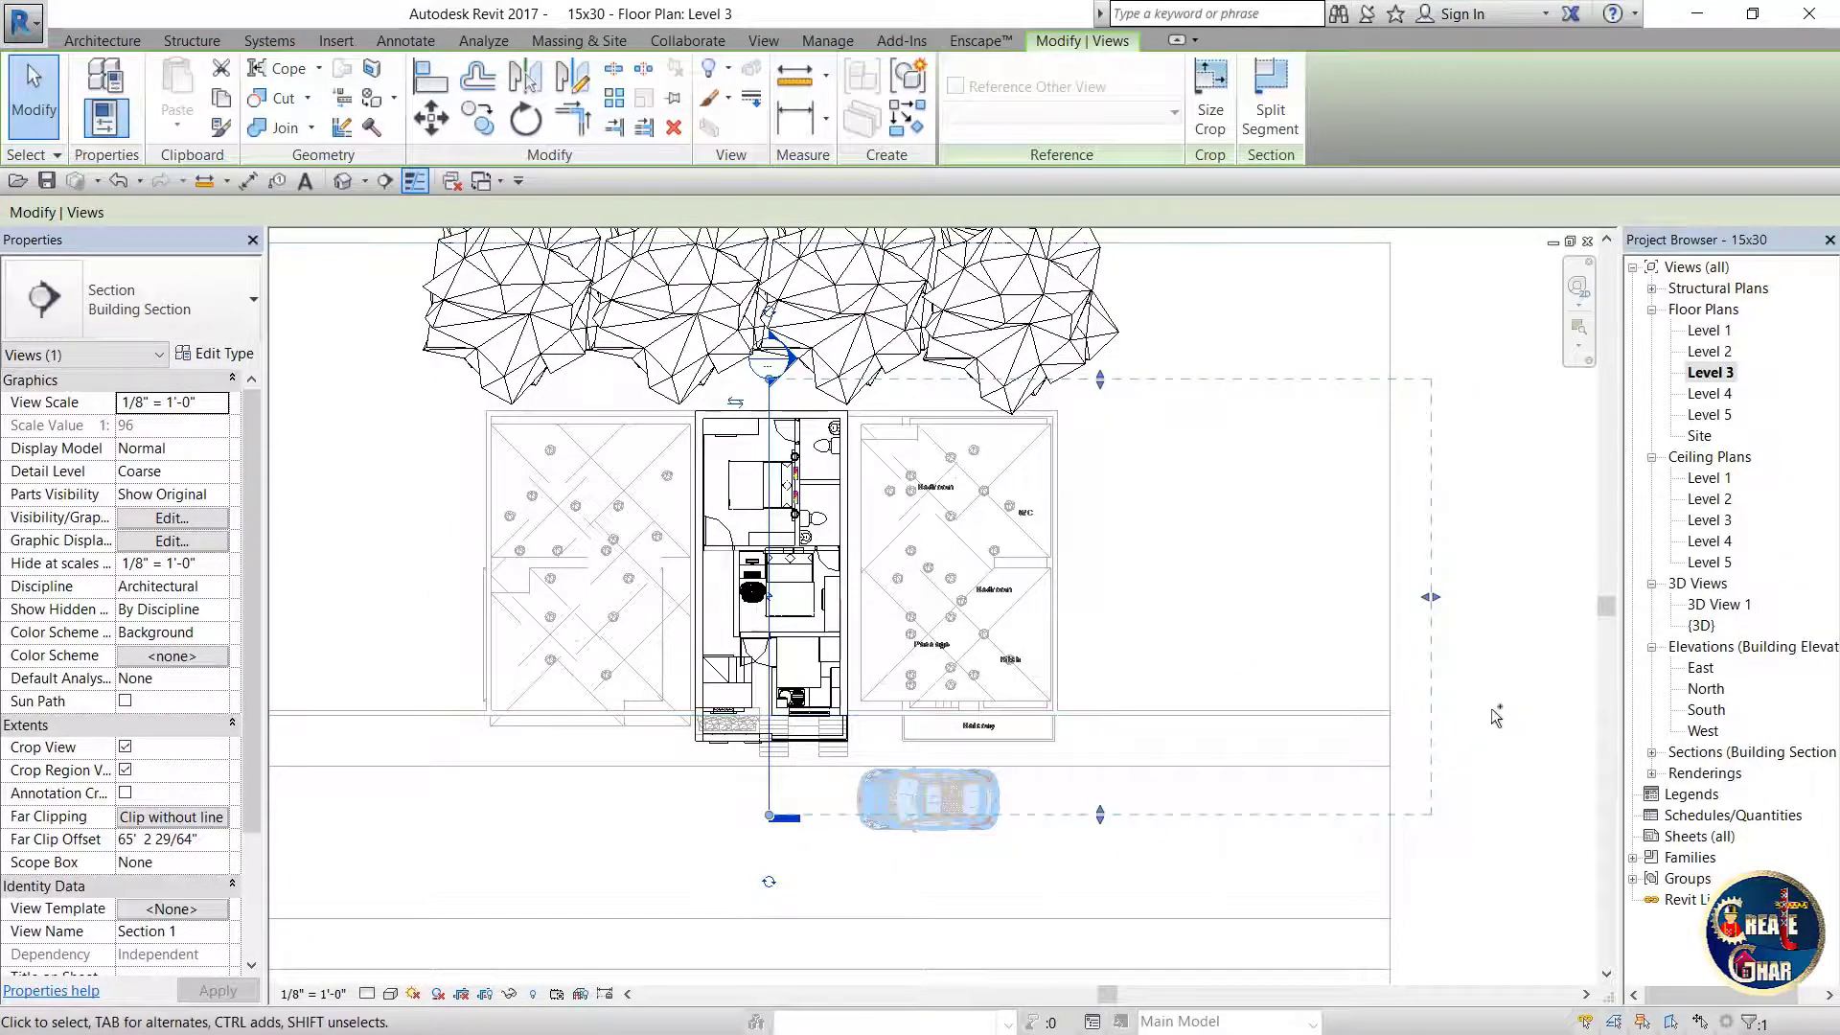
key(ctrl+1)
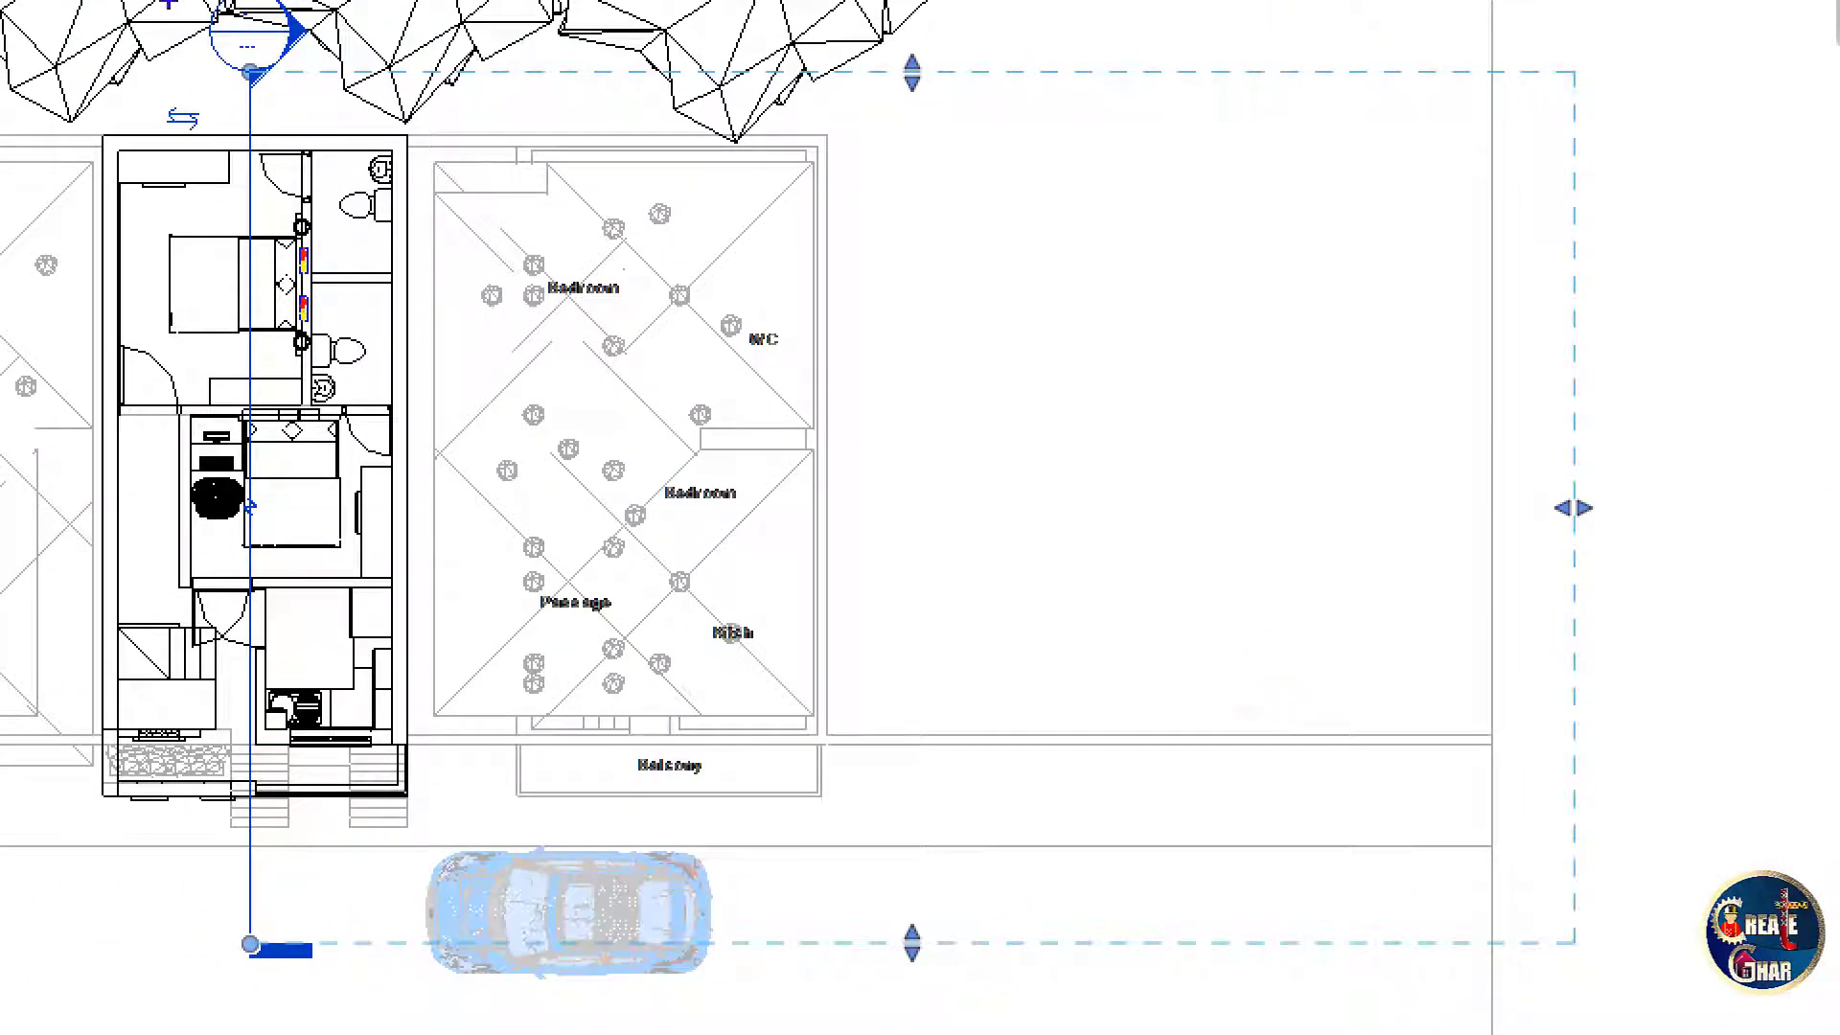
mouse_move(230, 59)
mouse_down()
mouse_move(796, 92)
mouse_move(1458, 75)
mouse_move(1588, 575)
mouse_up()
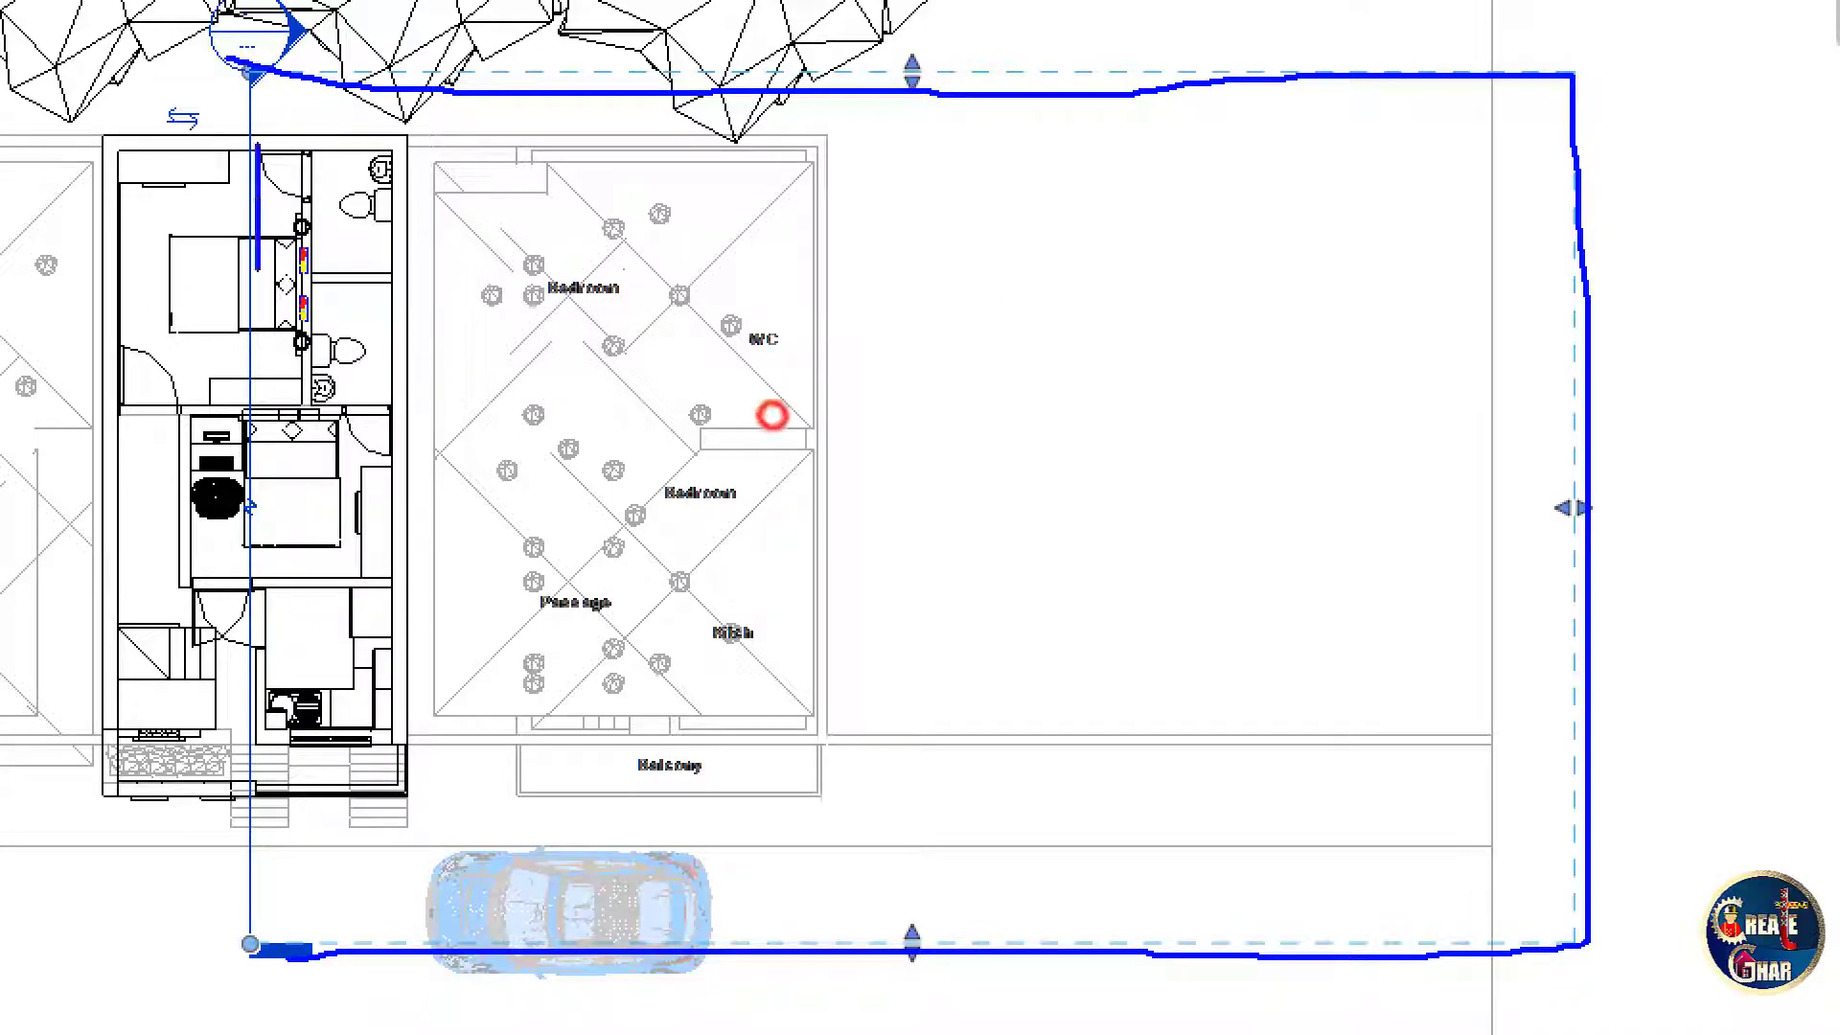
mouse_move(257, 269)
mouse_down()
mouse_move(266, 747)
mouse_move(441, 786)
mouse_move(417, 192)
mouse_up()
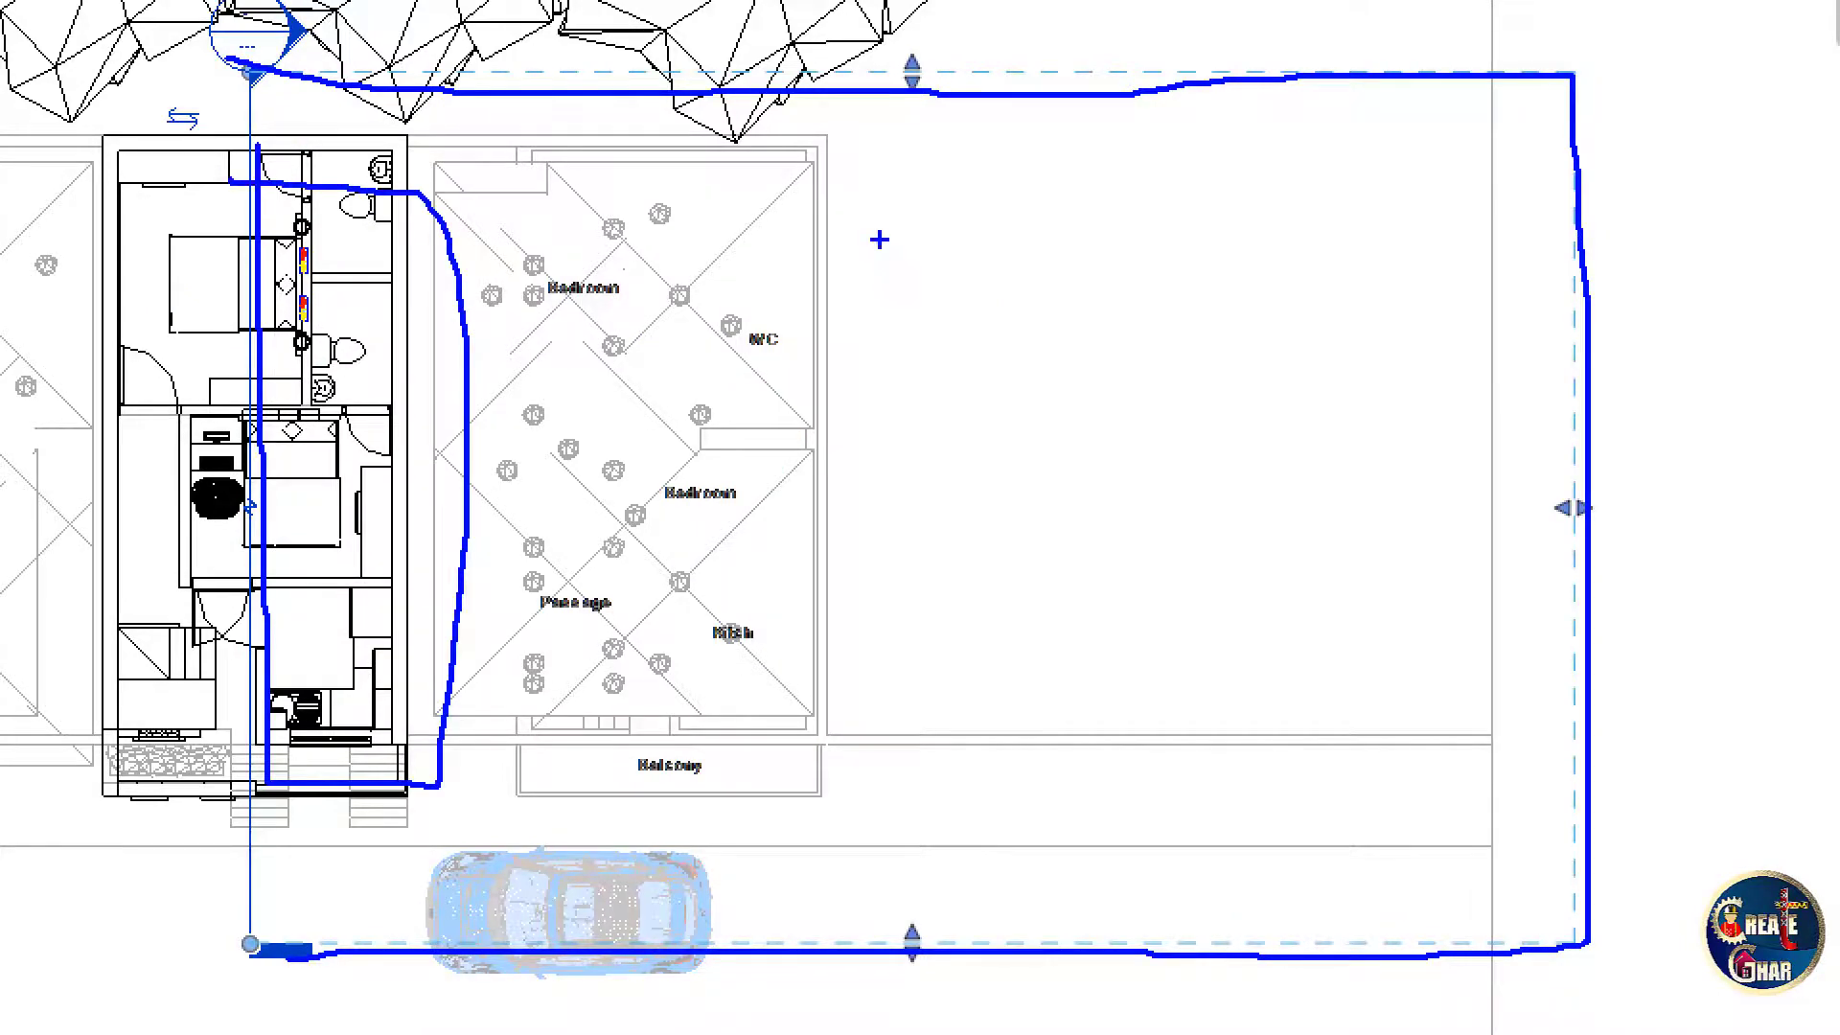
key(Escape)
key(ctrl+4)
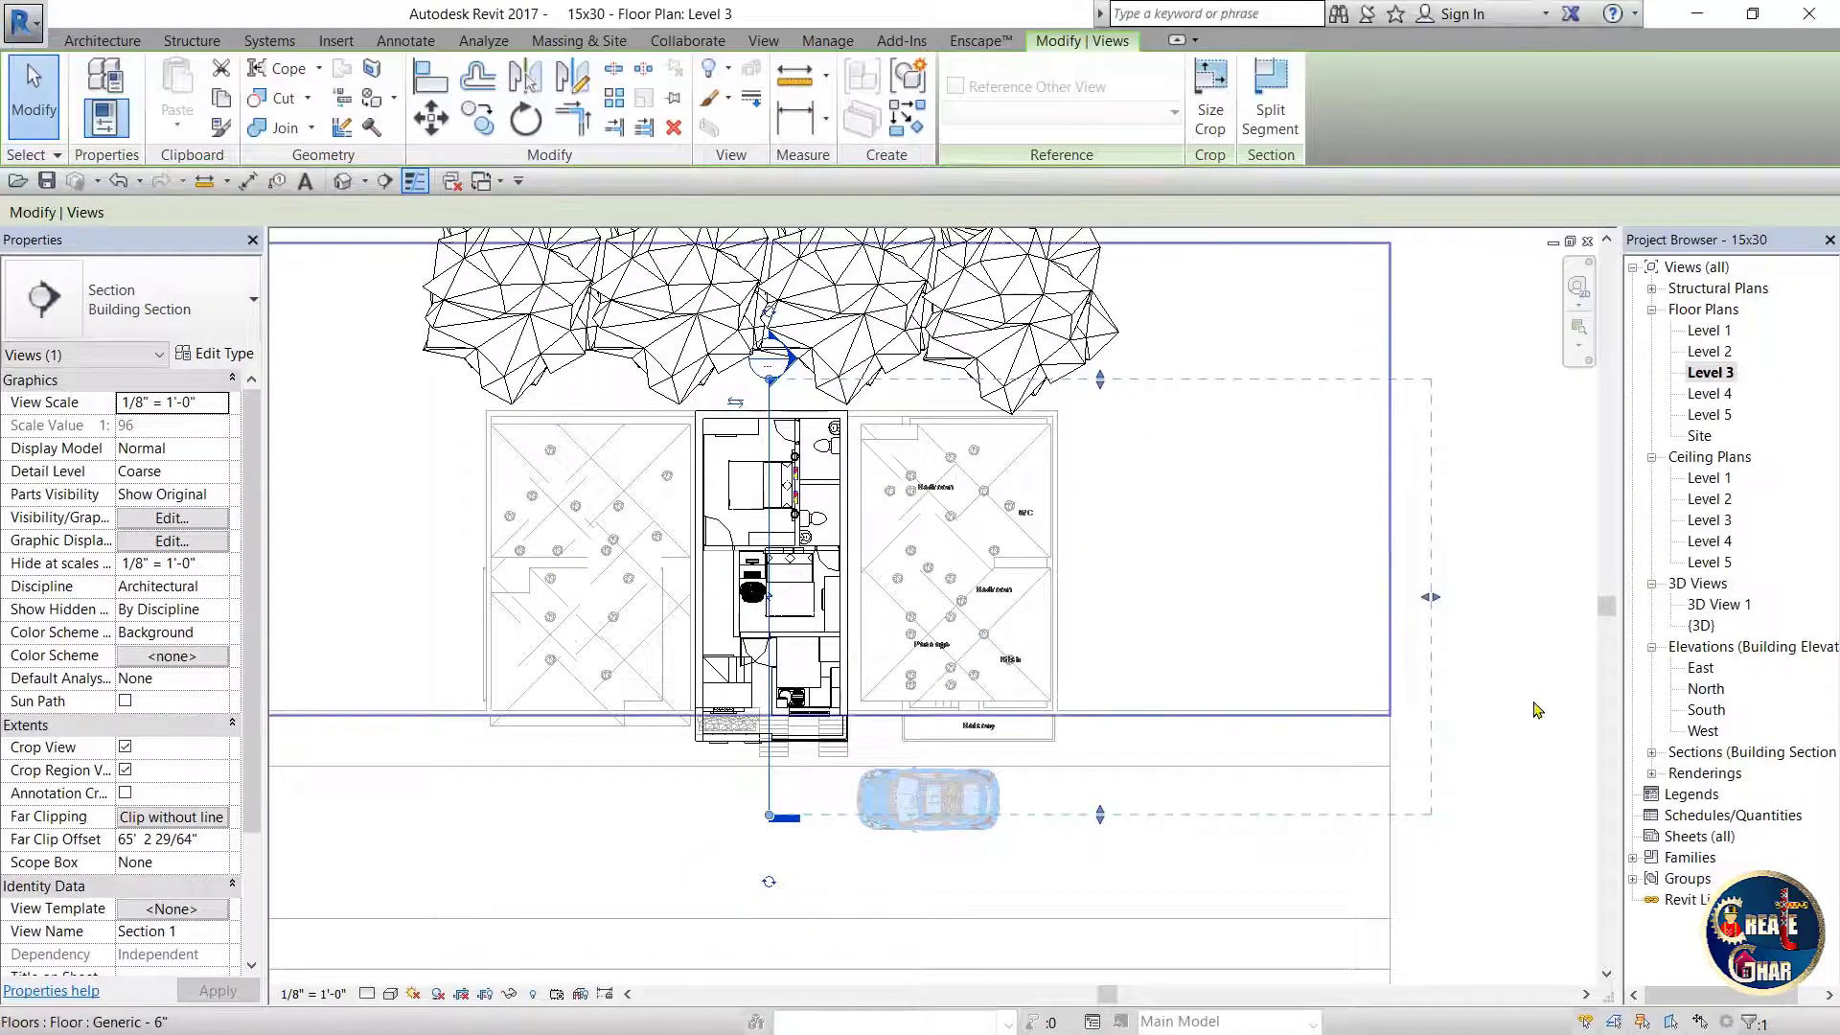
- Find the building sections among the project views and open the Section 1 view
key(ctrl+1)
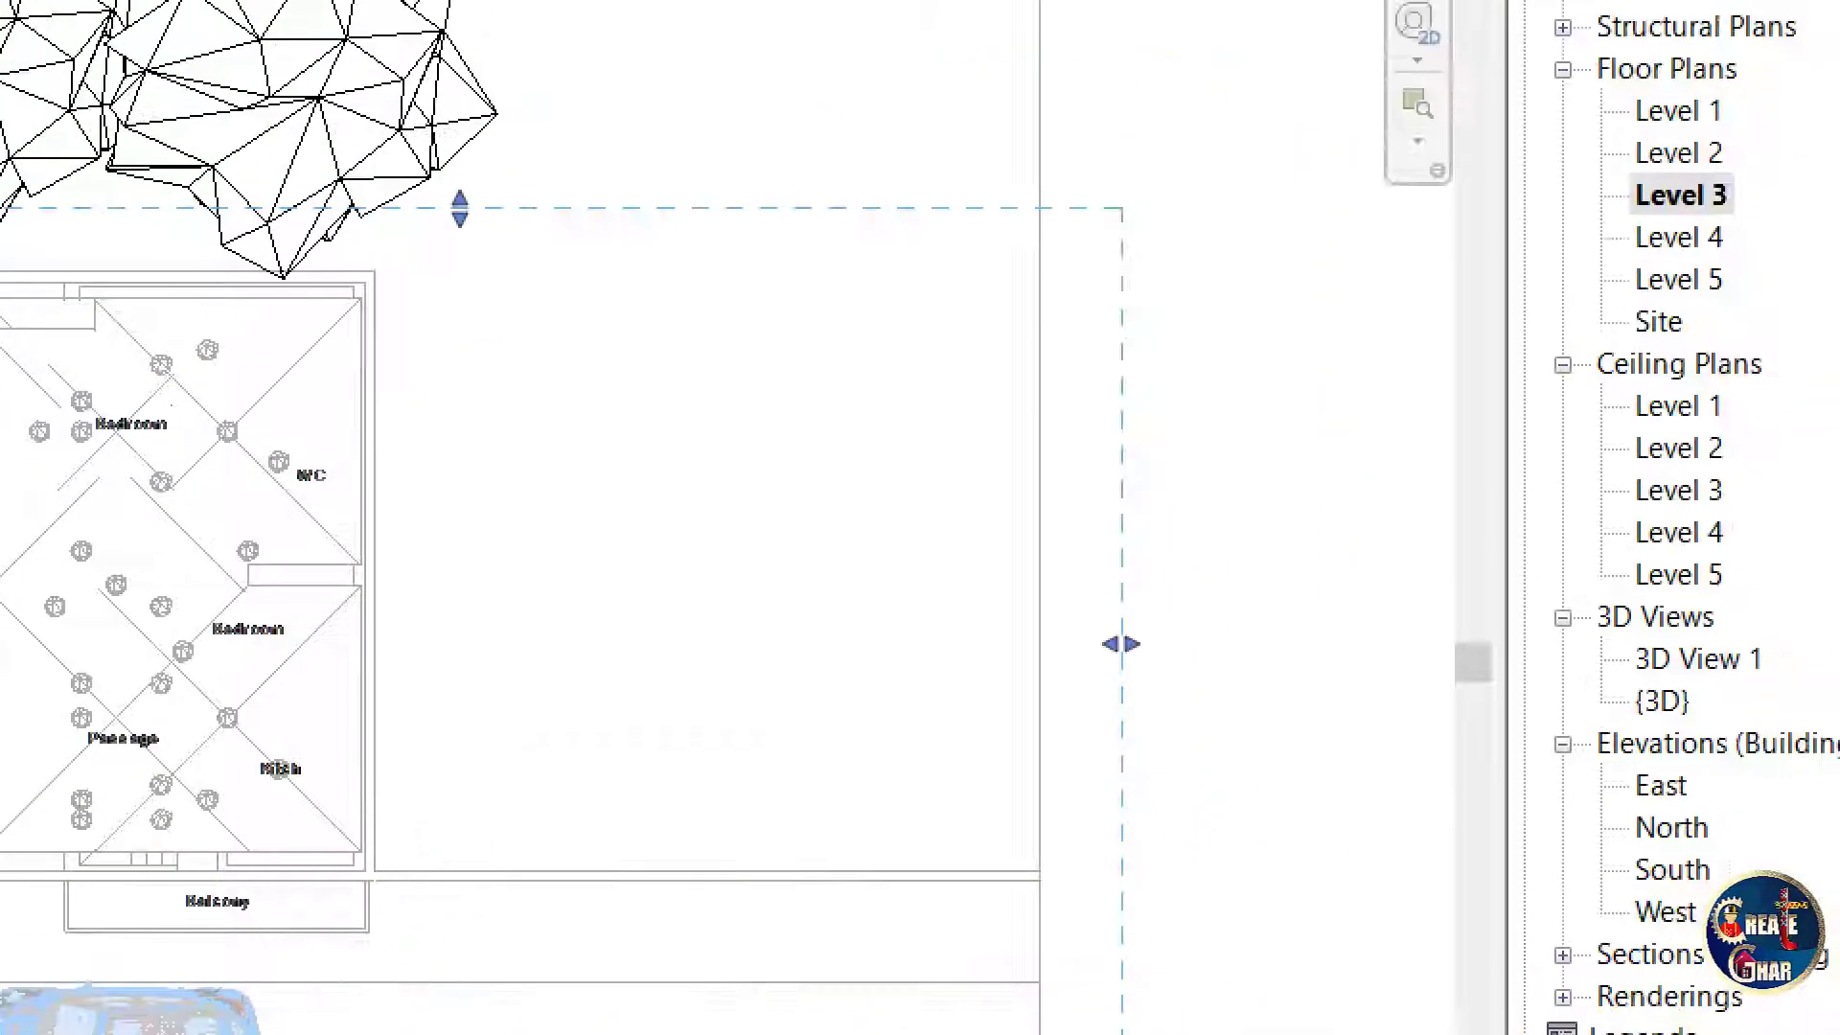
key(Escape)
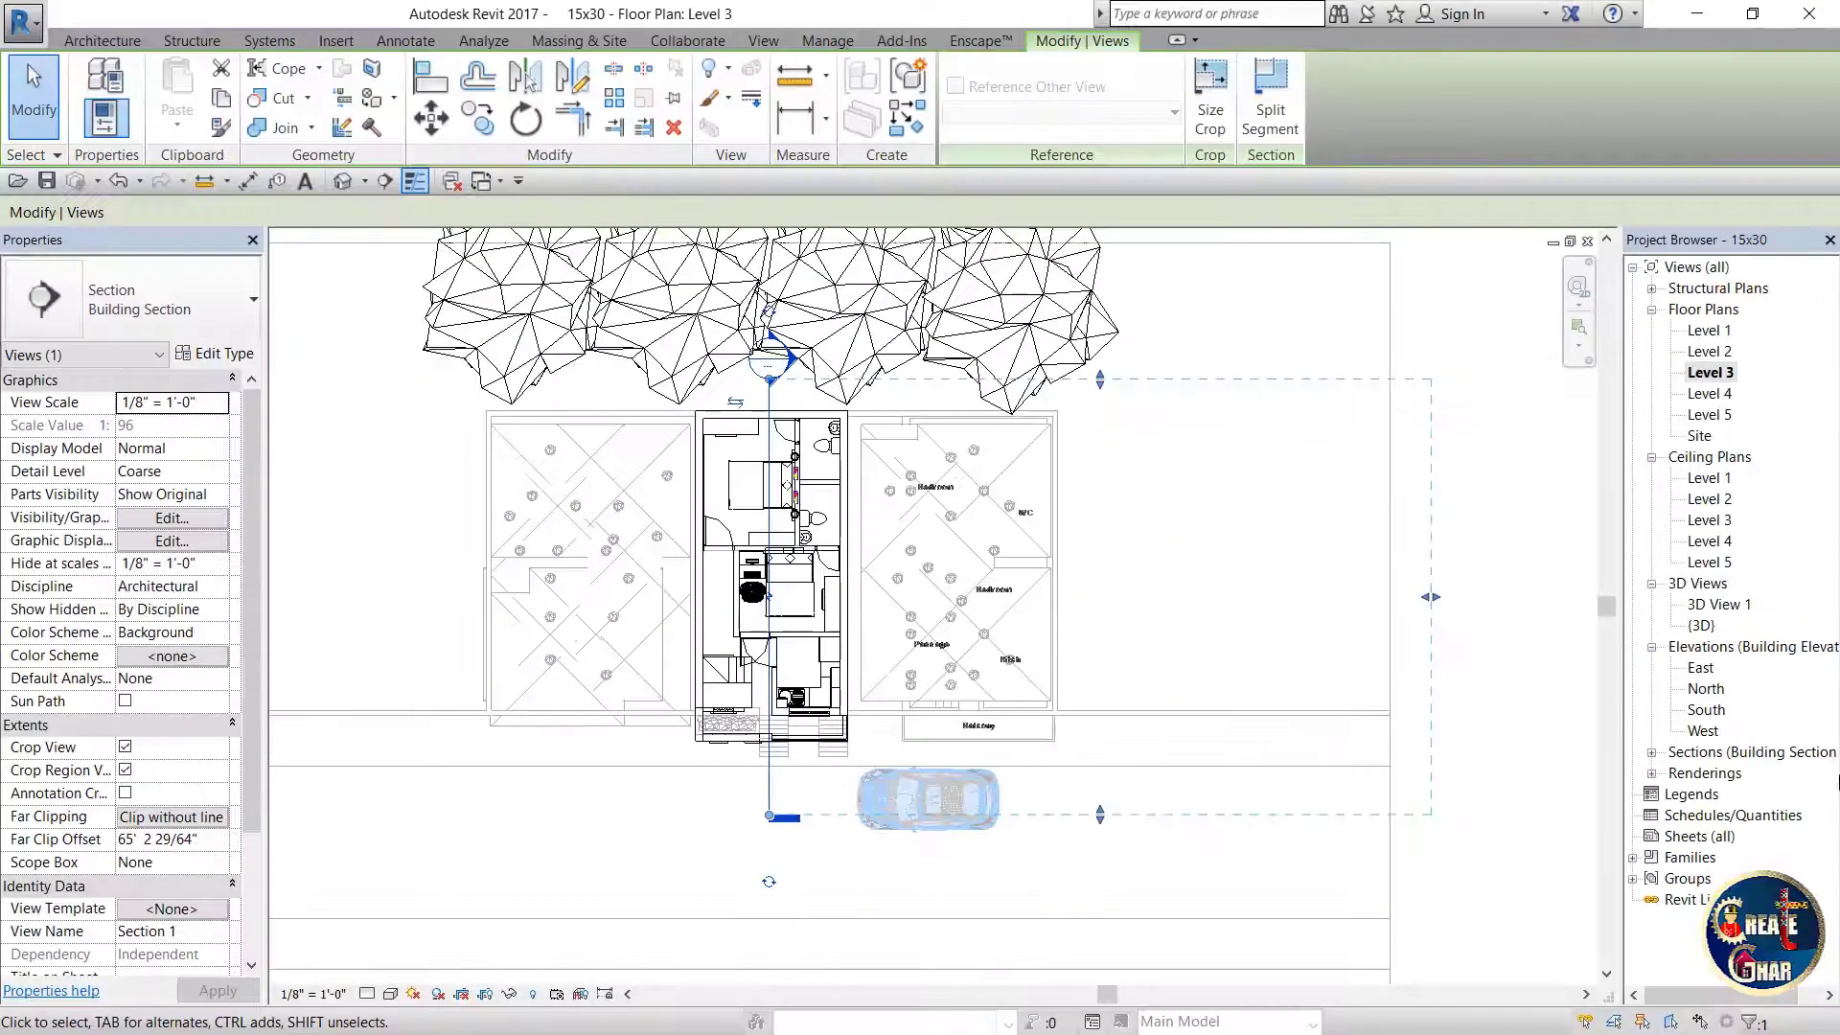
key(ctrl+1)
click(1823, 971)
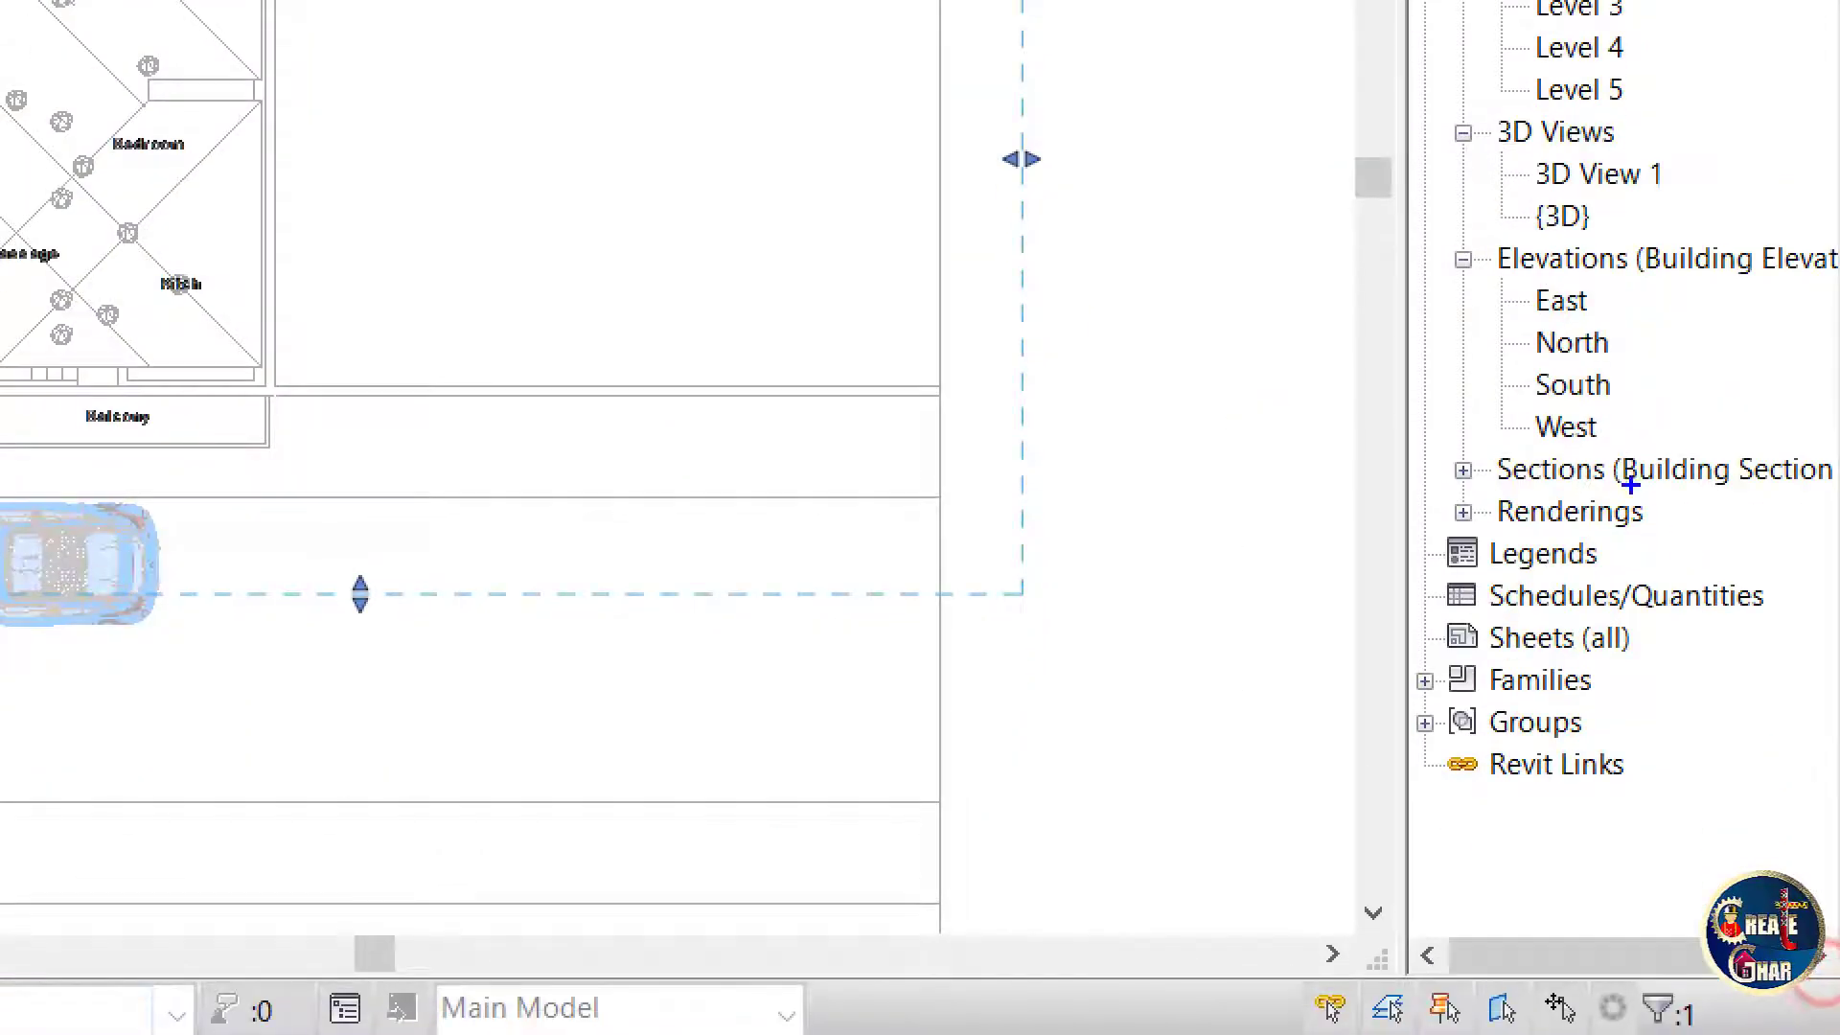
mouse_move(1534, 430)
mouse_down()
mouse_move(1635, 425)
mouse_move(1495, 481)
mouse_move(1596, 436)
mouse_up()
key(Escape)
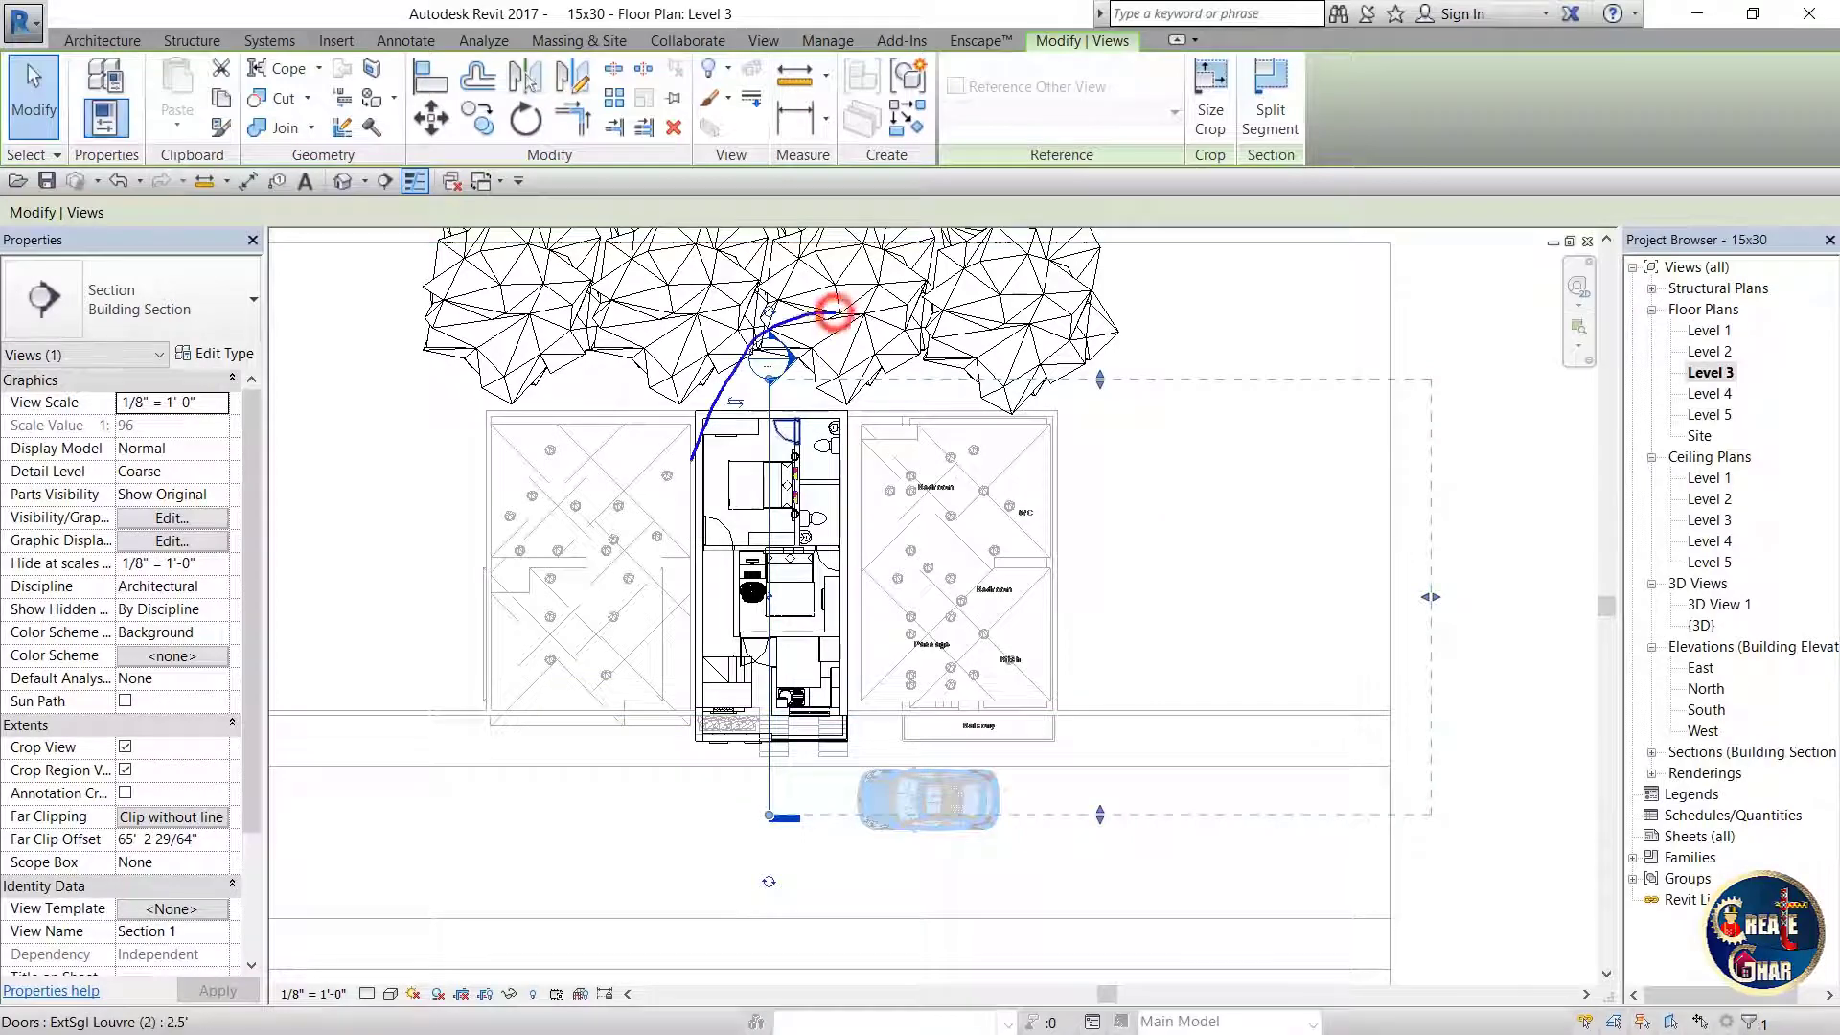
mouse_move(834, 312)
mouse_down()
mouse_move(844, 623)
mouse_move(824, 297)
mouse_up()
key(Escape)
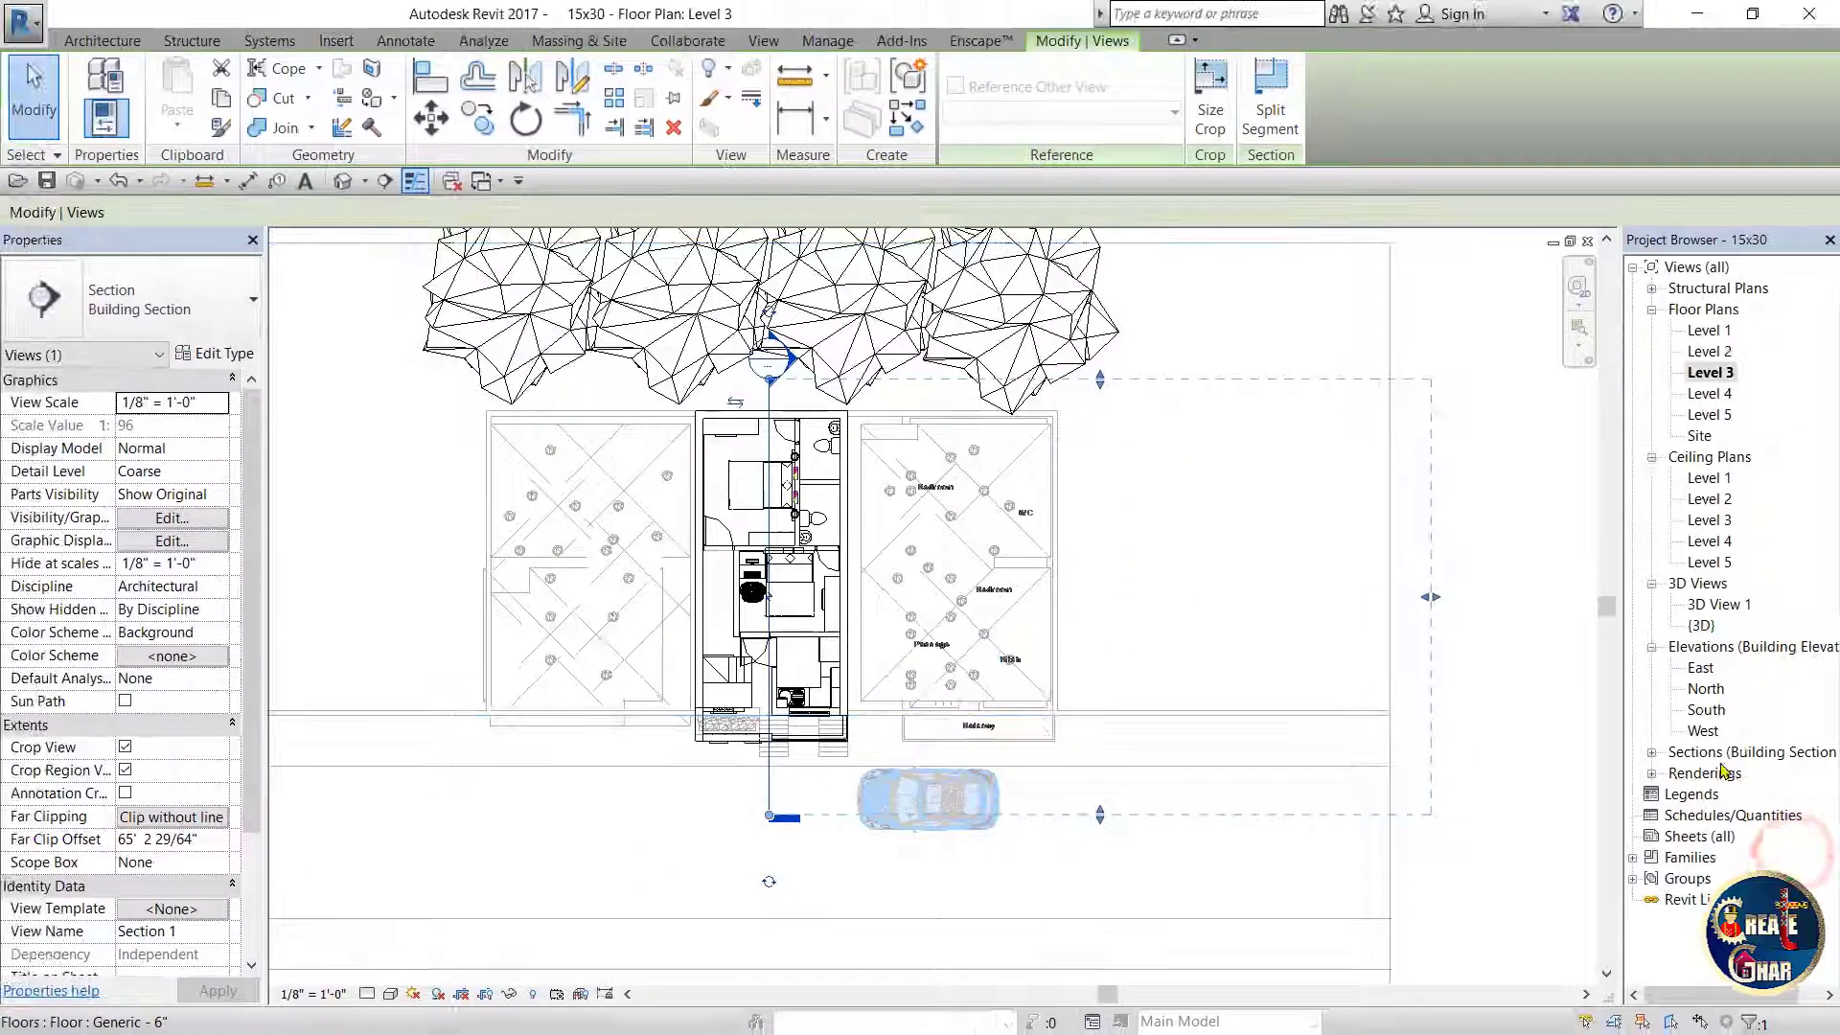
click(1740, 753)
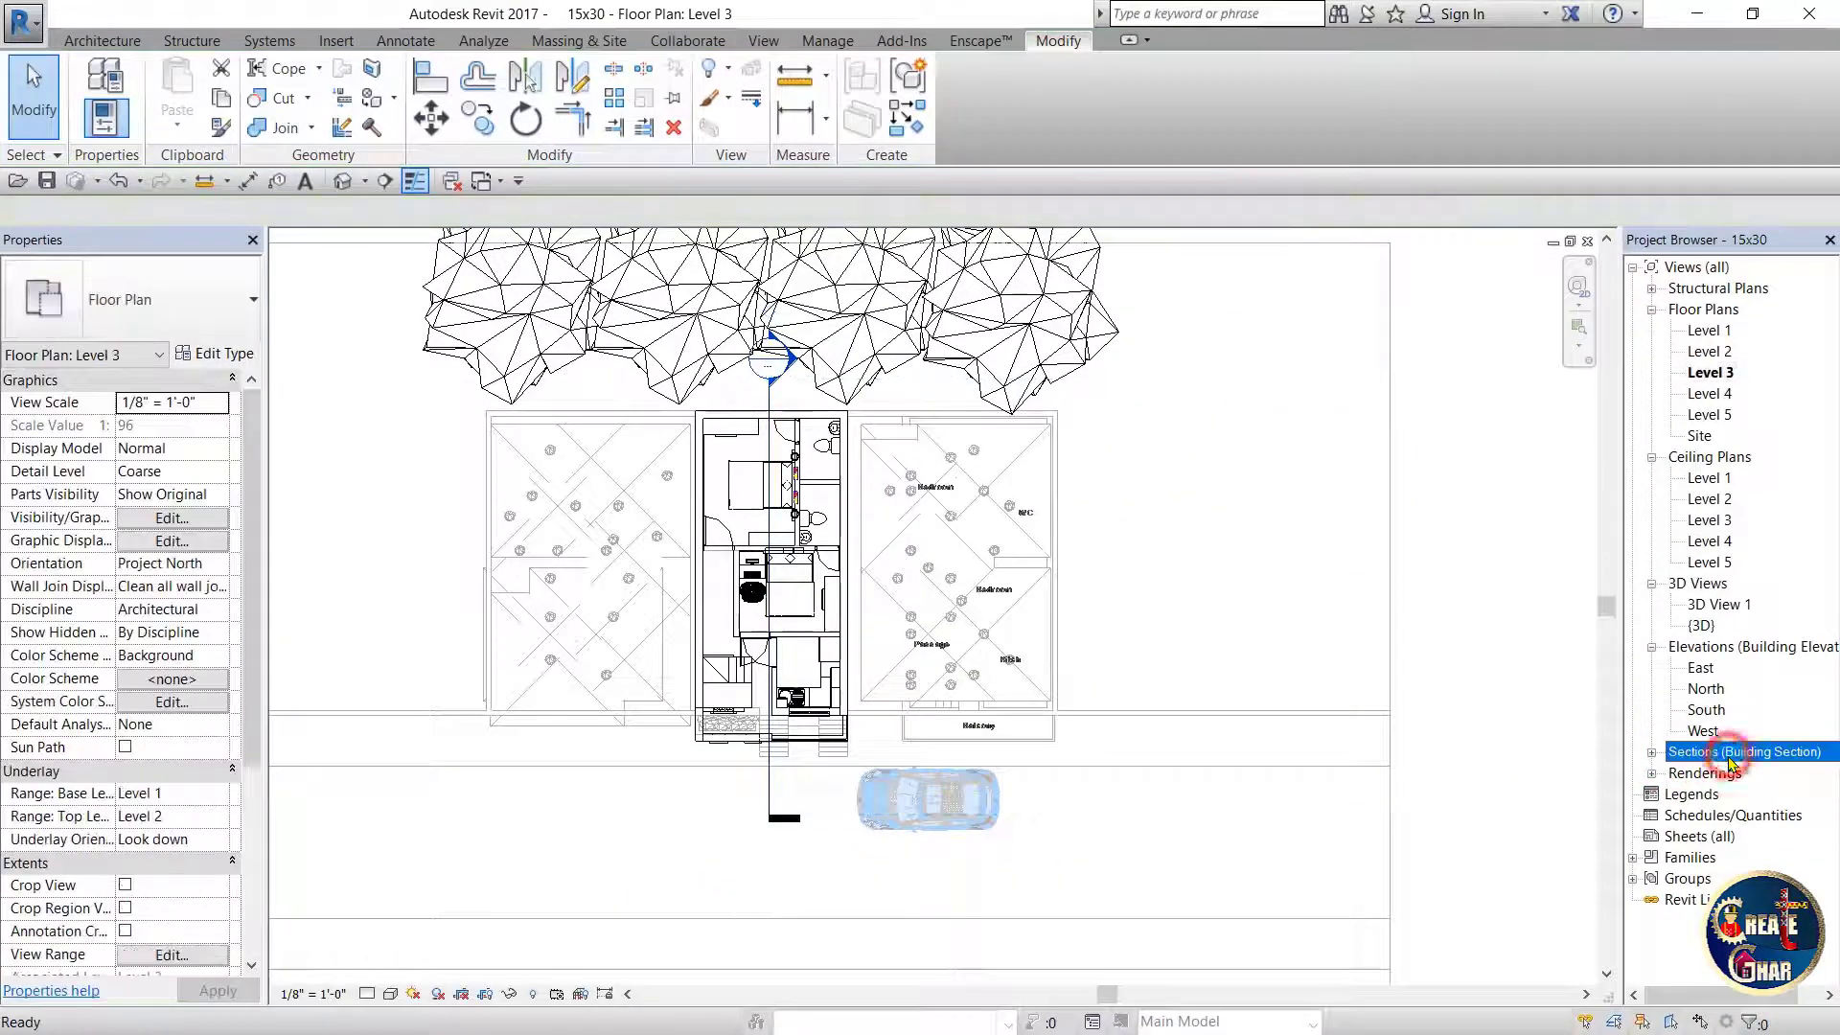
click(1651, 753)
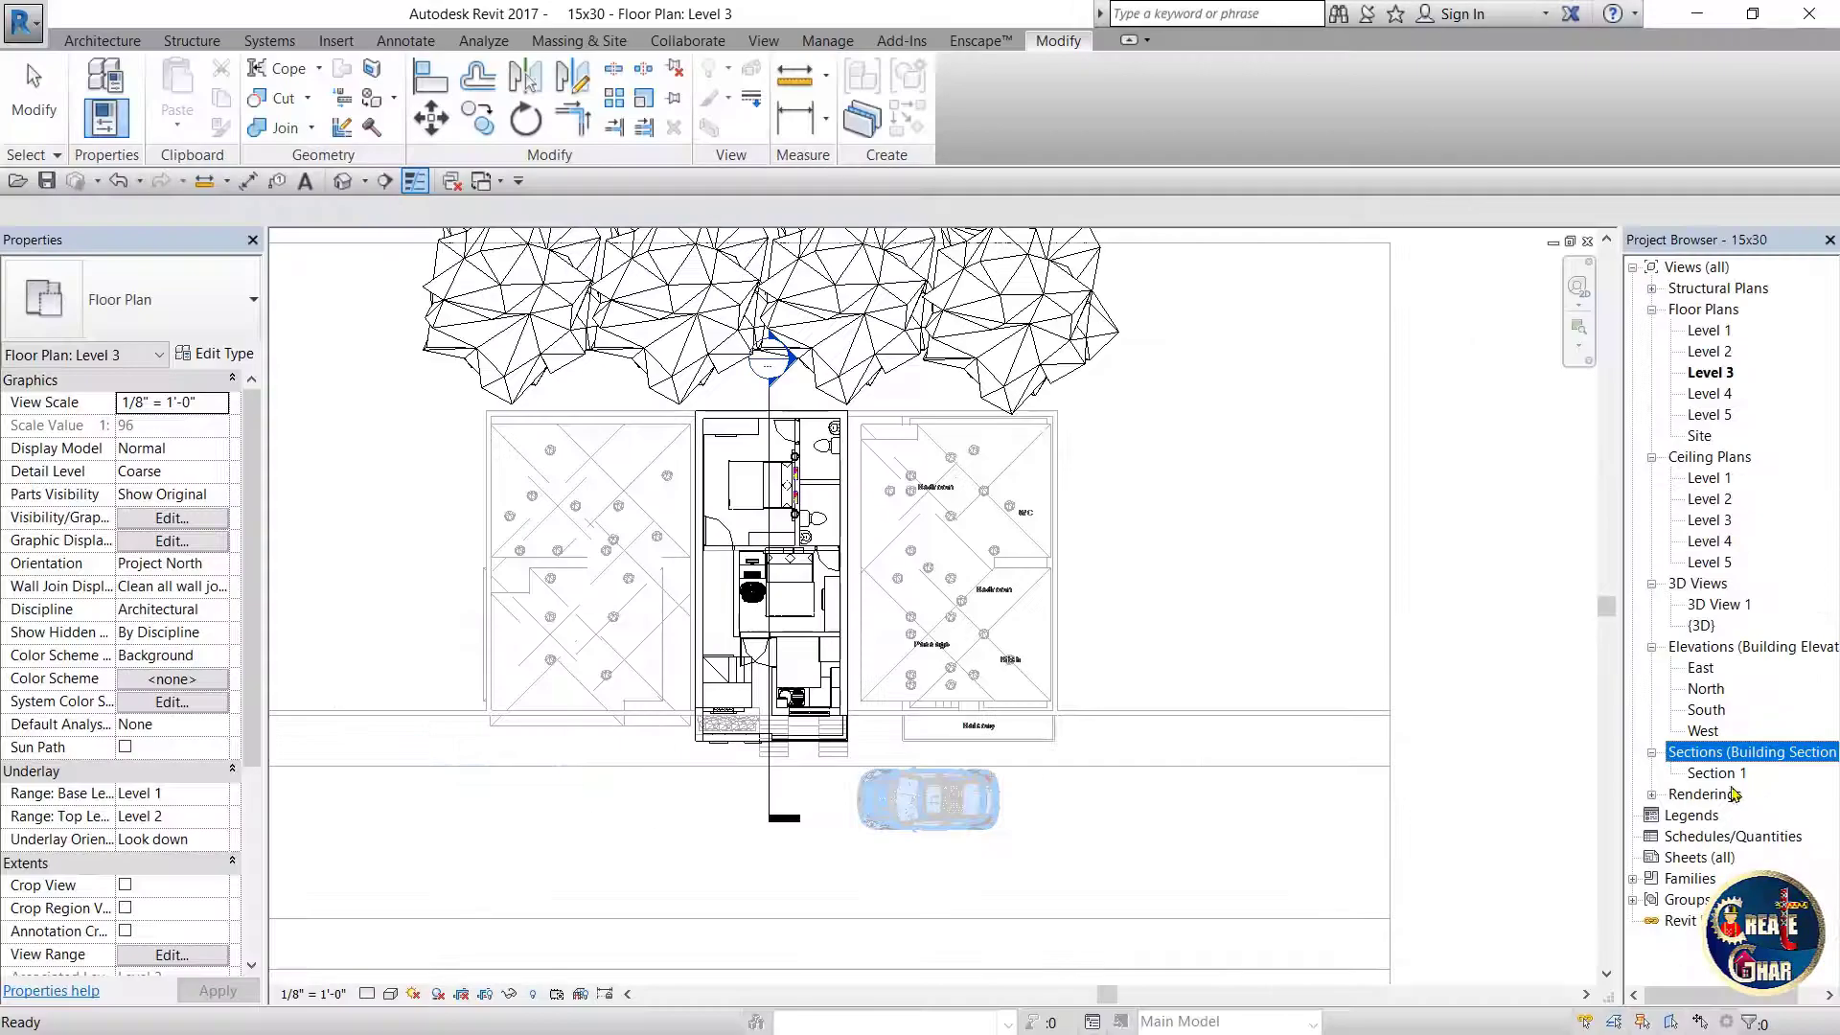
double_click(1718, 776)
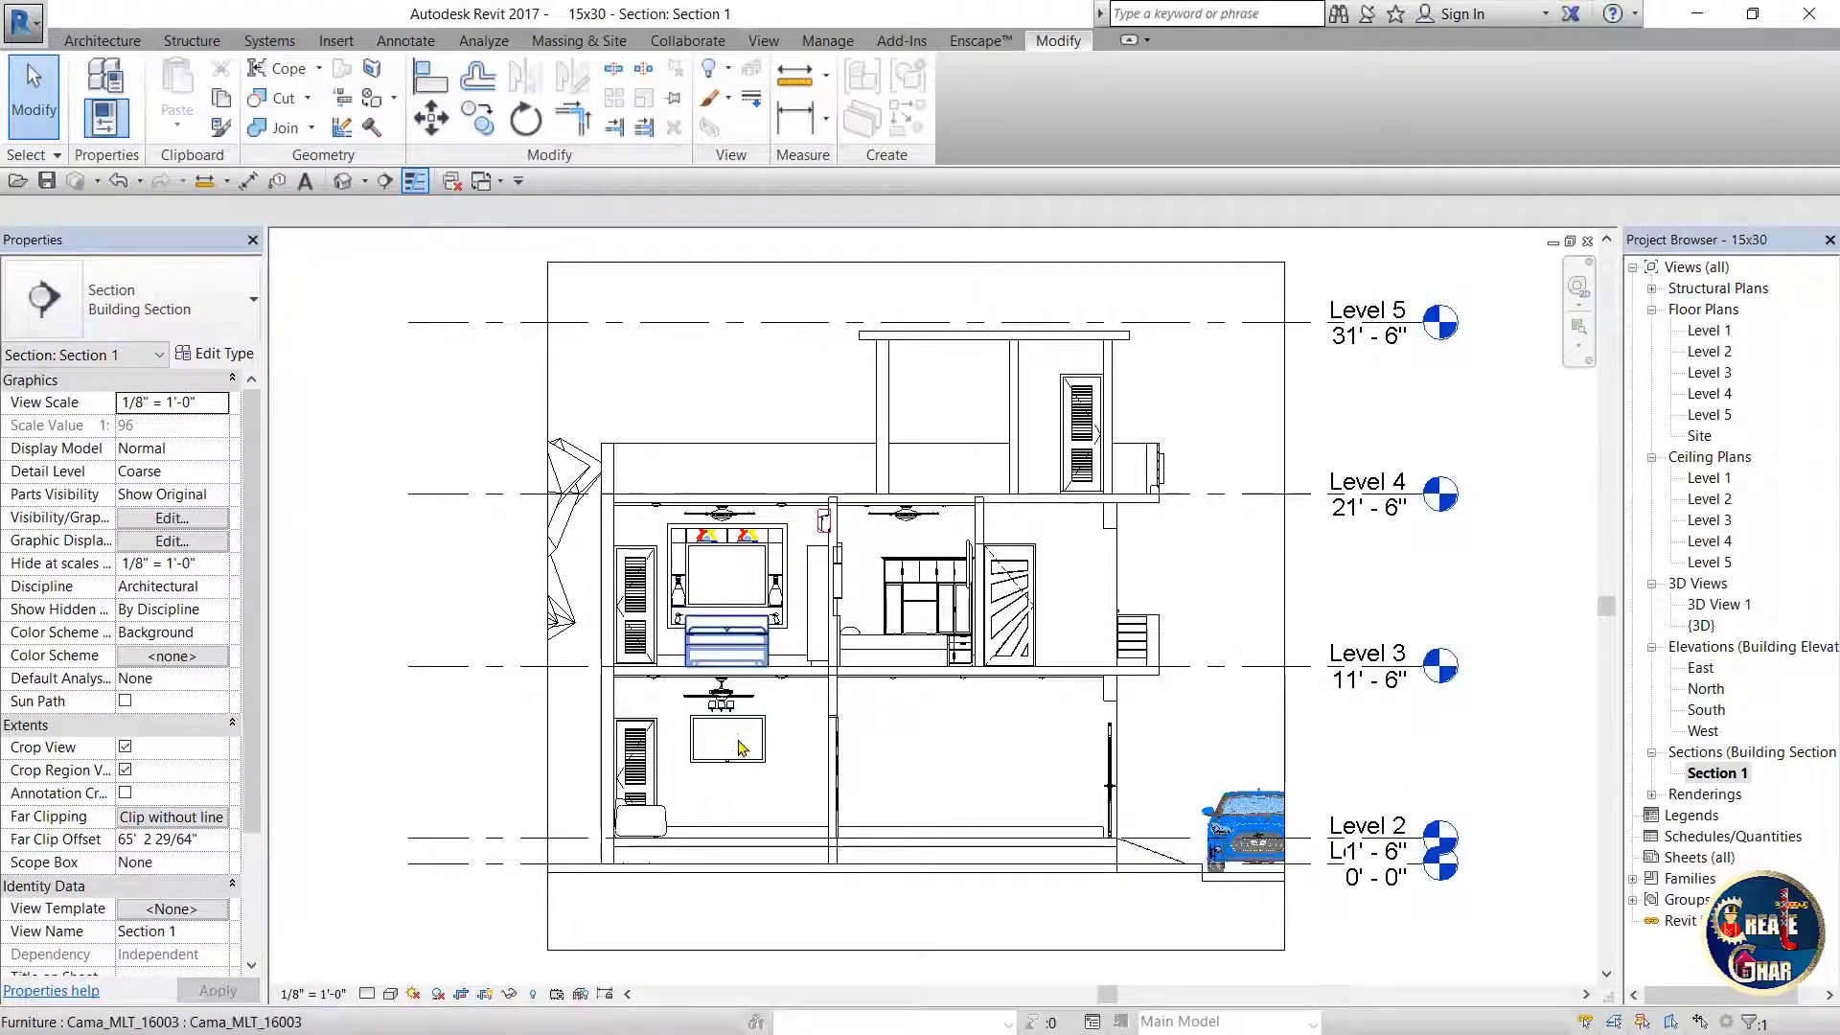
- Examine the Level 3 bedroom furniture and fittings in the section, including the bed-wall casework, ceiling fan and wardrobes
scroll(781, 613, up, 5)
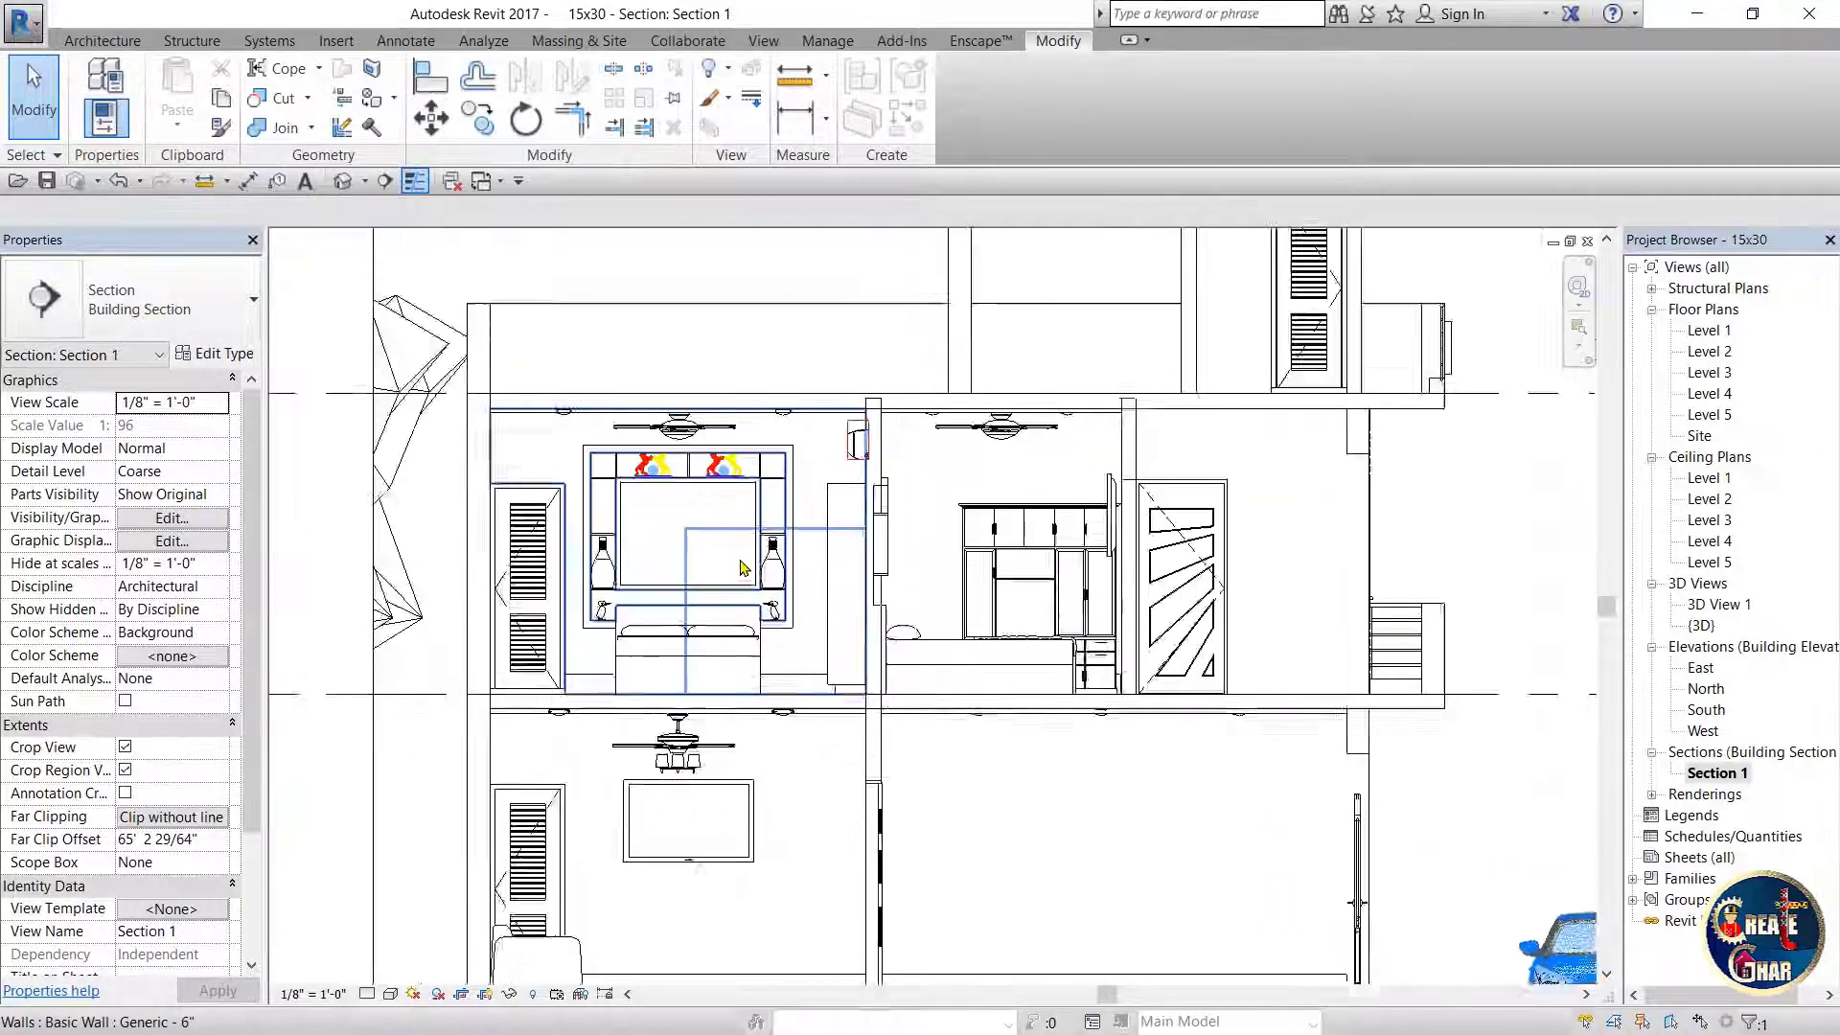
click(806, 482)
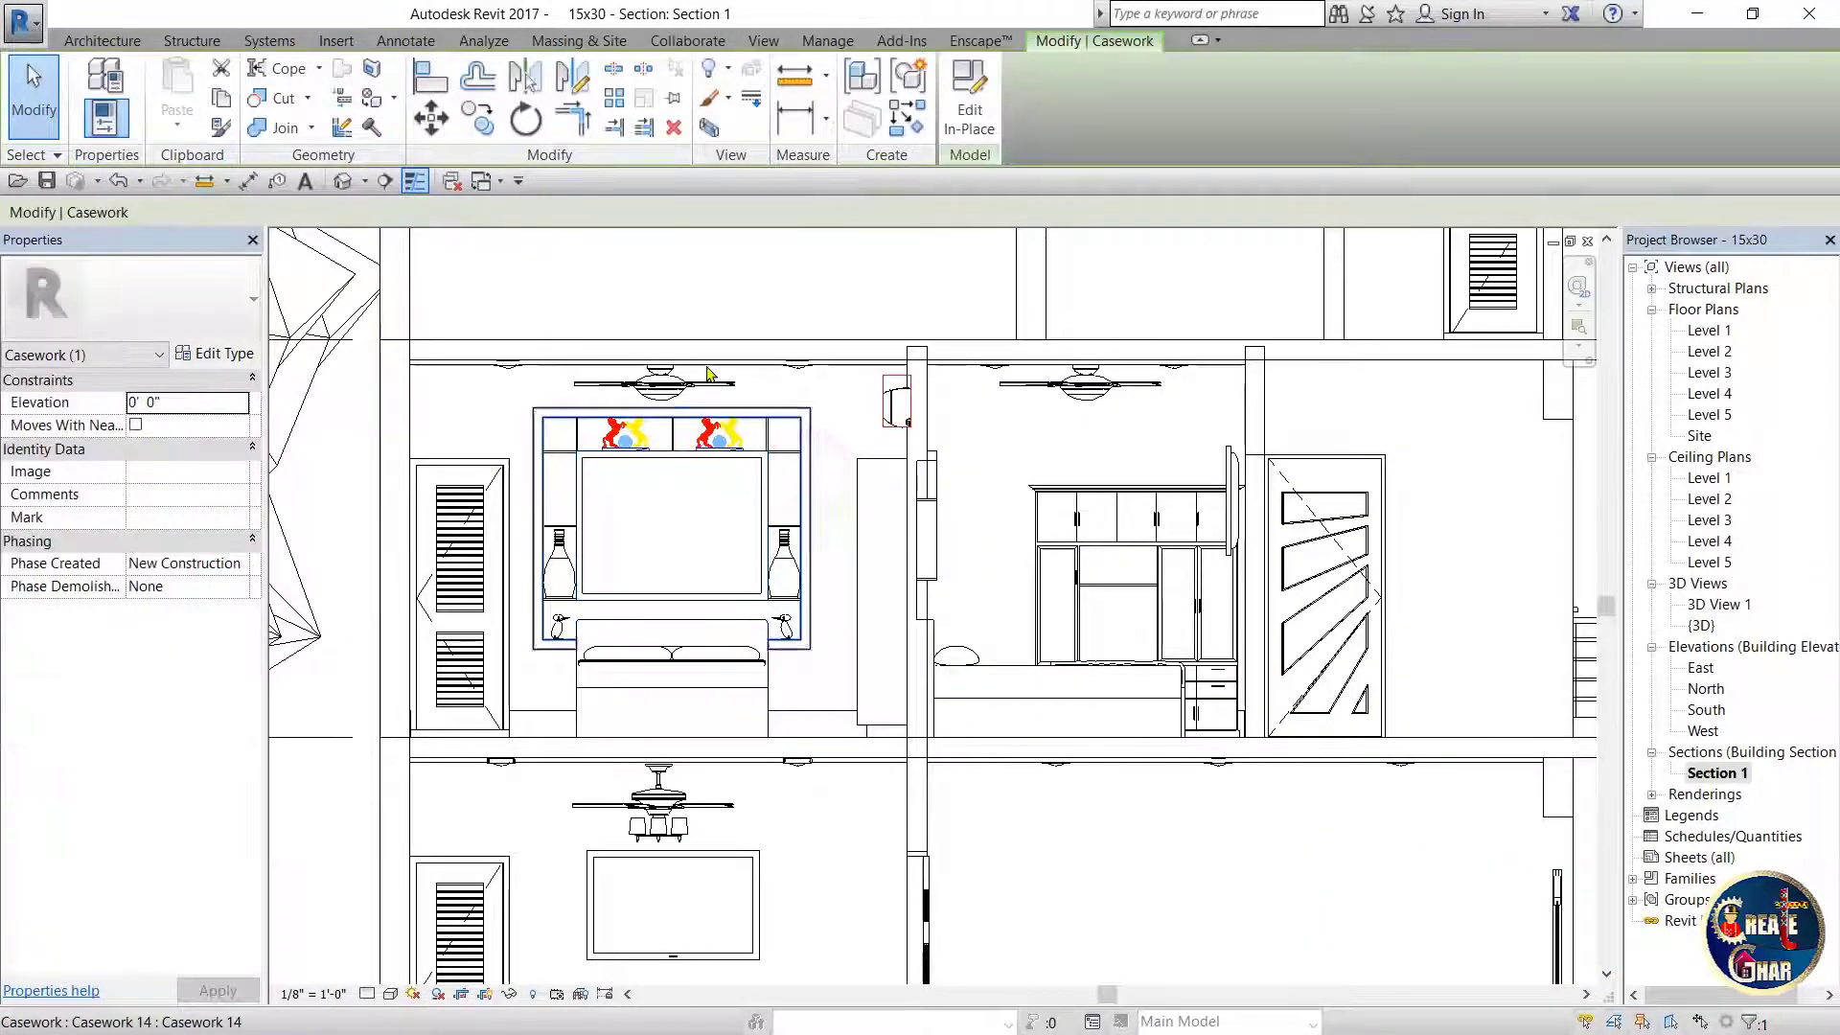
click(786, 580)
key(Escape)
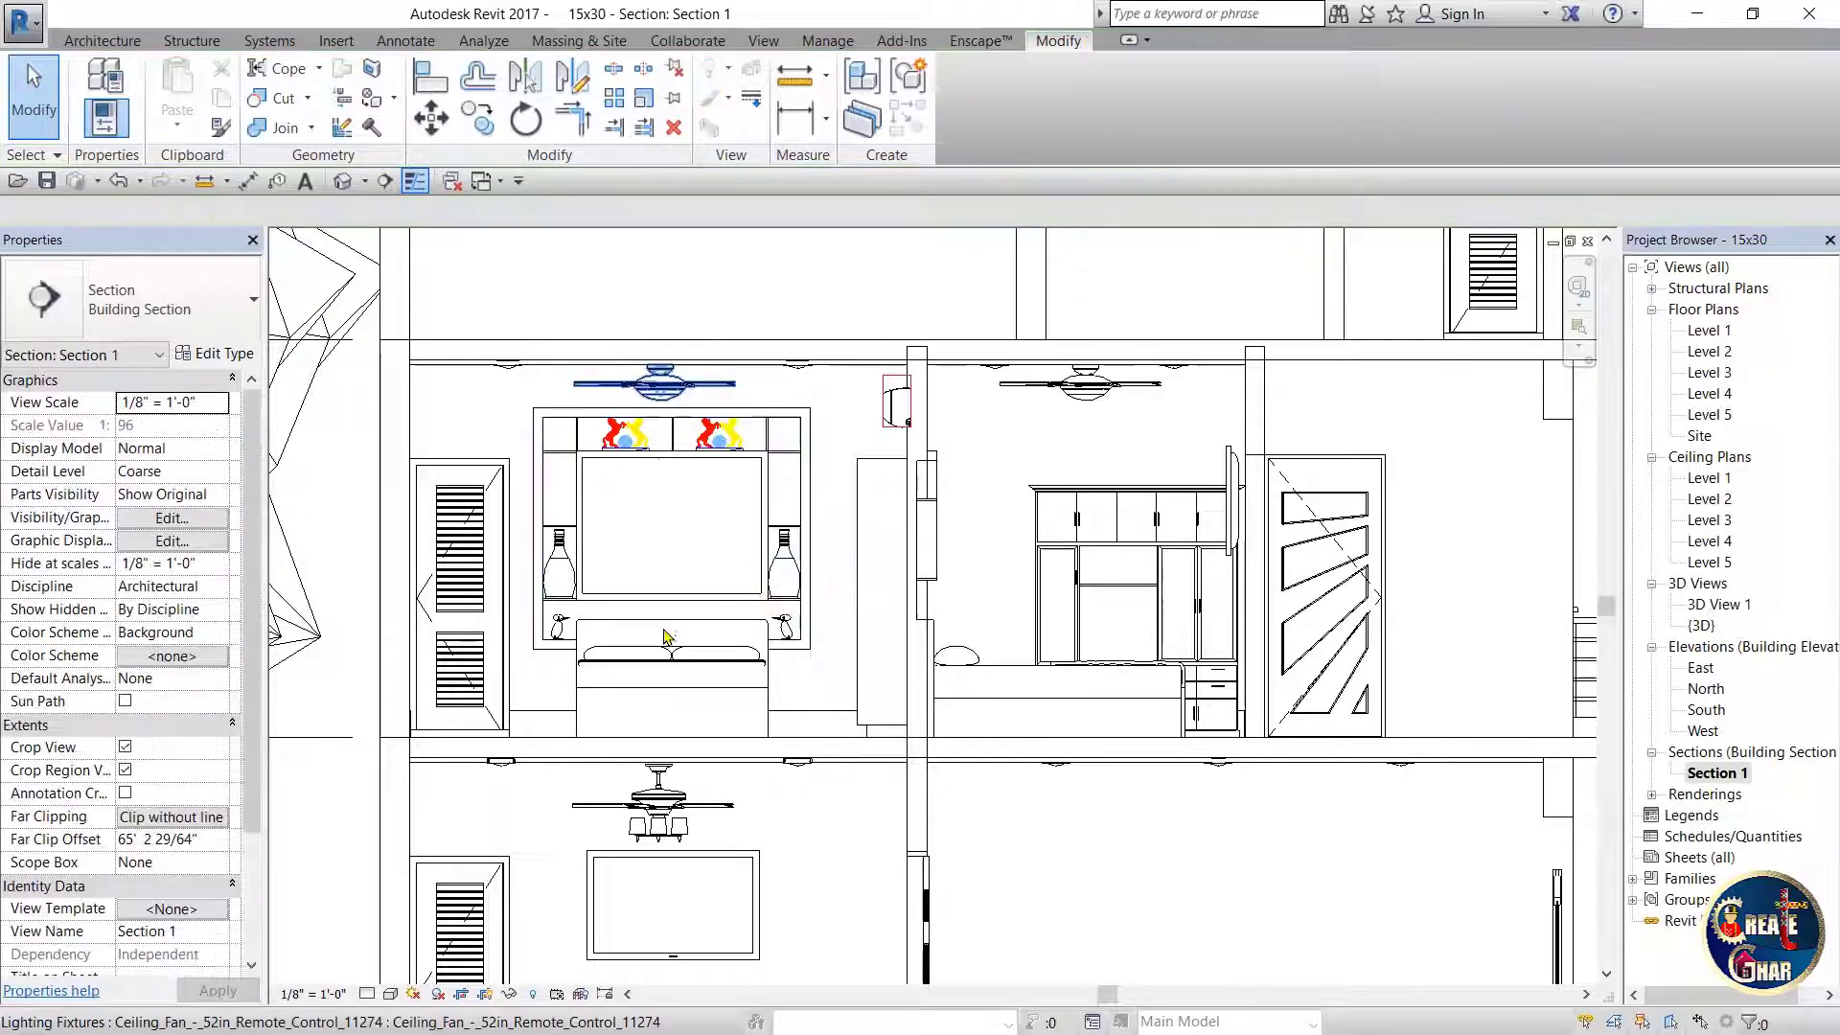
scroll(666, 636, down, 2)
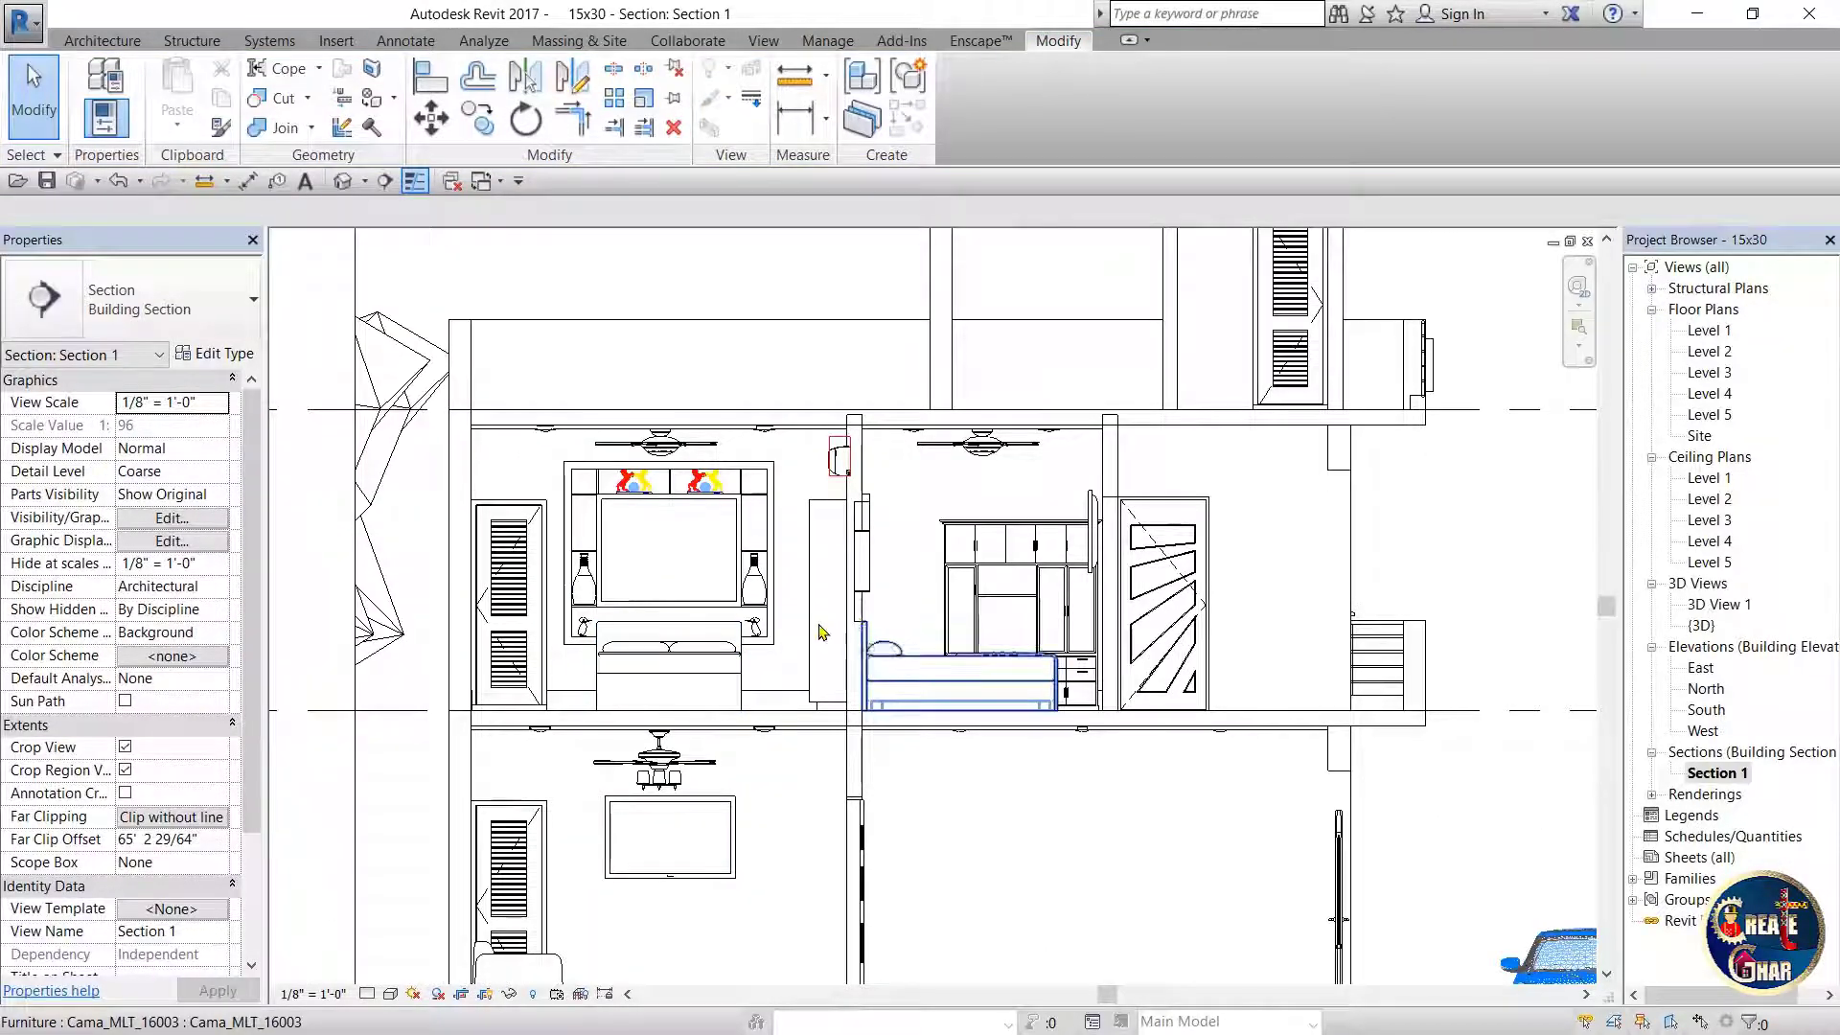
scroll(863, 621, down, 2)
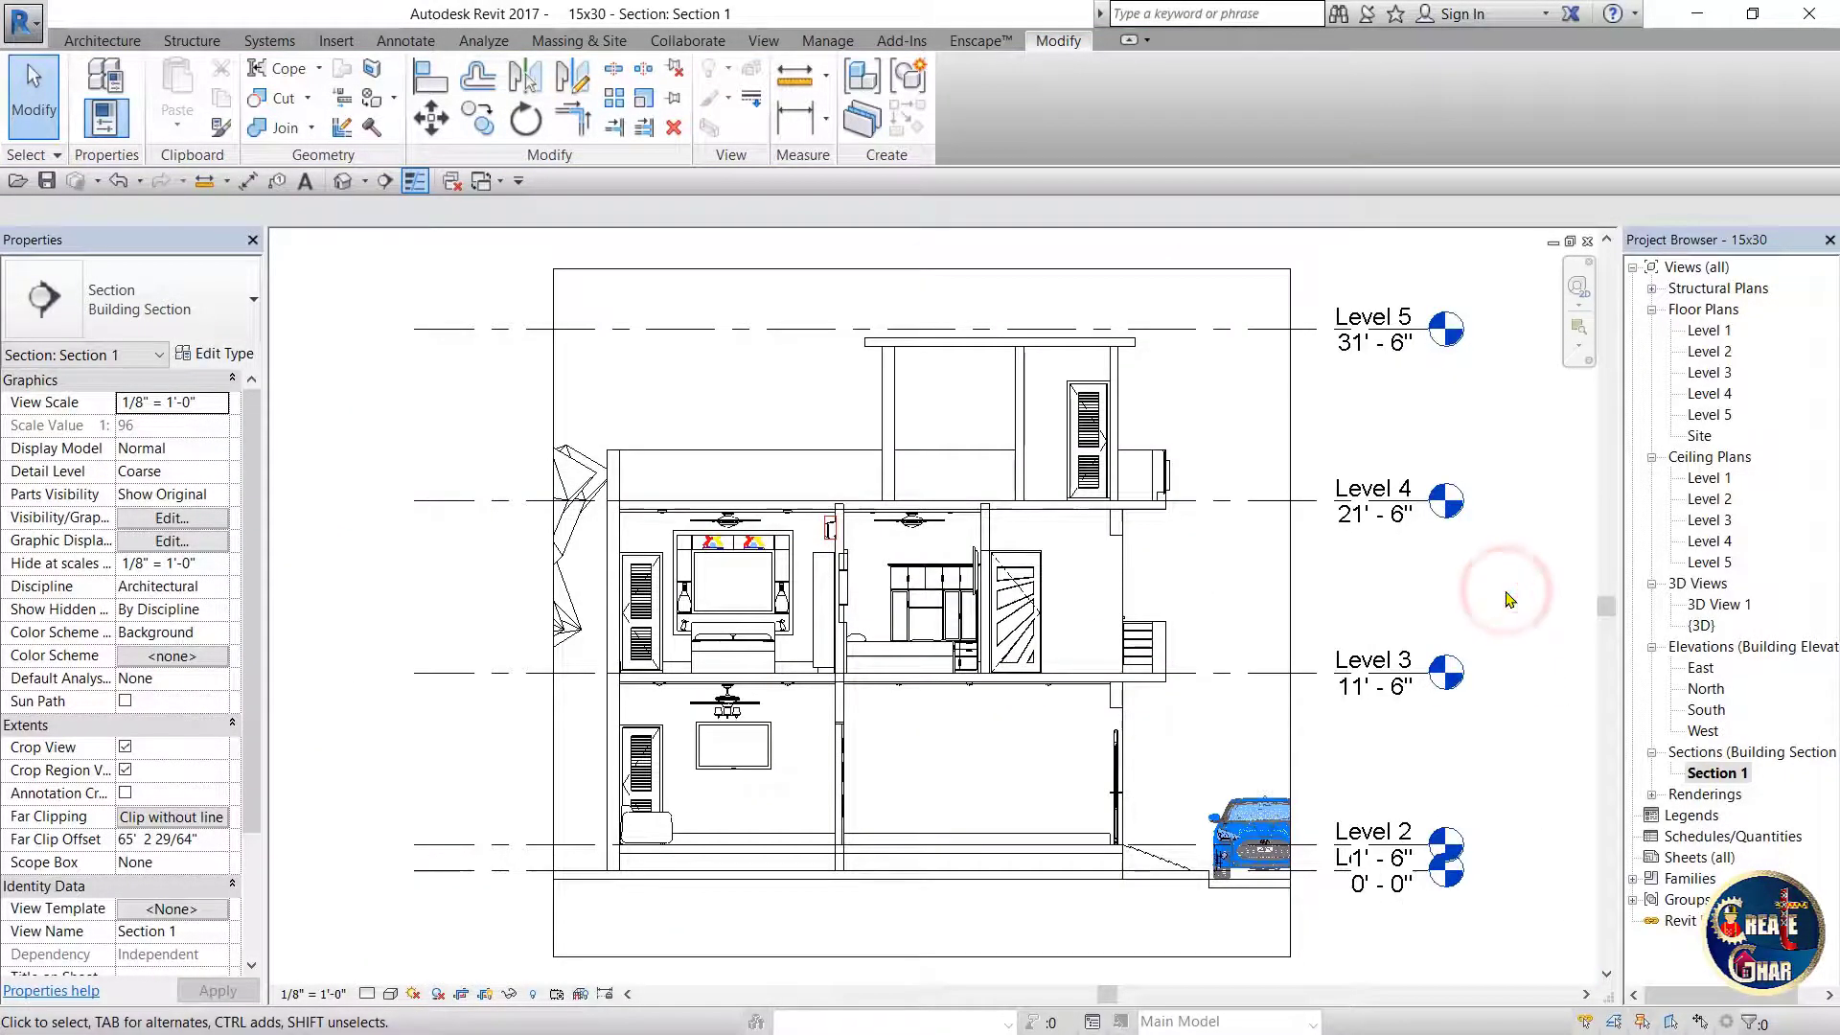
- Delete the Section 1 view from the project
click(1712, 774)
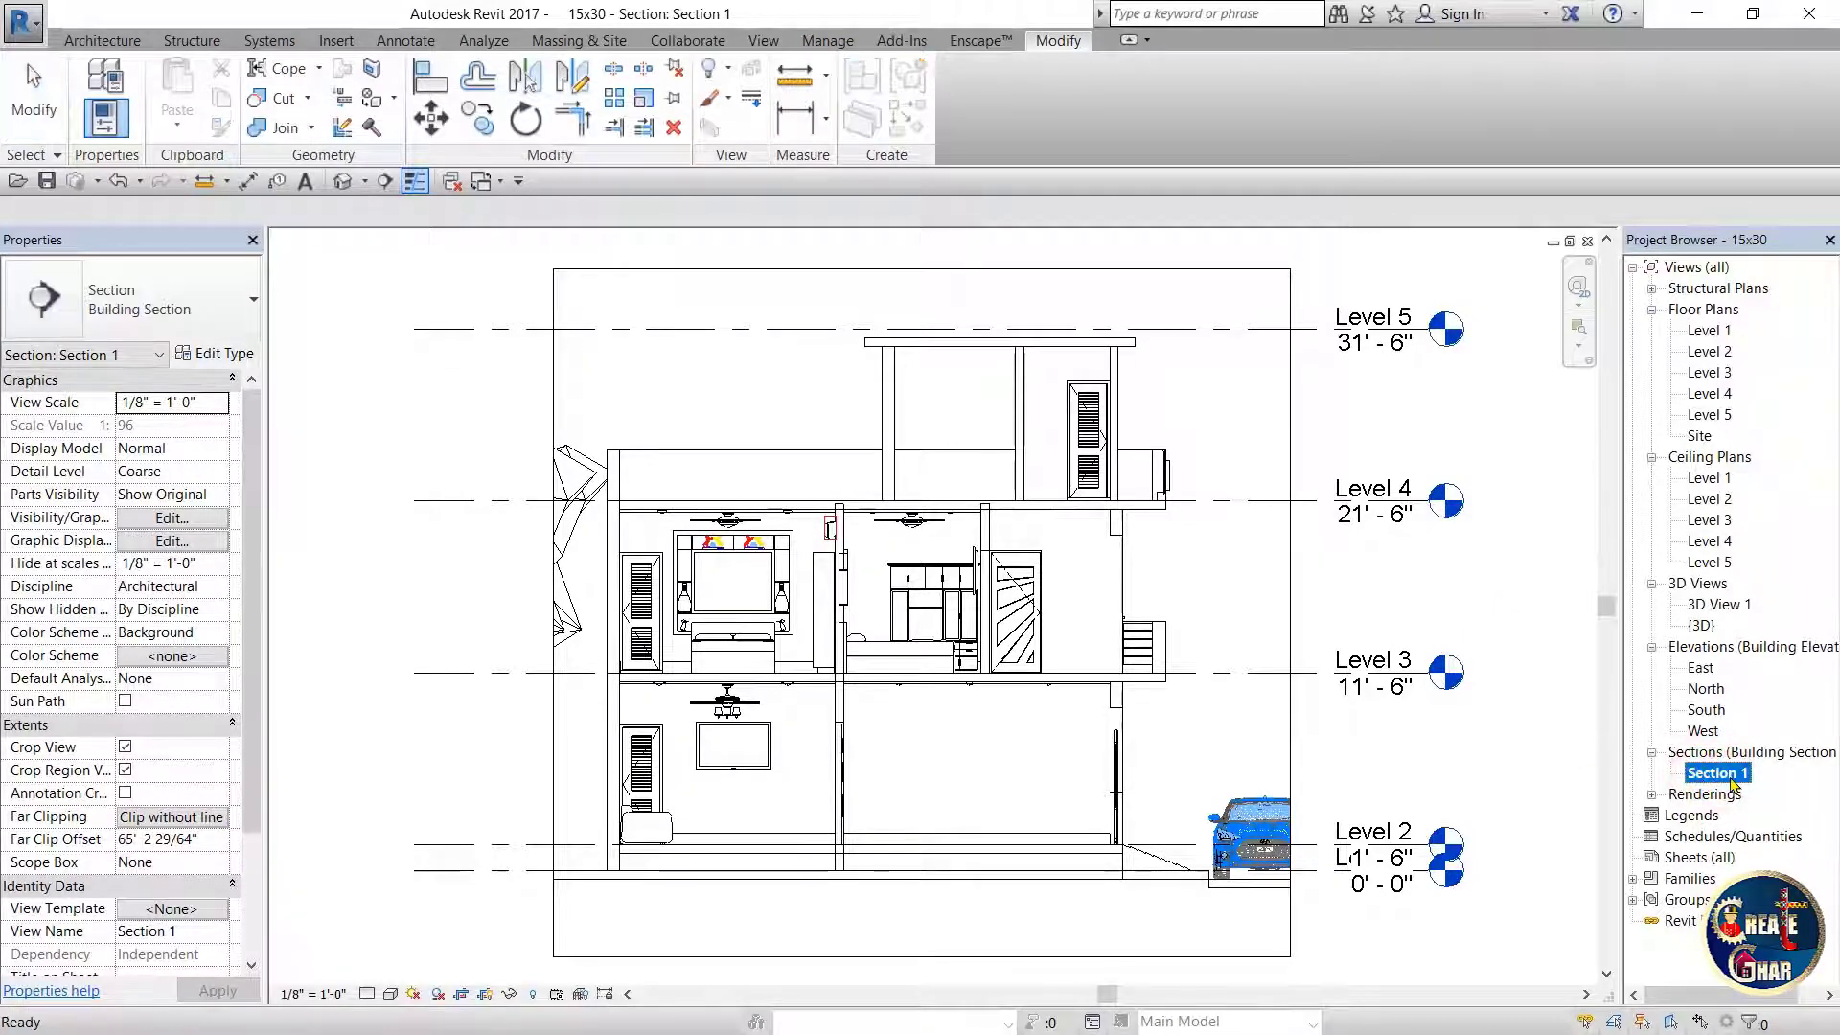
right_click(1725, 778)
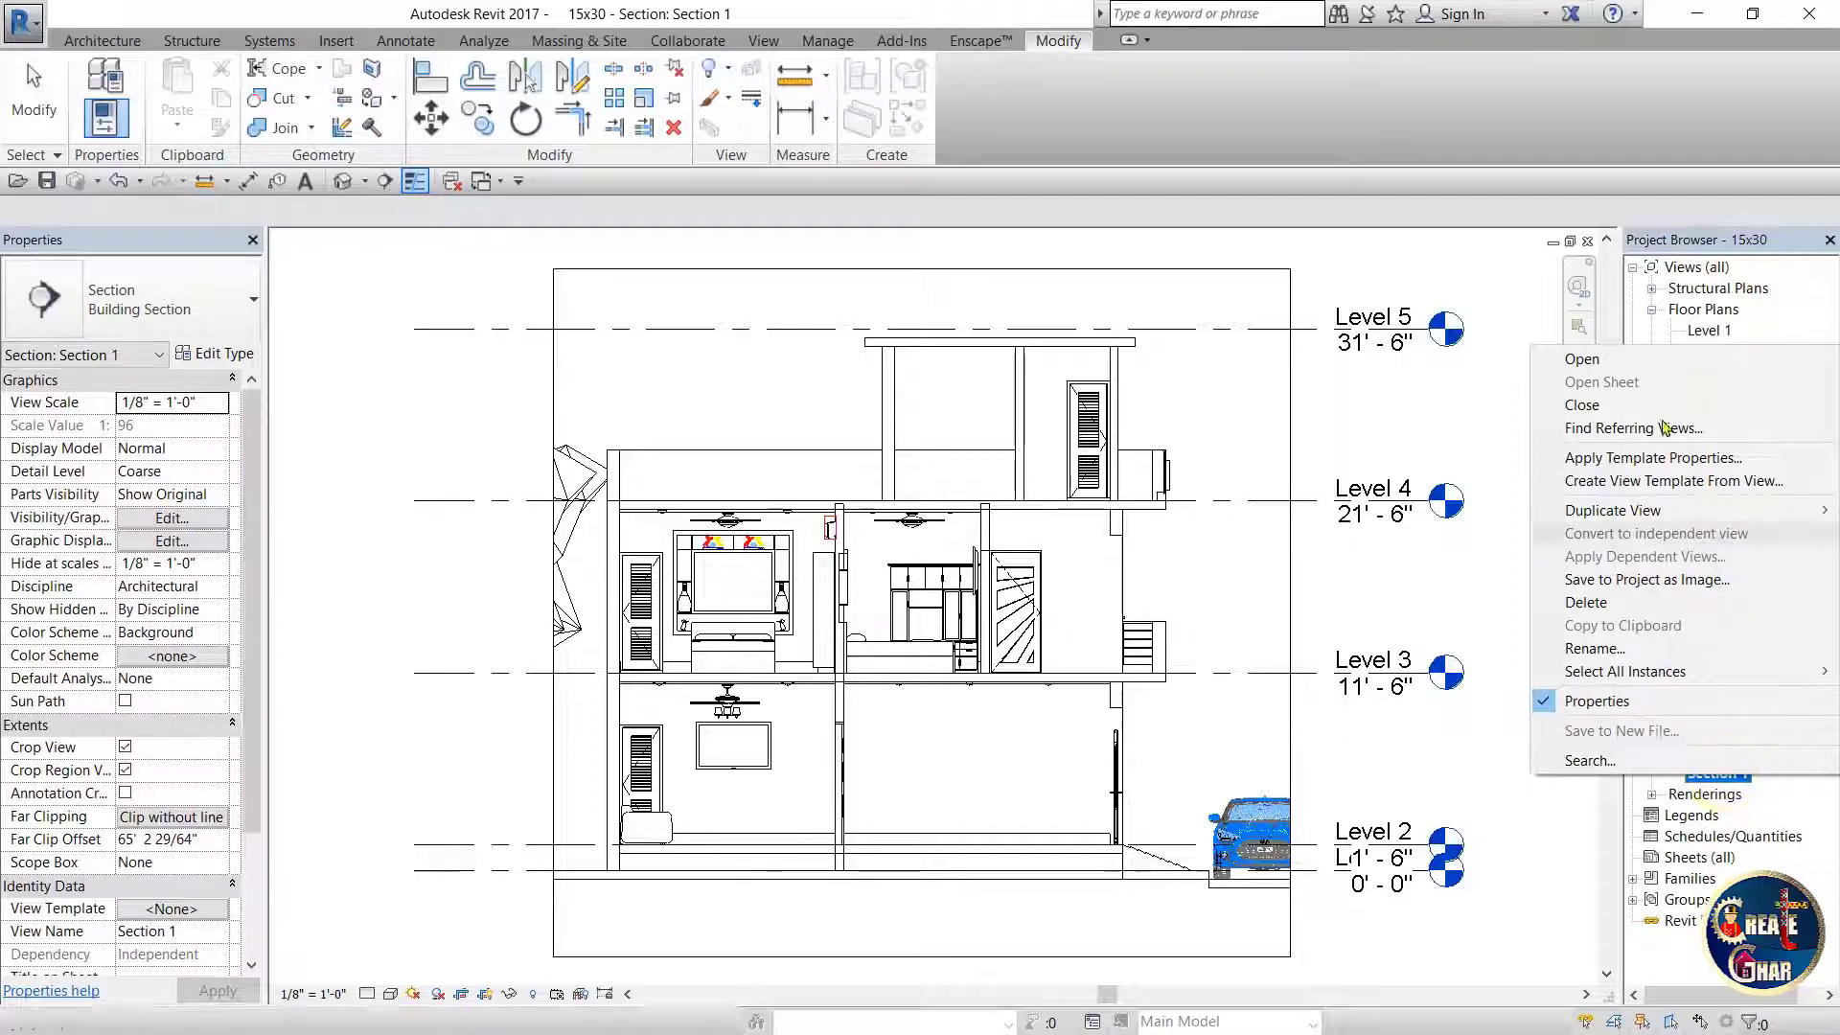
click(1620, 603)
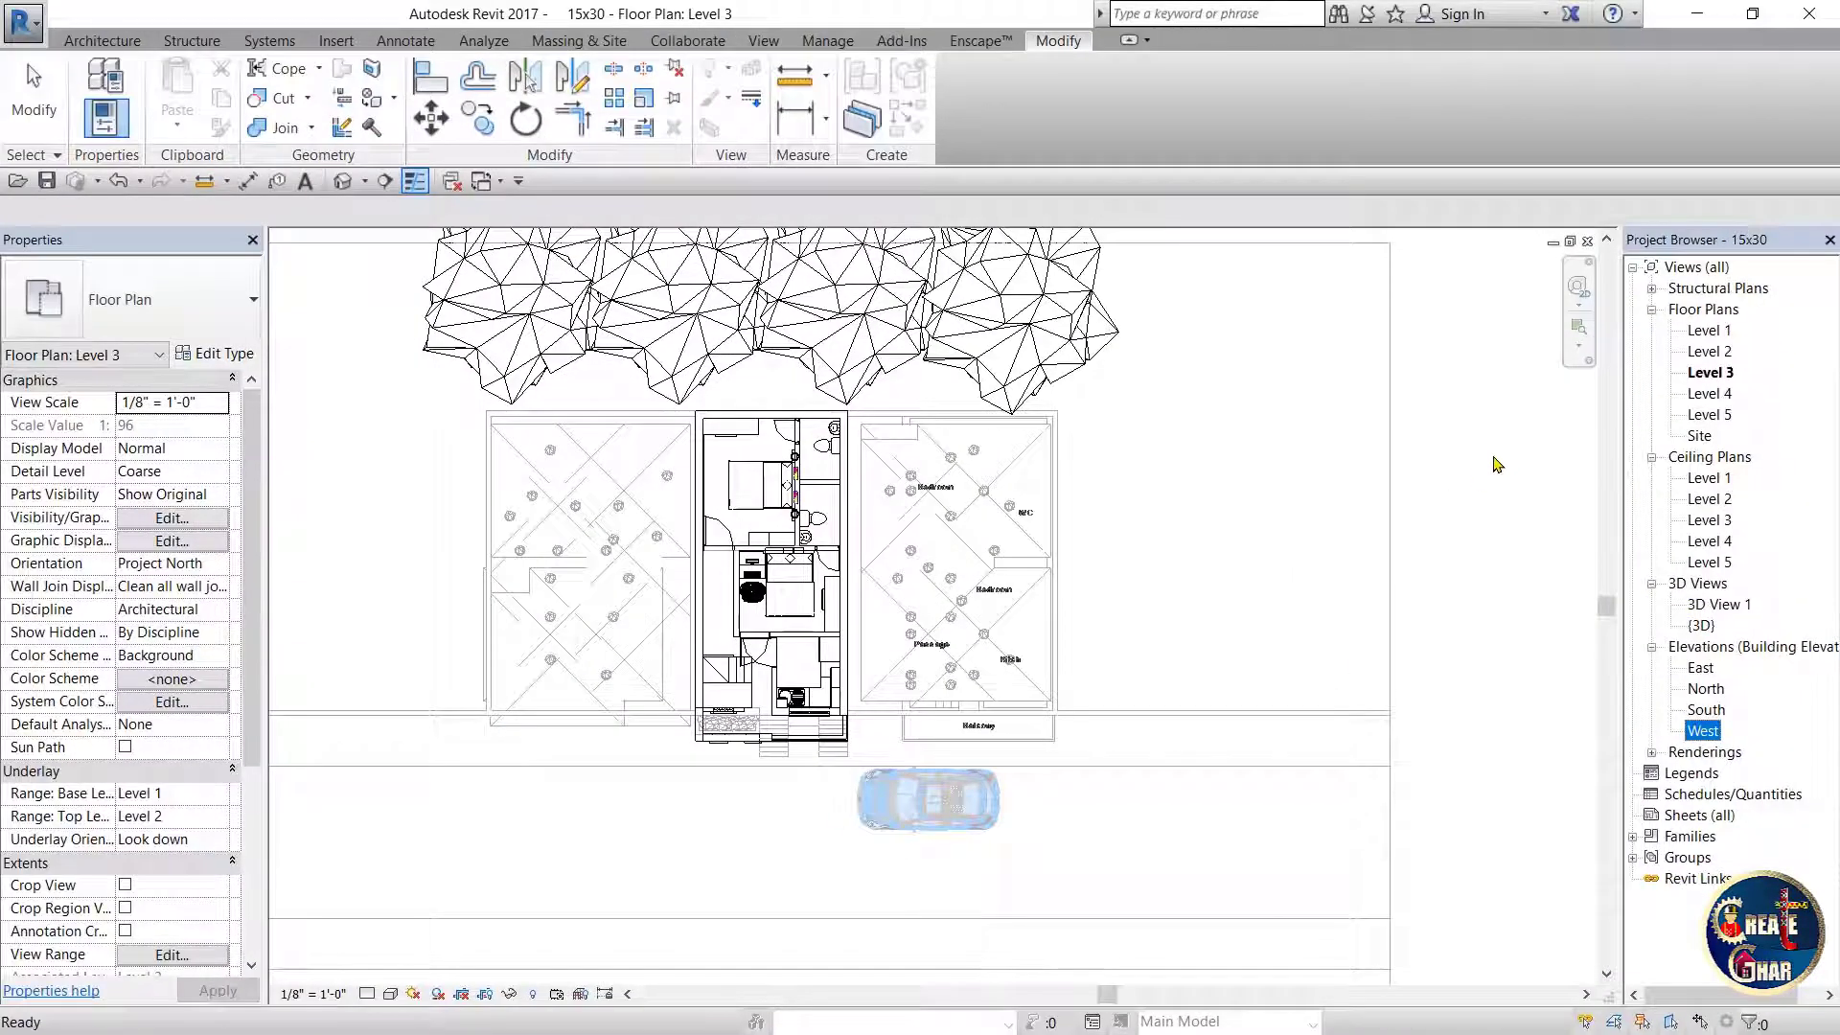
- Draw a building section line lengthwise through the house on the Level 3 plan, from the road to behind the rear wall, facing west
double_click(1711, 373)
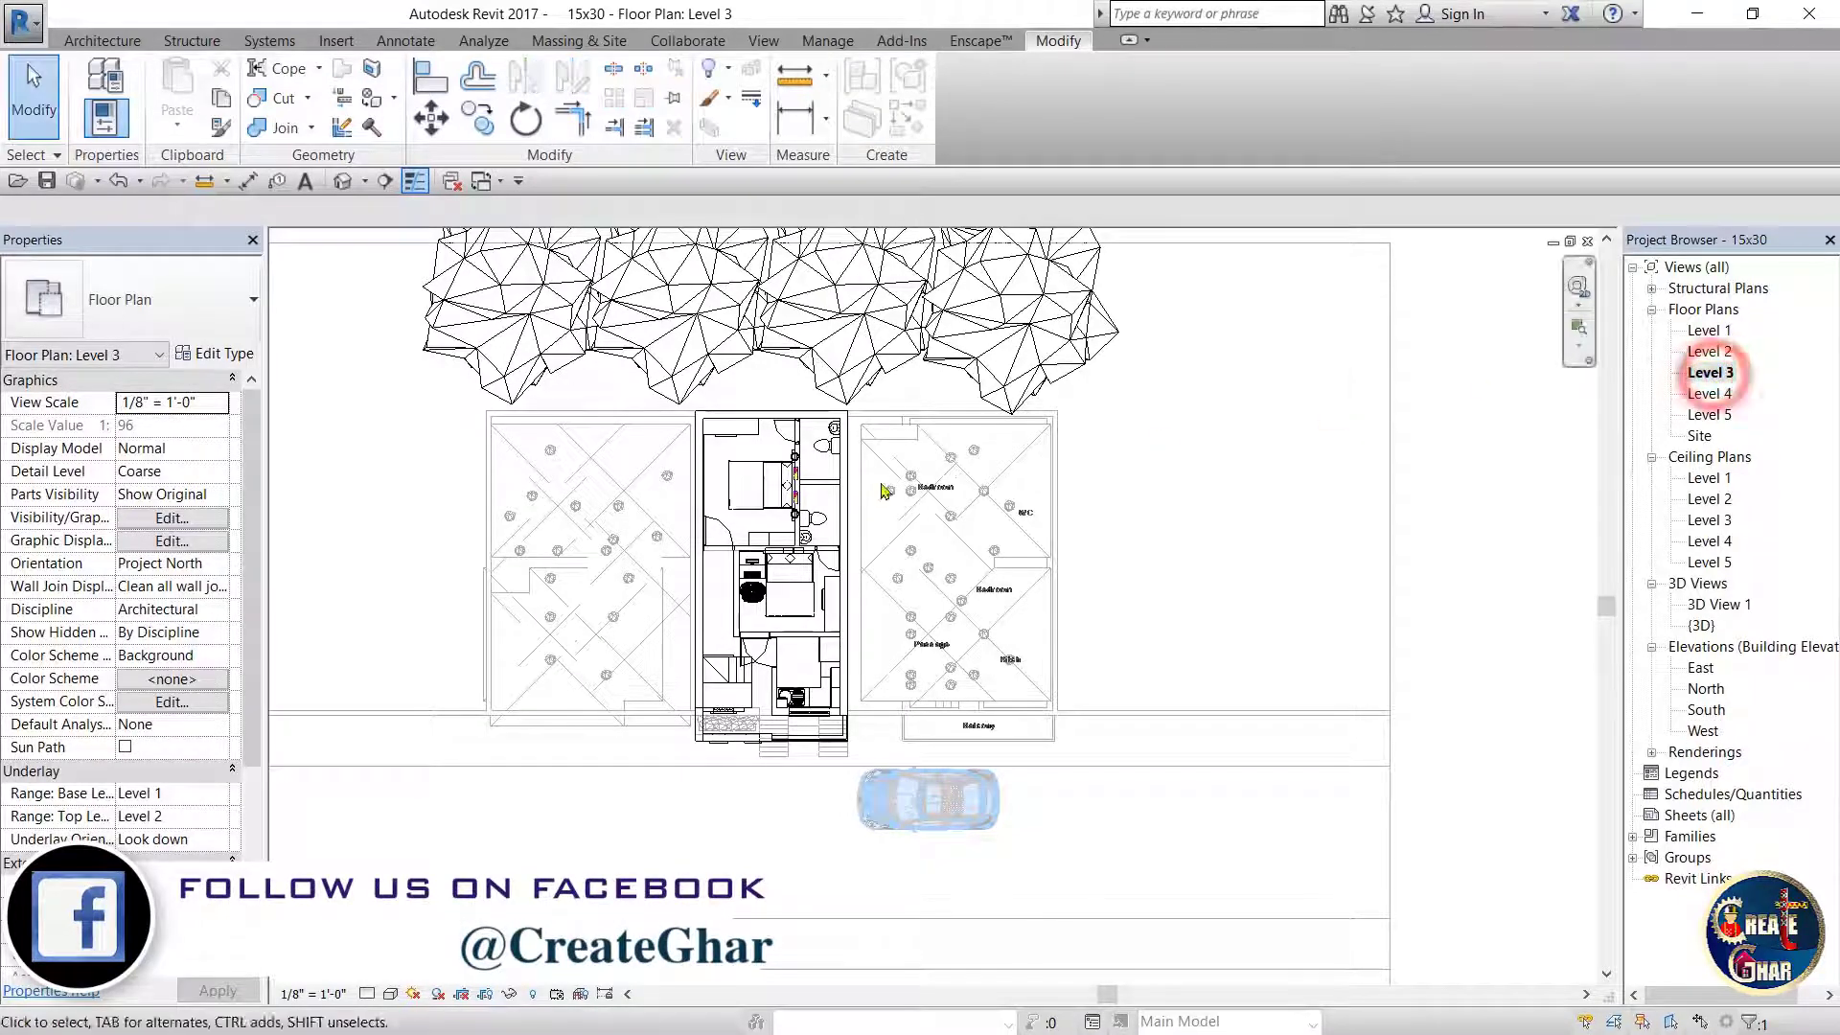
scroll(738, 647, up, 1)
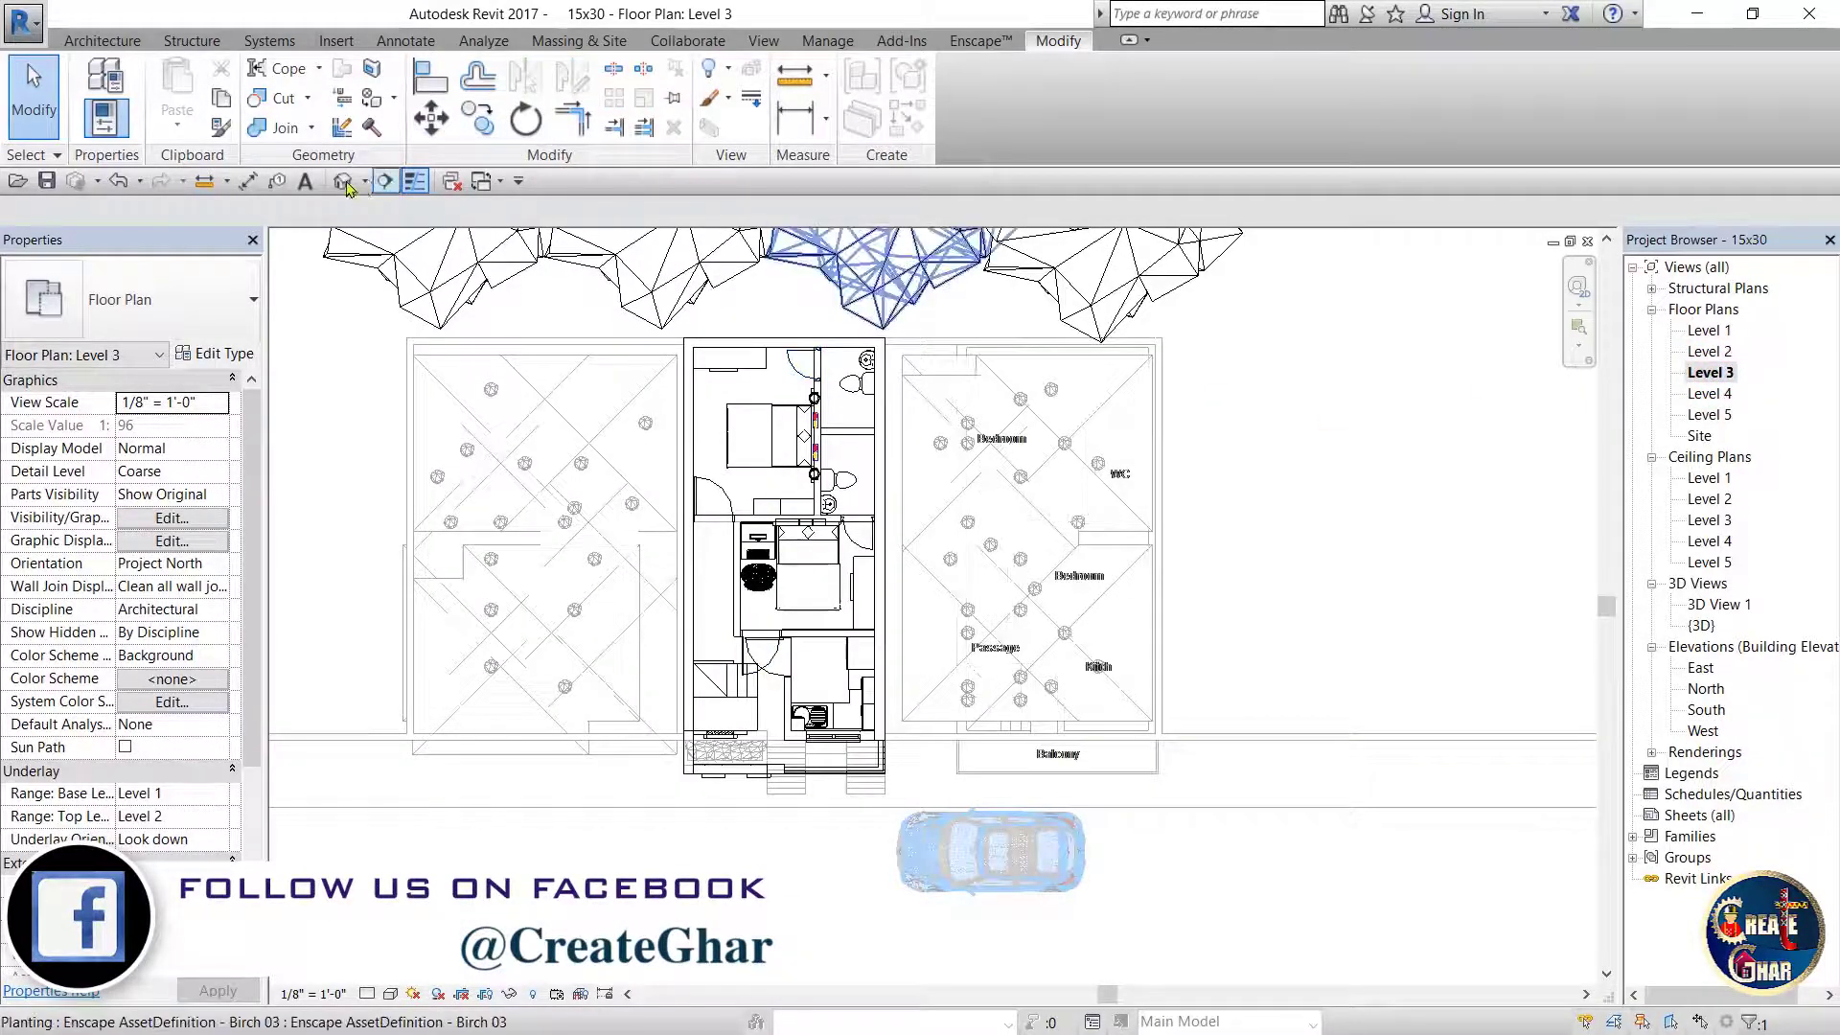
click(384, 180)
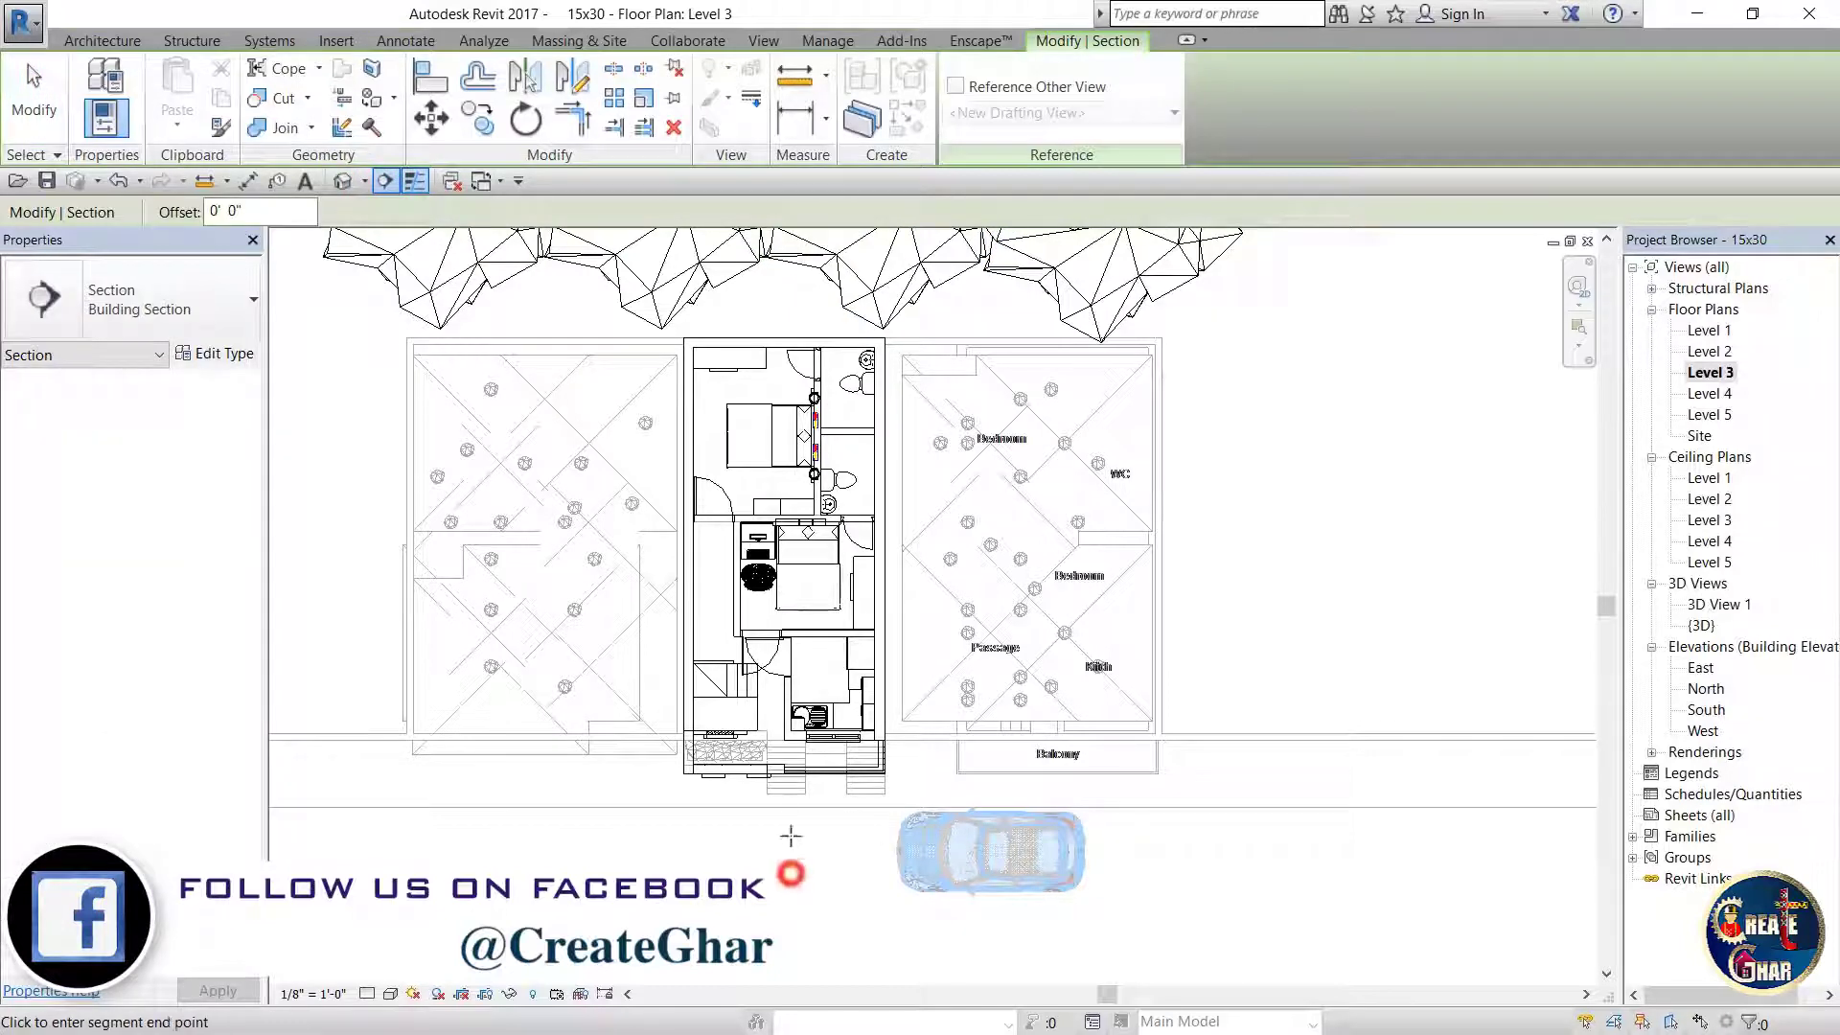
click(784, 304)
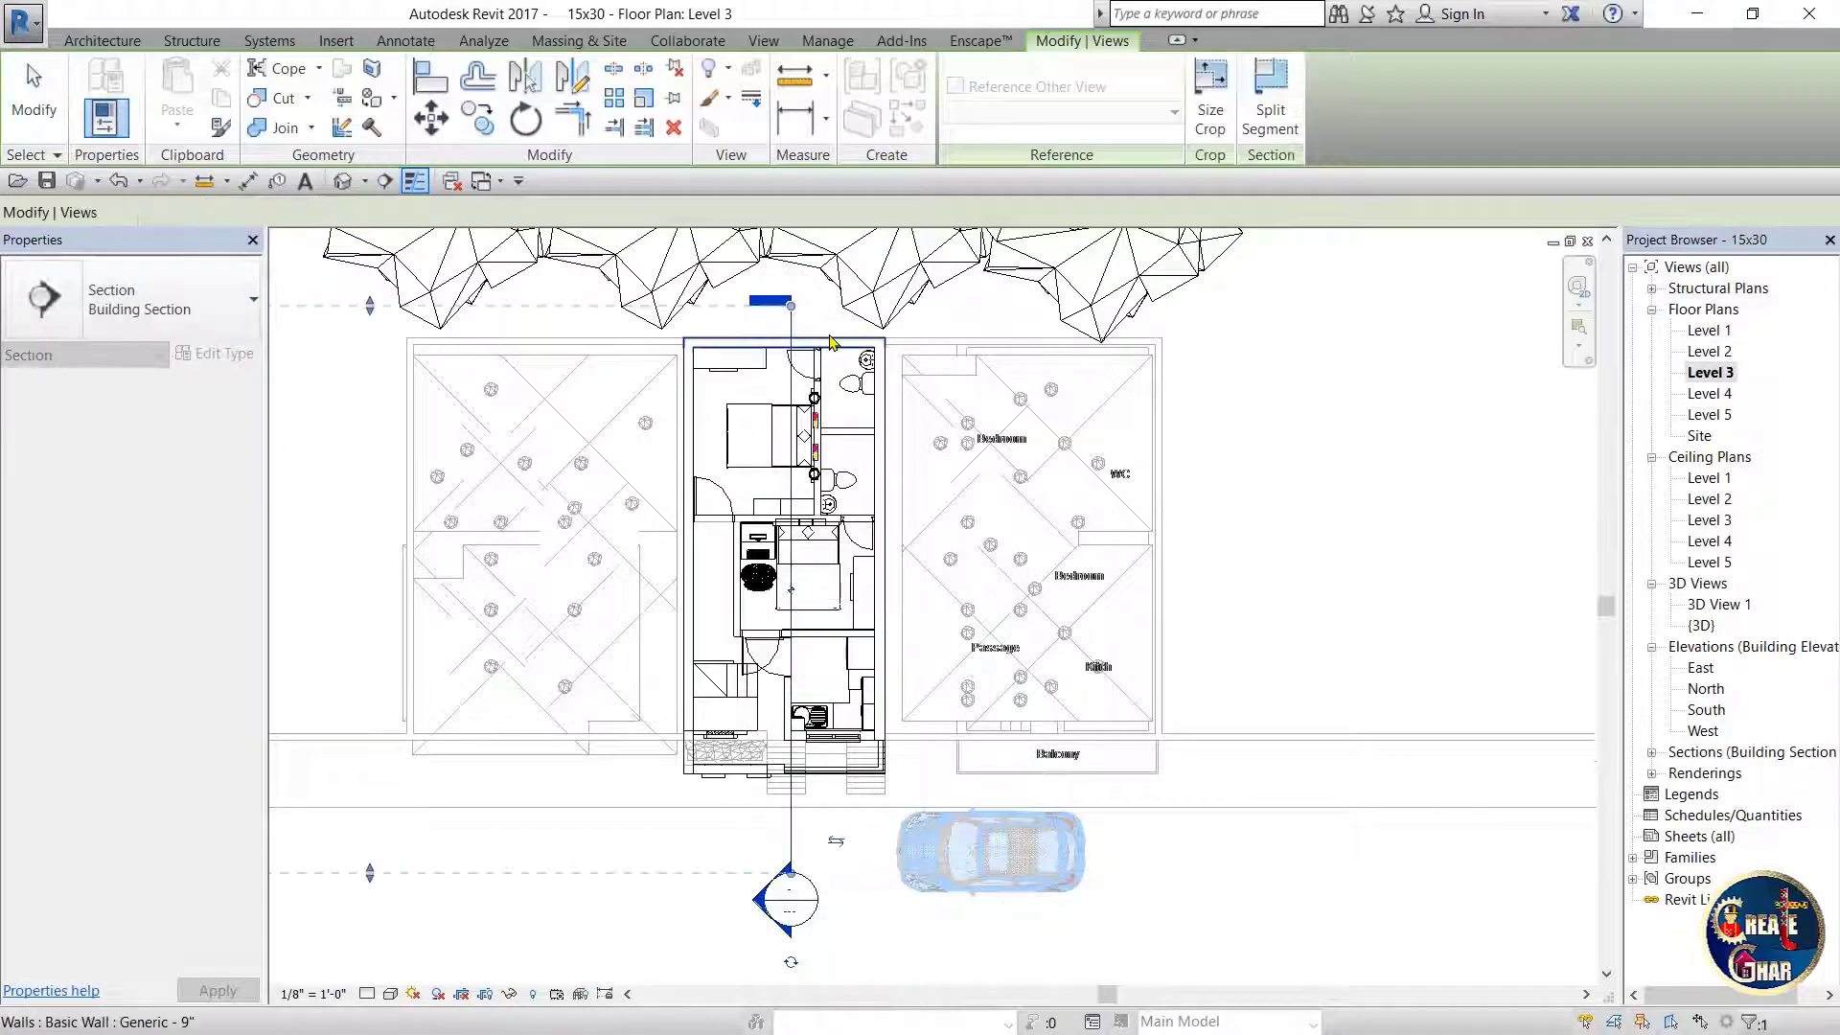
- Examine the reversed section line's clipping extents and which side of the house it looks towards
scroll(830, 343, down, 2)
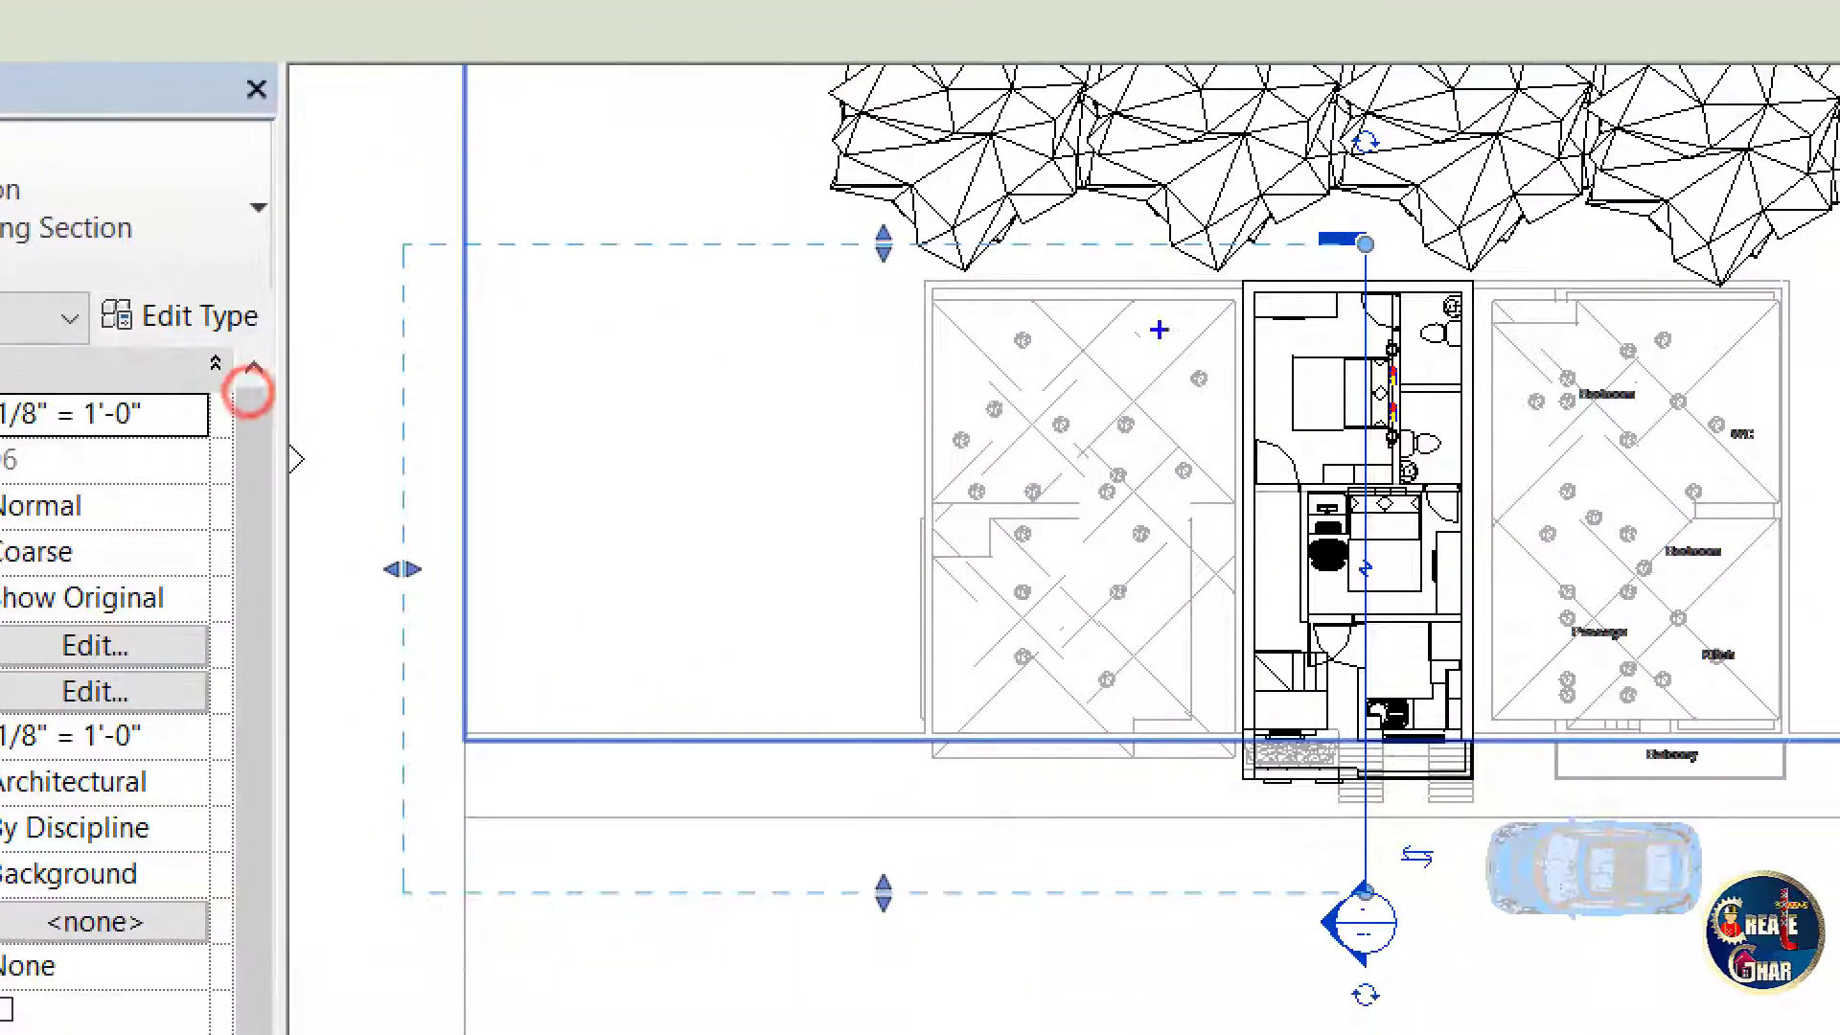
mouse_move(1295, 249)
mouse_down()
mouse_move(642, 216)
mouse_move(389, 320)
mouse_move(458, 948)
mouse_move(1457, 956)
mouse_up()
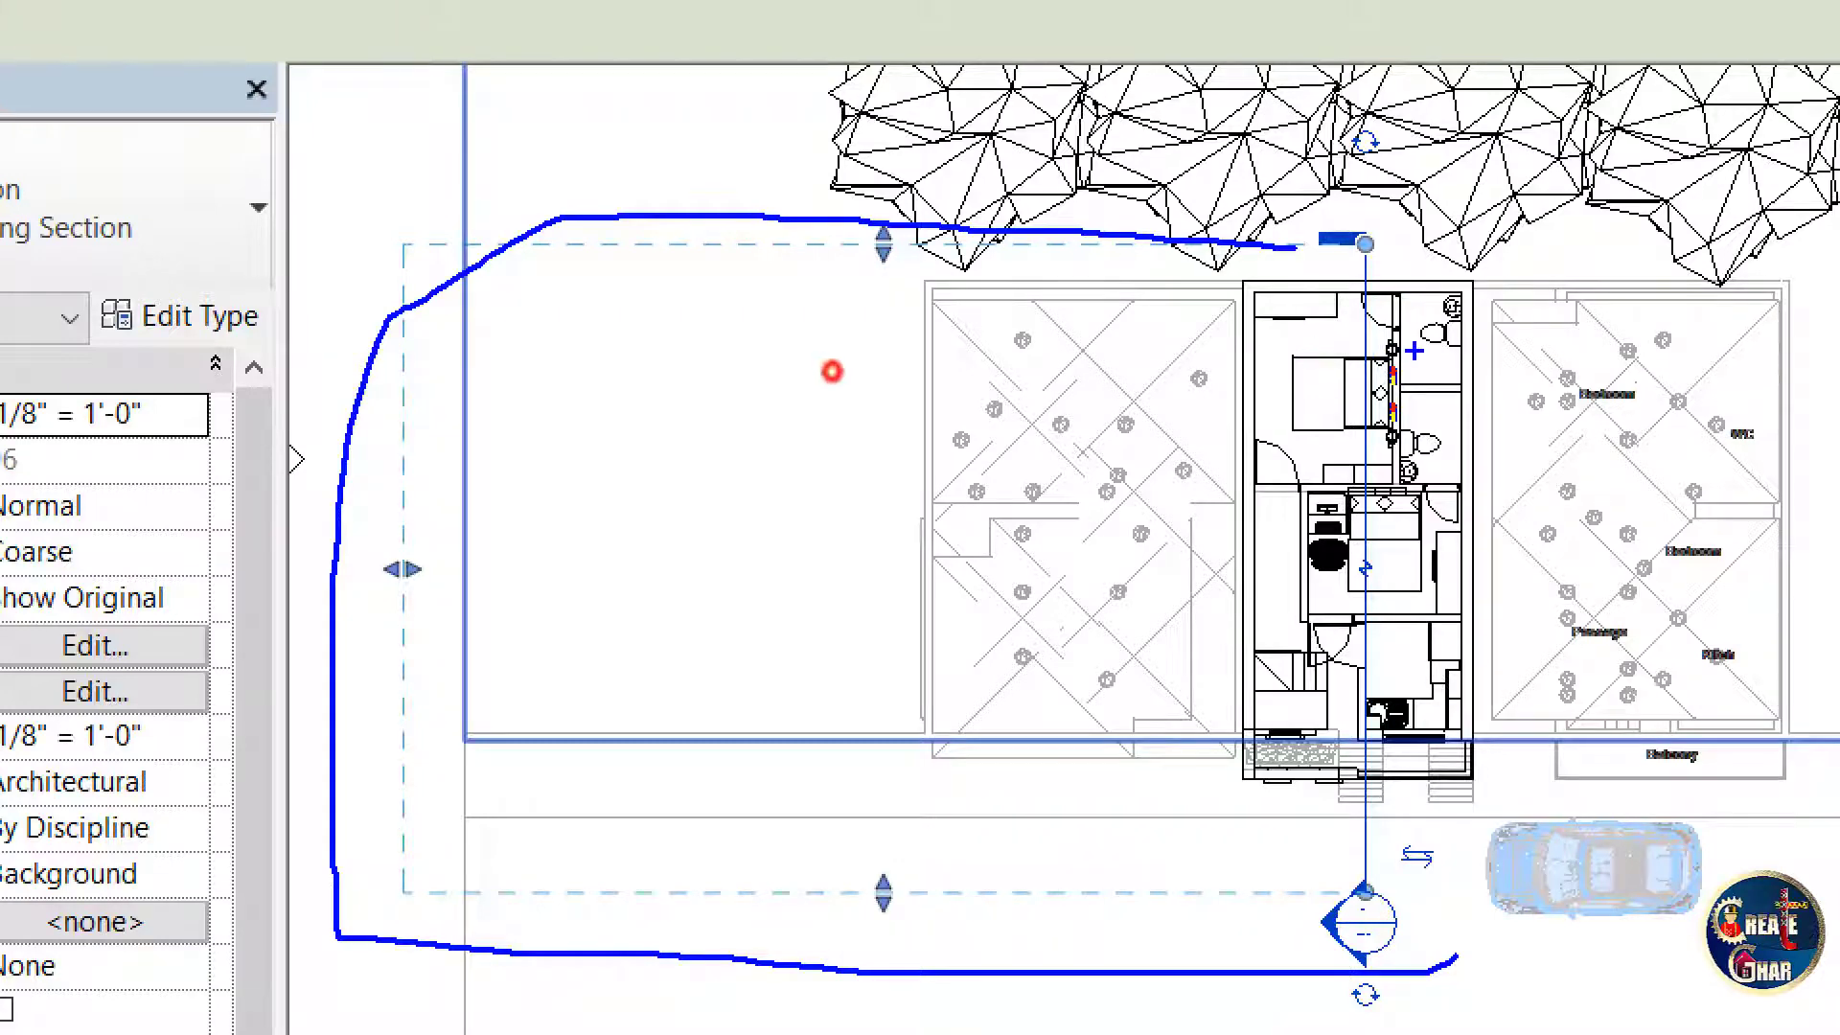
drag(1415, 351, 1692, 349)
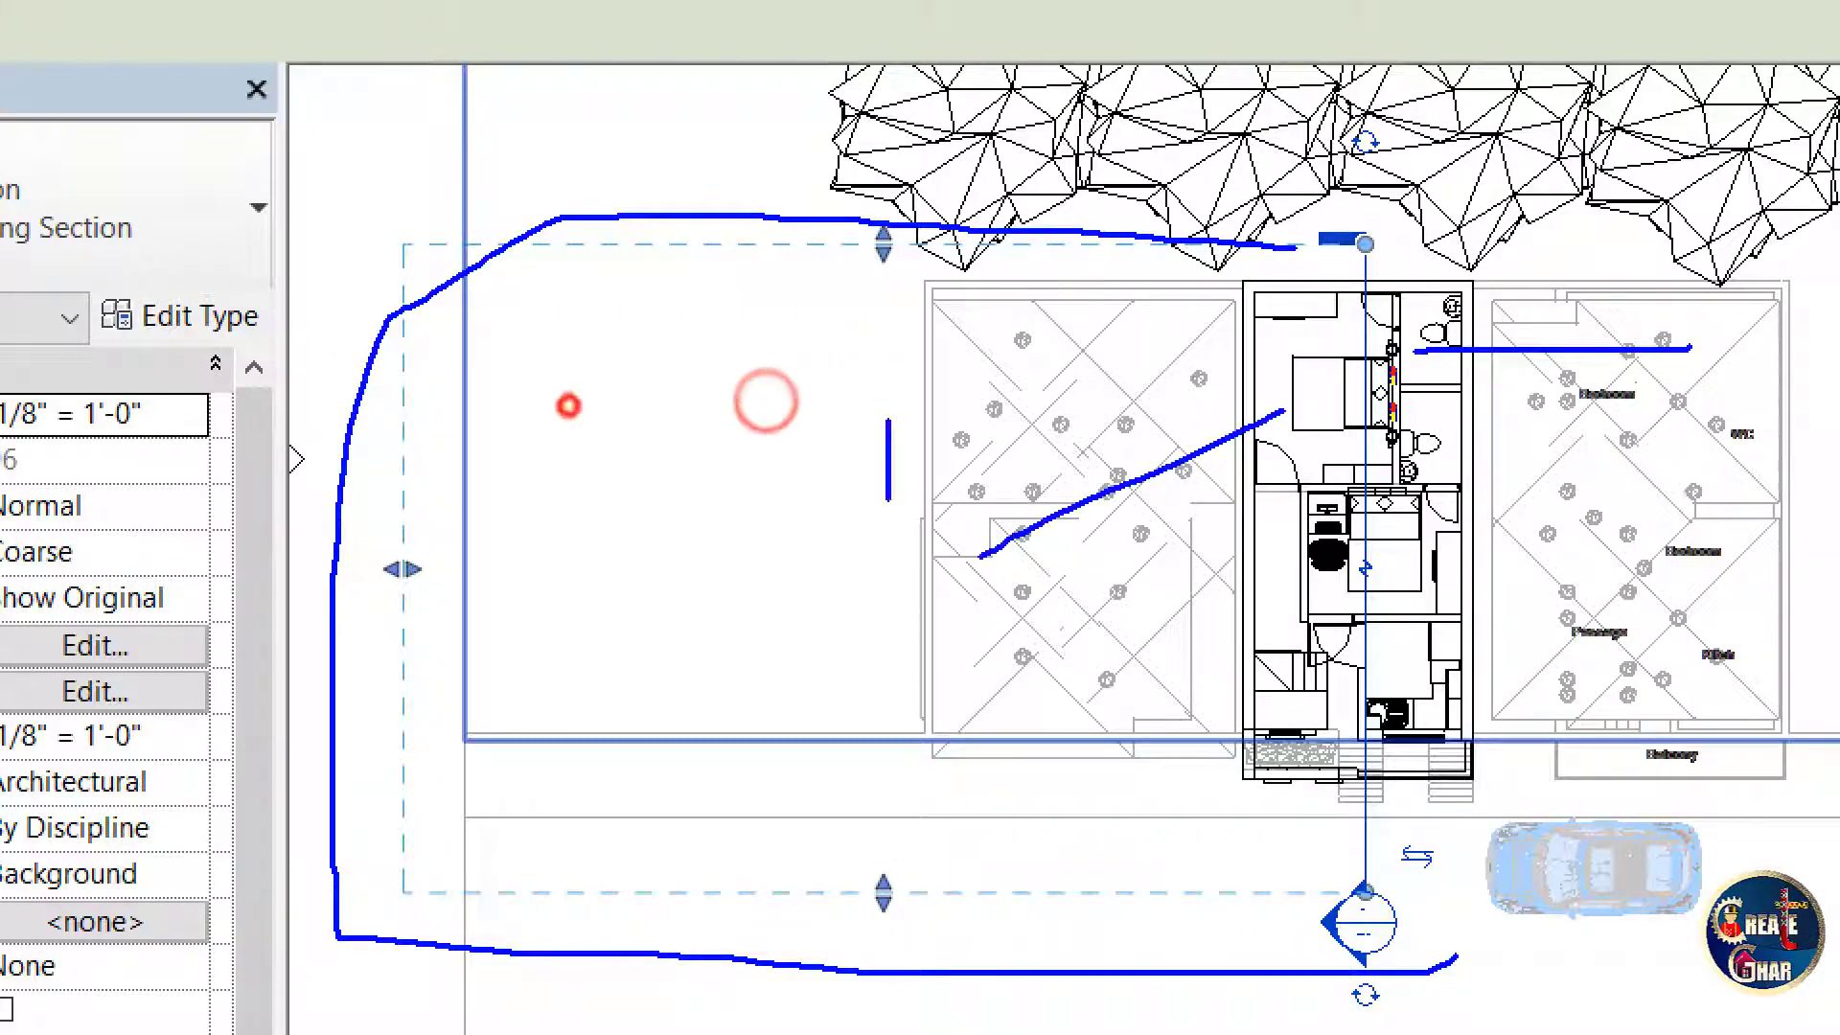
drag(888, 419, 1088, 625)
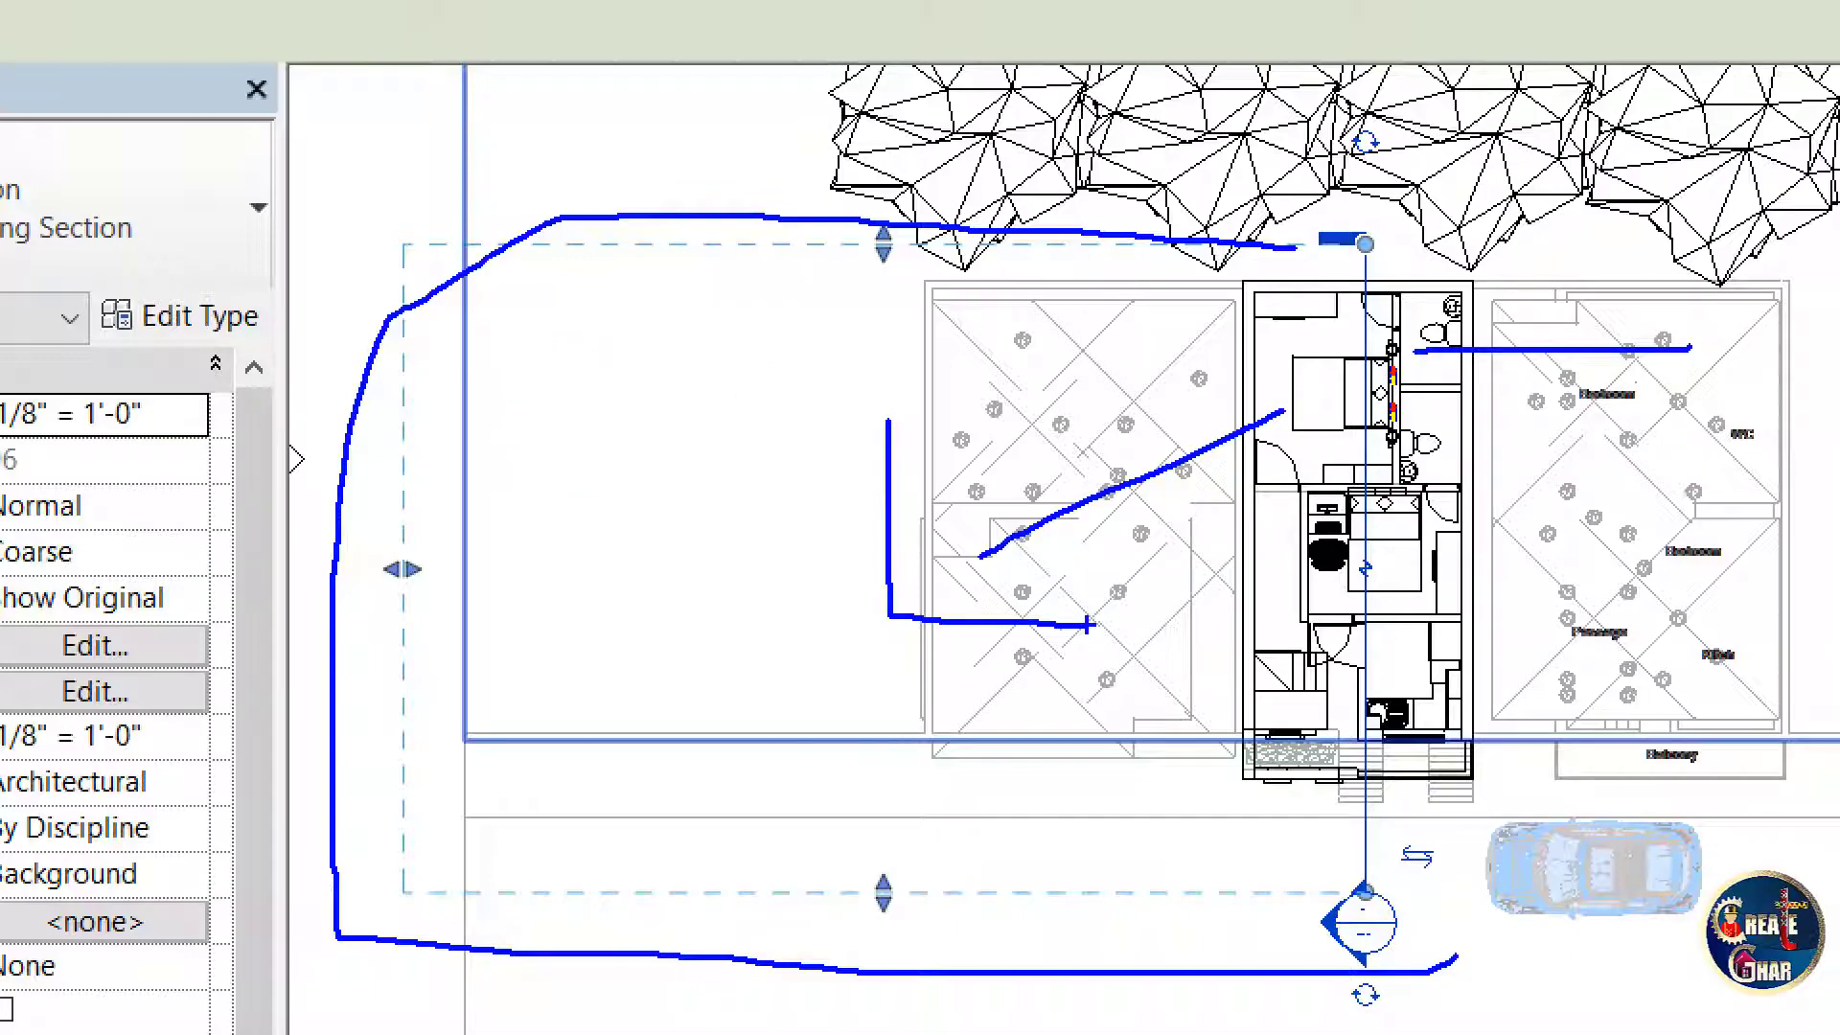
key(Escape)
- Open the Section 1 view and examine the television wall of the rear Level 3 bedroom
click(343, 181)
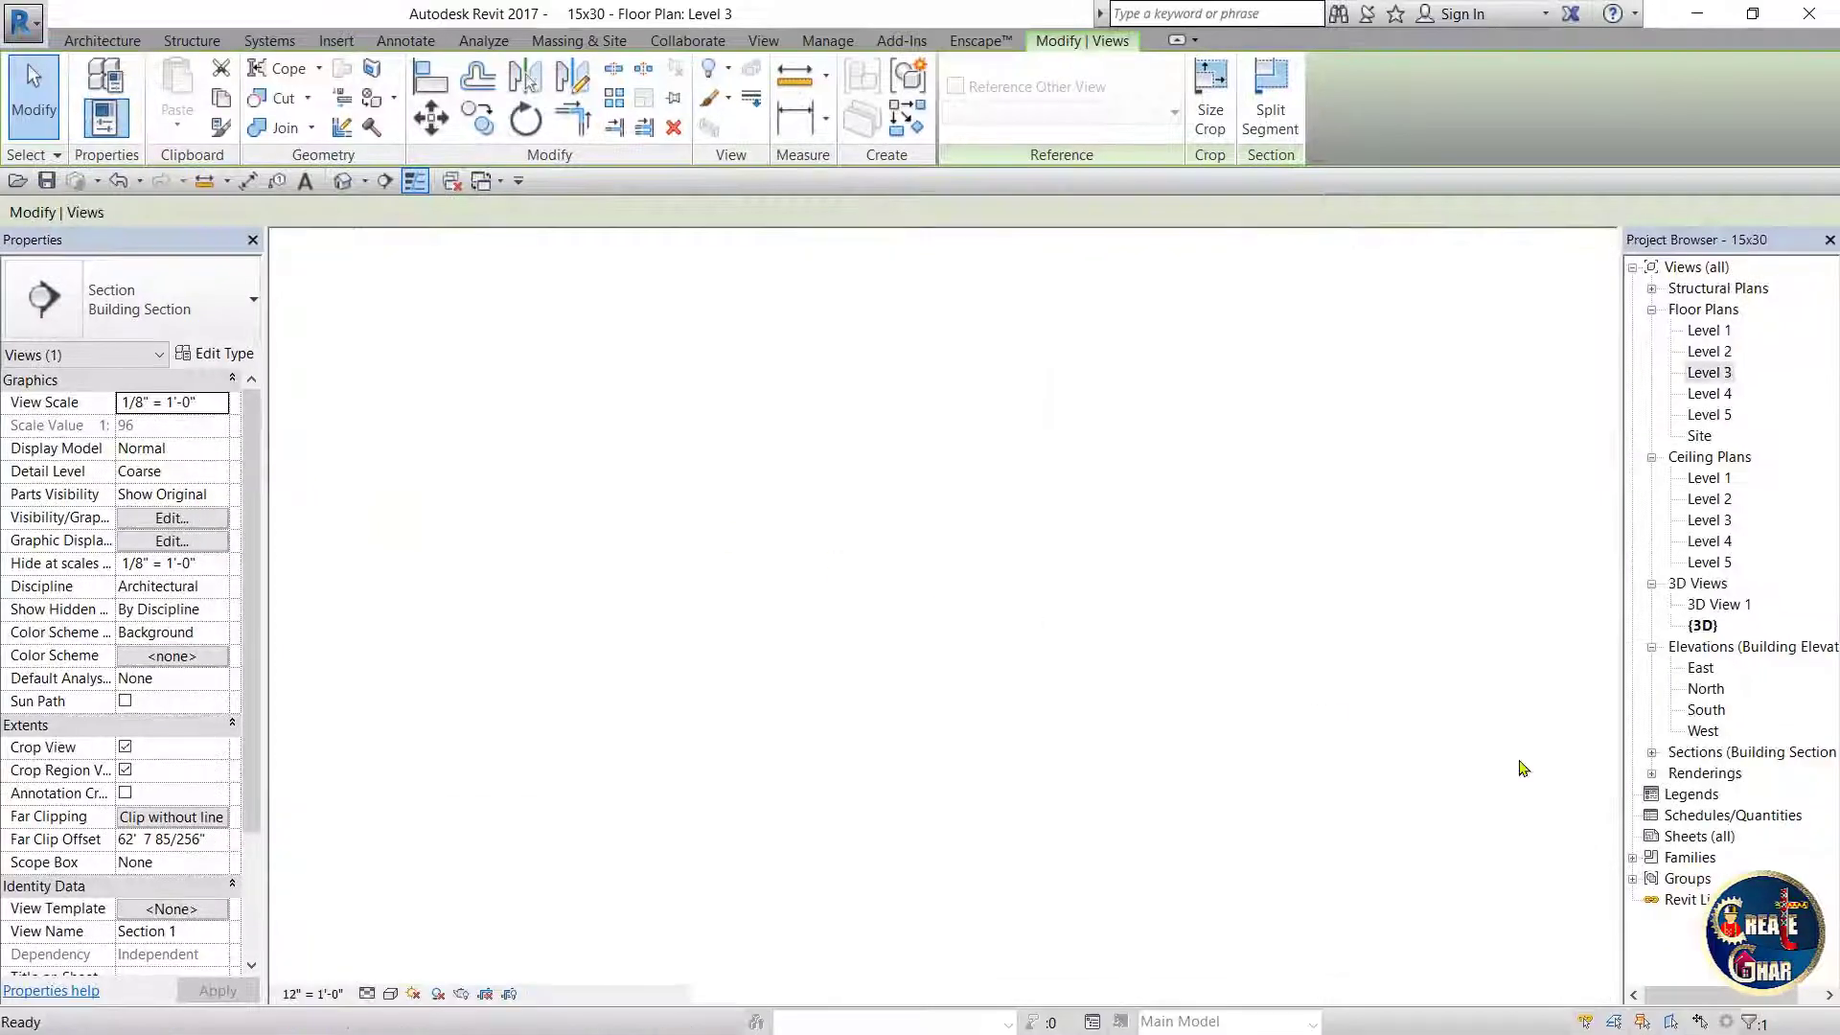
click(1651, 752)
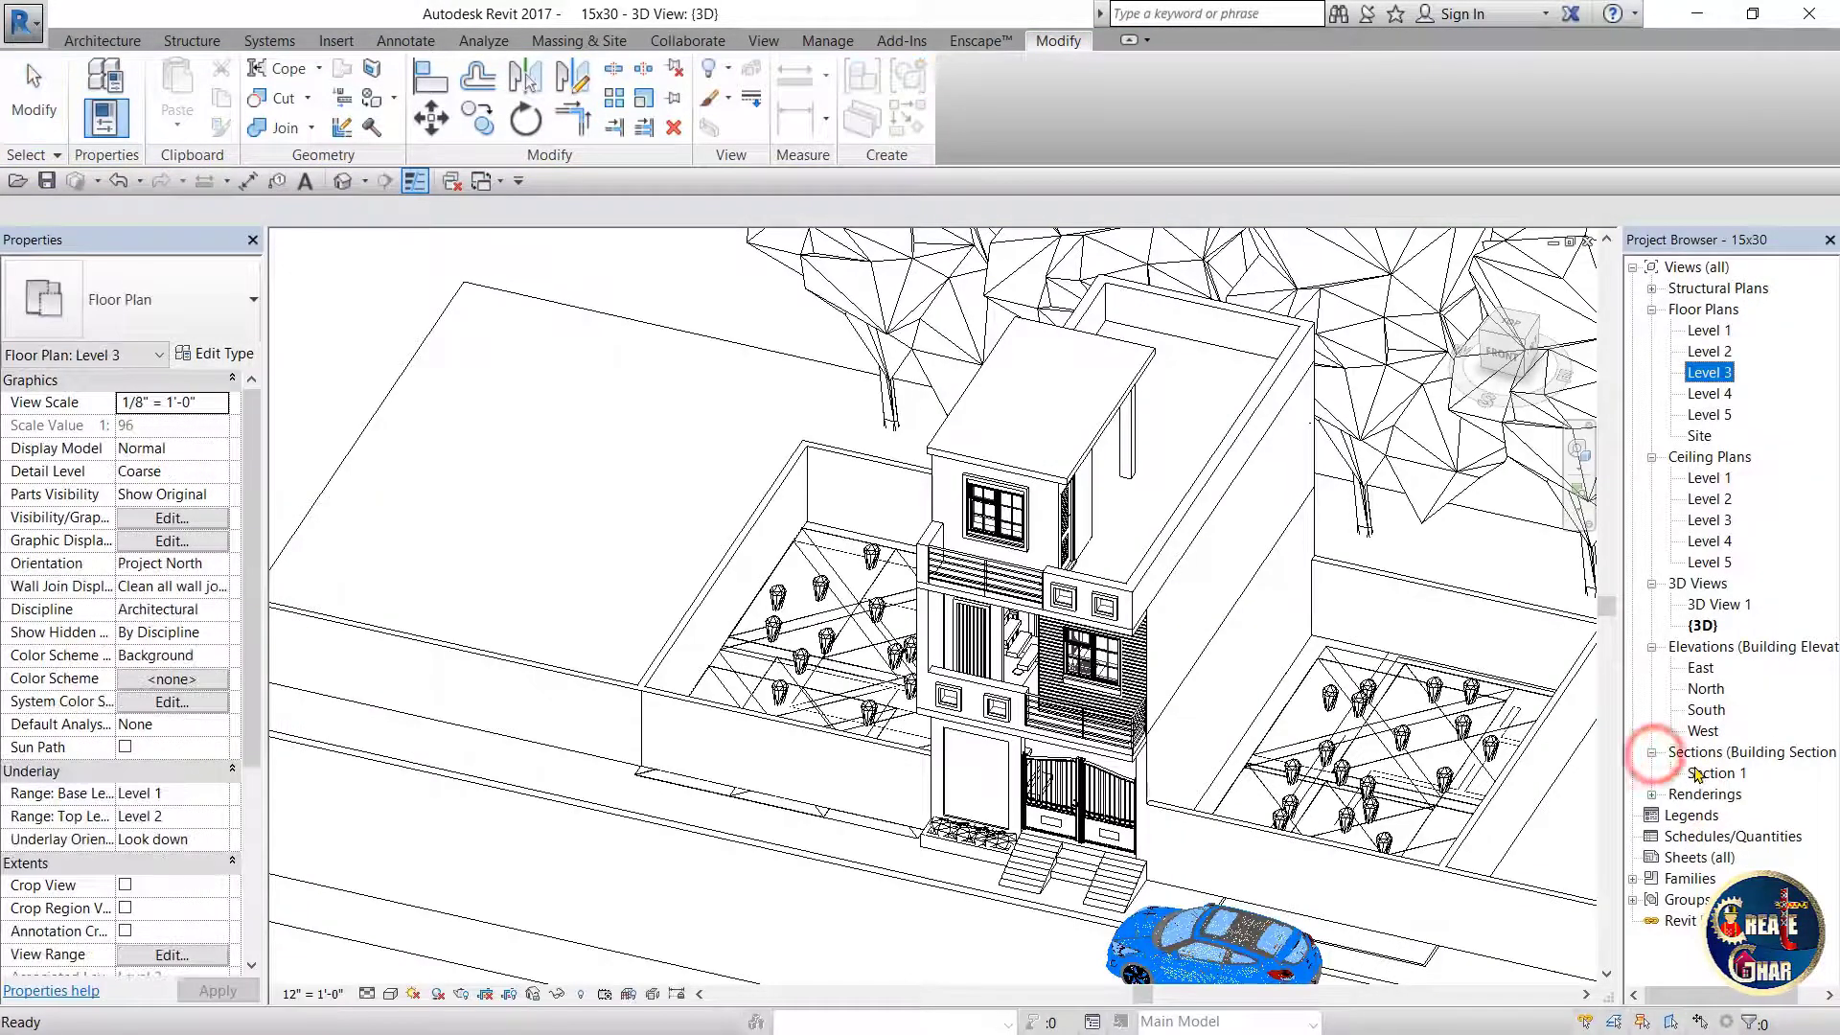
click(1696, 773)
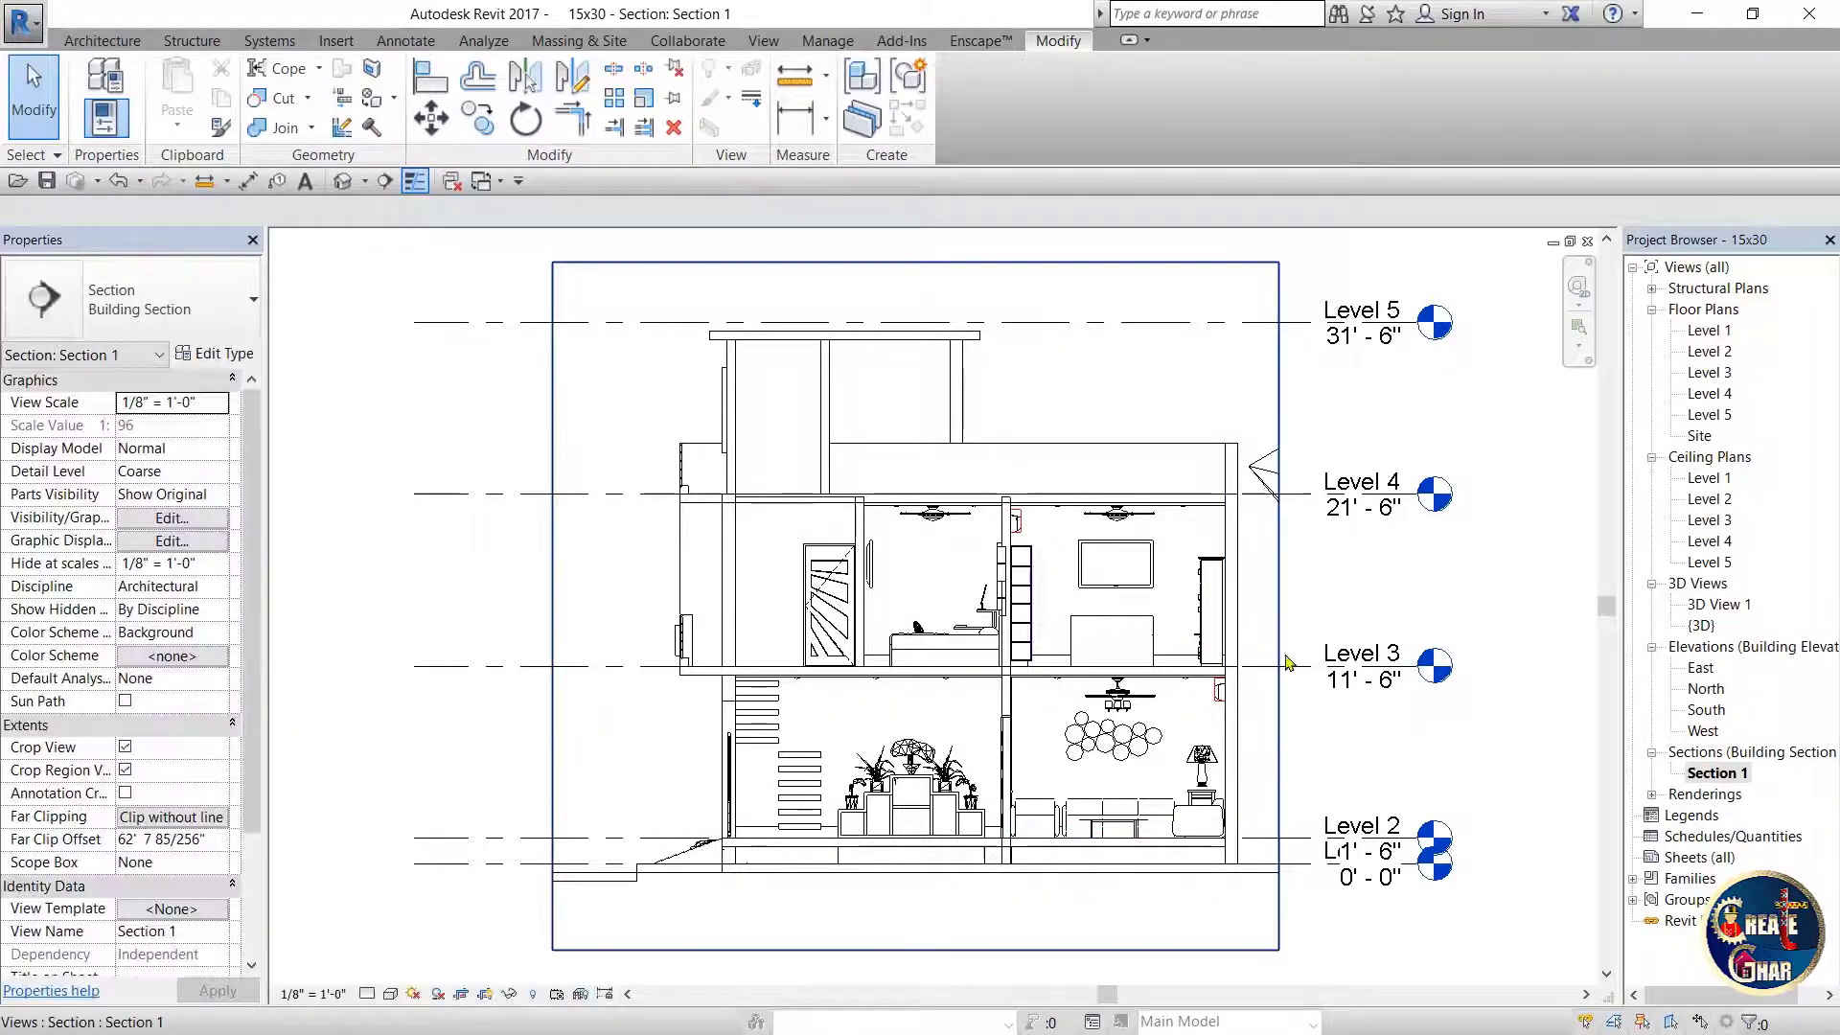
key(ctrl+1)
click(1200, 604)
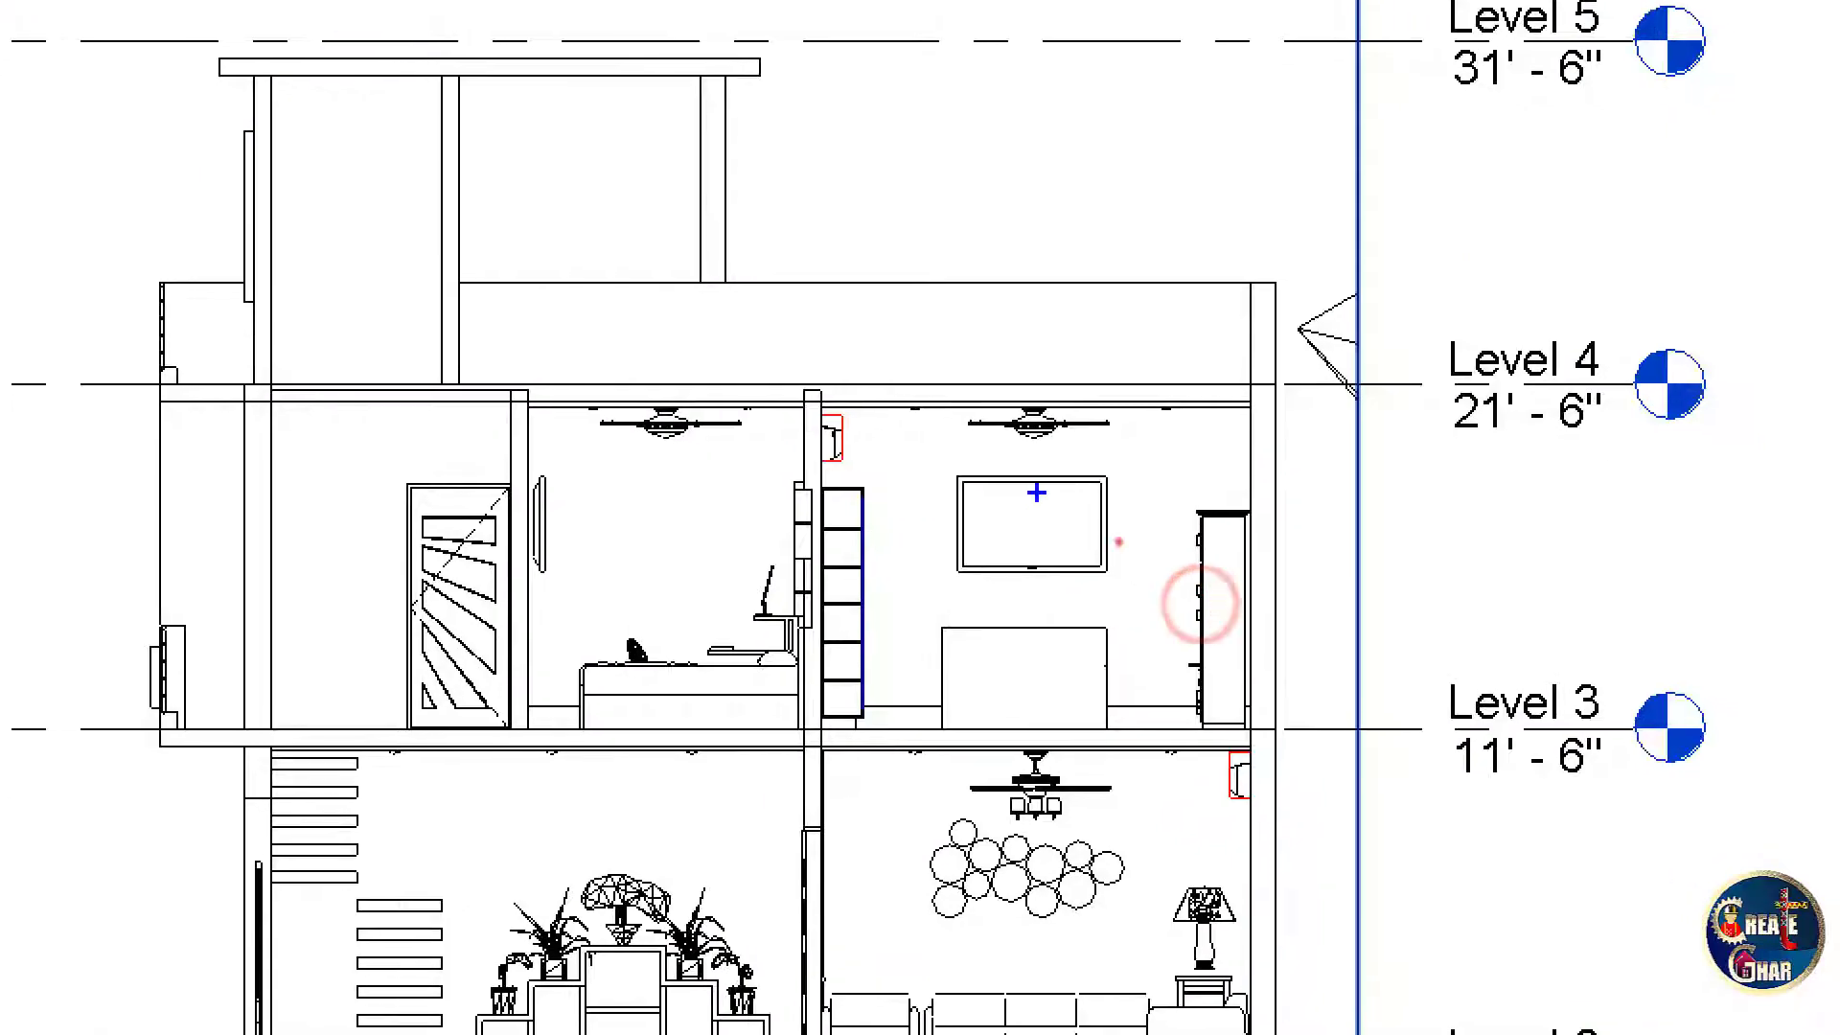
mouse_move(902, 500)
mouse_down()
mouse_move(1223, 534)
mouse_move(1016, 475)
mouse_up()
key(Escape)
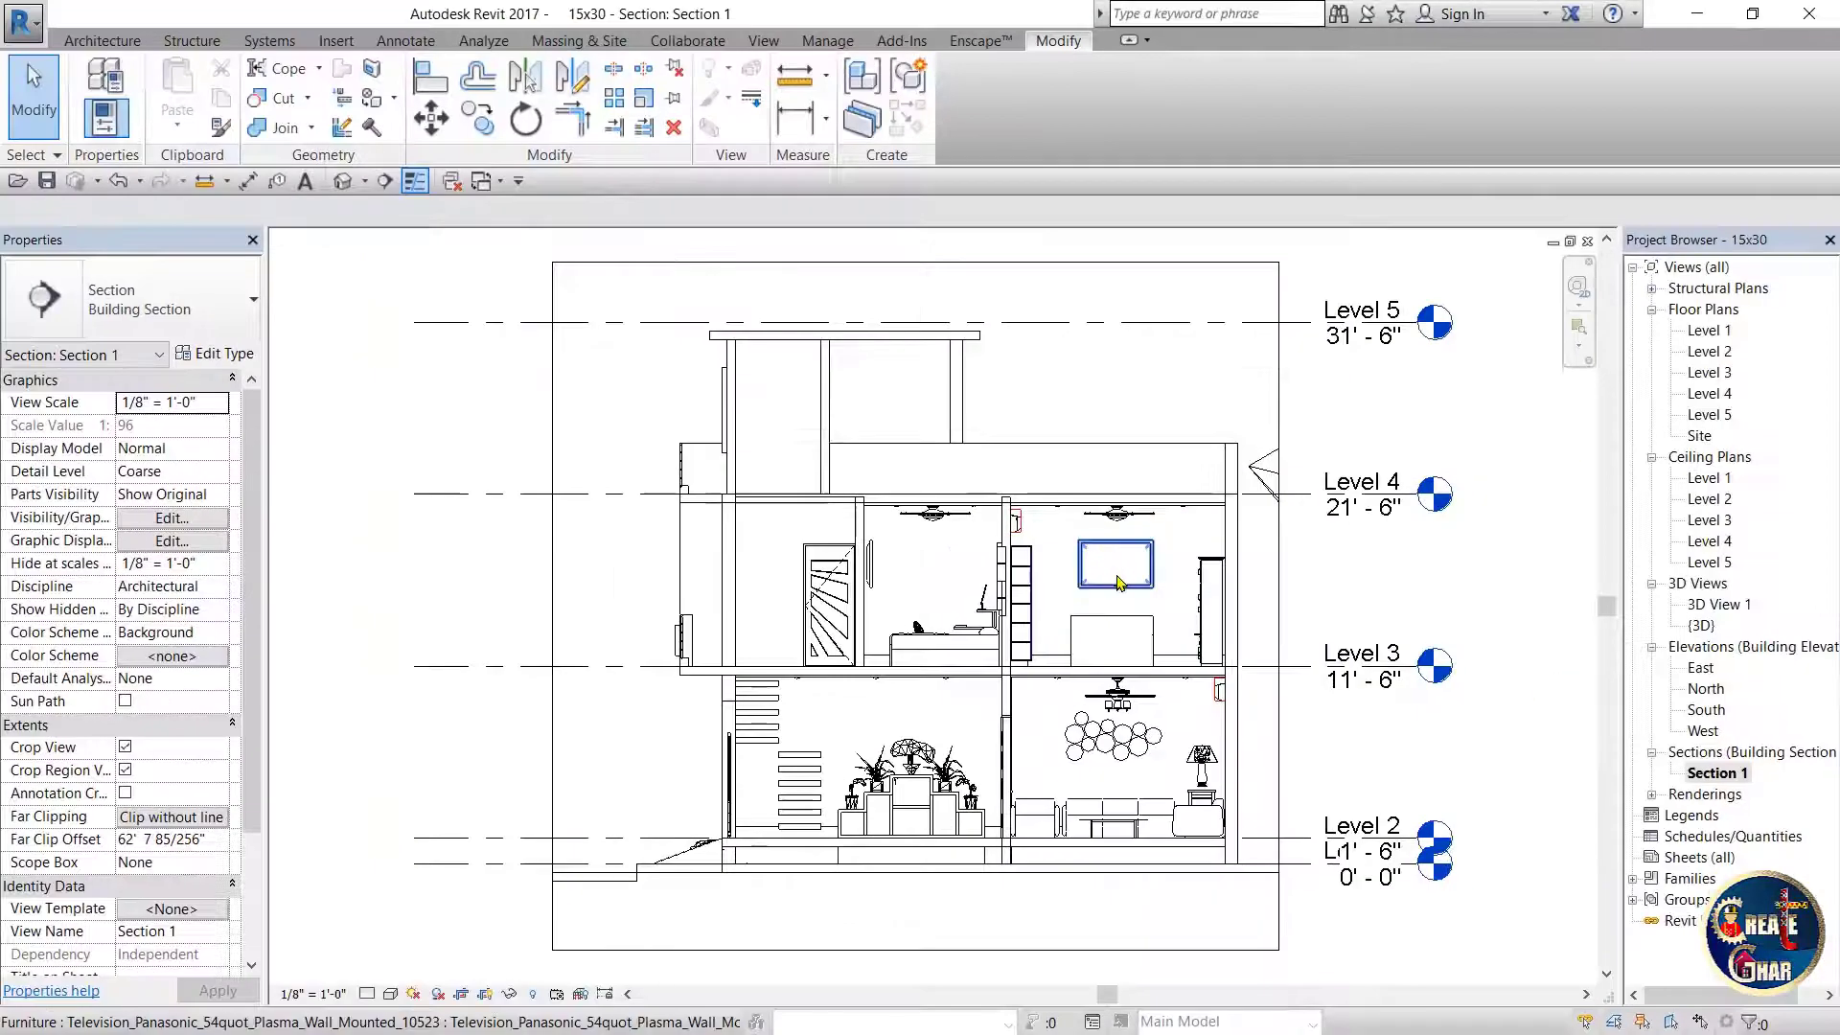
- Nudge the wall-mounted television in the rear Level 3 bedroom up to an elevation of 4' 9" and slightly towards the rear wall
click(1116, 573)
scroll(1185, 584, up, 3)
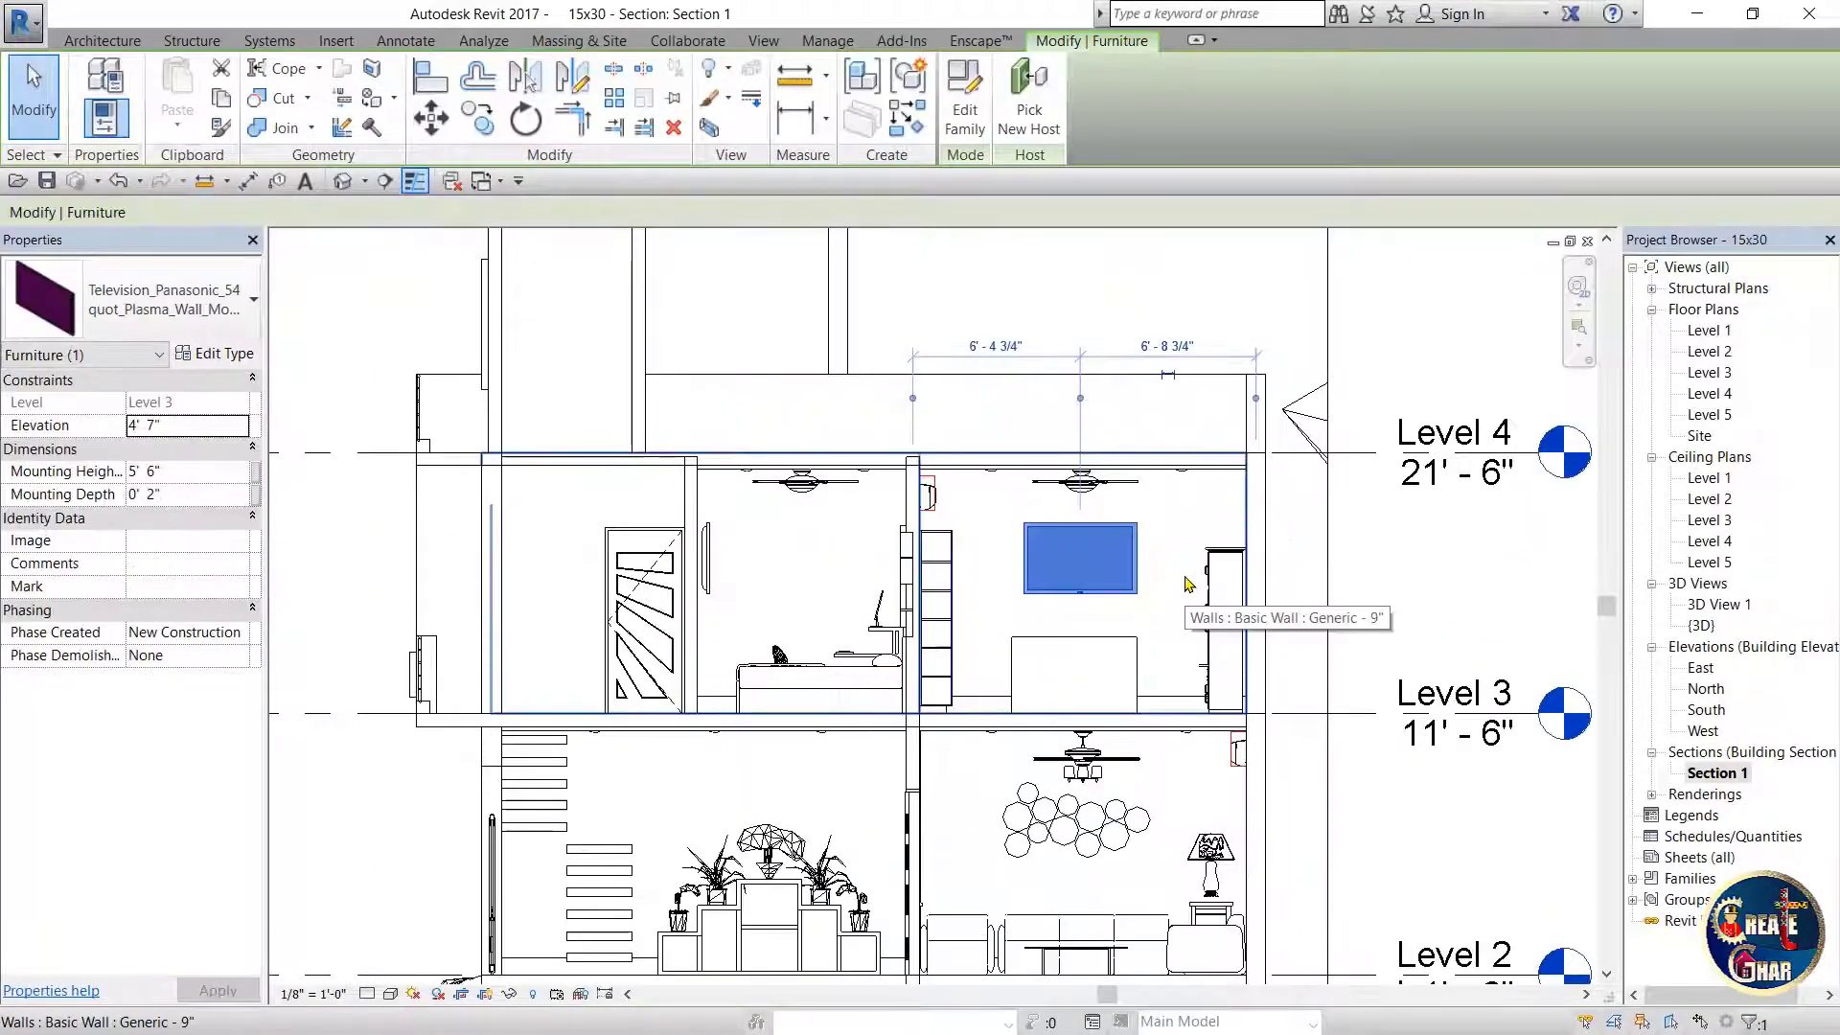
key(Left)
key(Right)
key(Up)
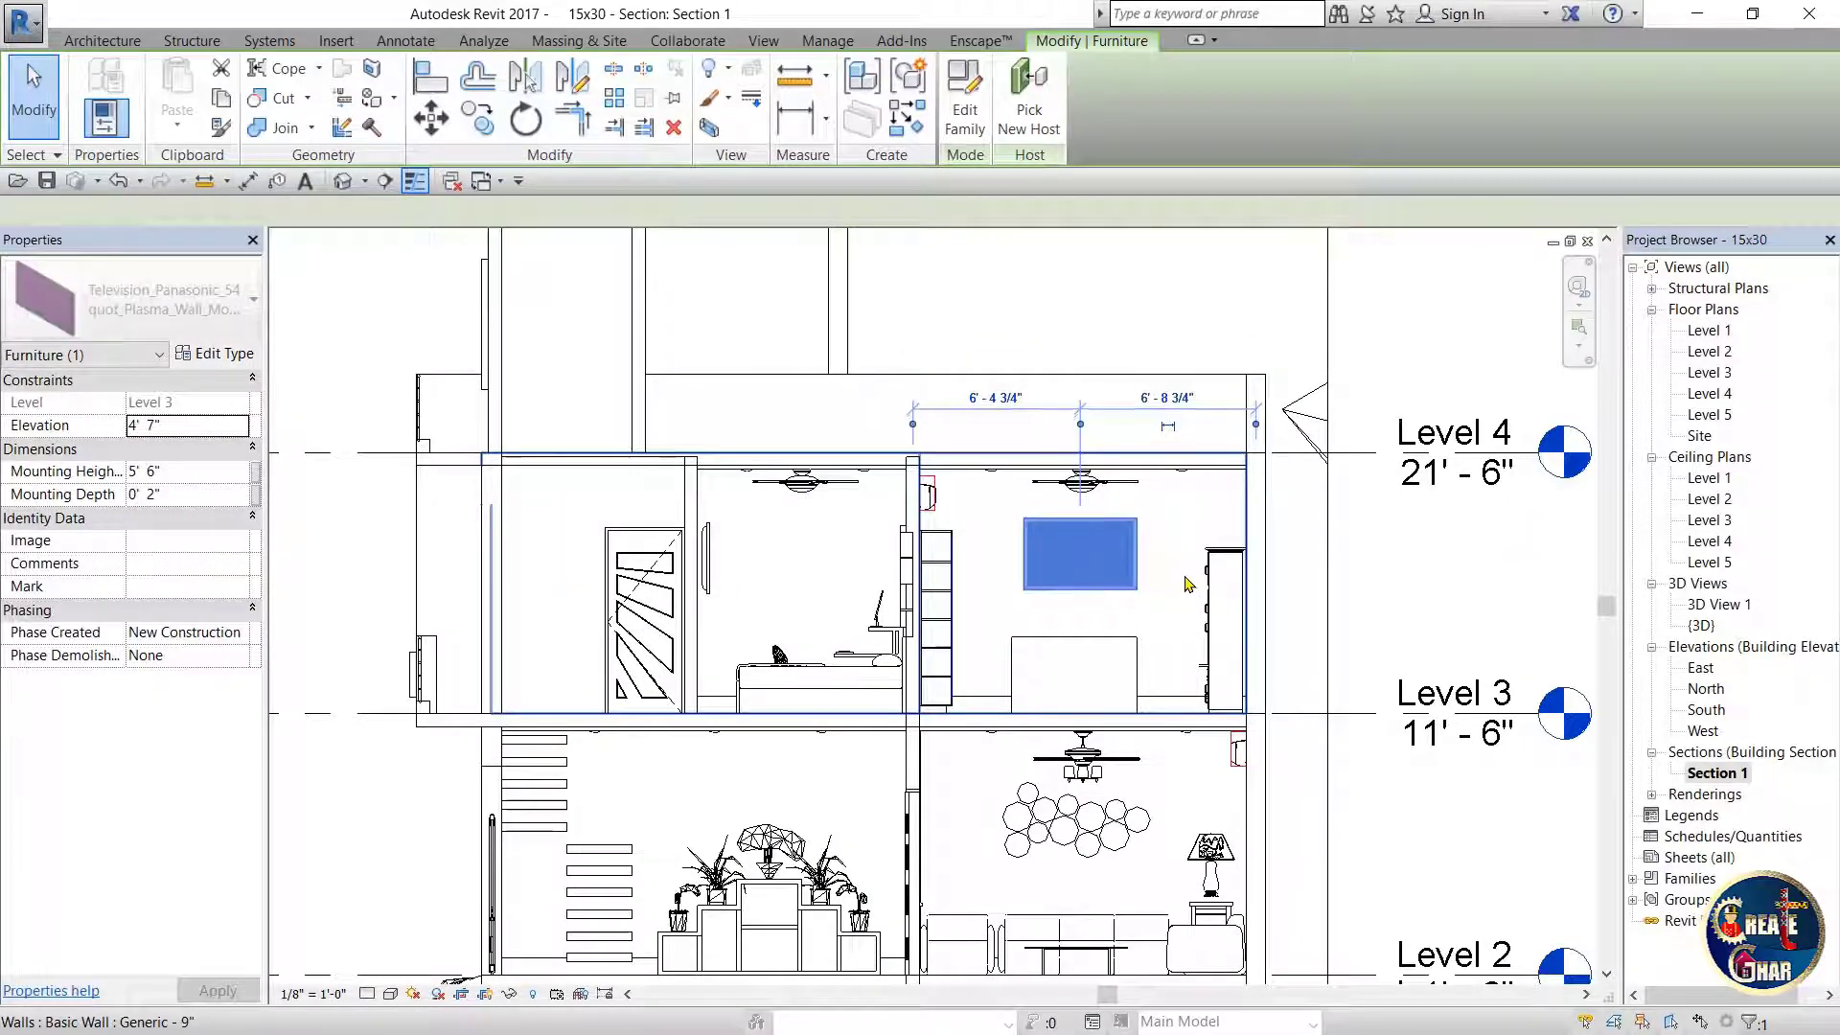
key(Right)
scroll(1126, 561, up, 2)
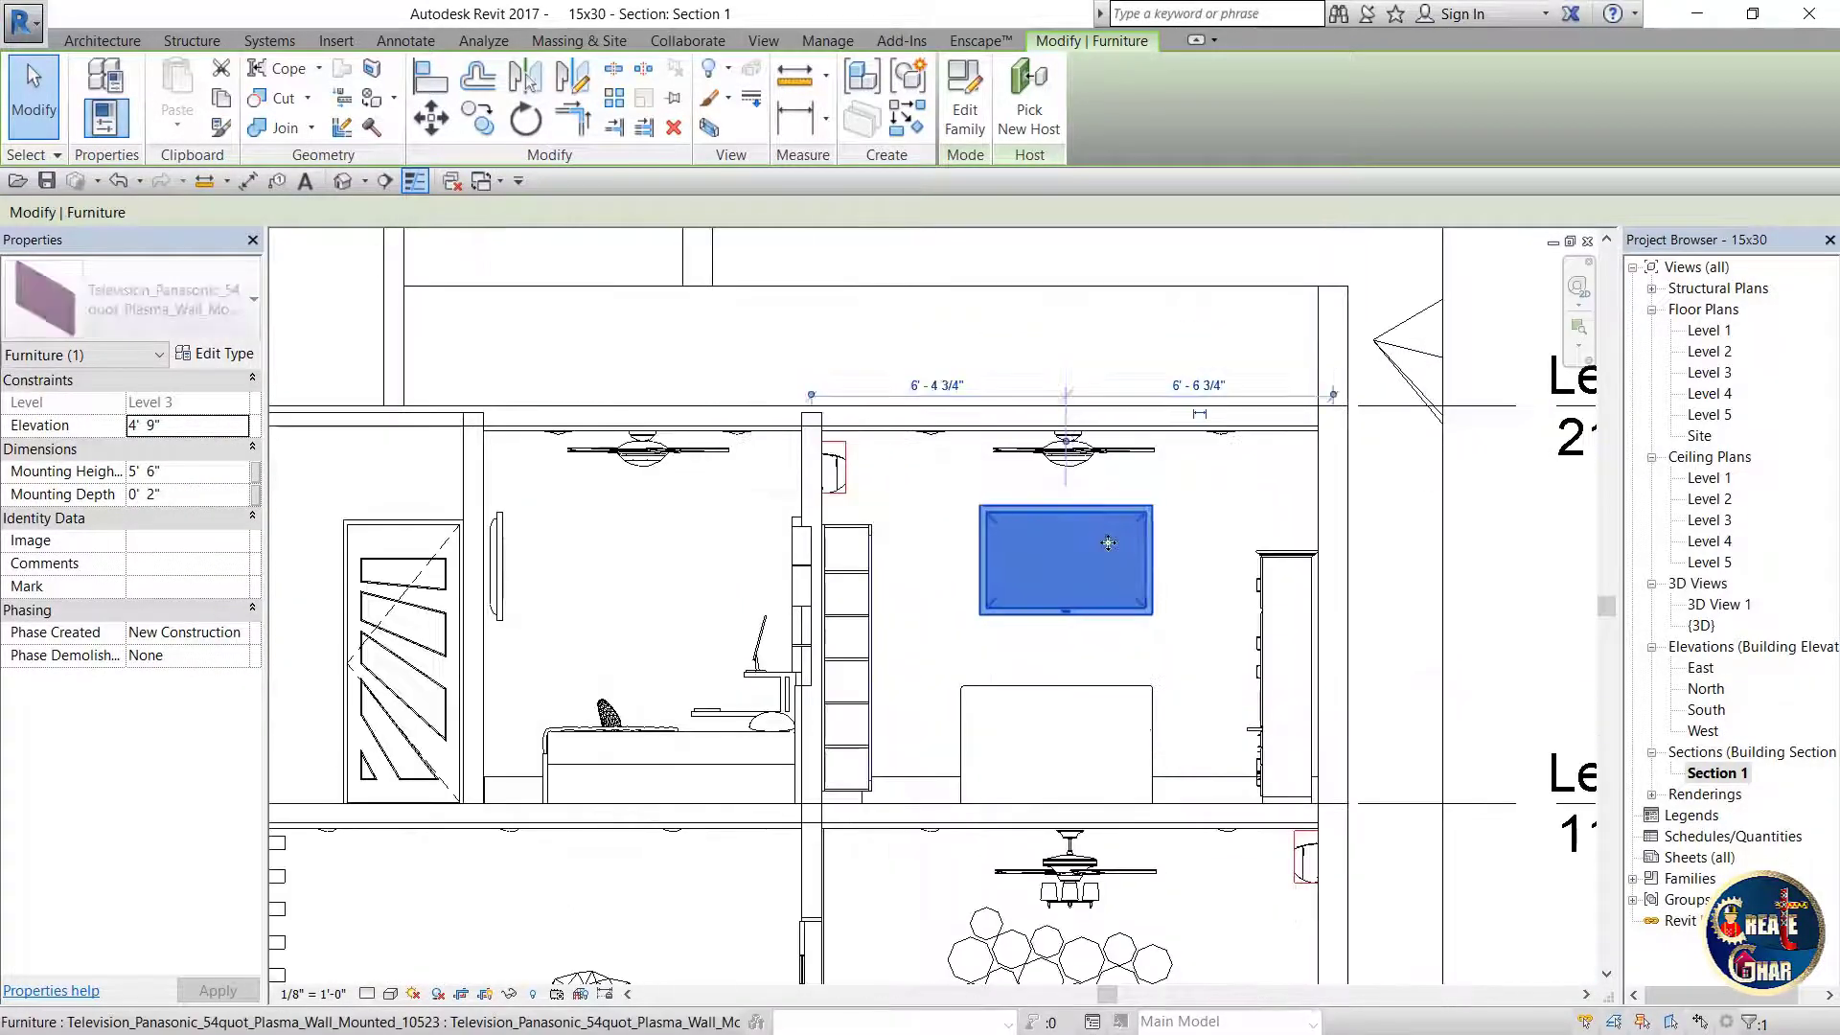
scroll(1111, 619, down, 4)
key(Escape)
scroll(1161, 569, up, 4)
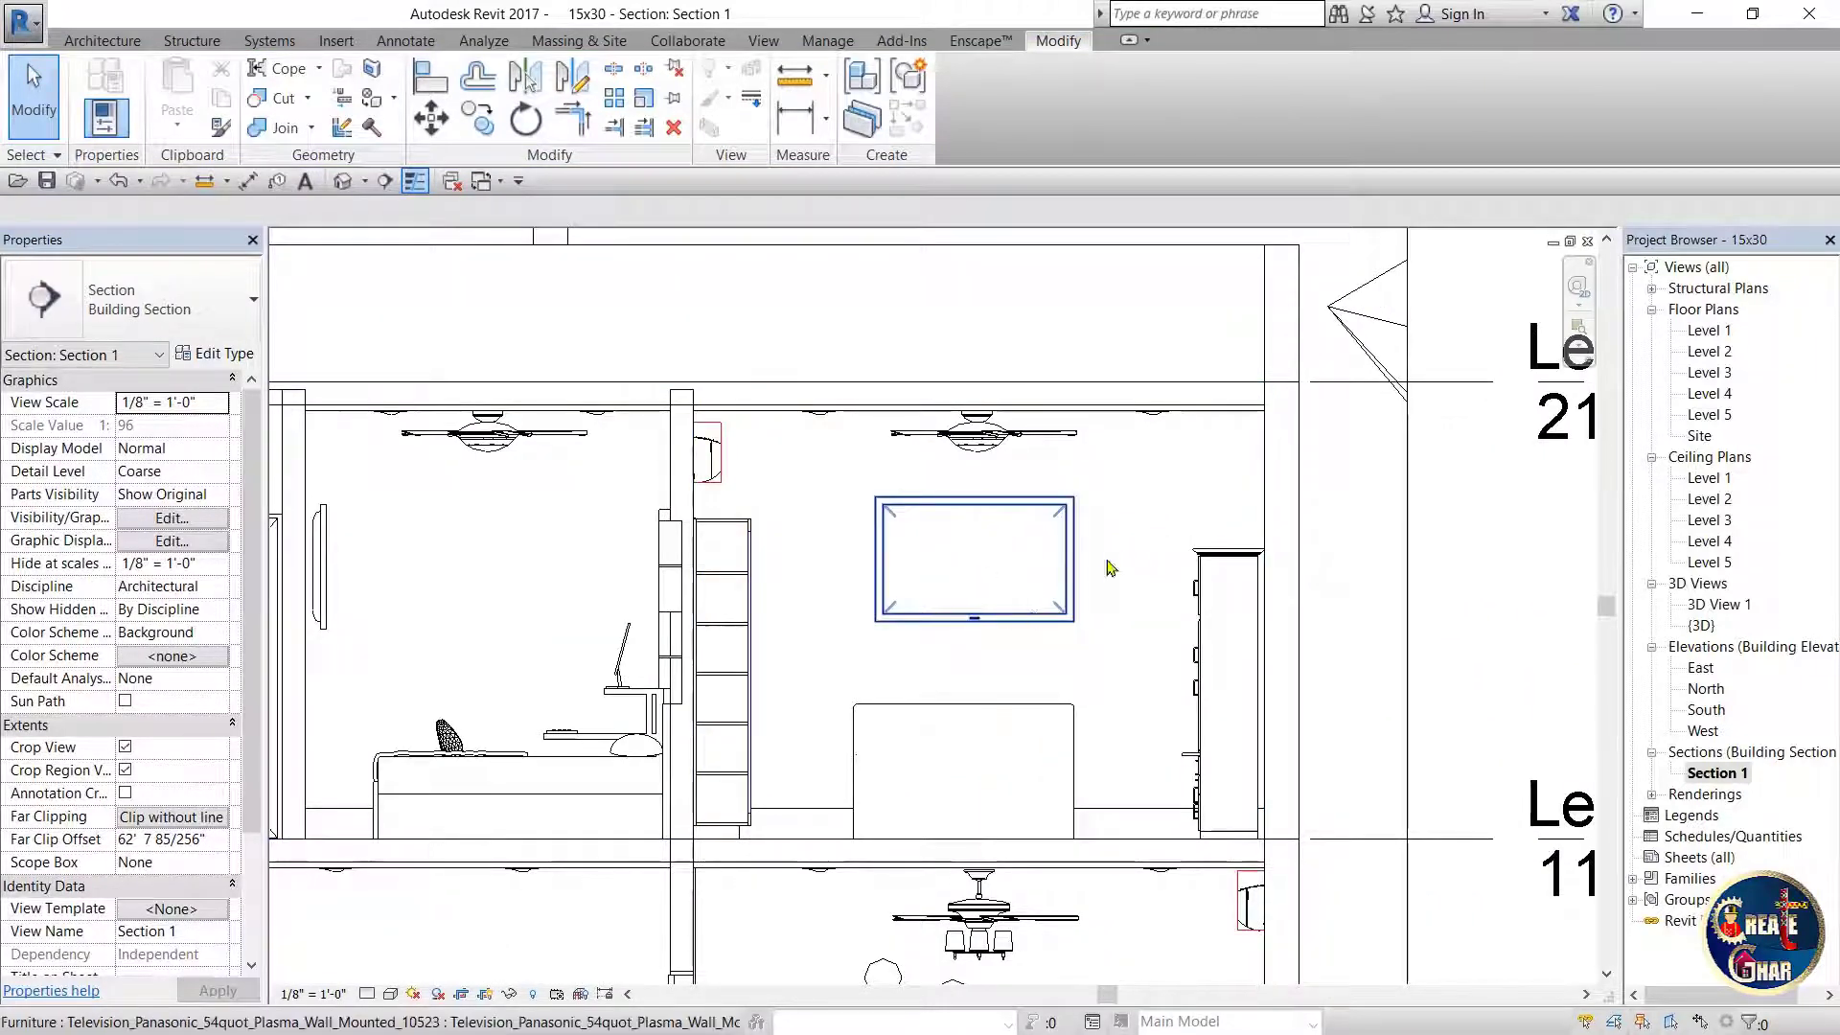
scroll(1107, 575, down, 2)
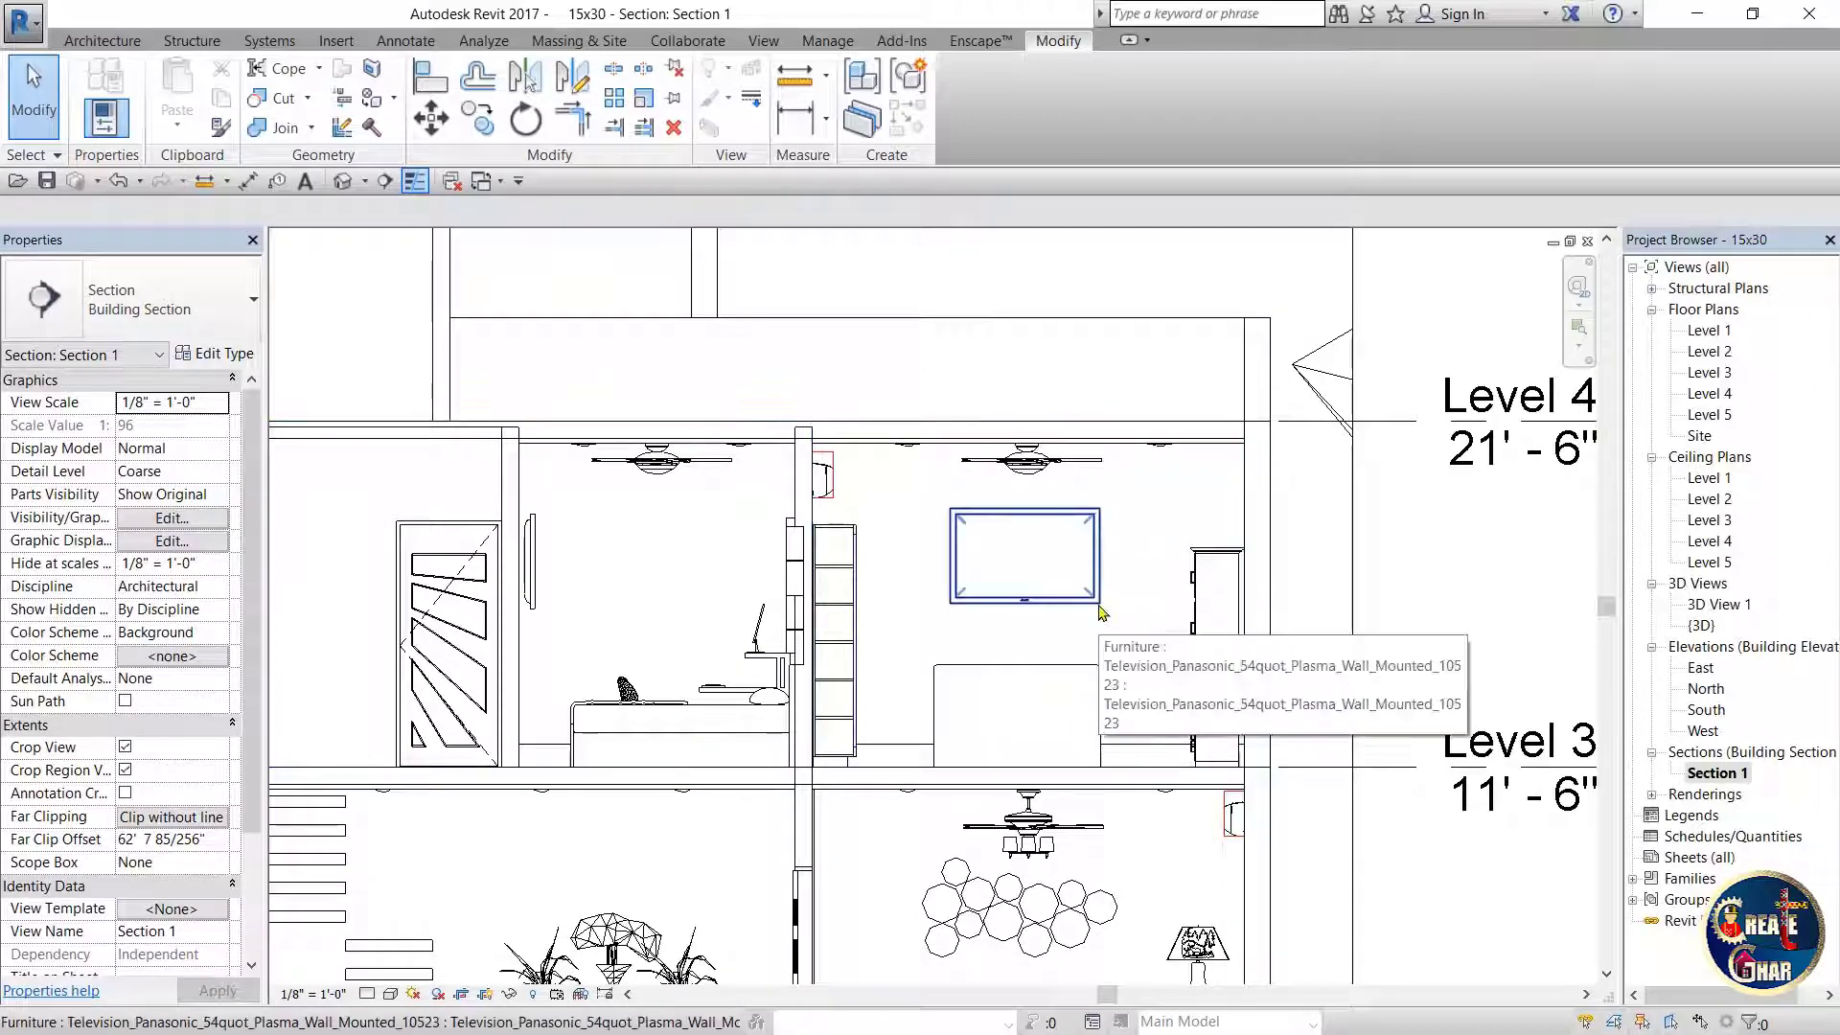
scroll(1102, 595, down, 2)
scroll(1078, 616, down, 2)
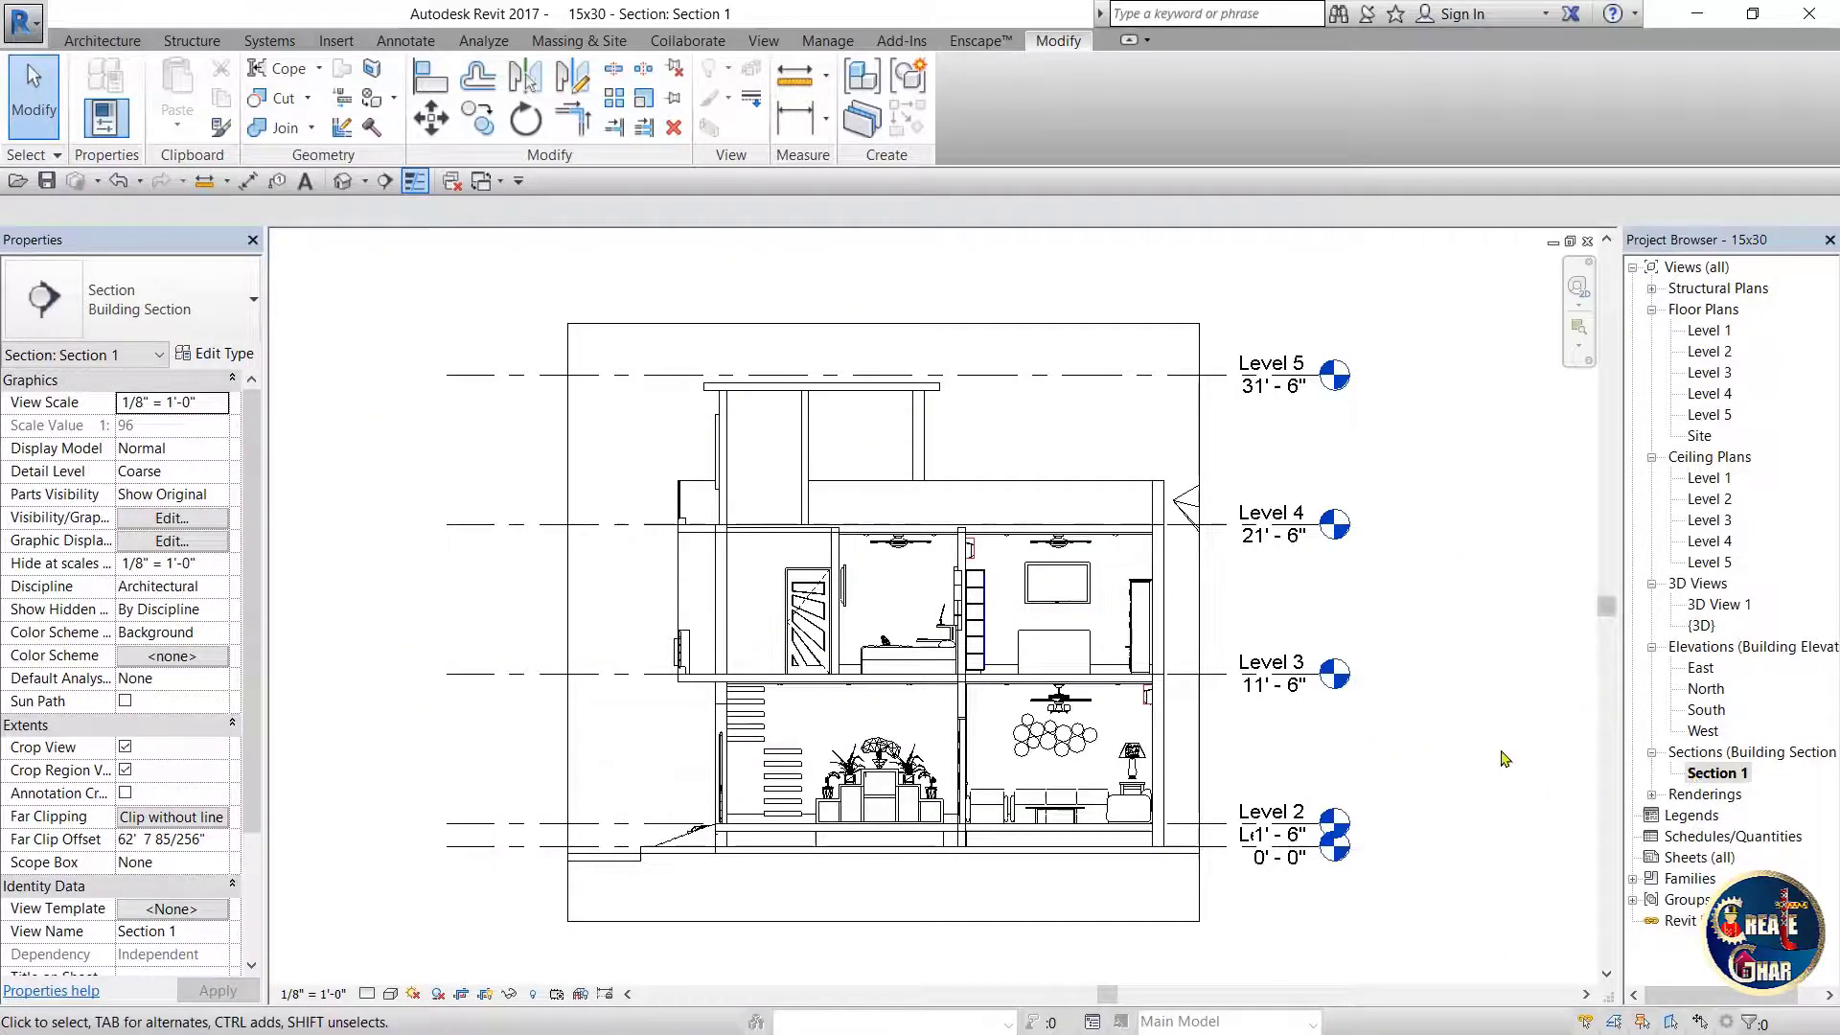
- Return to the Level 3 floor plan with the lengthwise section line through the house in view
key(ctrl+Tab)
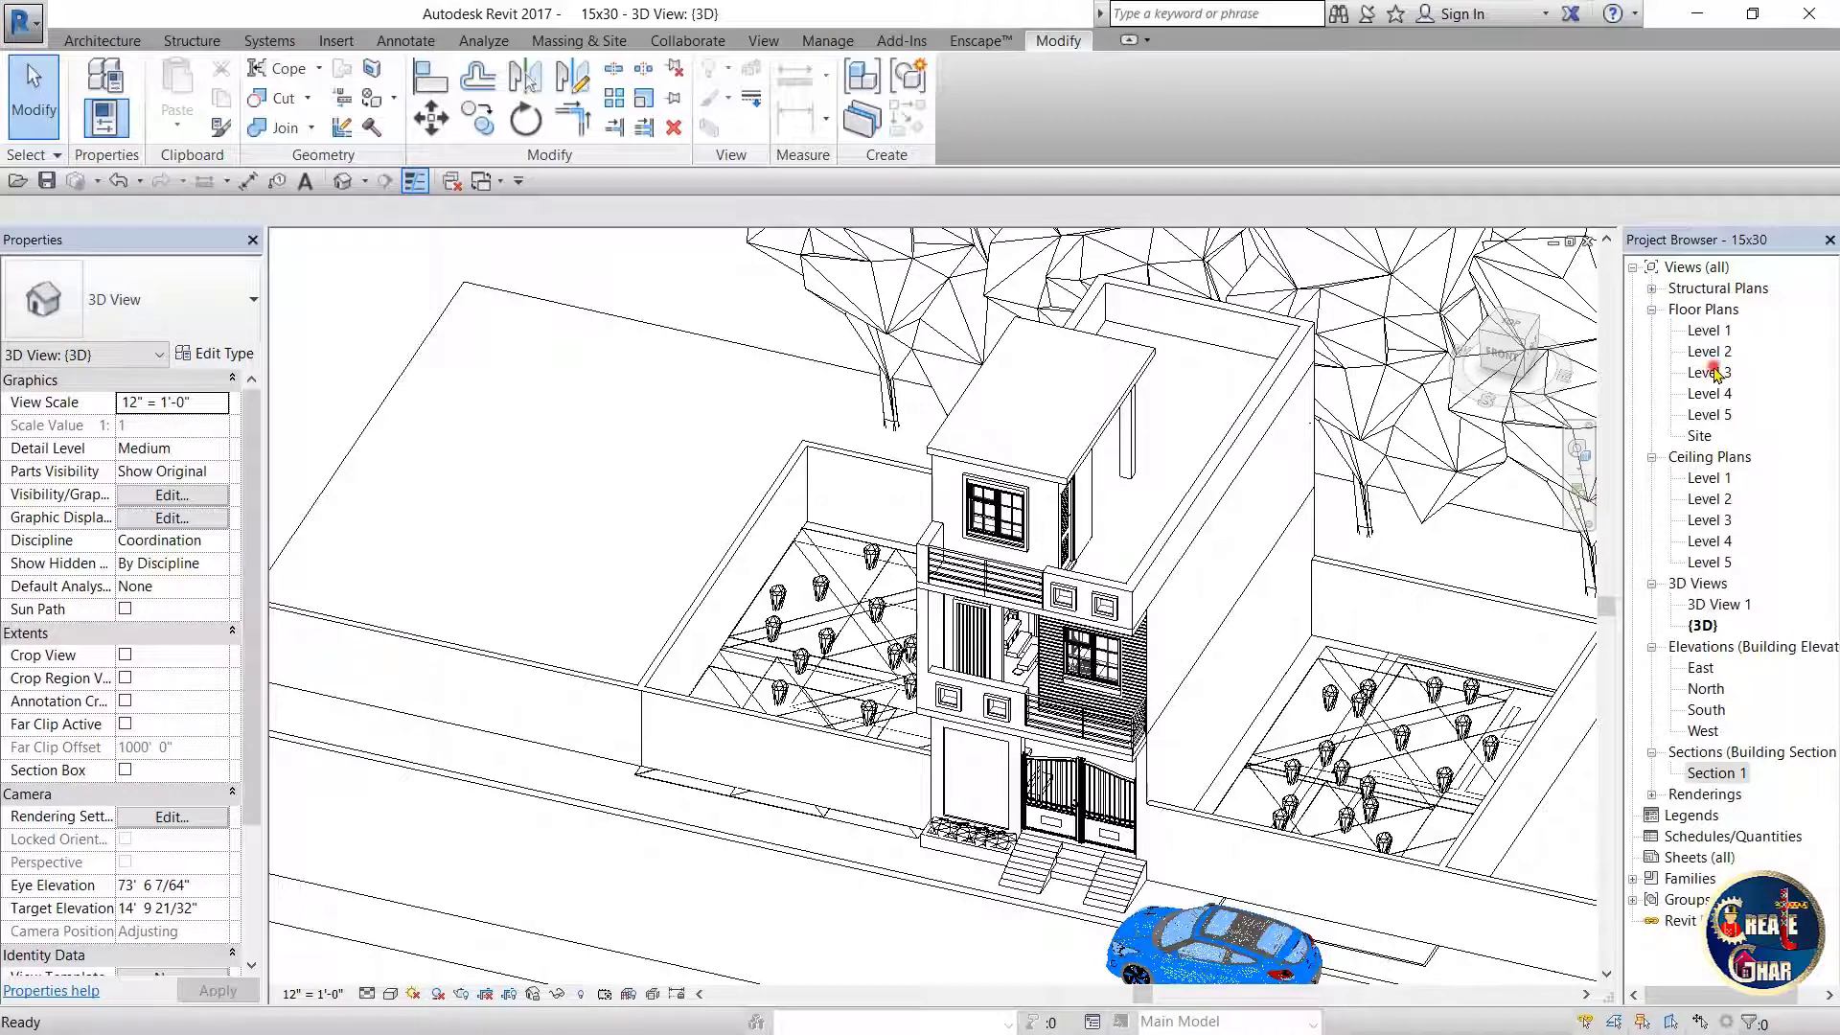
double_click(1712, 372)
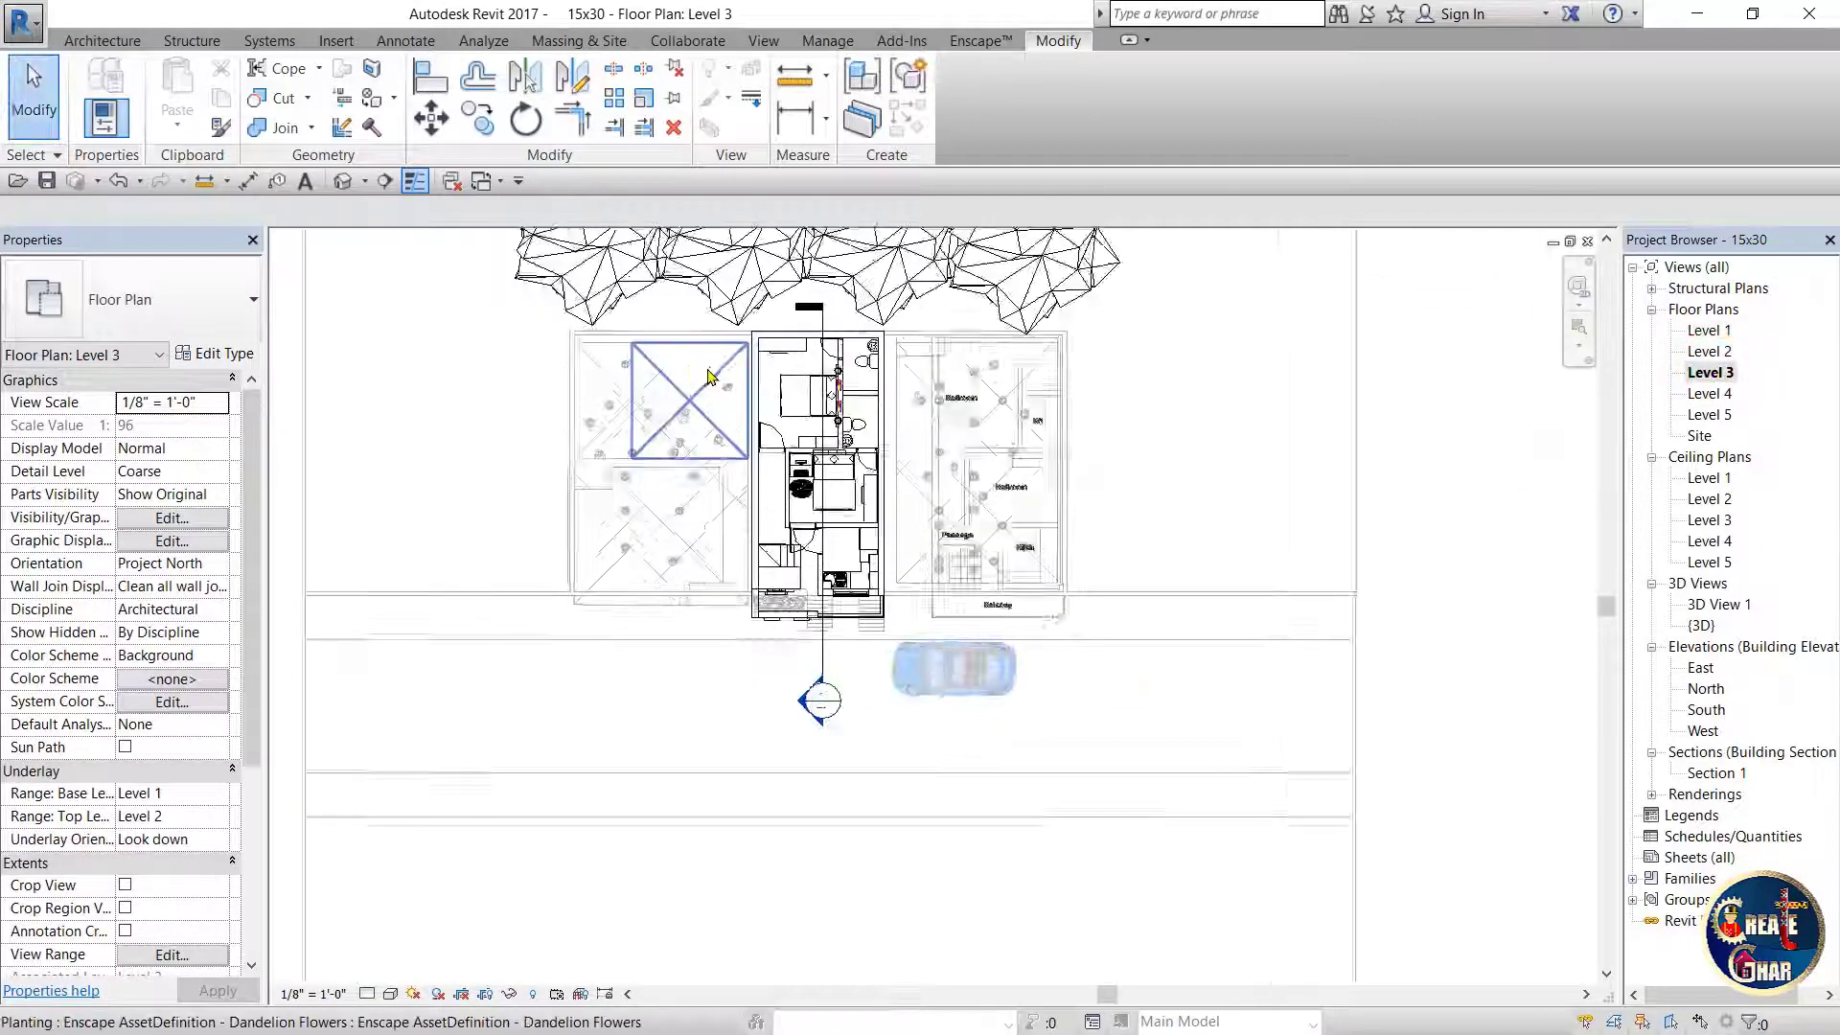
scroll(710, 377, up, 2)
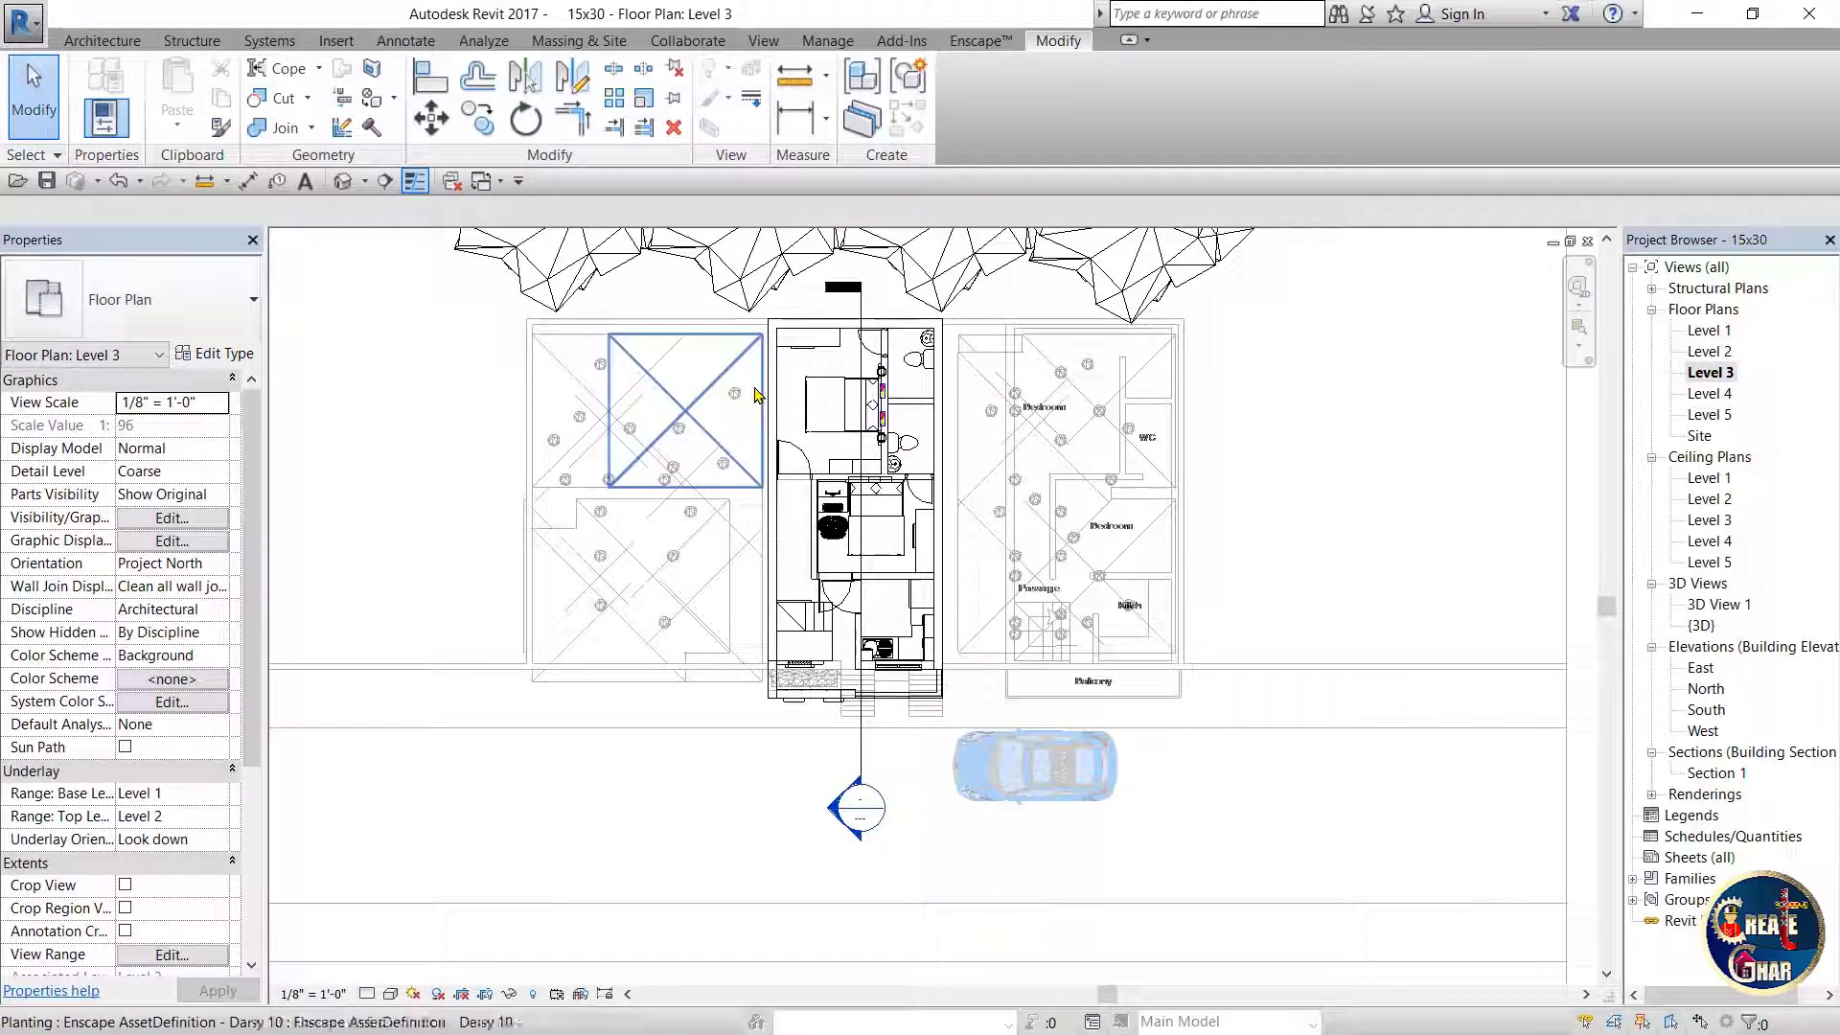
- Draw a building section crosswise through the bedroom with the computer desk, past the foot of its bed, from the west plot to the east plot, facing north
click(384, 180)
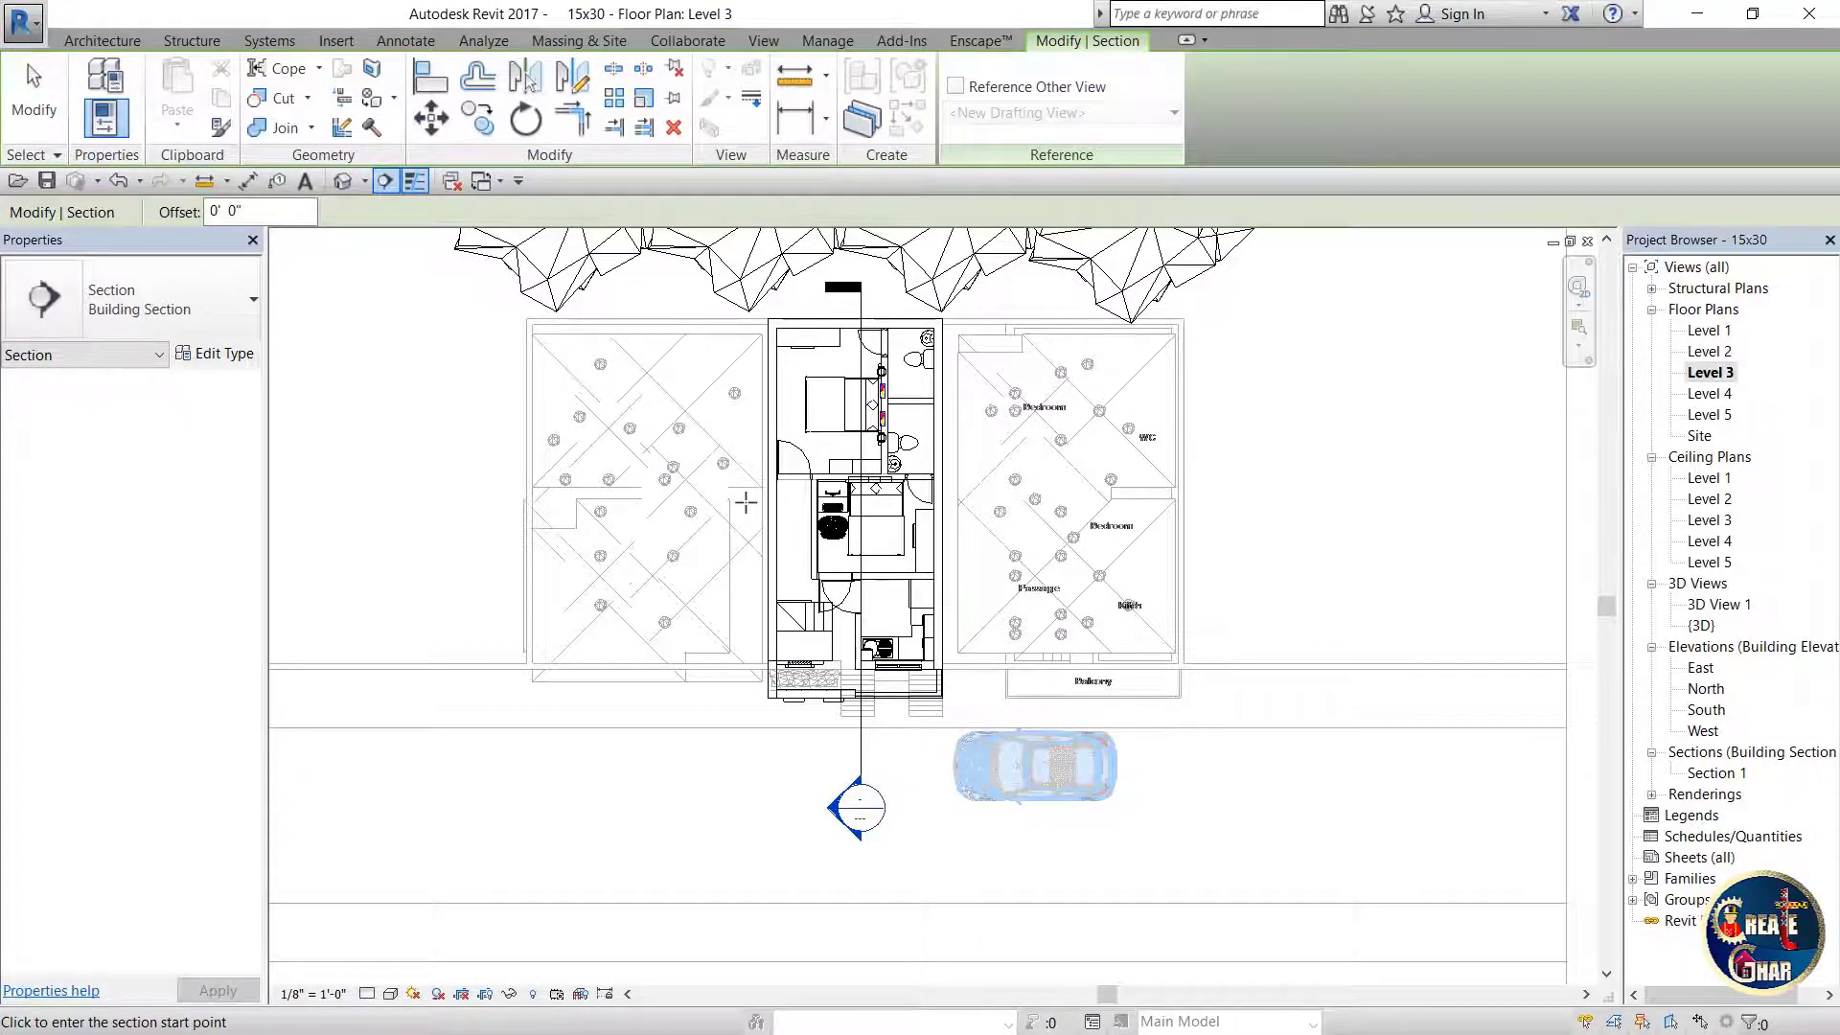
scroll(840, 546, up, 7)
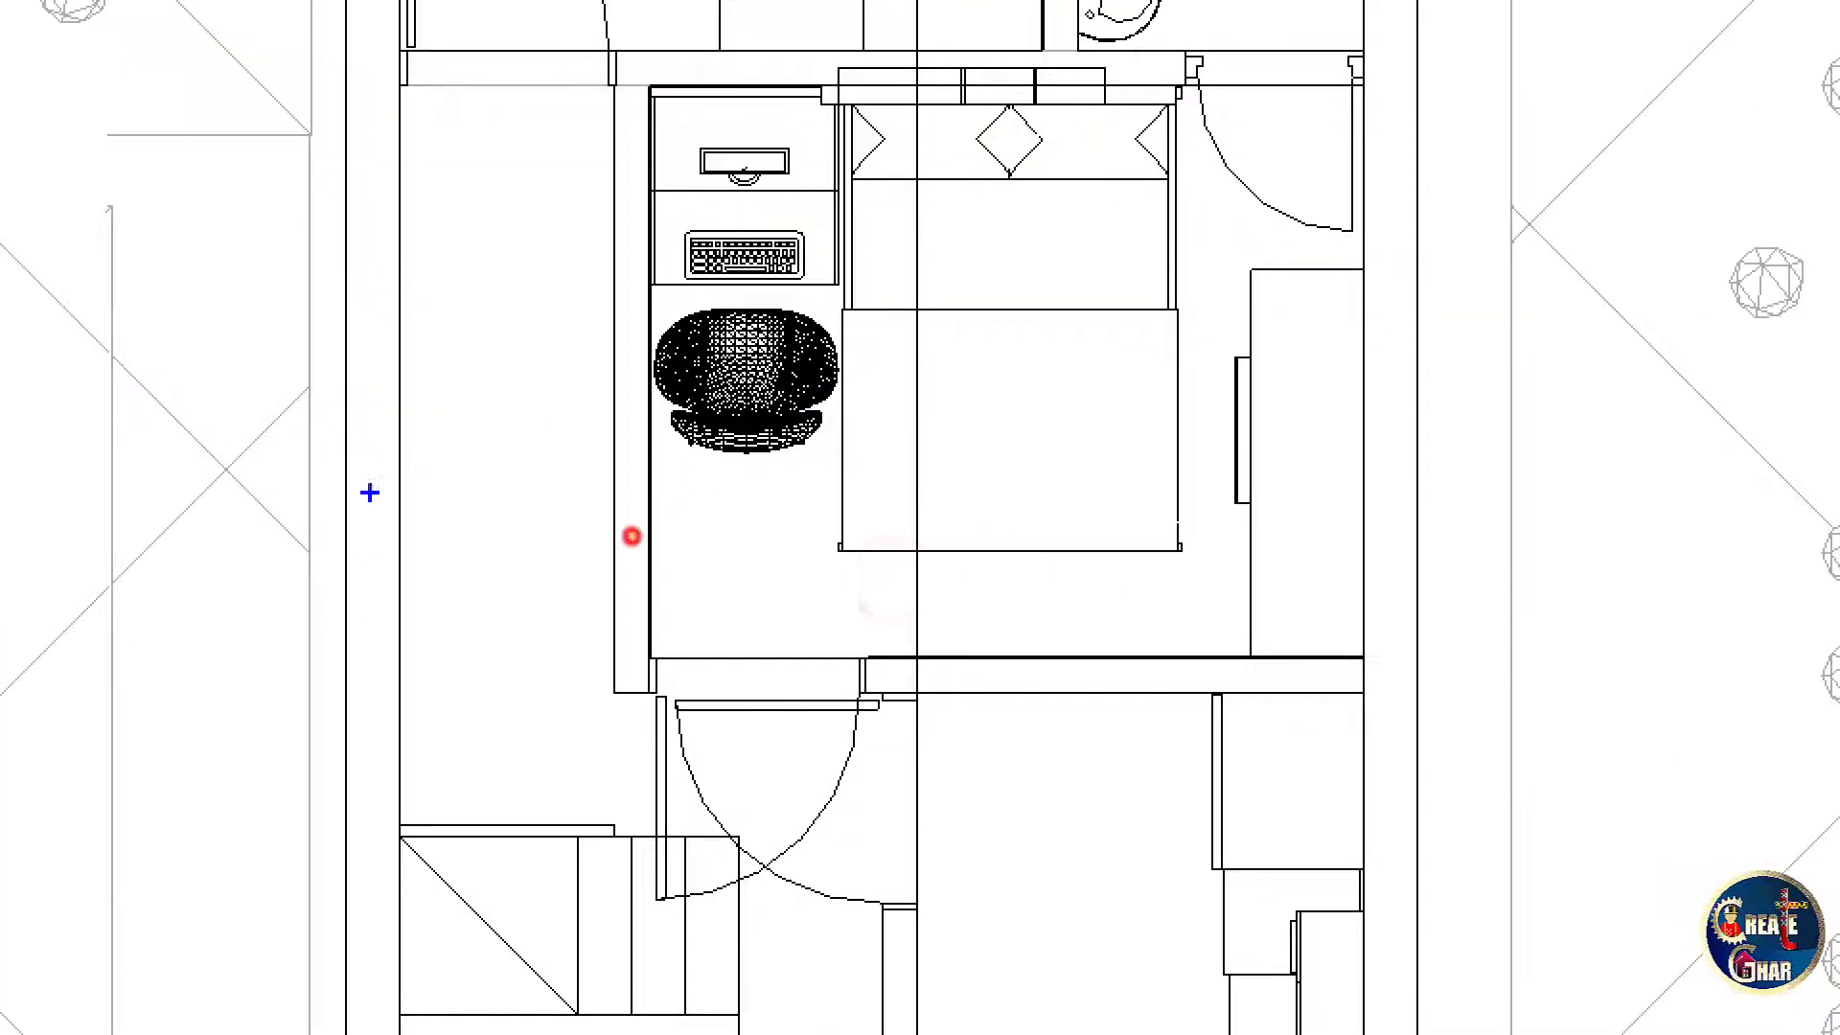
drag(369, 495, 1782, 587)
mouse_move(1294, 191)
mouse_down()
mouse_move(998, 440)
mouse_move(947, 257)
mouse_up()
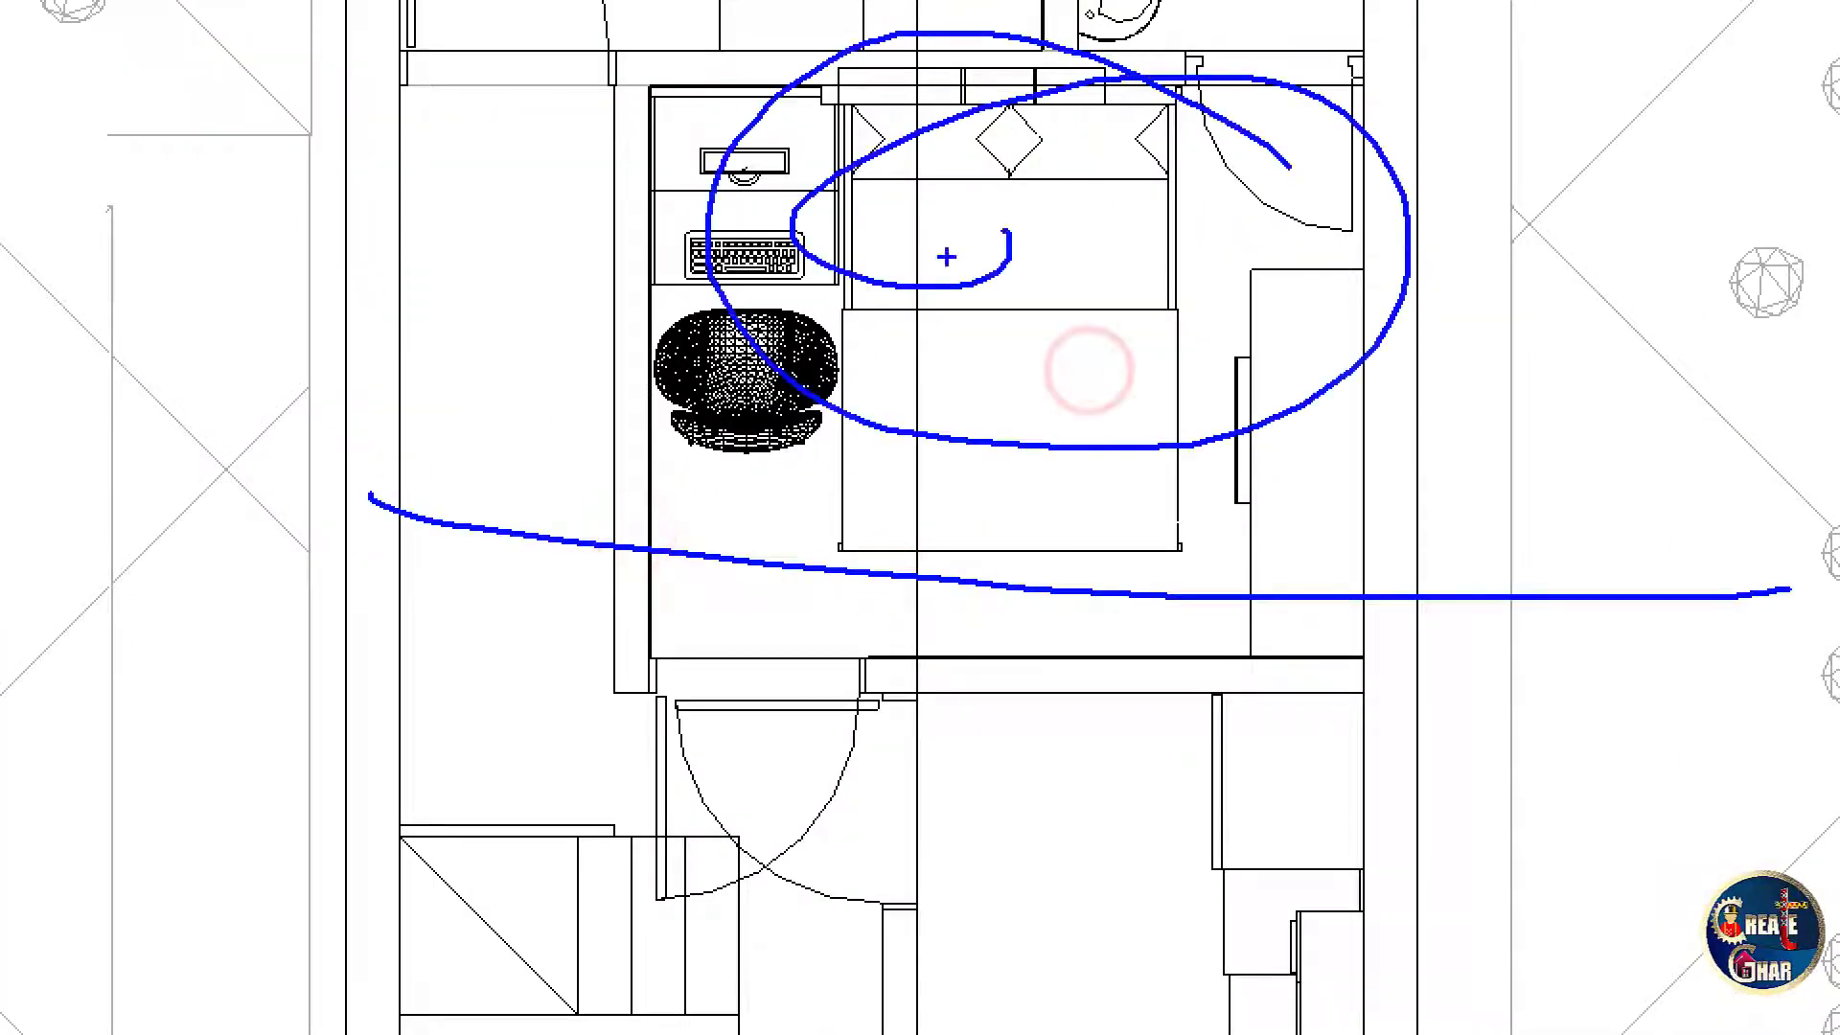
key(Escape)
scroll(939, 607, down, 1)
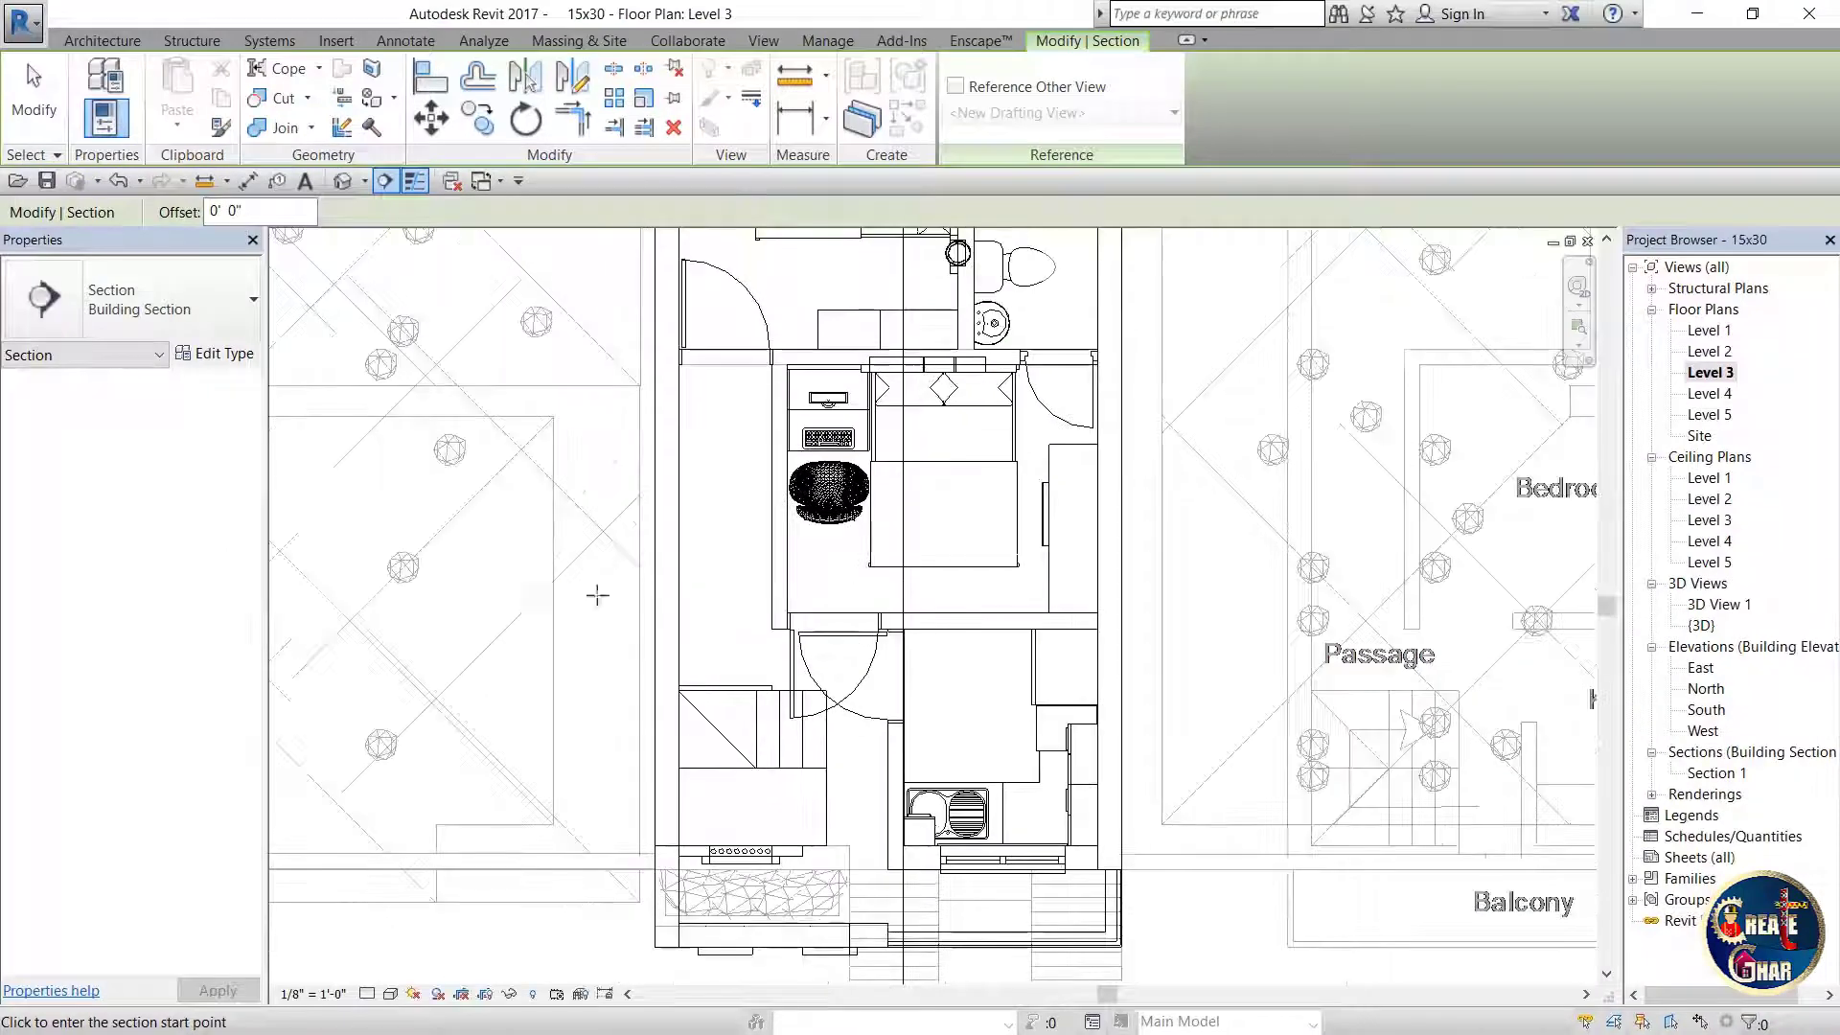
click(539, 608)
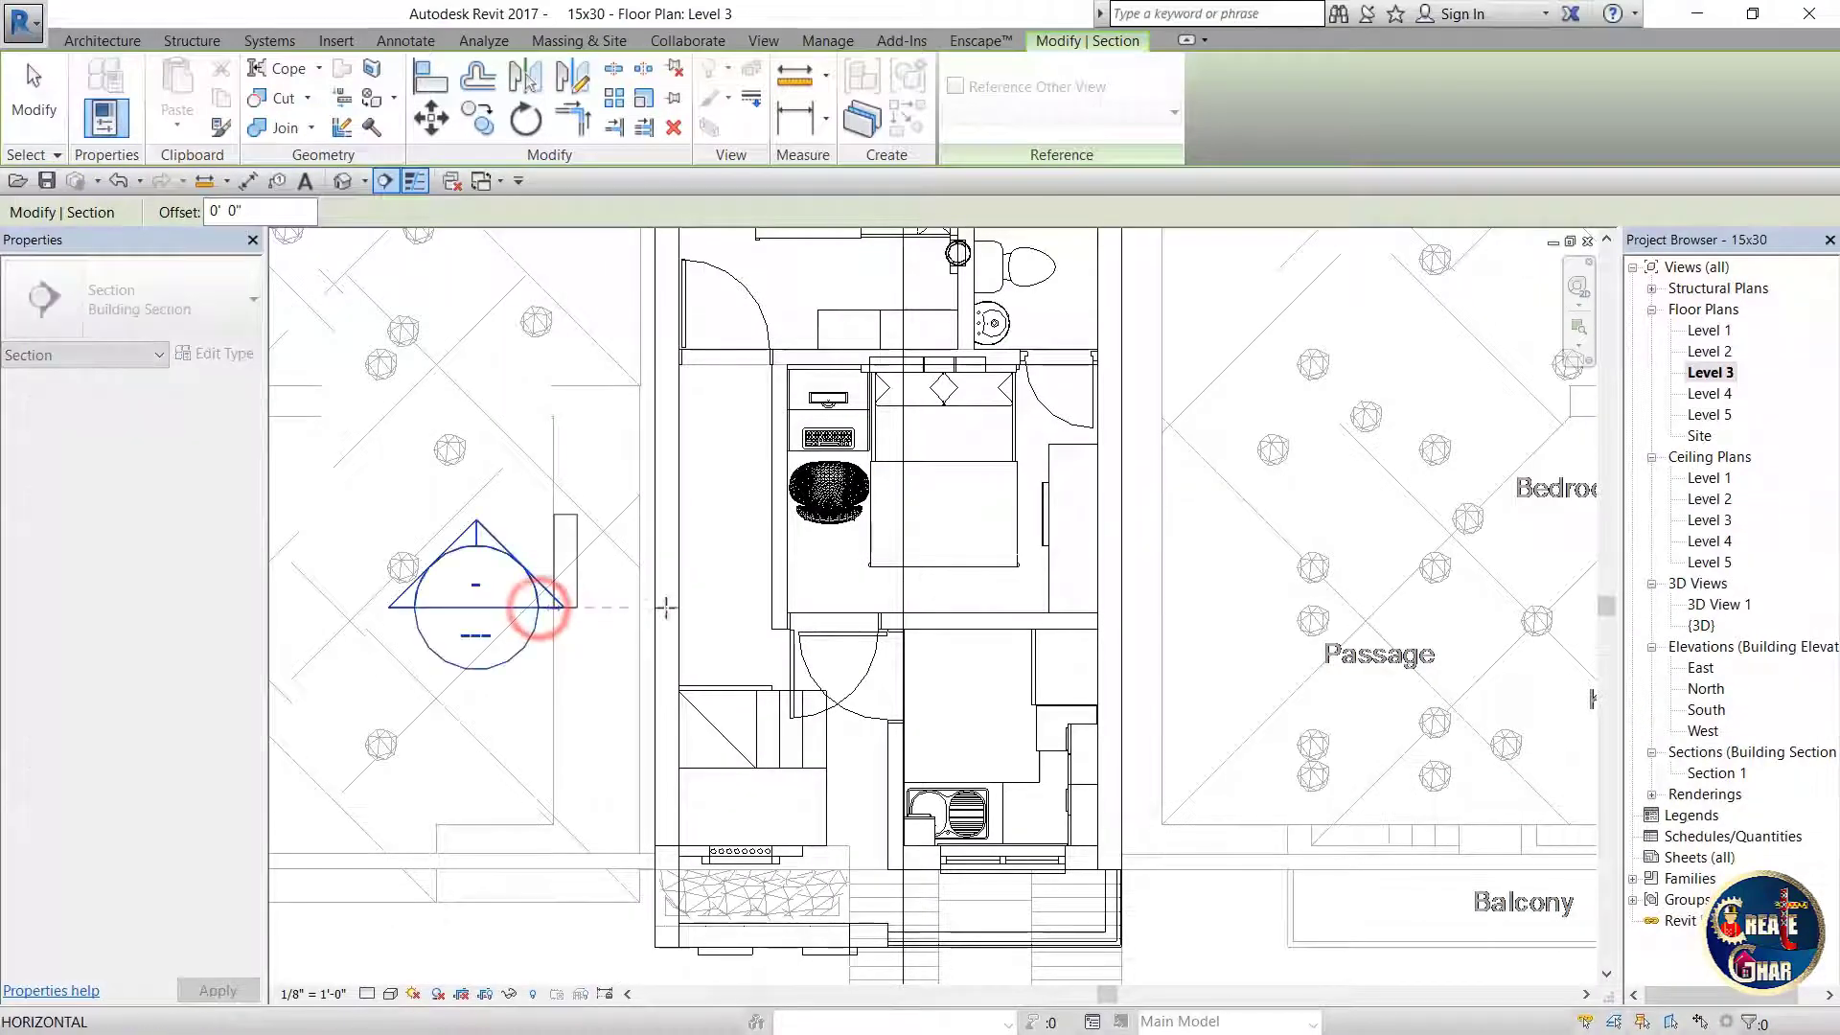
click(1361, 606)
scroll(1351, 602, down, 2)
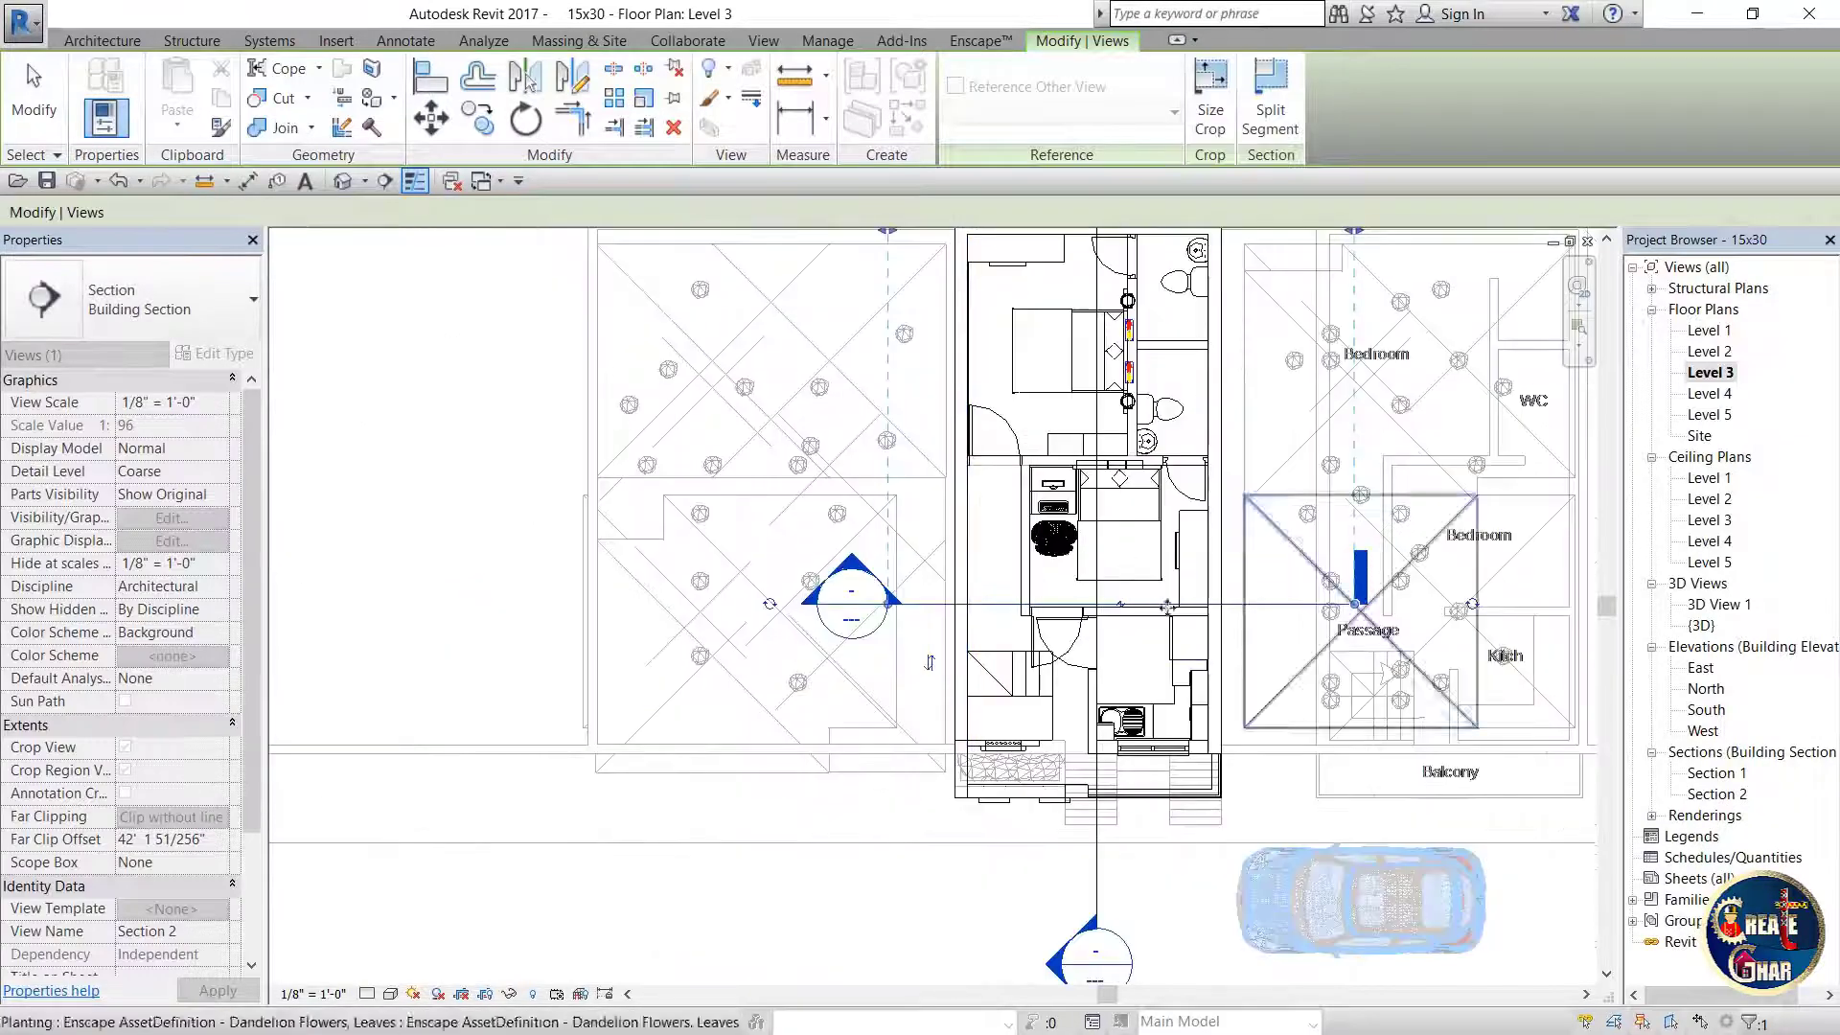
key(Escape)
scroll(1093, 565, down, 1)
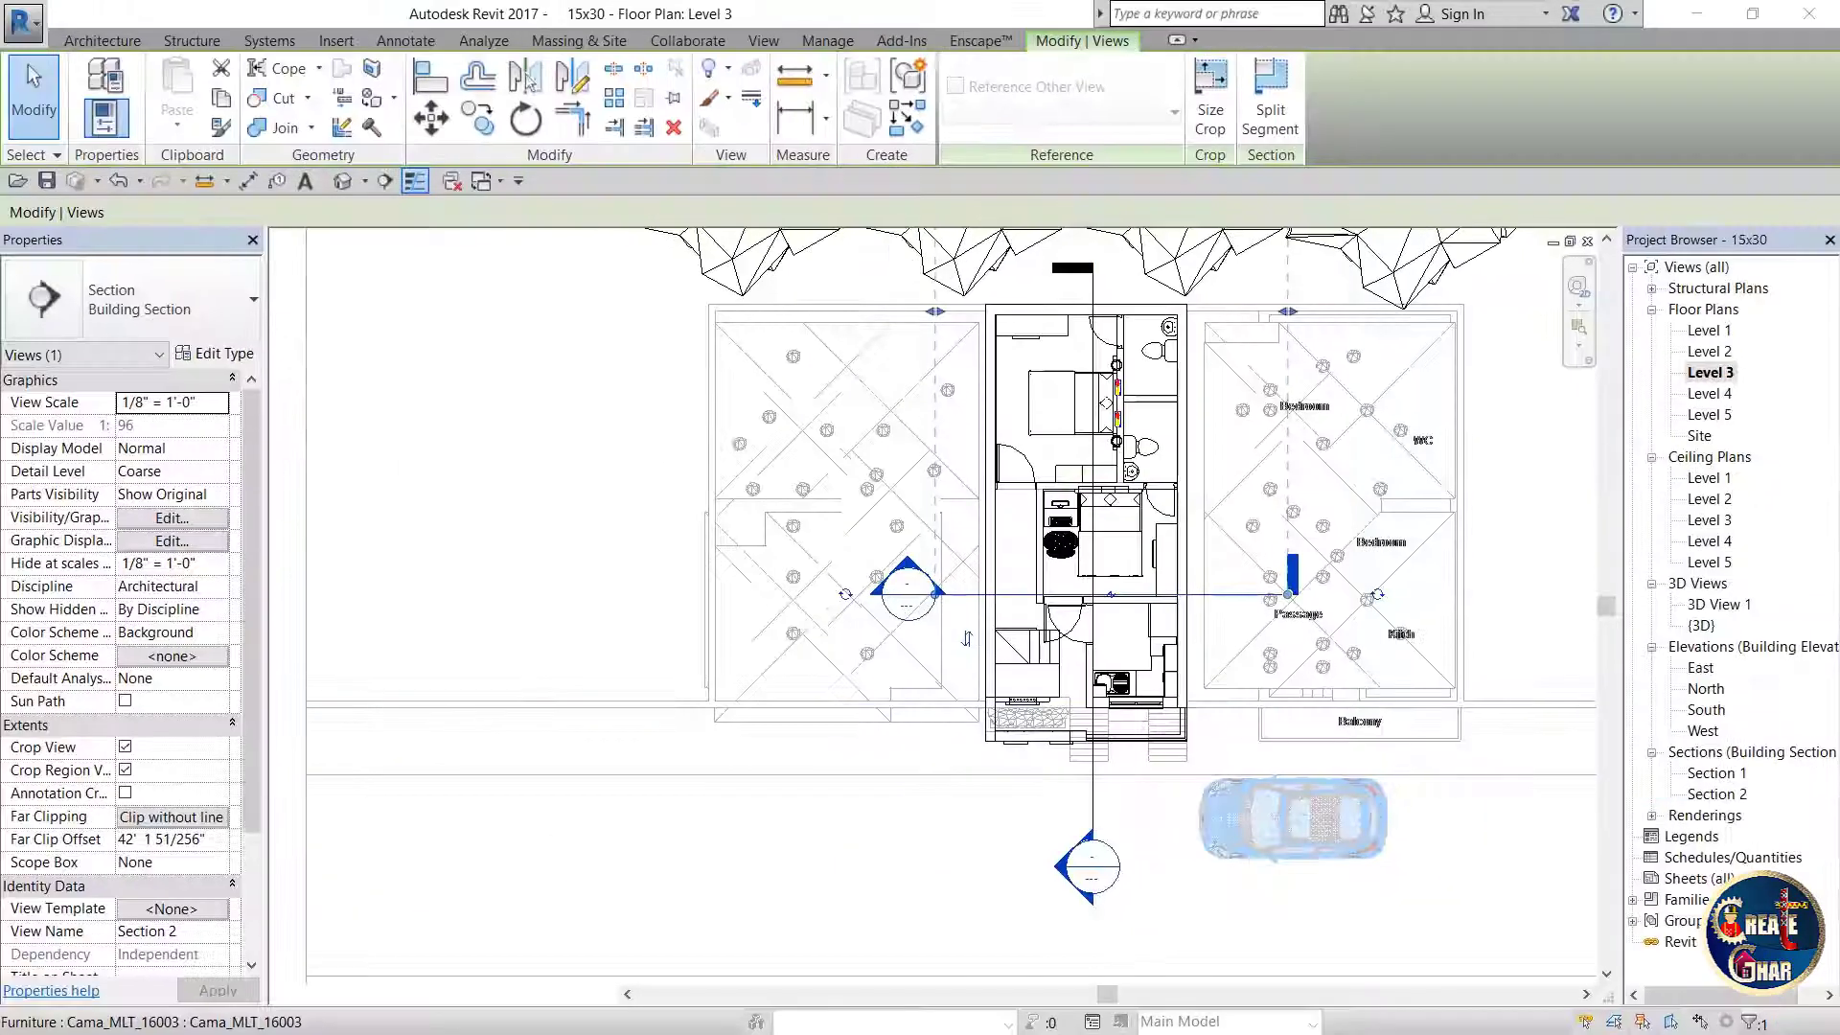
- Open the Section 2 view and examine the Level 3 bedroom's desk, bed, ceiling fan and doors in the crosswise cut
double_click(1725, 792)
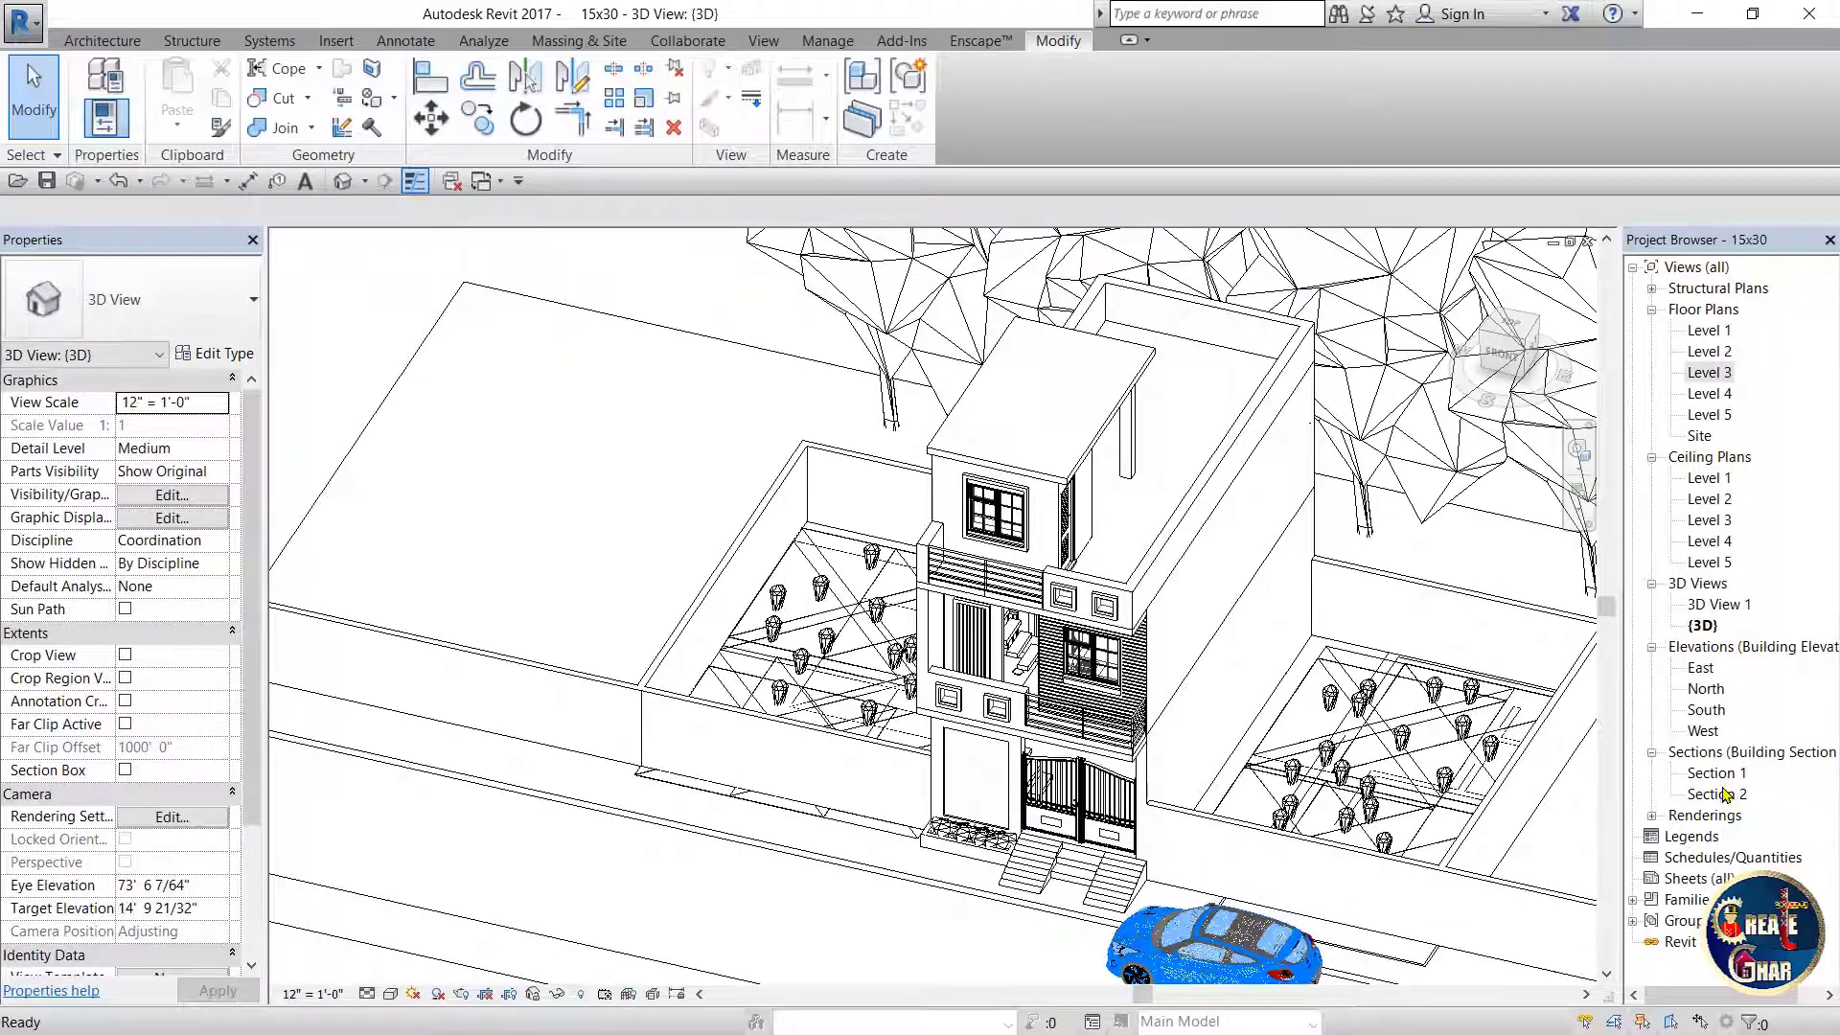
double_click(1725, 793)
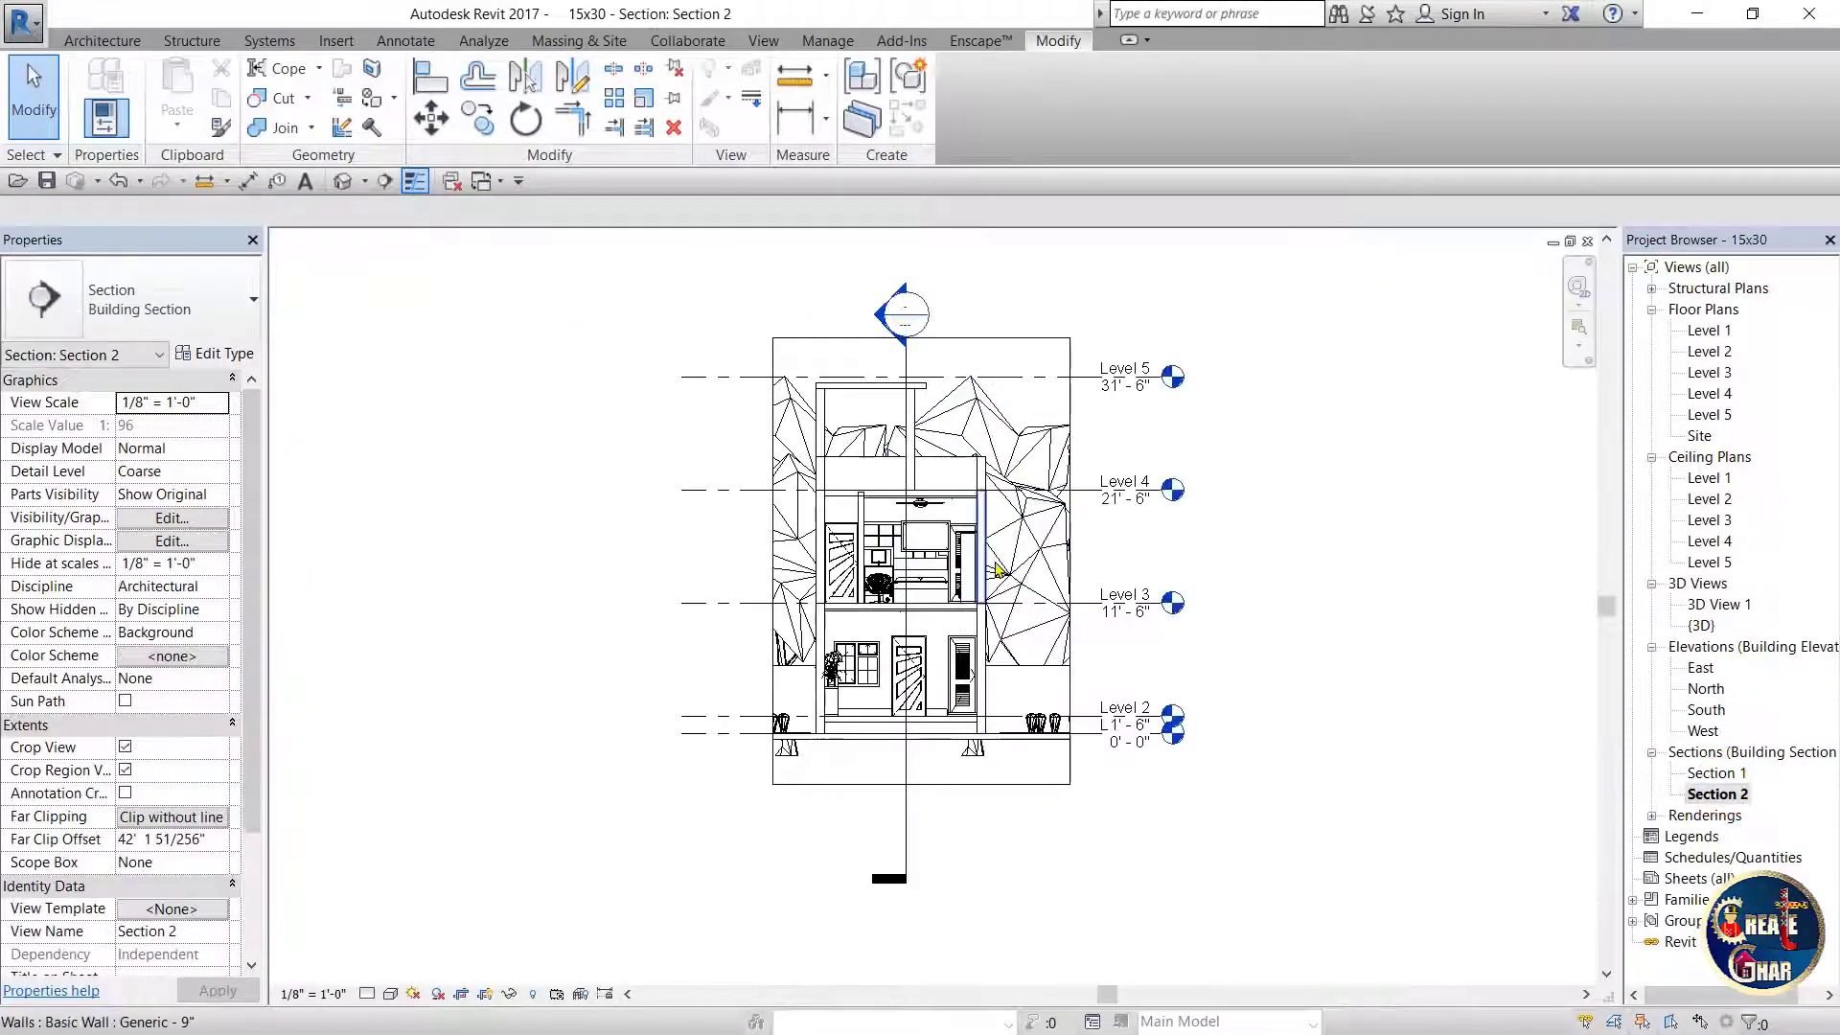
scroll(996, 569, up, 5)
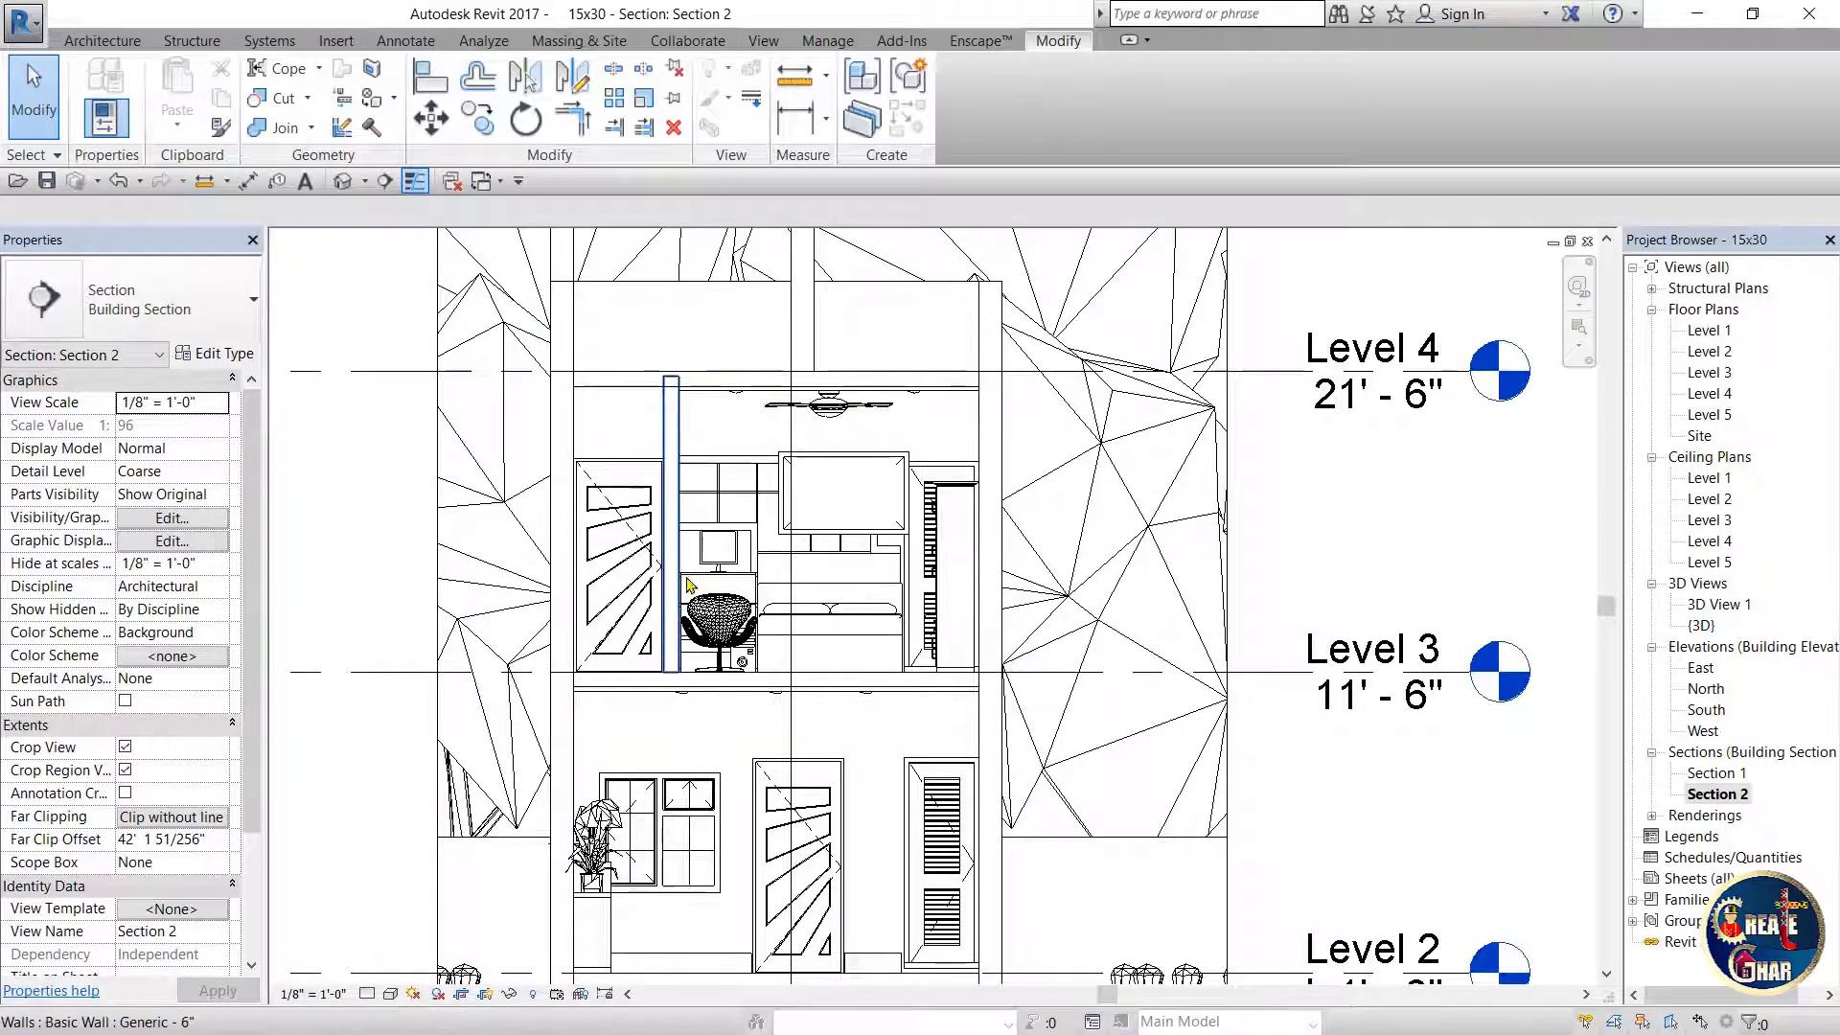
scroll(757, 470, up, 3)
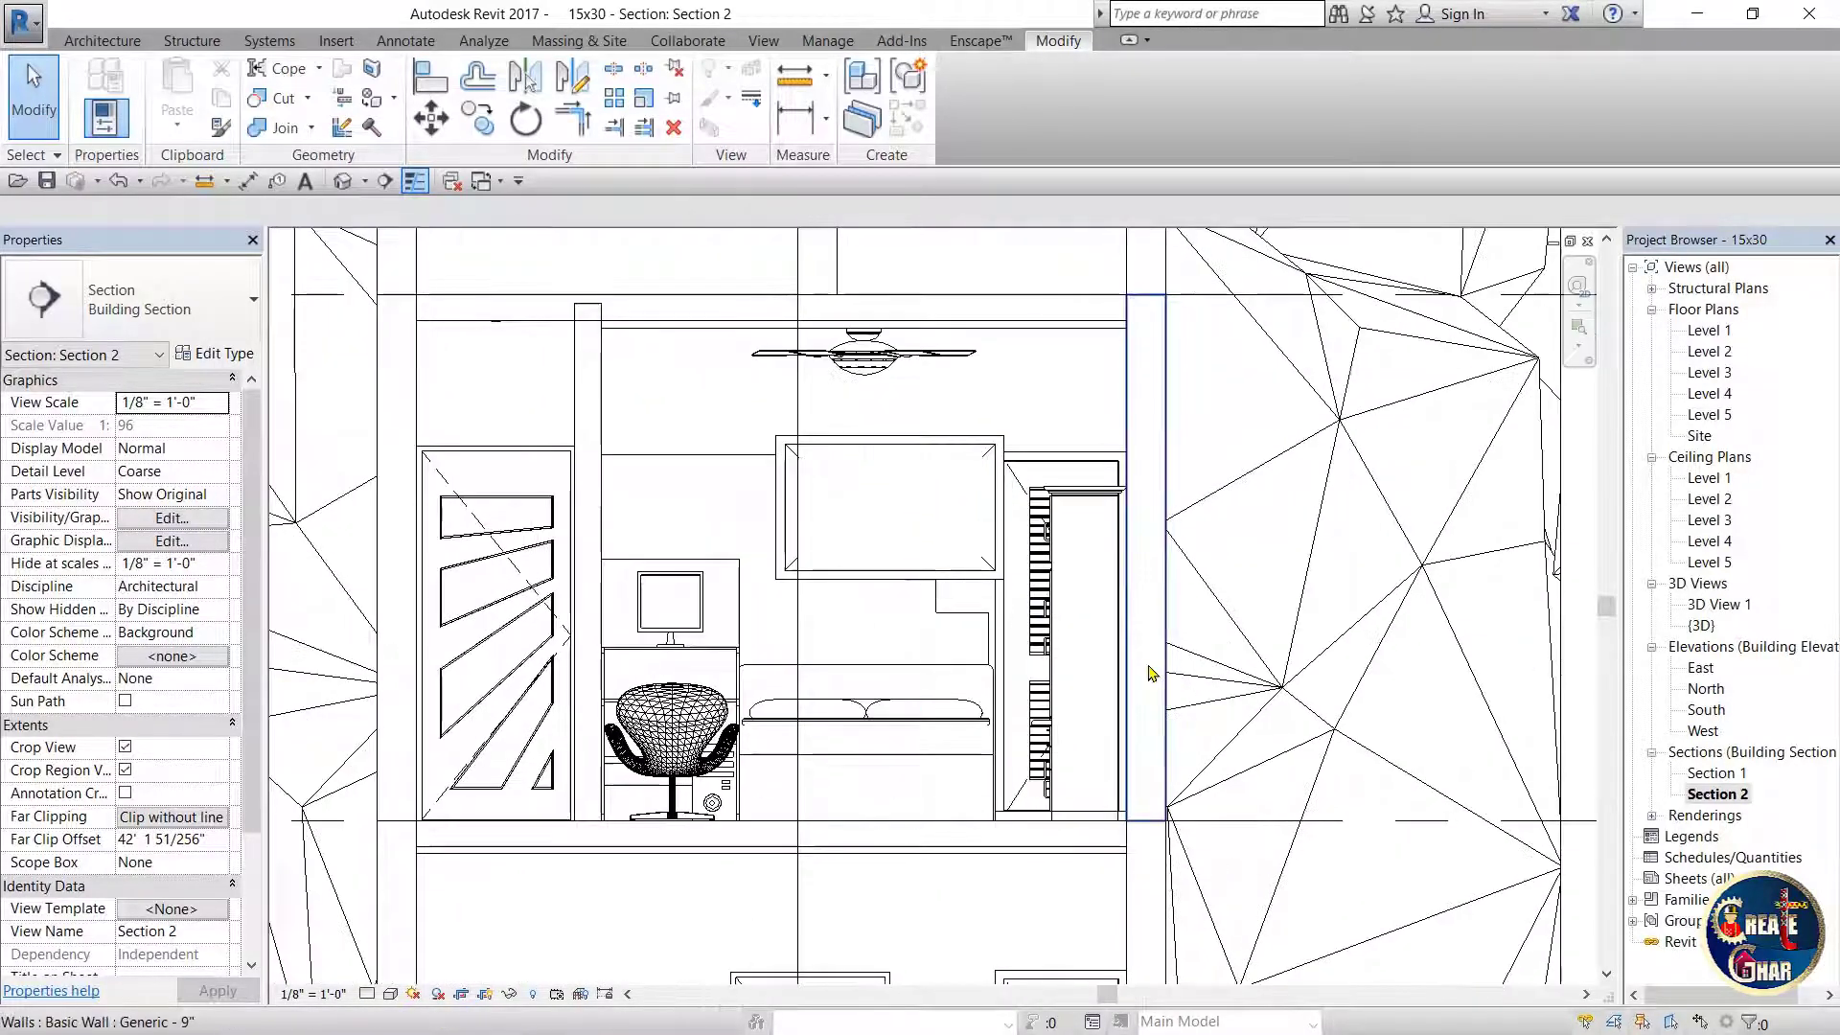
scroll(1076, 541, down, 3)
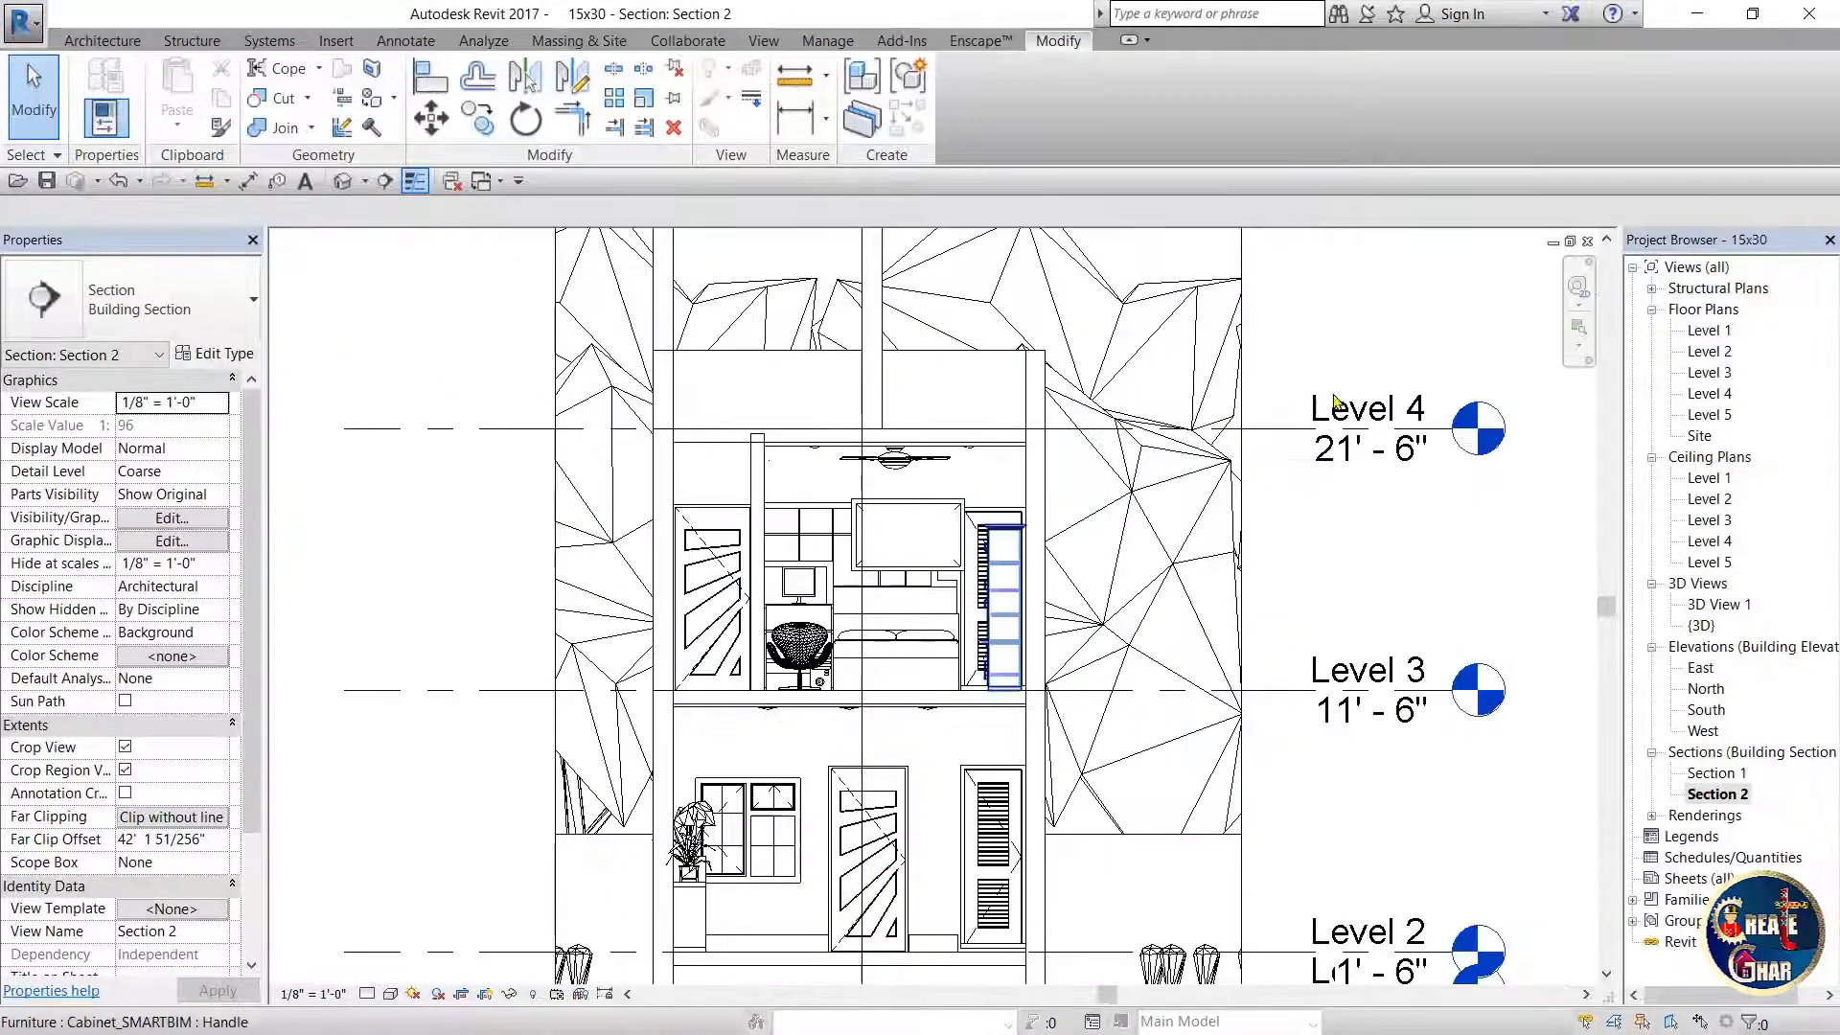
scroll(1133, 599, down, 3)
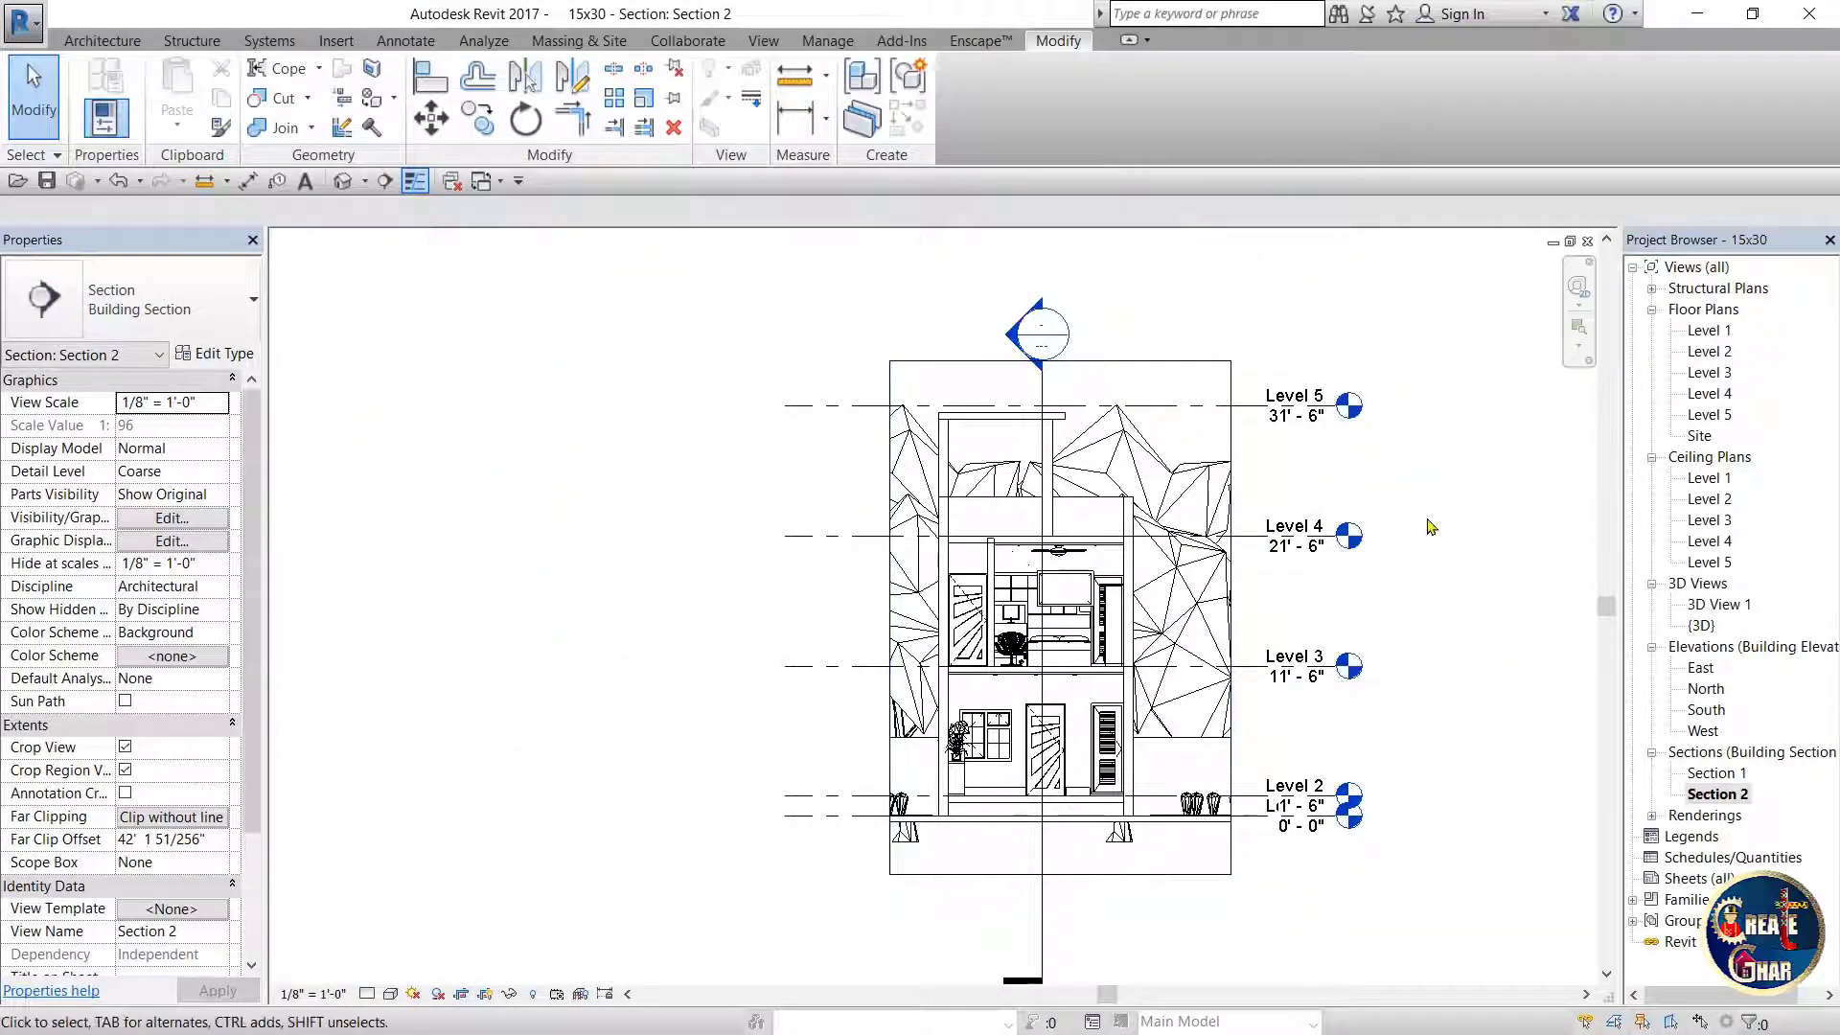
- Examine the front facade and side wall of the house in the 3D view from a lower angle
key(ctrl+Tab)
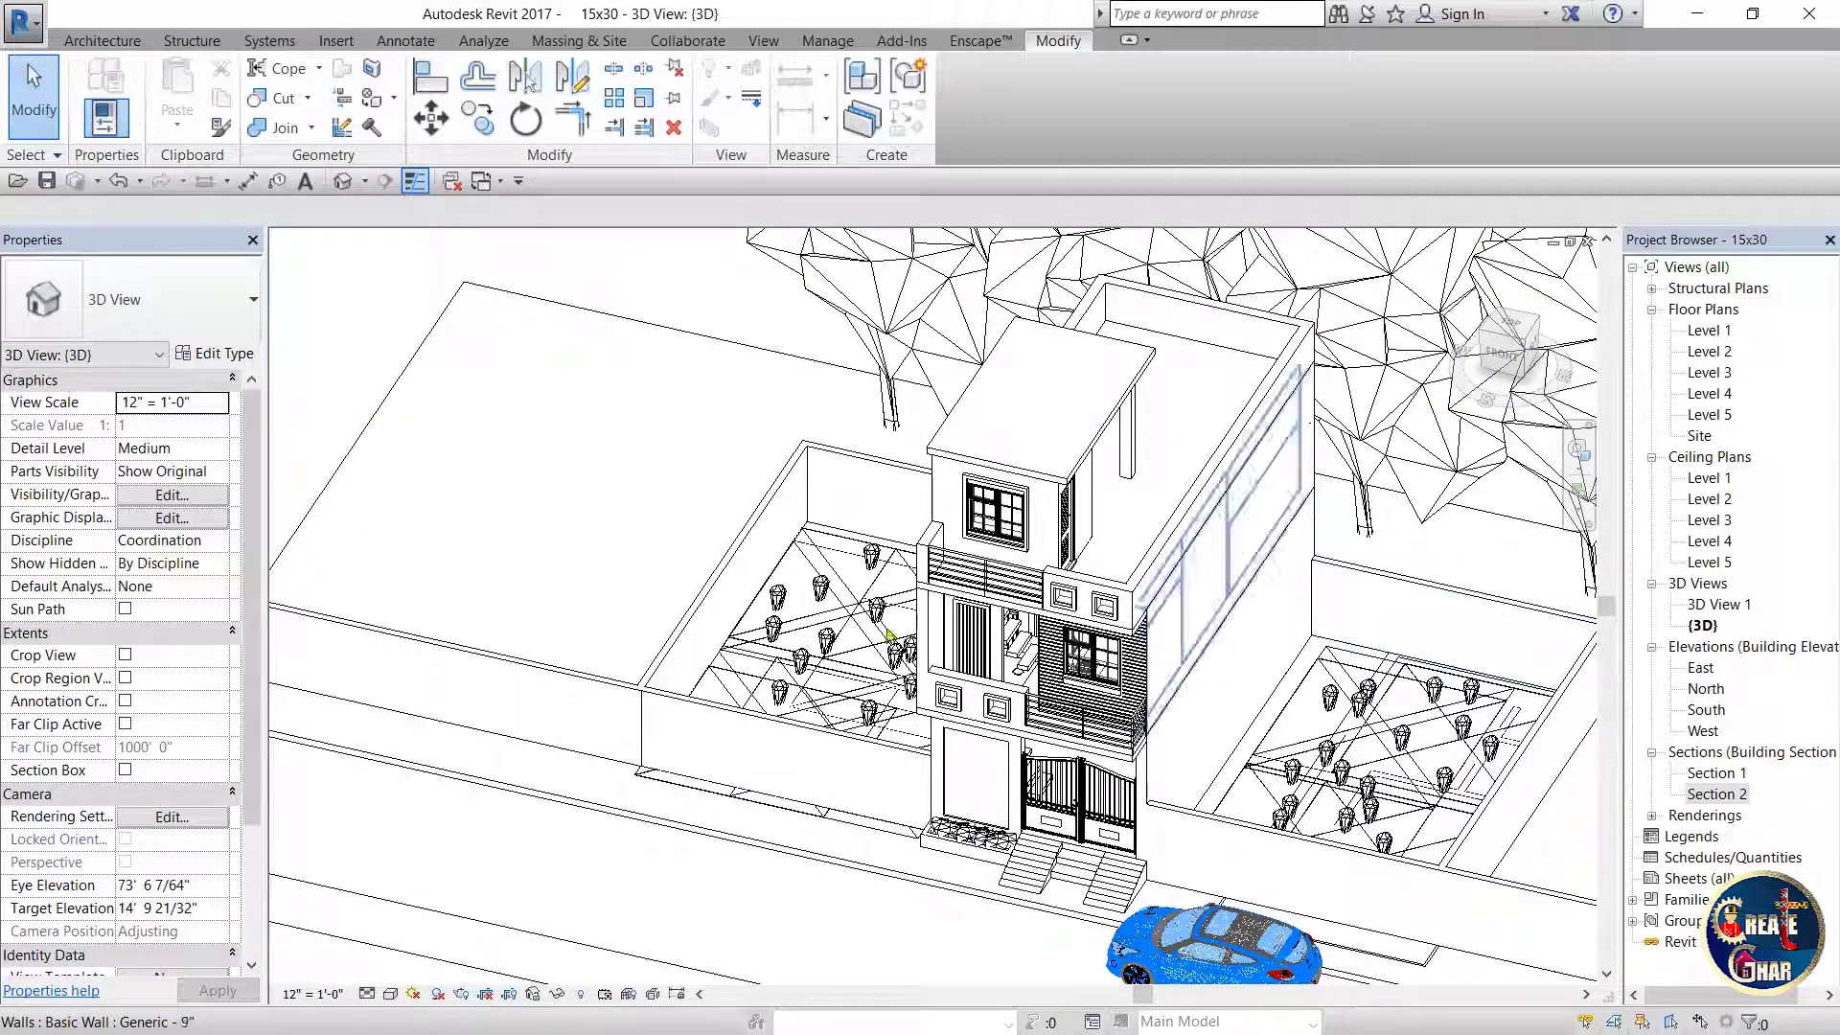
scroll(1298, 633, up, 3)
scroll(733, 791, down, 2)
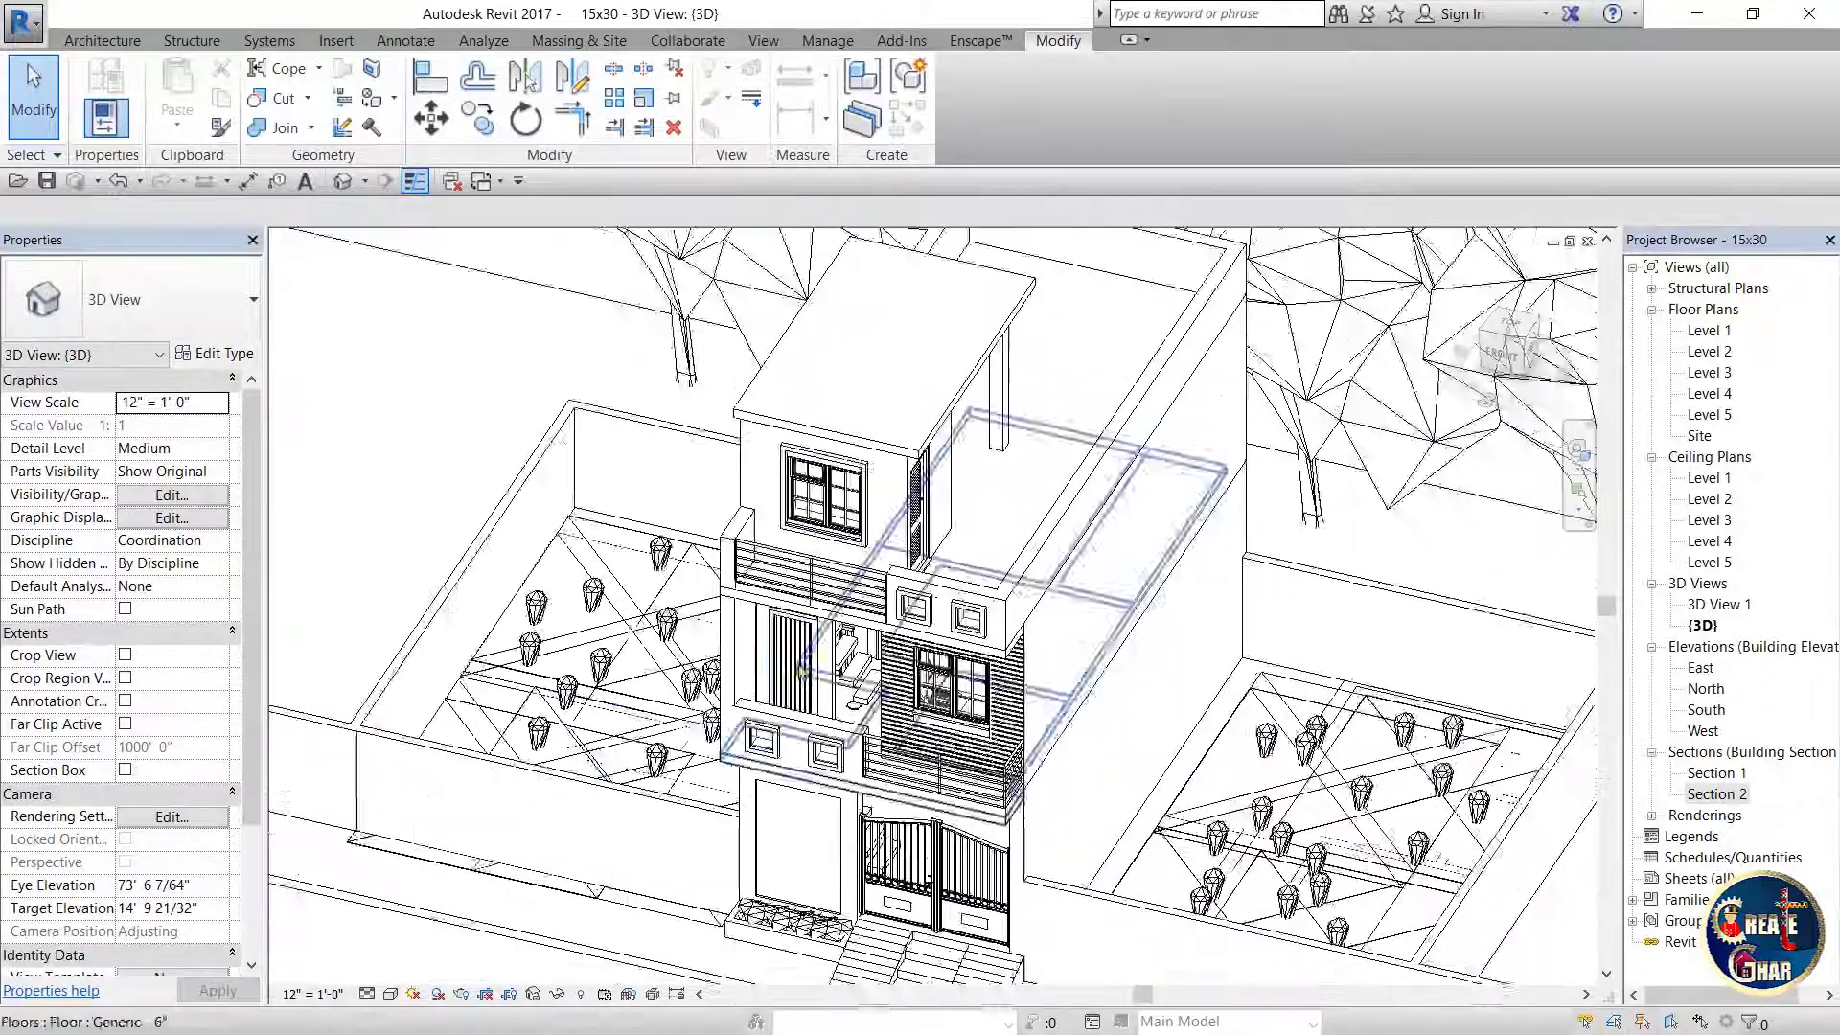
click(1498, 350)
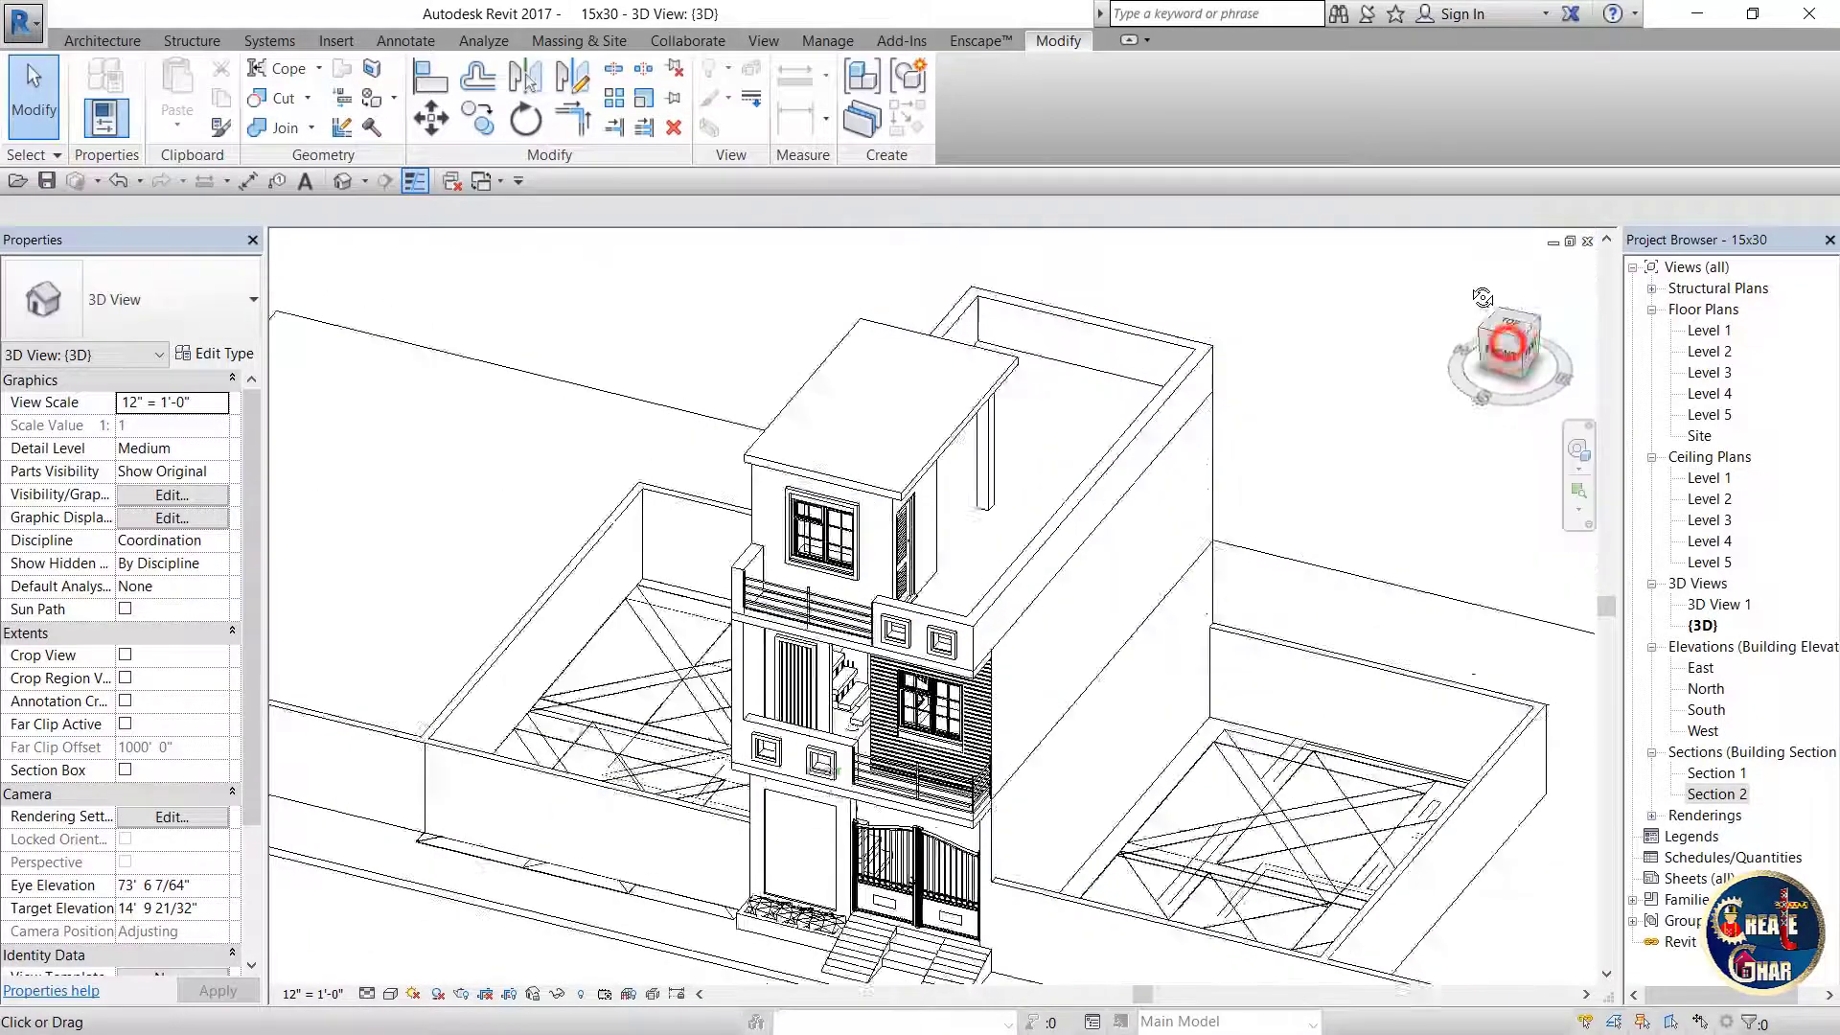
scroll(924, 420, down, 4)
scroll(1047, 668, up, 3)
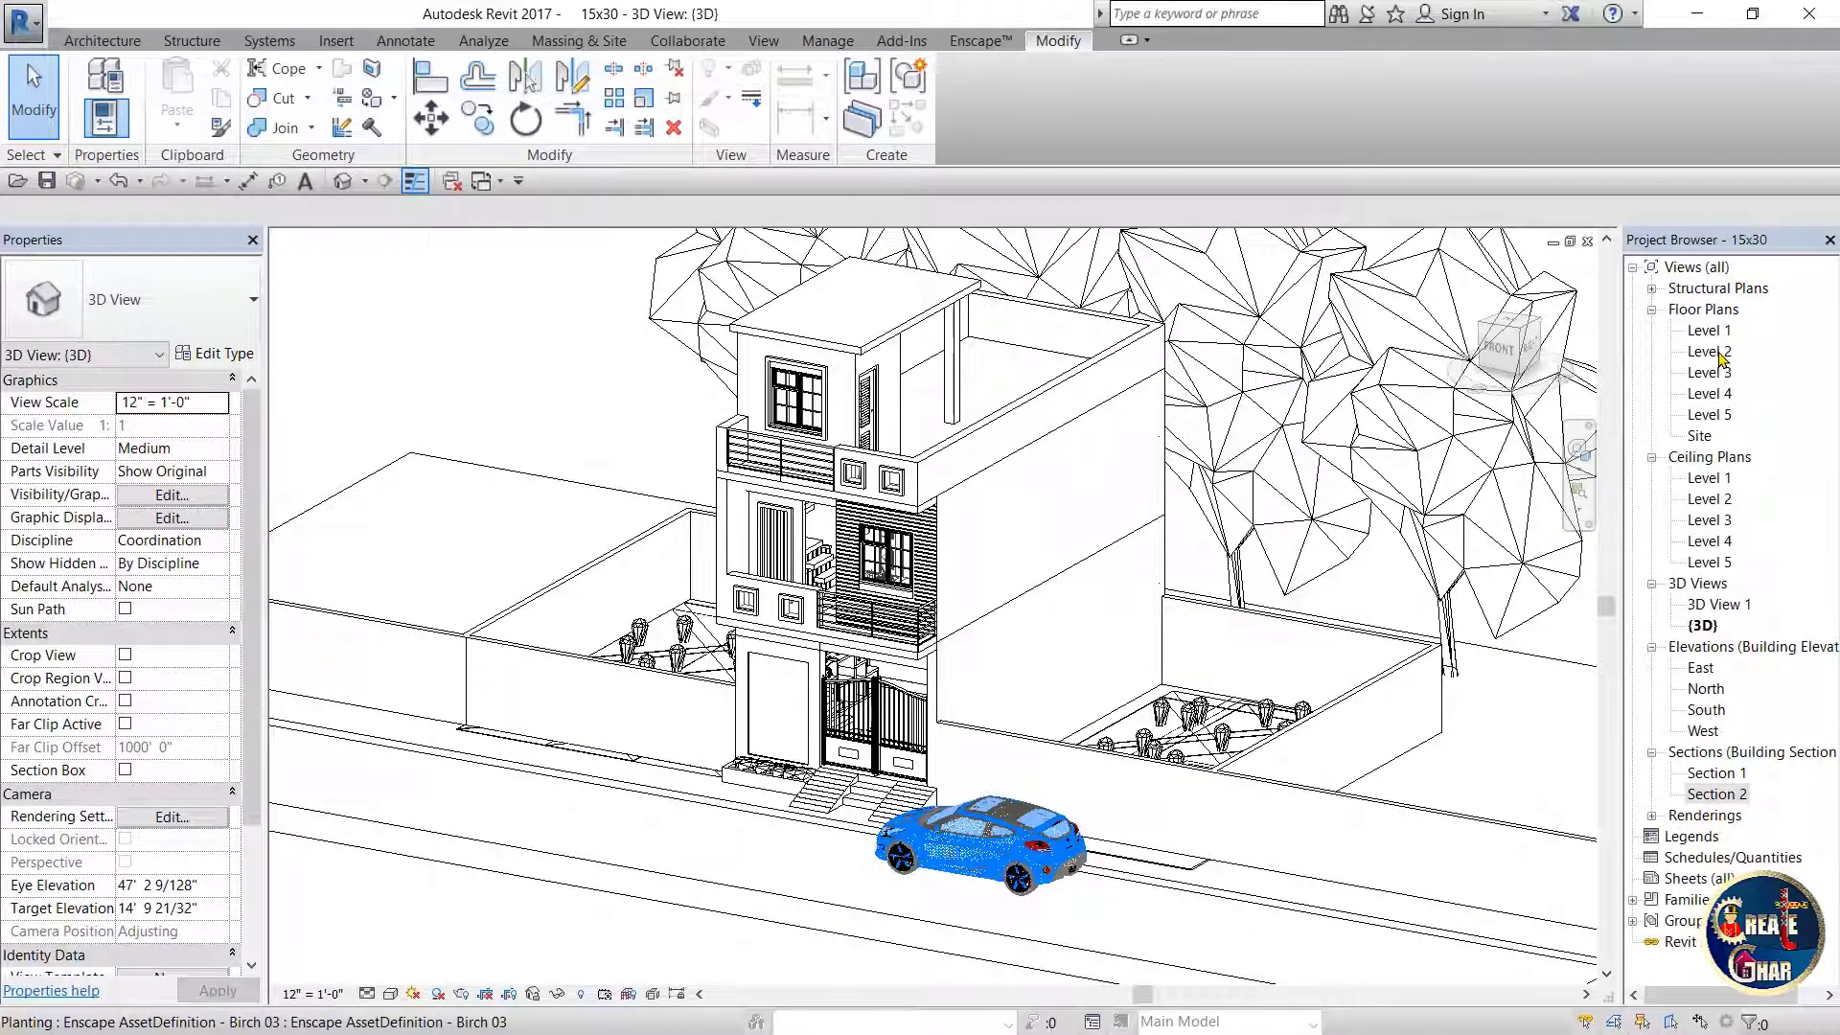
- Open the Level 2 floor plan and examine the planter wall and parking area crossed by the Section 2 line
double_click(1713, 352)
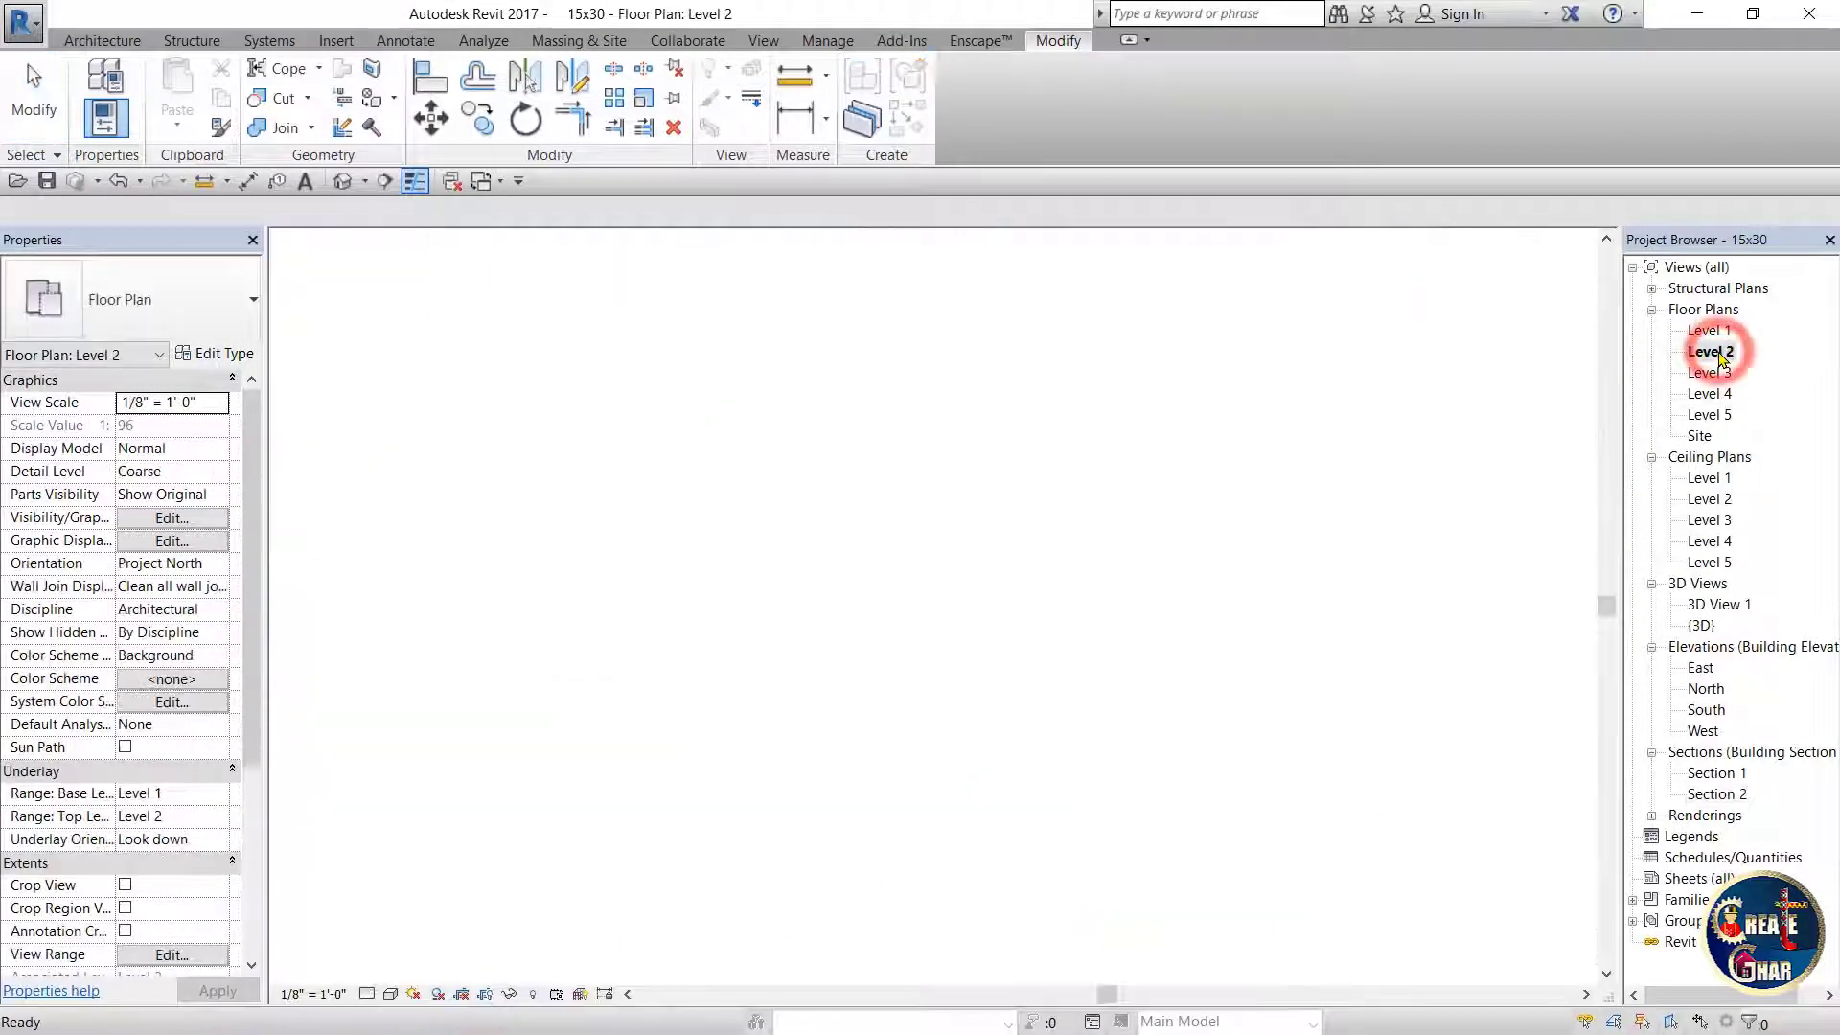
scroll(701, 863, up, 2)
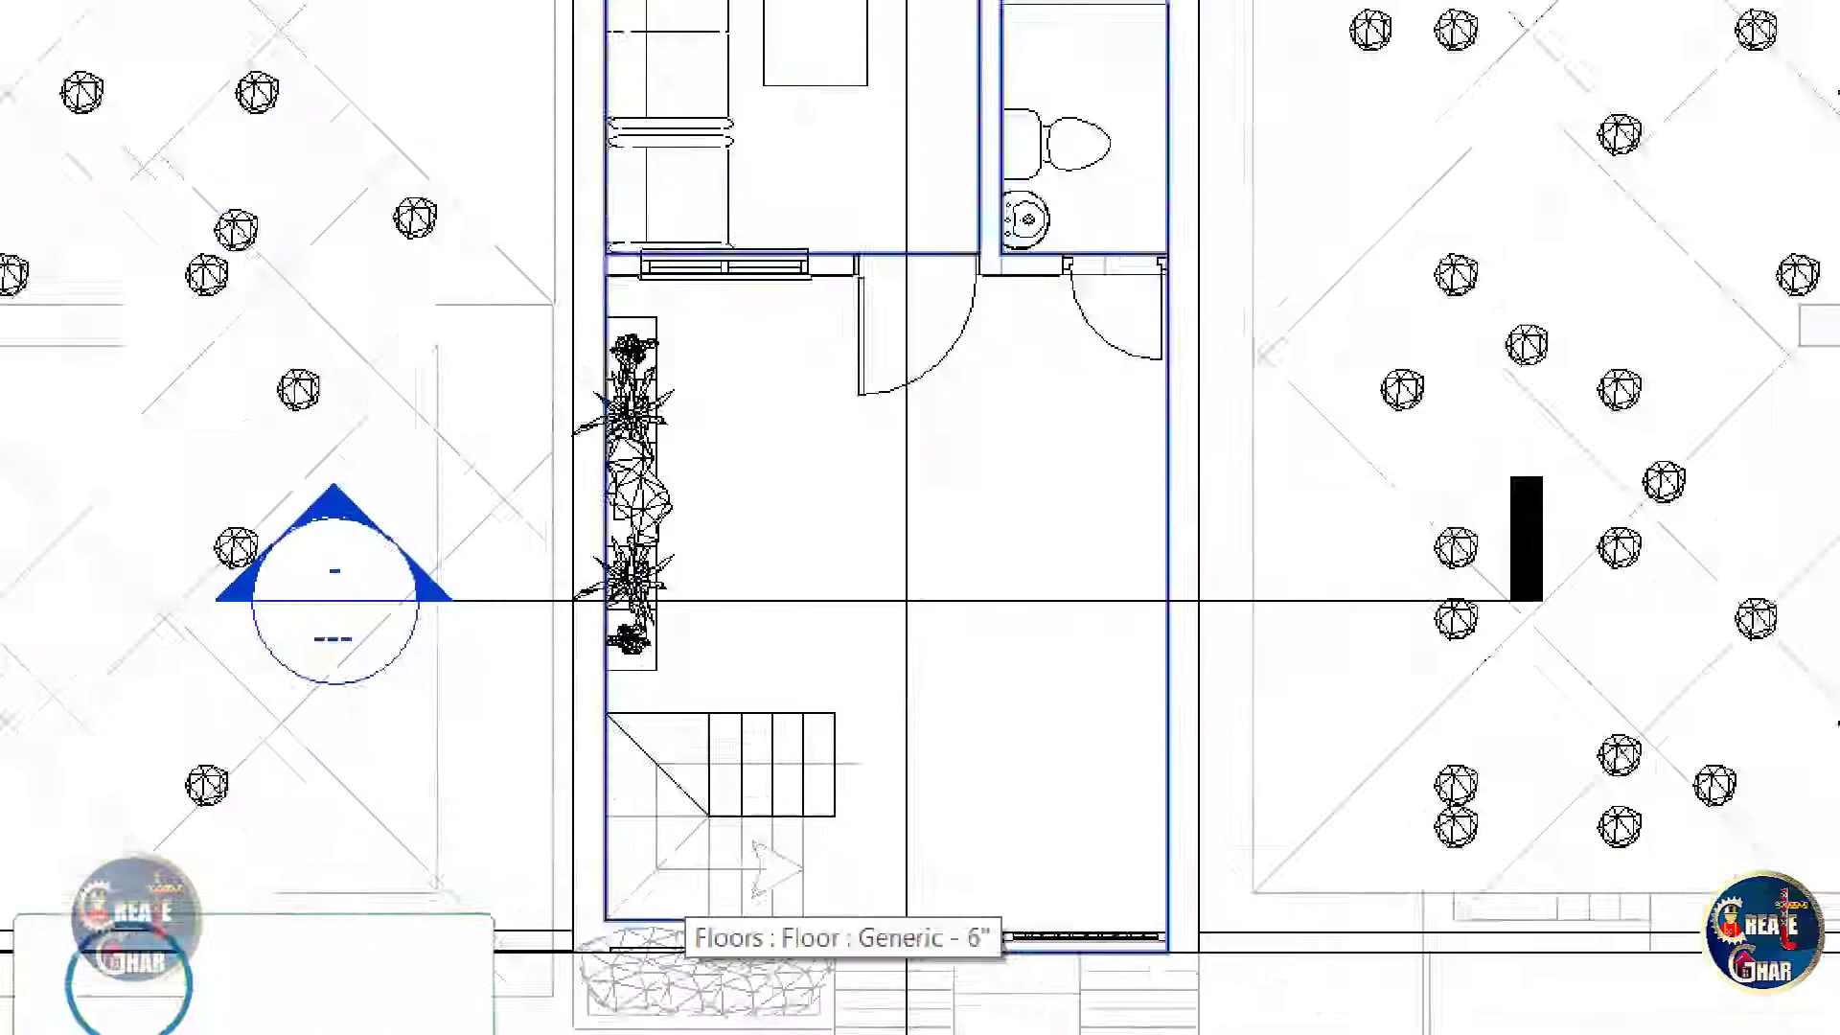
click(830, 716)
mouse_move(861, 615)
mouse_down()
mouse_move(899, 595)
mouse_move(846, 668)
mouse_up()
mouse_move(427, 318)
mouse_down()
mouse_move(389, 800)
mouse_move(623, 304)
mouse_move(474, 288)
mouse_up()
key(Escape)
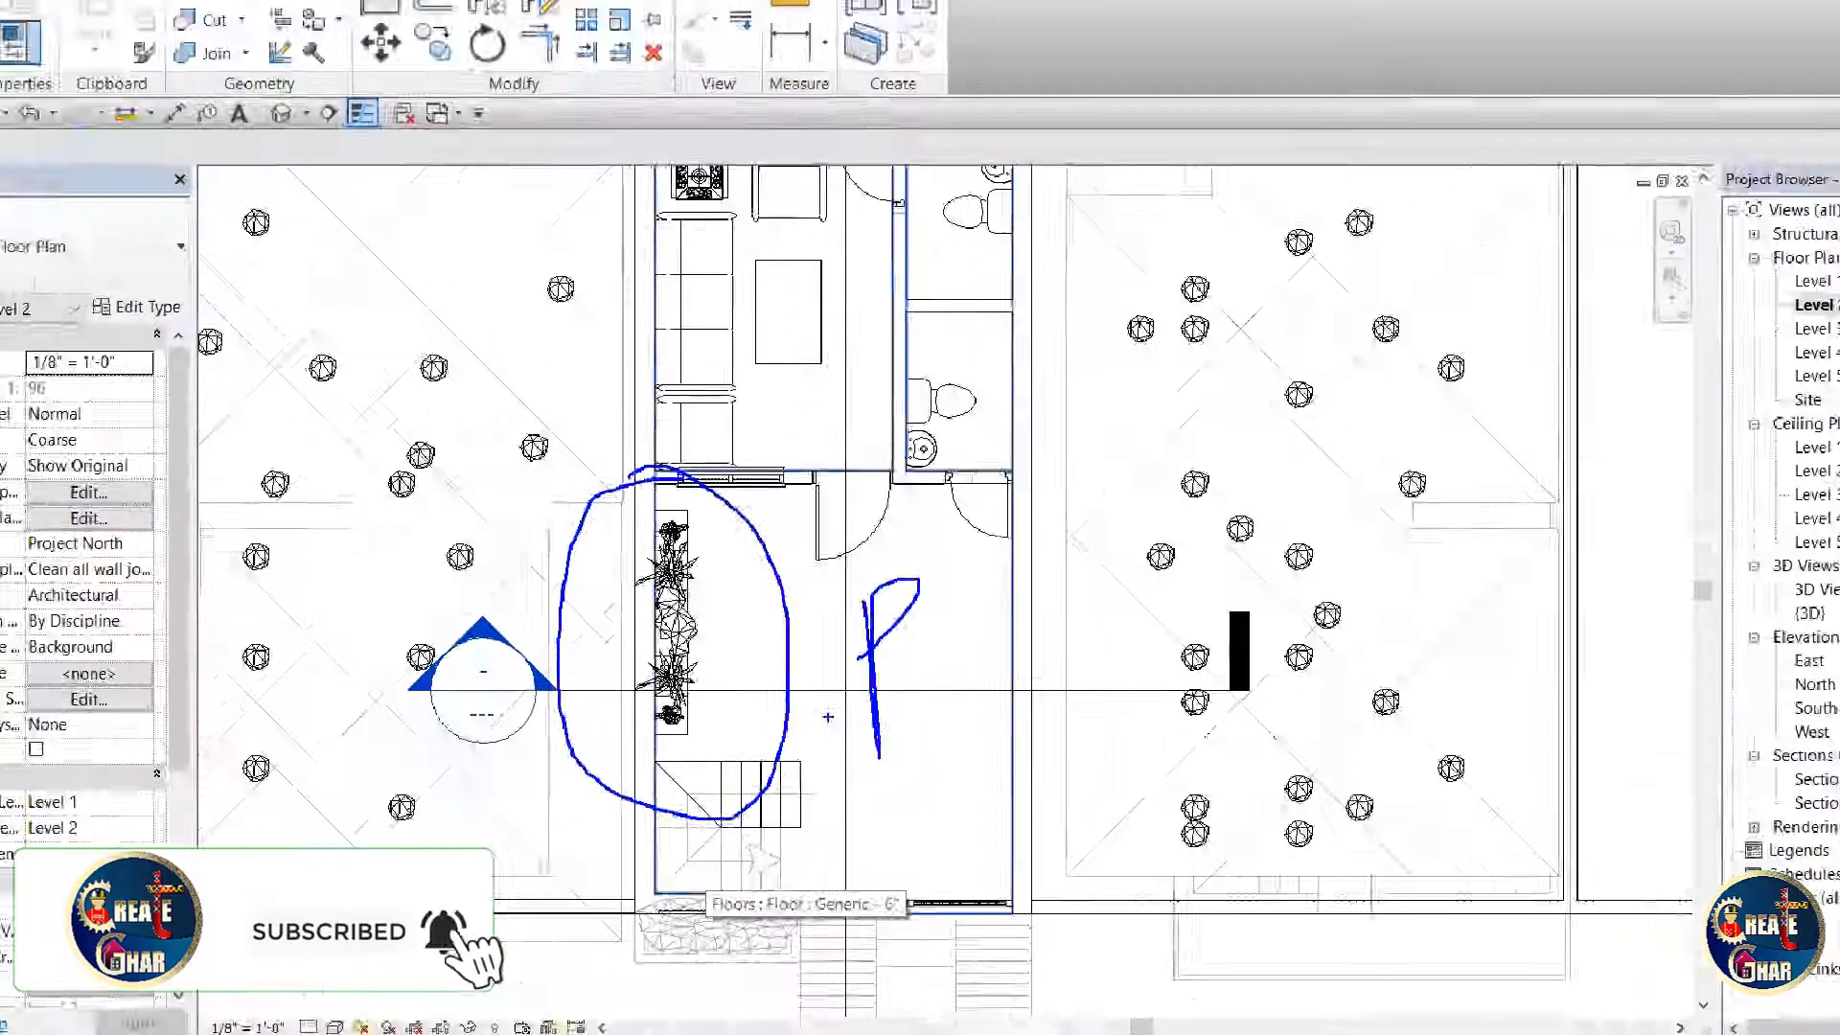
scroll(884, 752, down, 2)
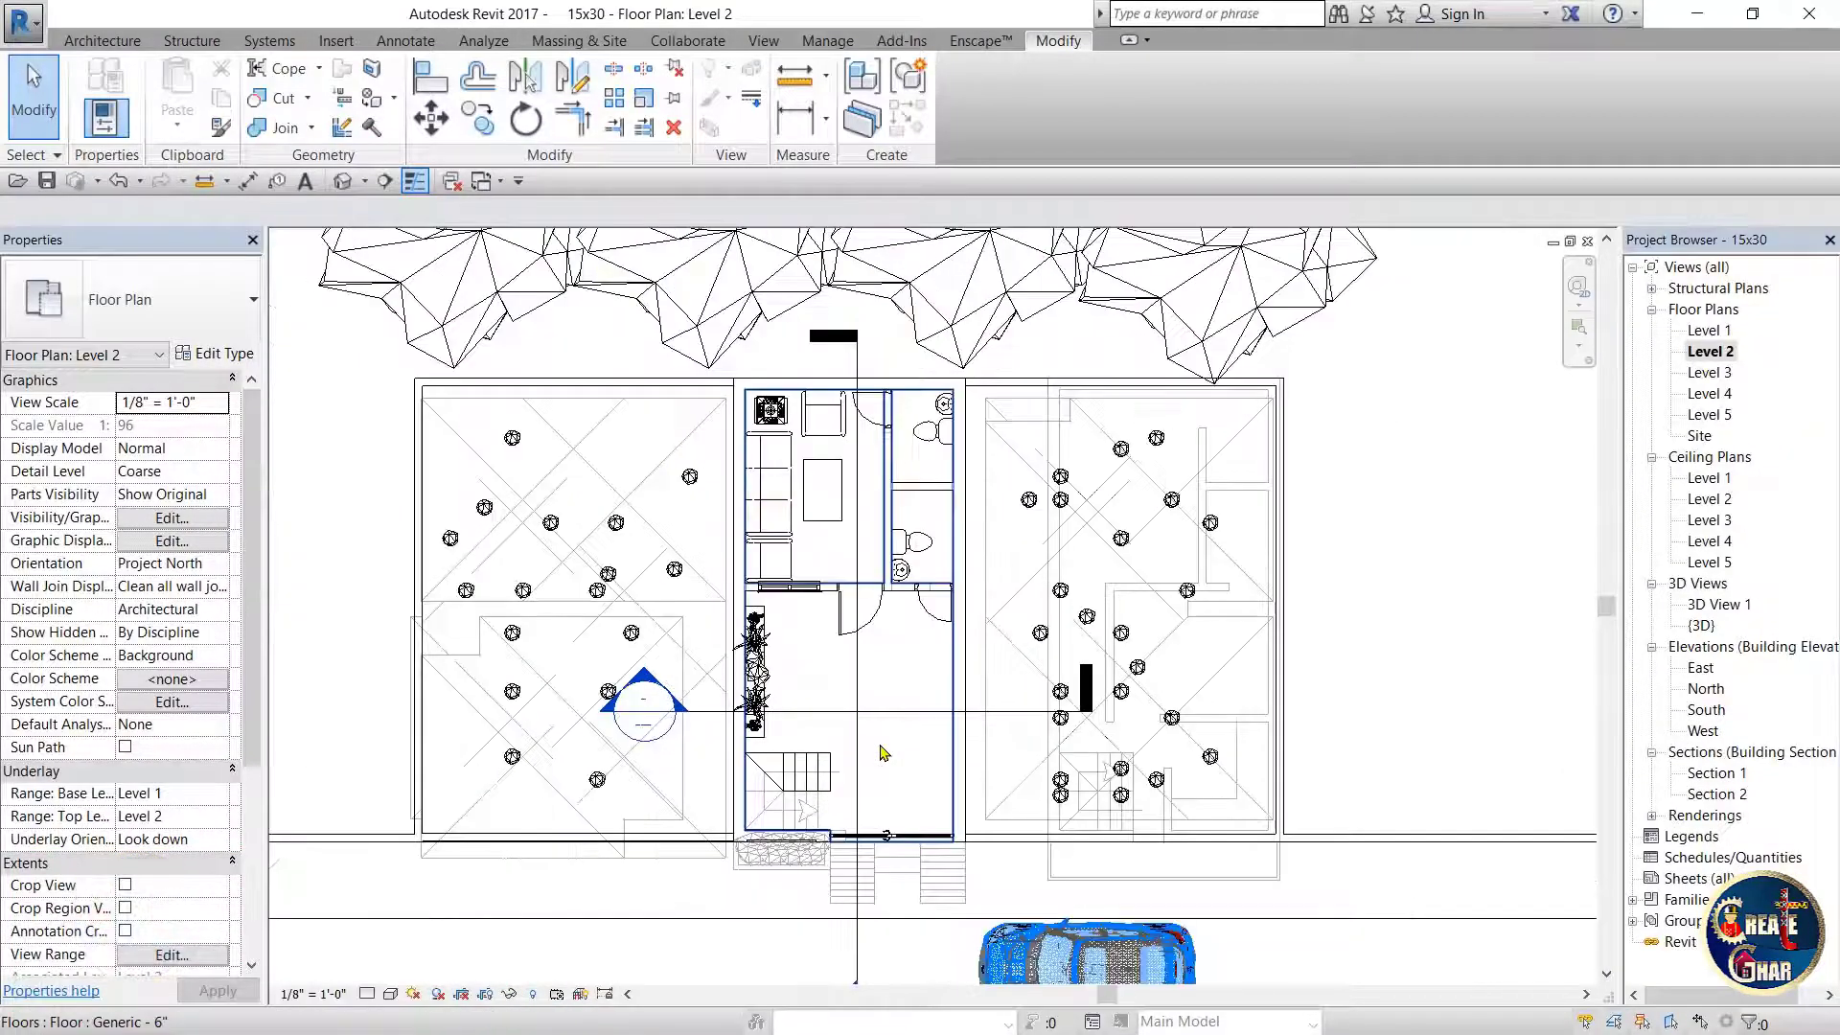
- Draw a lengthwise building section on the Level 2 plan, just east of the Section 1 line, from the road to the rear trees
click(388, 182)
scroll(802, 834, down, 3)
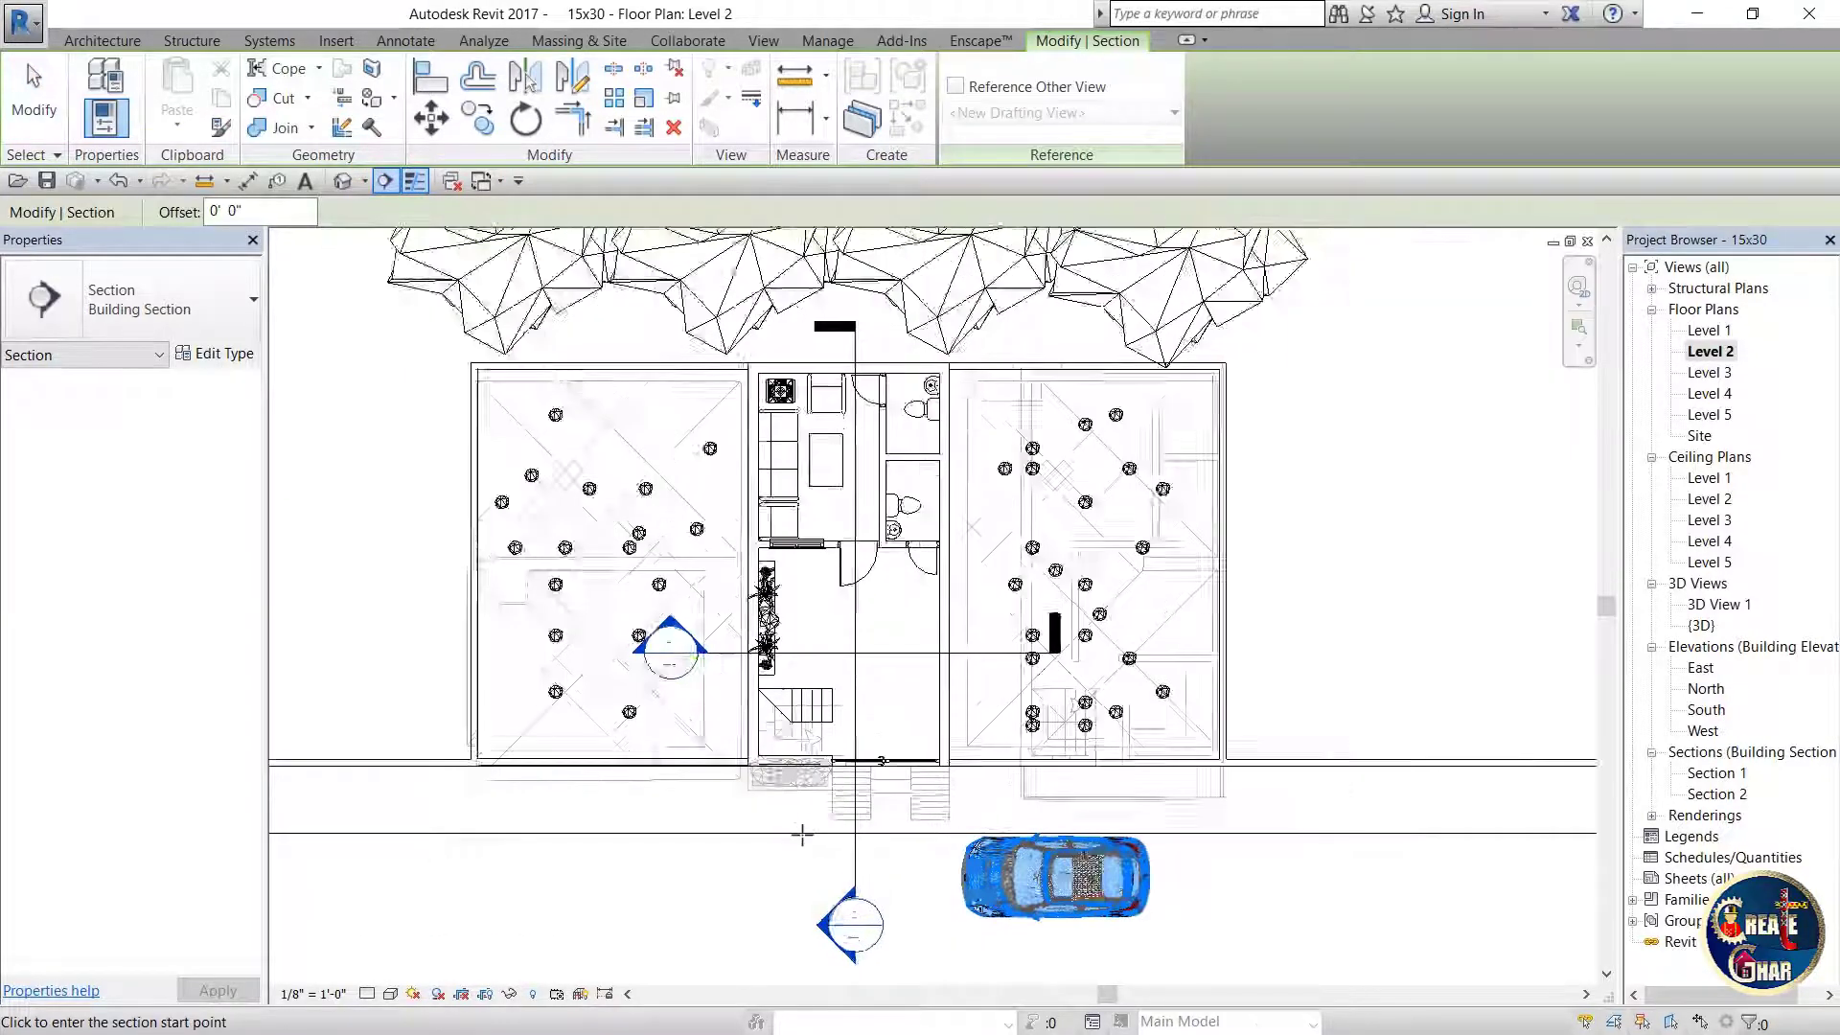
scroll(803, 834, up, 1)
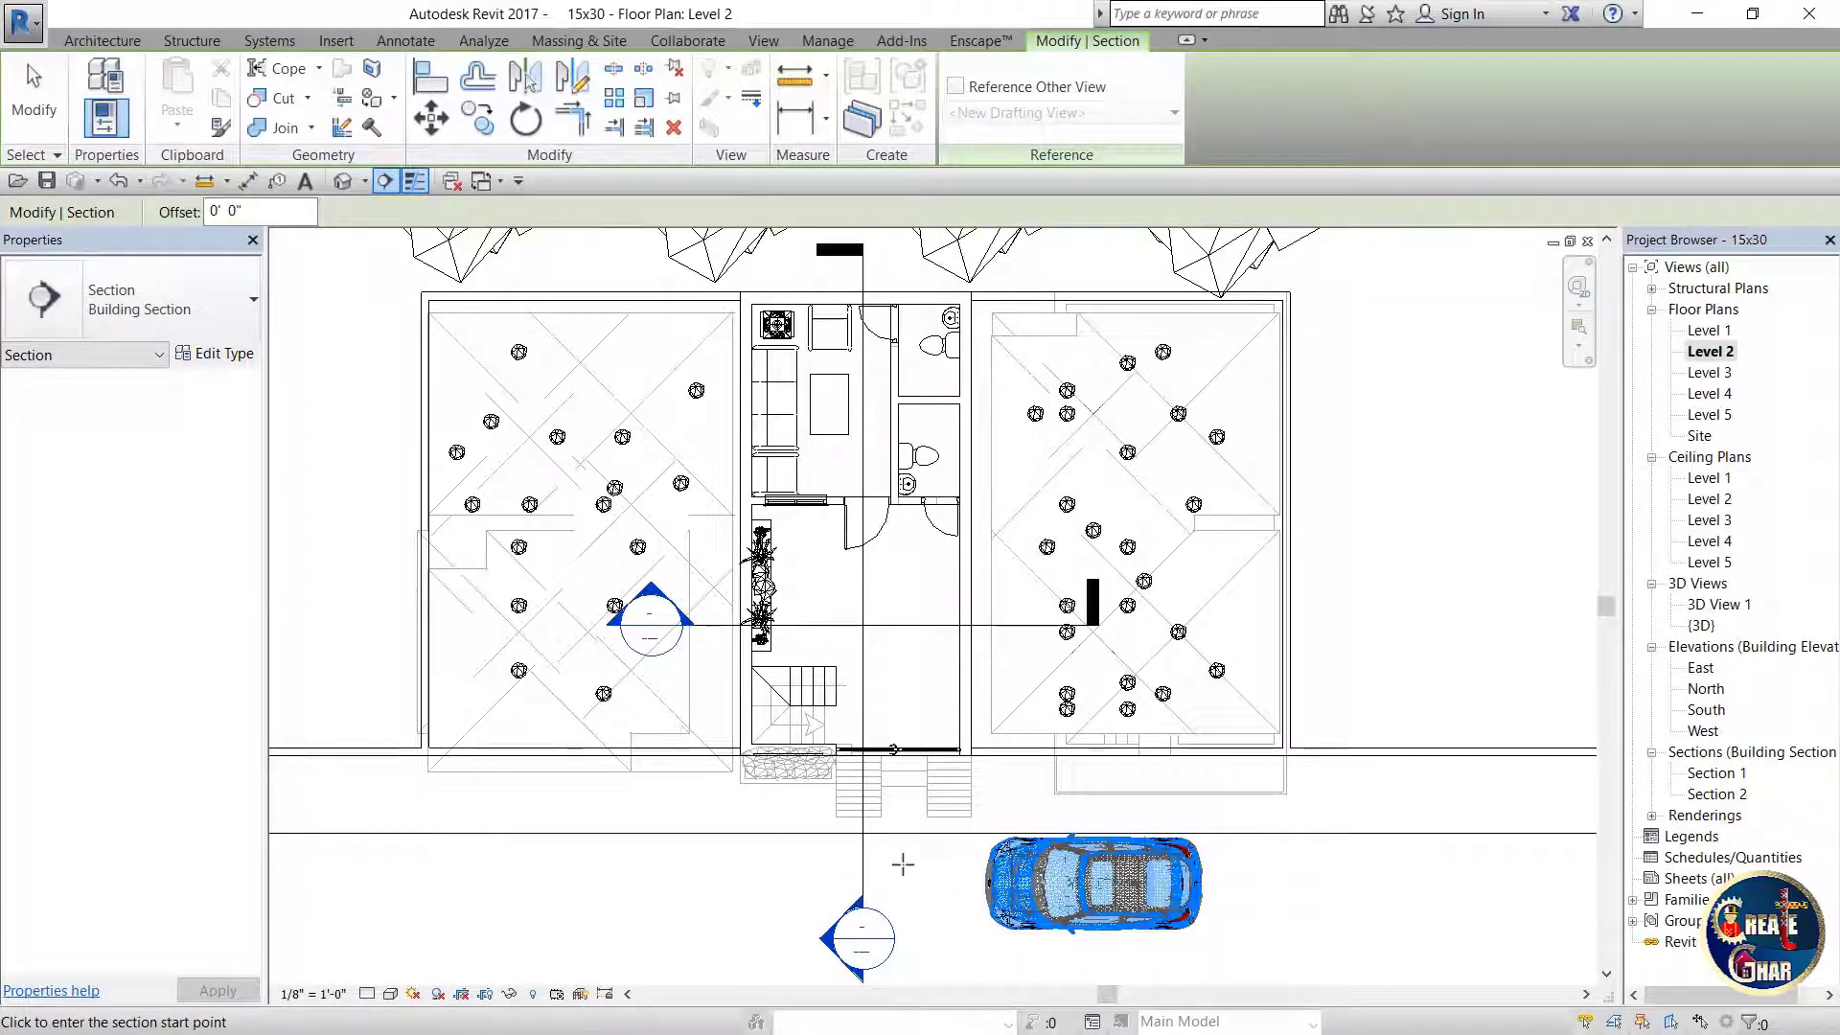
click(903, 865)
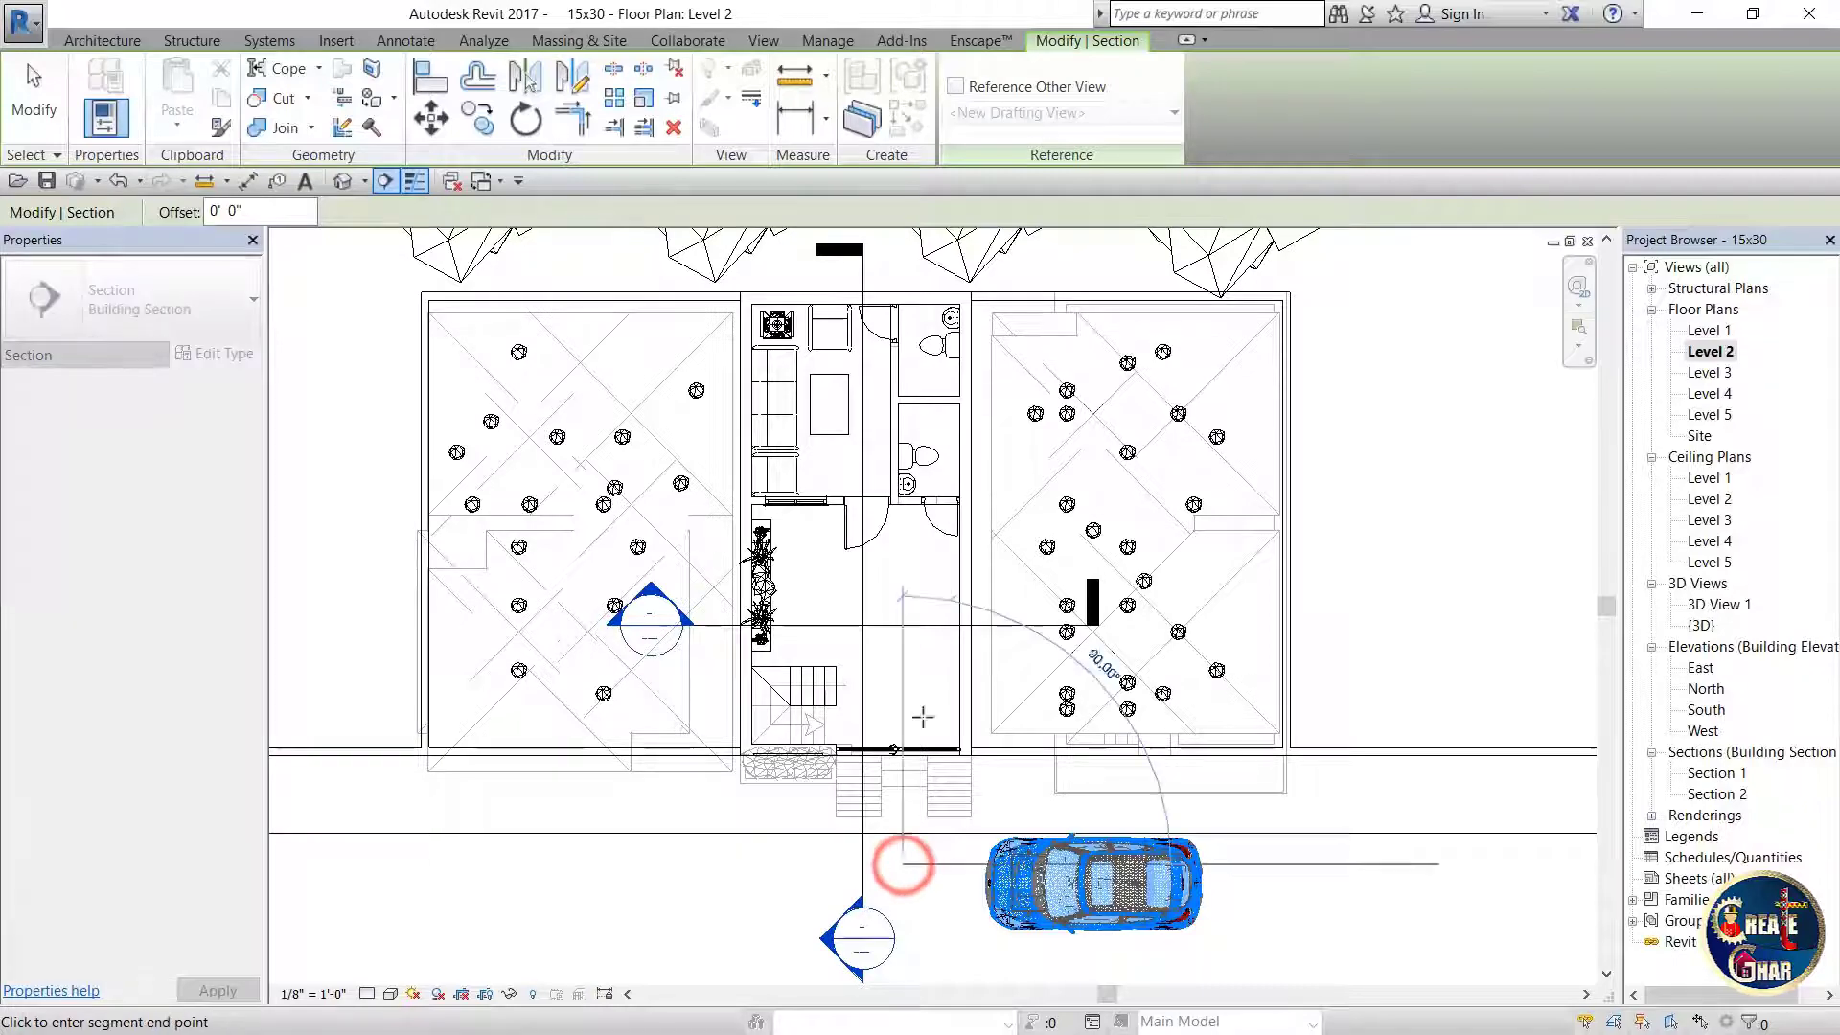
click(903, 259)
key(Escape)
scroll(1032, 457, down, 1)
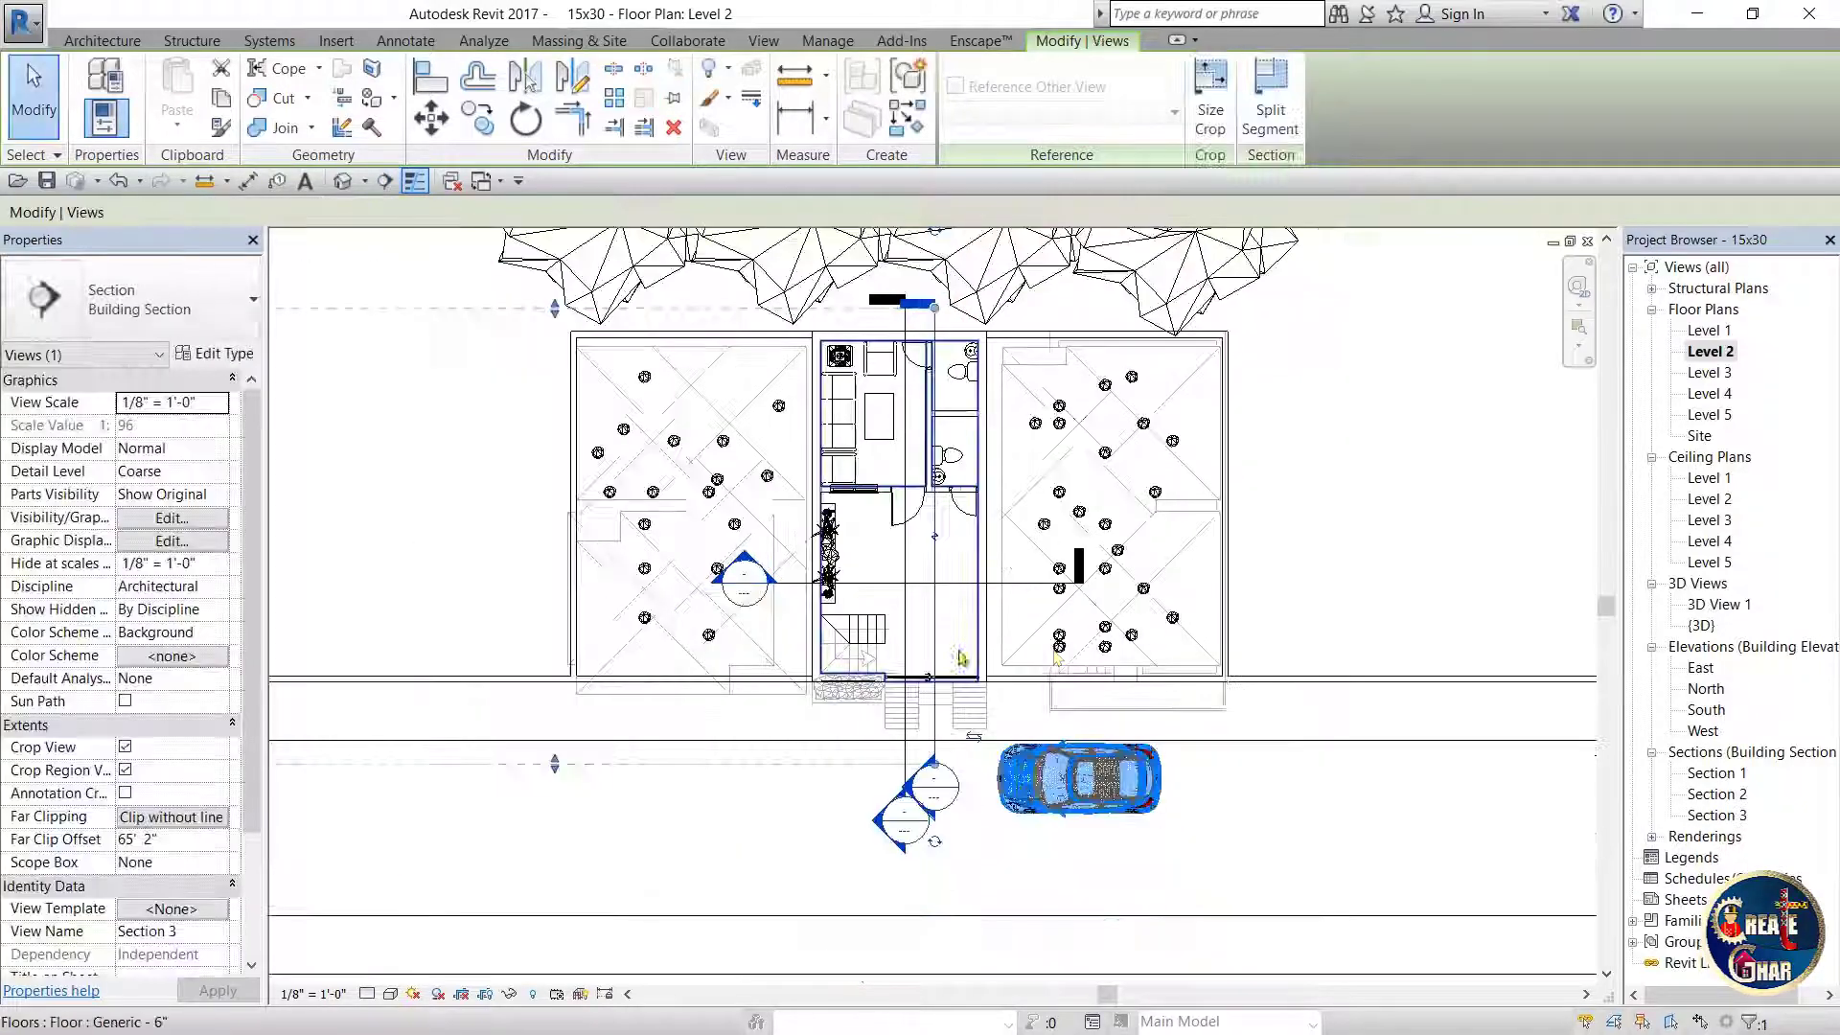
click(875, 870)
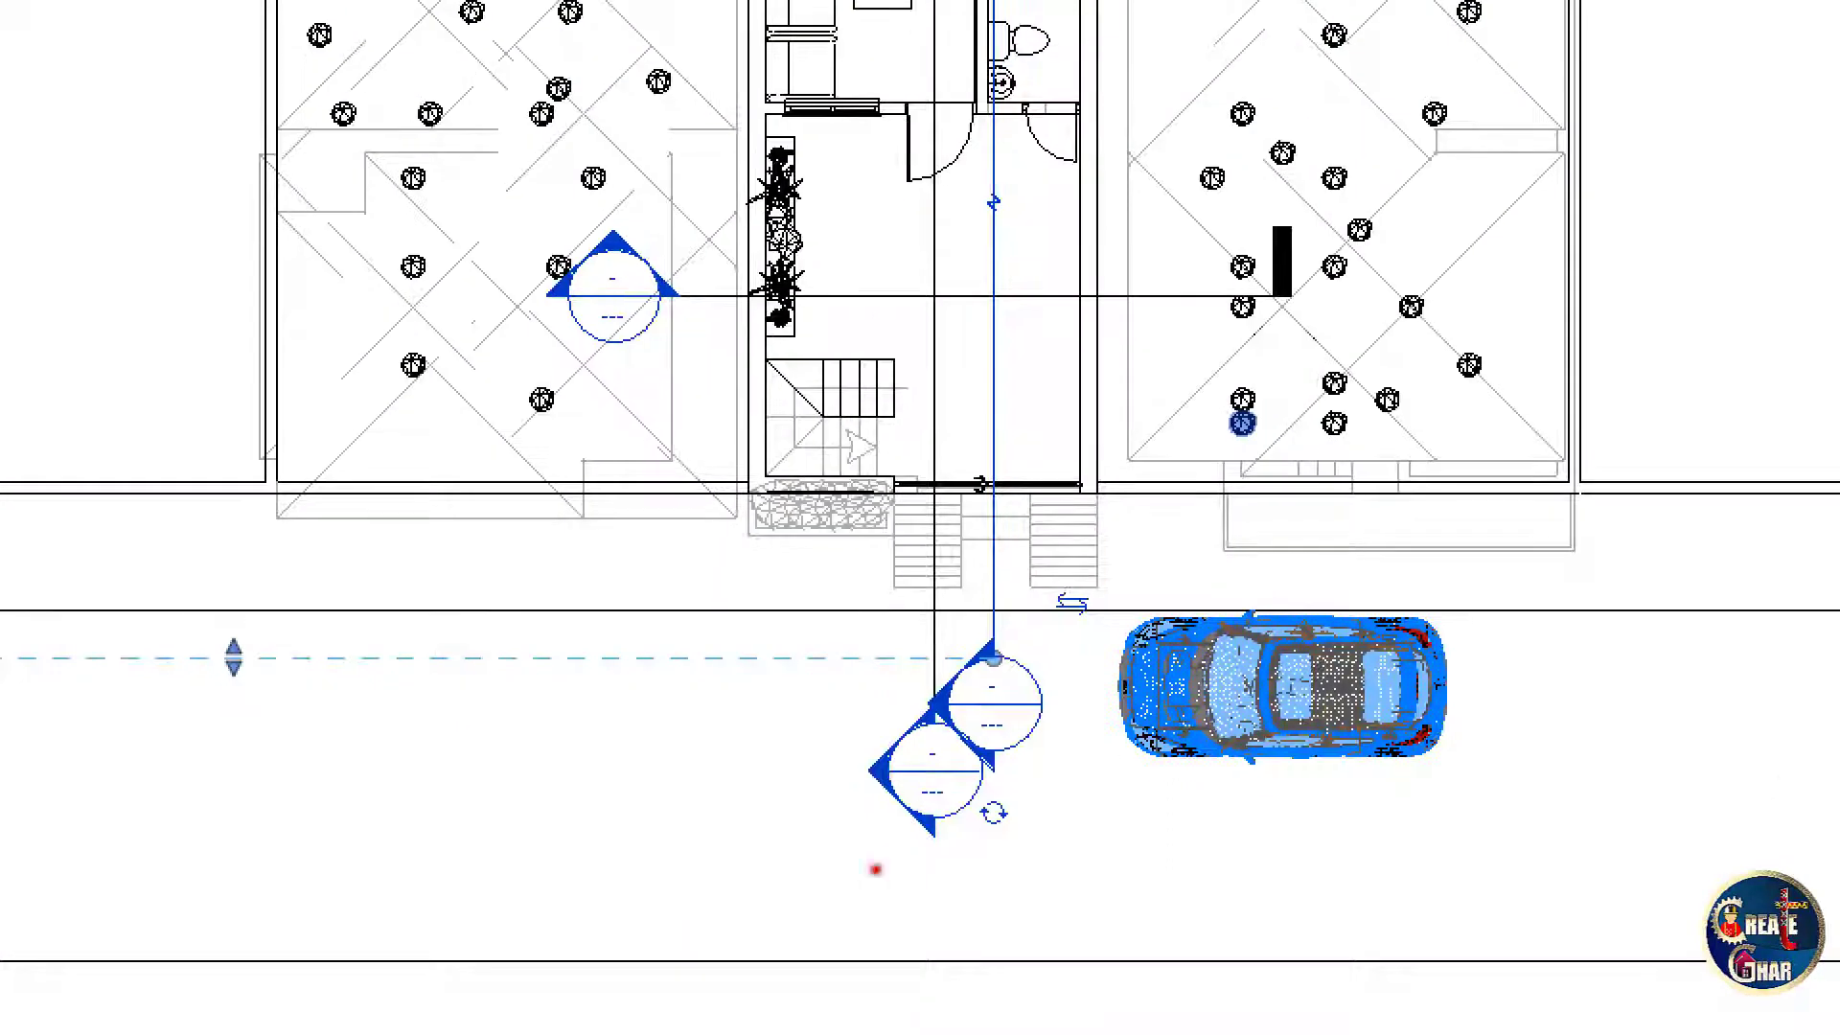
drag(998, 632, 871, 748)
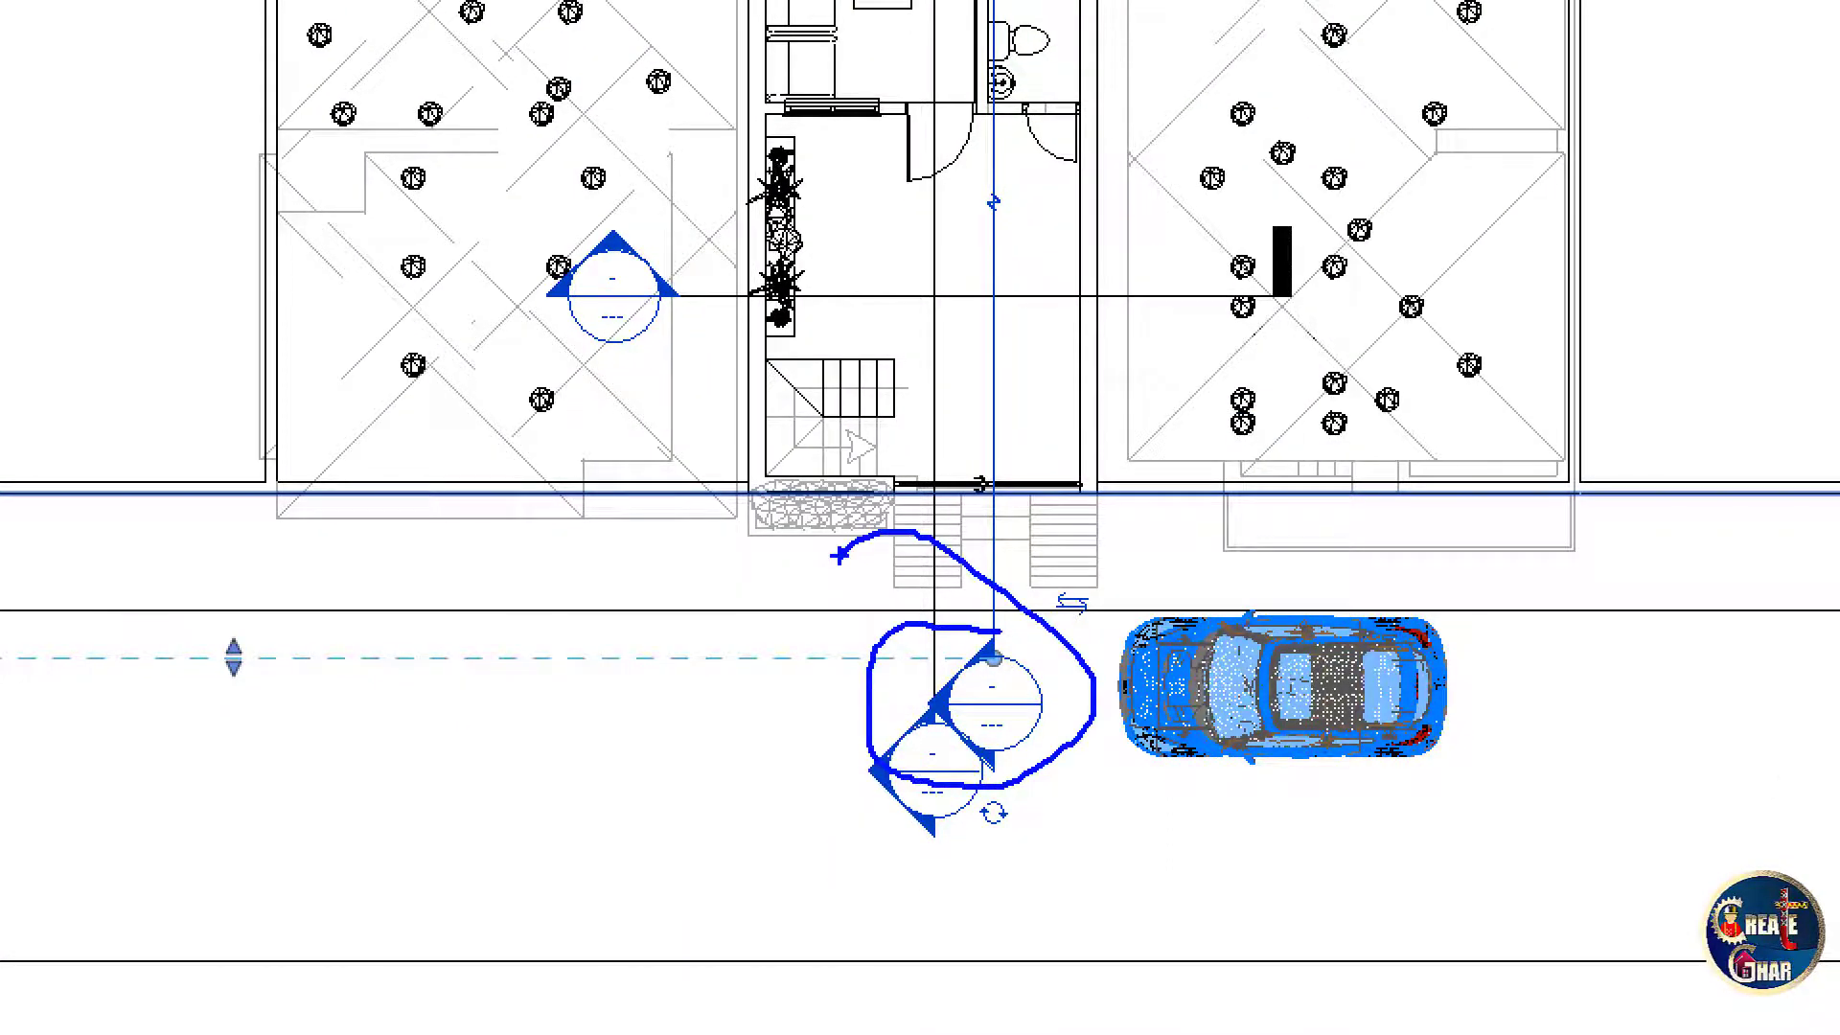
key(Escape)
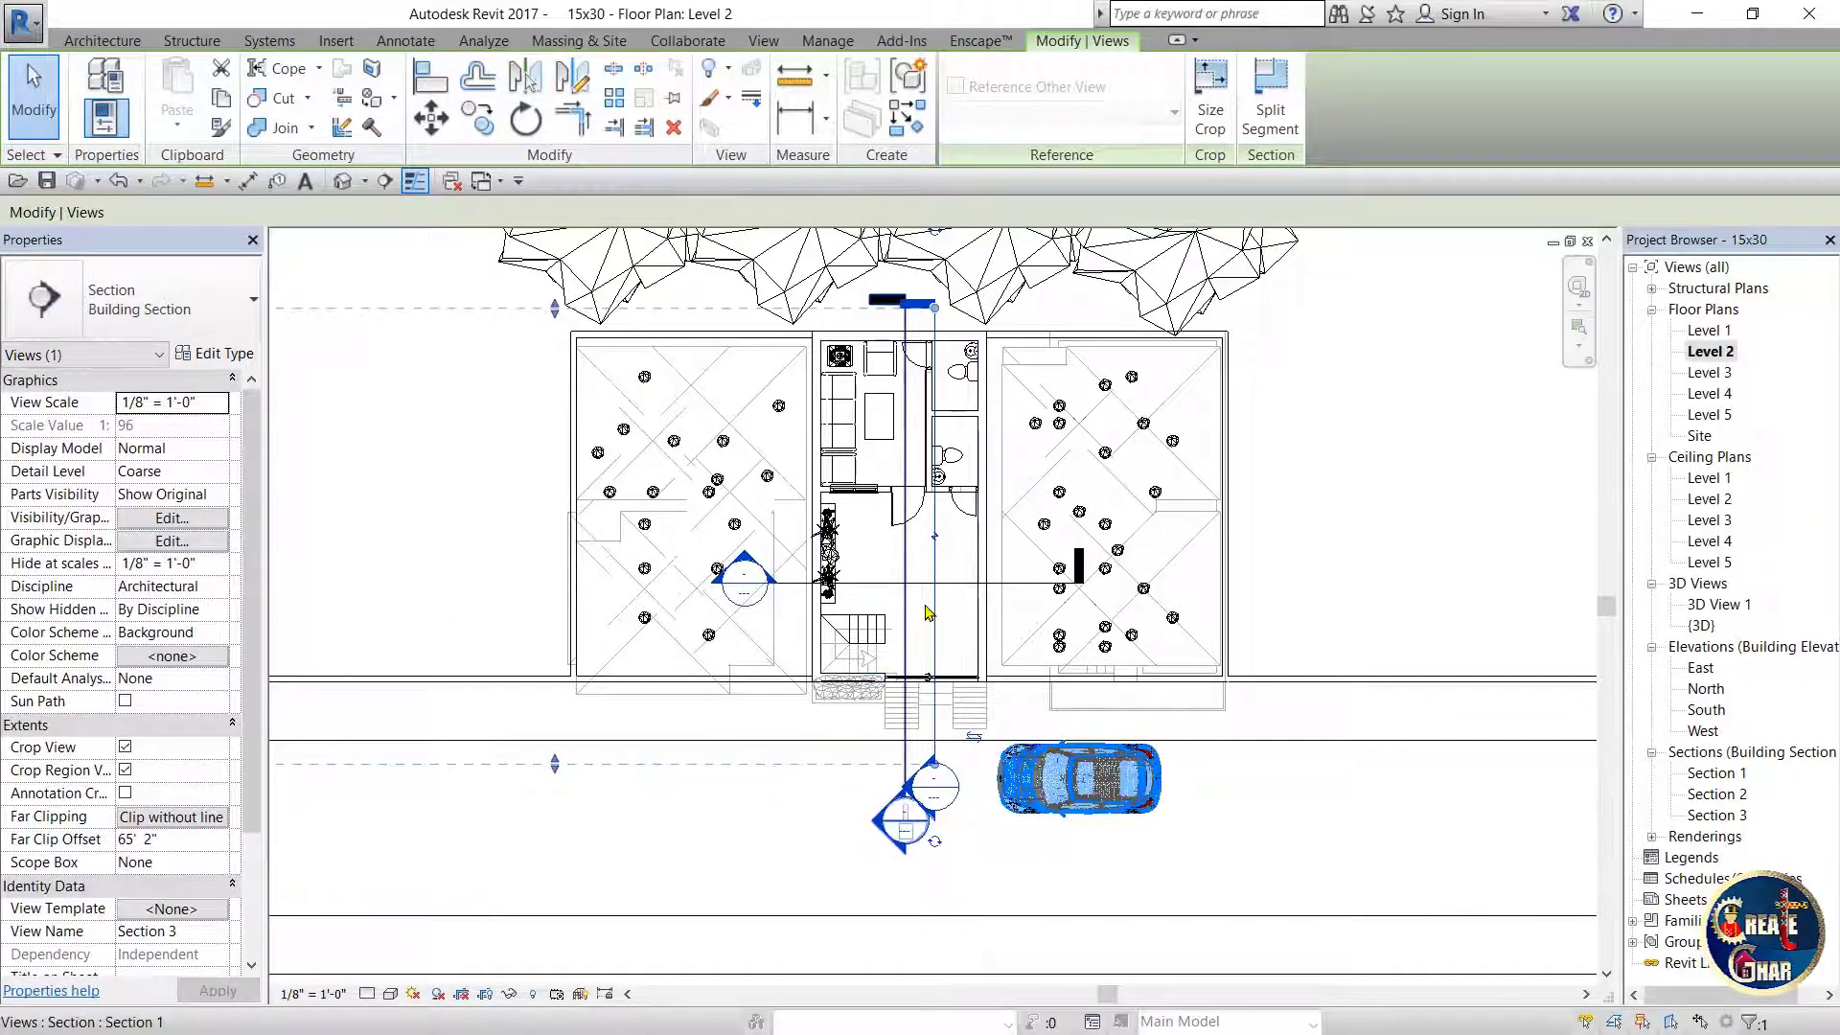
key(ctrl+1)
click(871, 572)
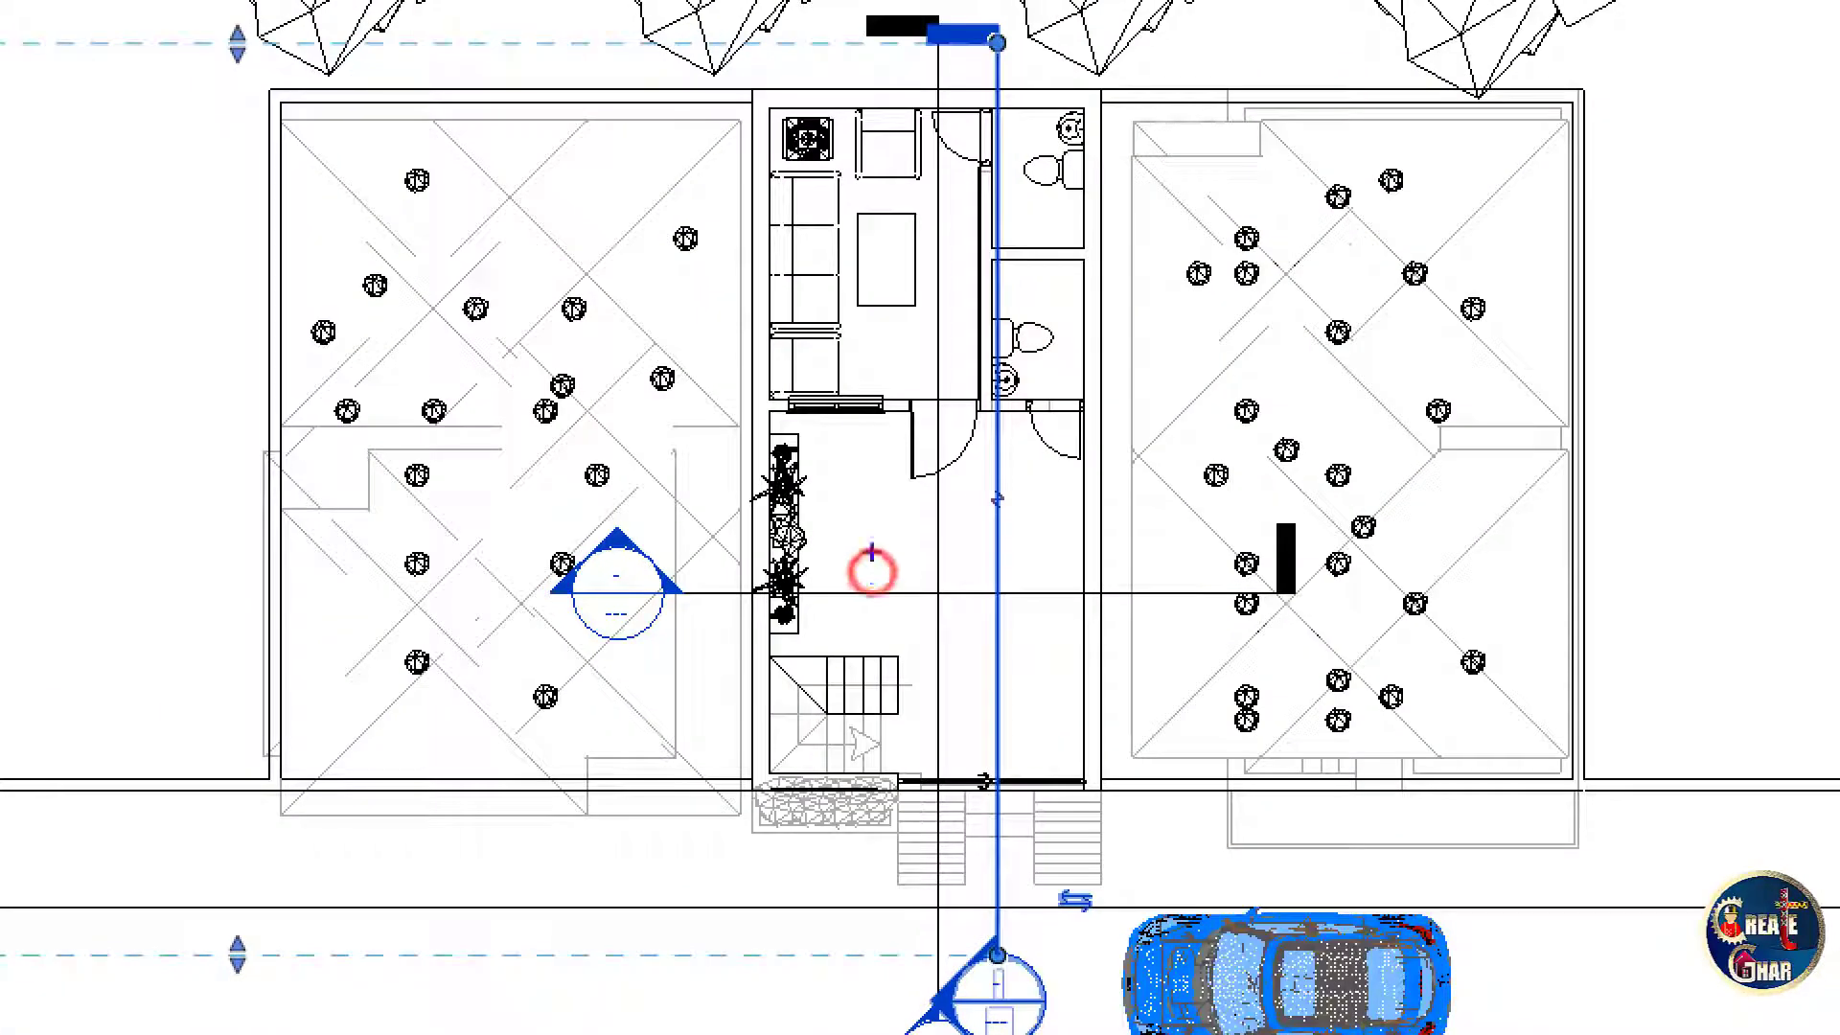
mouse_move(802, 382)
mouse_down()
mouse_move(719, 388)
mouse_move(861, 437)
mouse_move(678, 345)
mouse_up()
key(Escape)
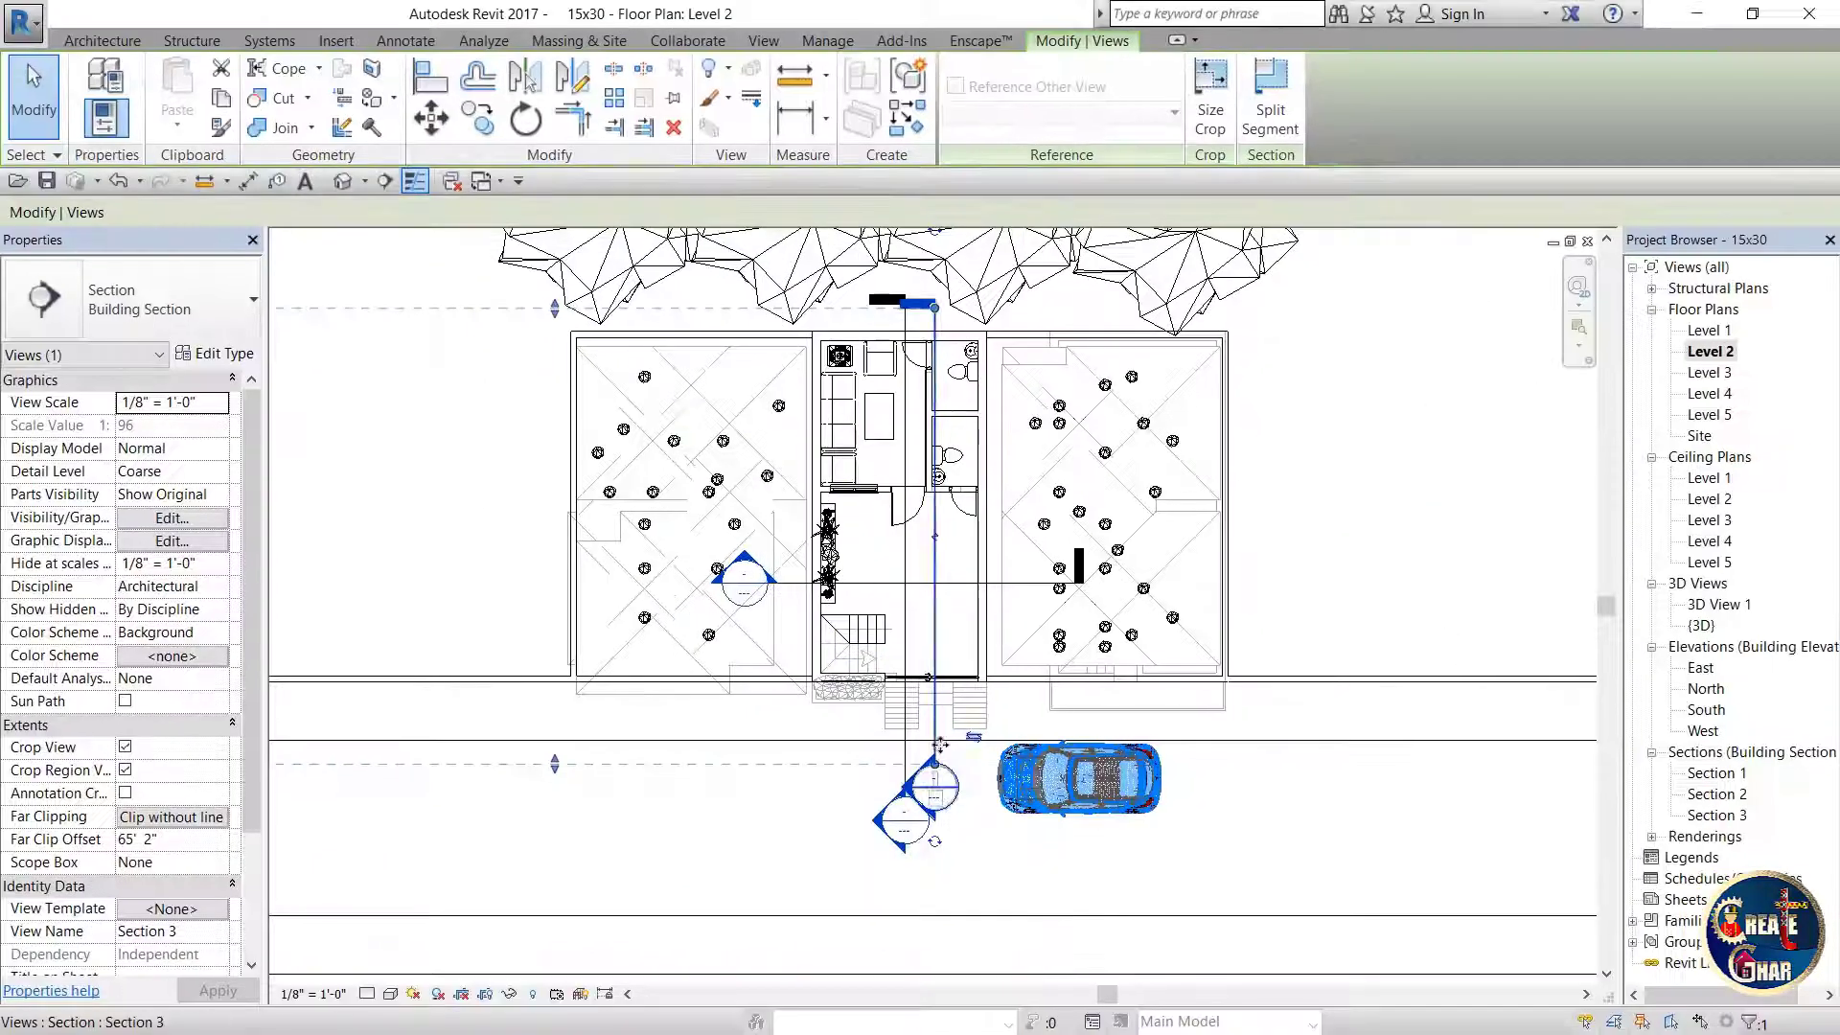
- Nudge the road end of the Section 3 line and delete that section together with its view
drag(937, 757, 939, 758)
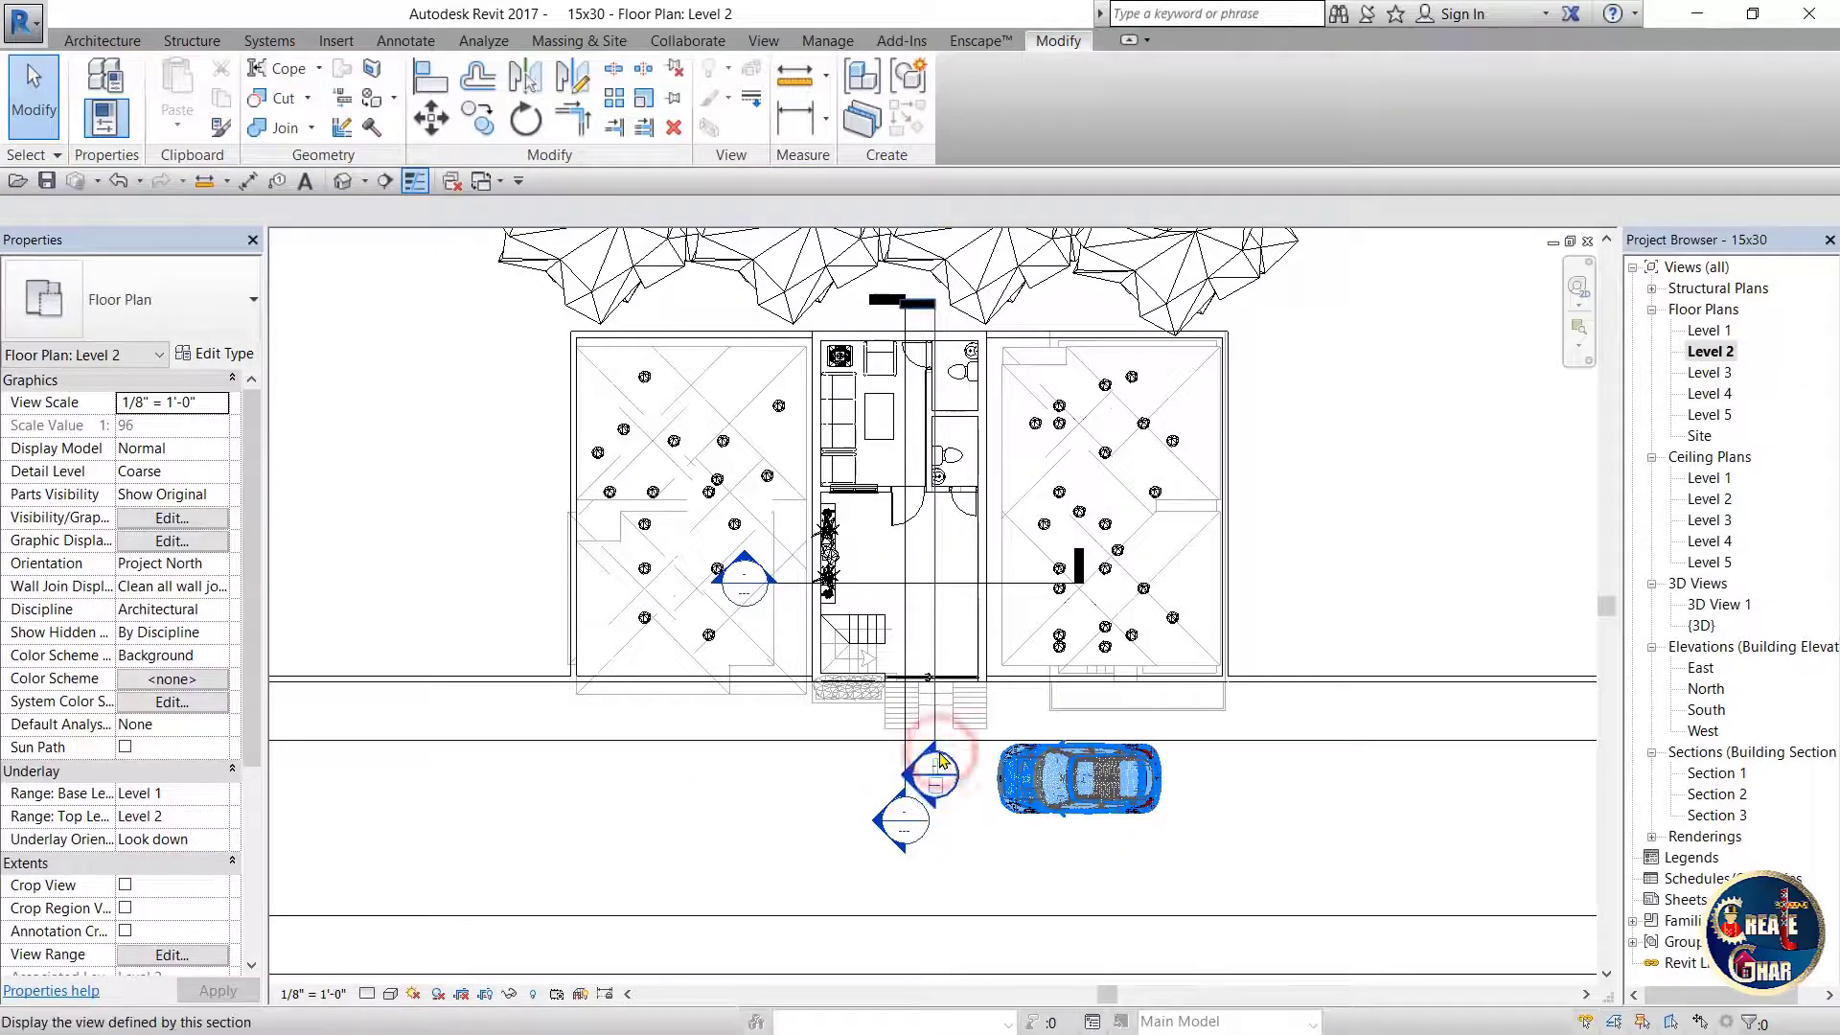
click(935, 718)
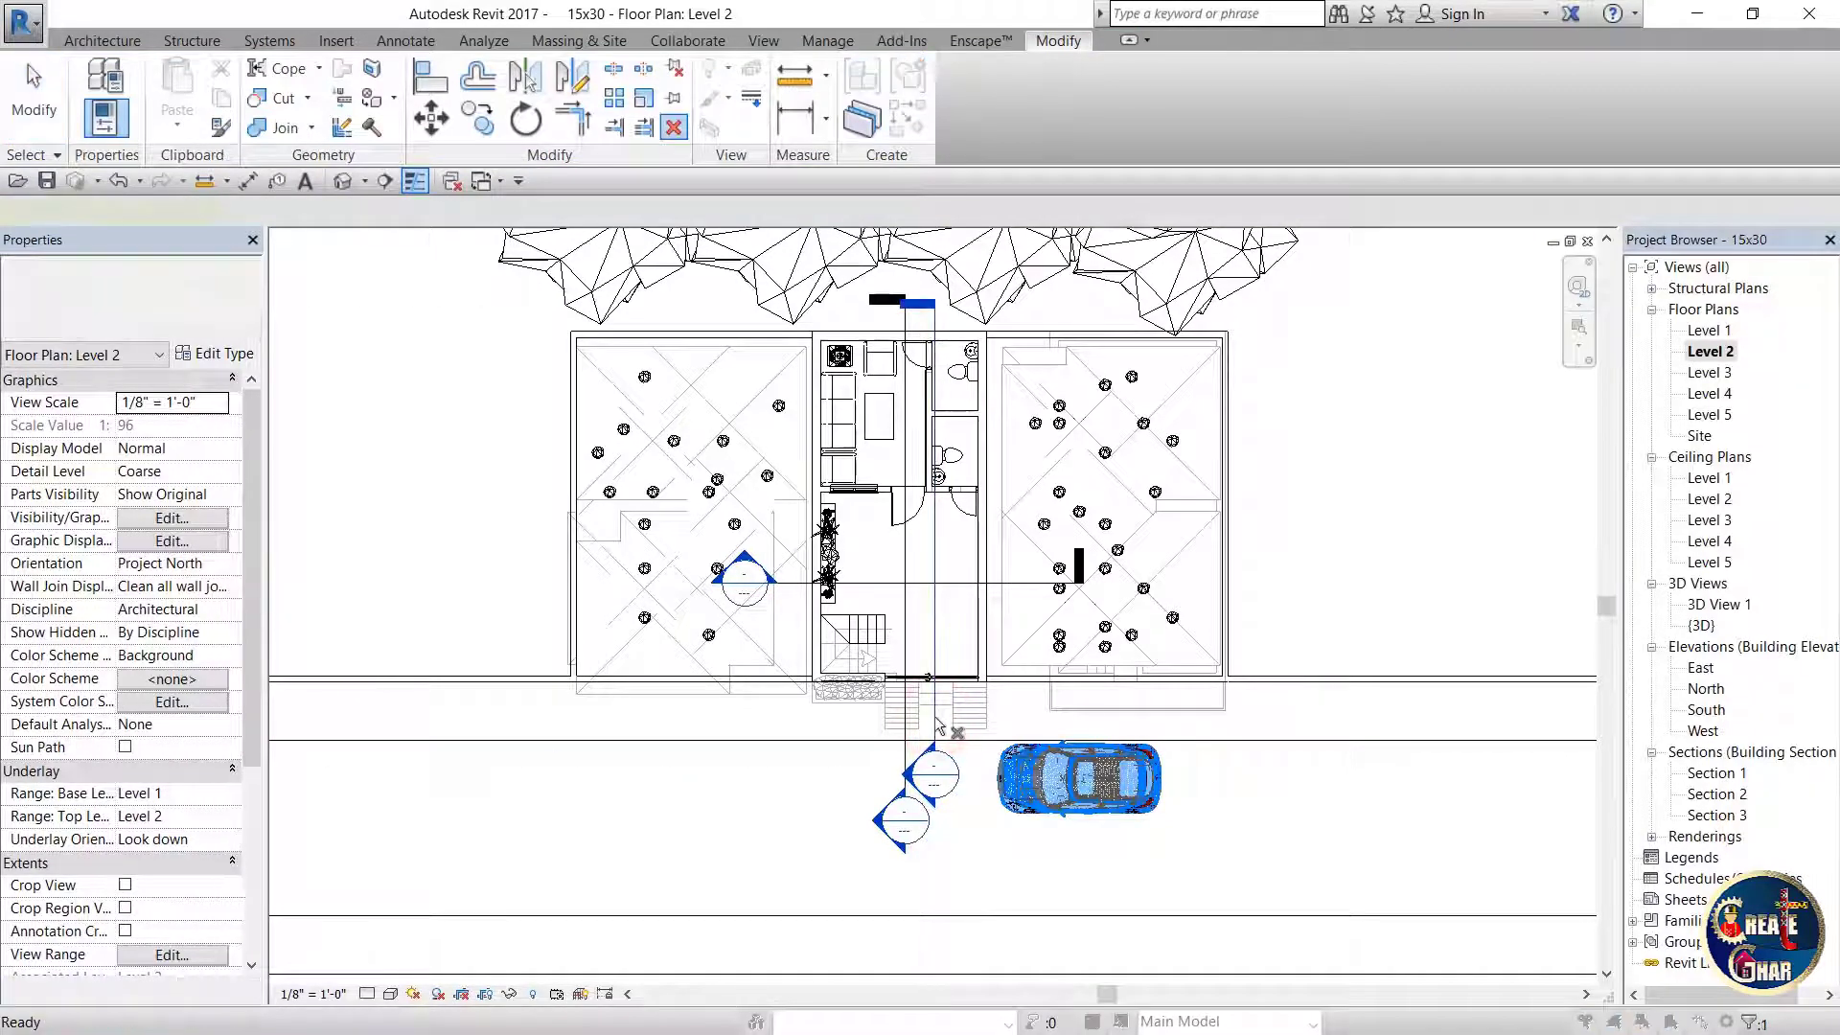
key(Delete)
key(Escape)
click(935, 717)
key(Delete)
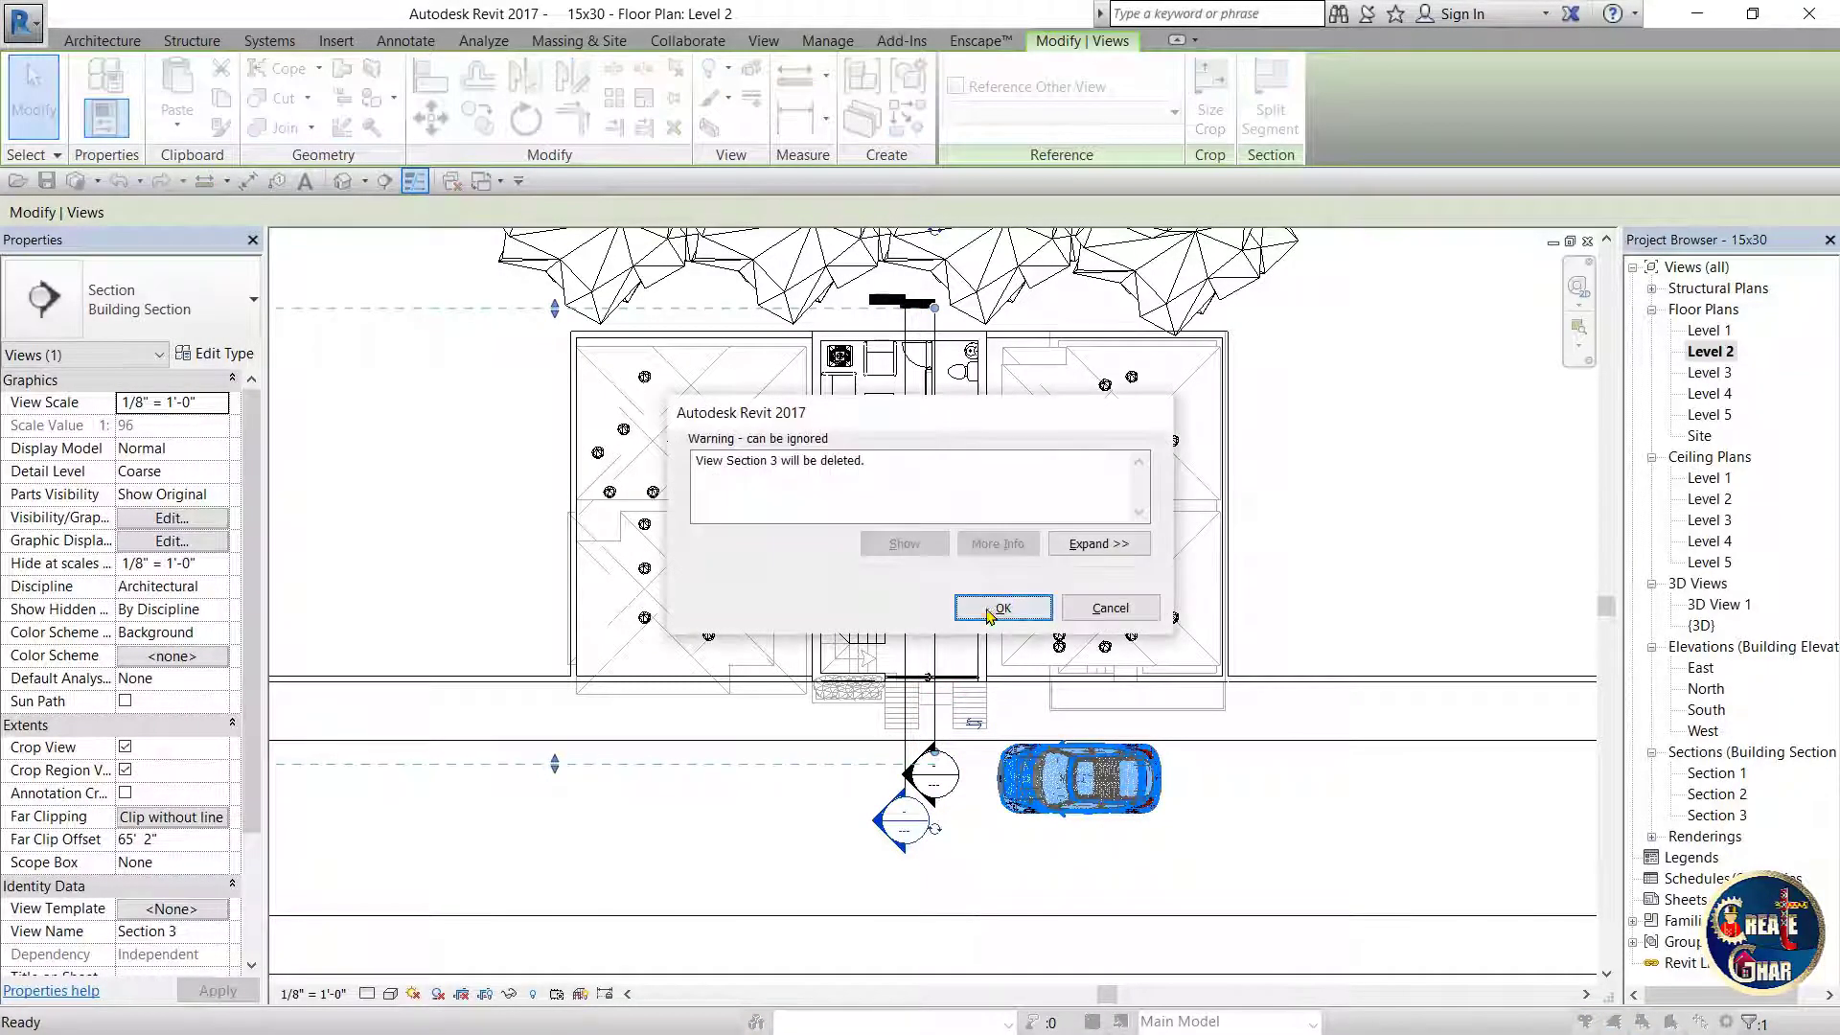
click(987, 608)
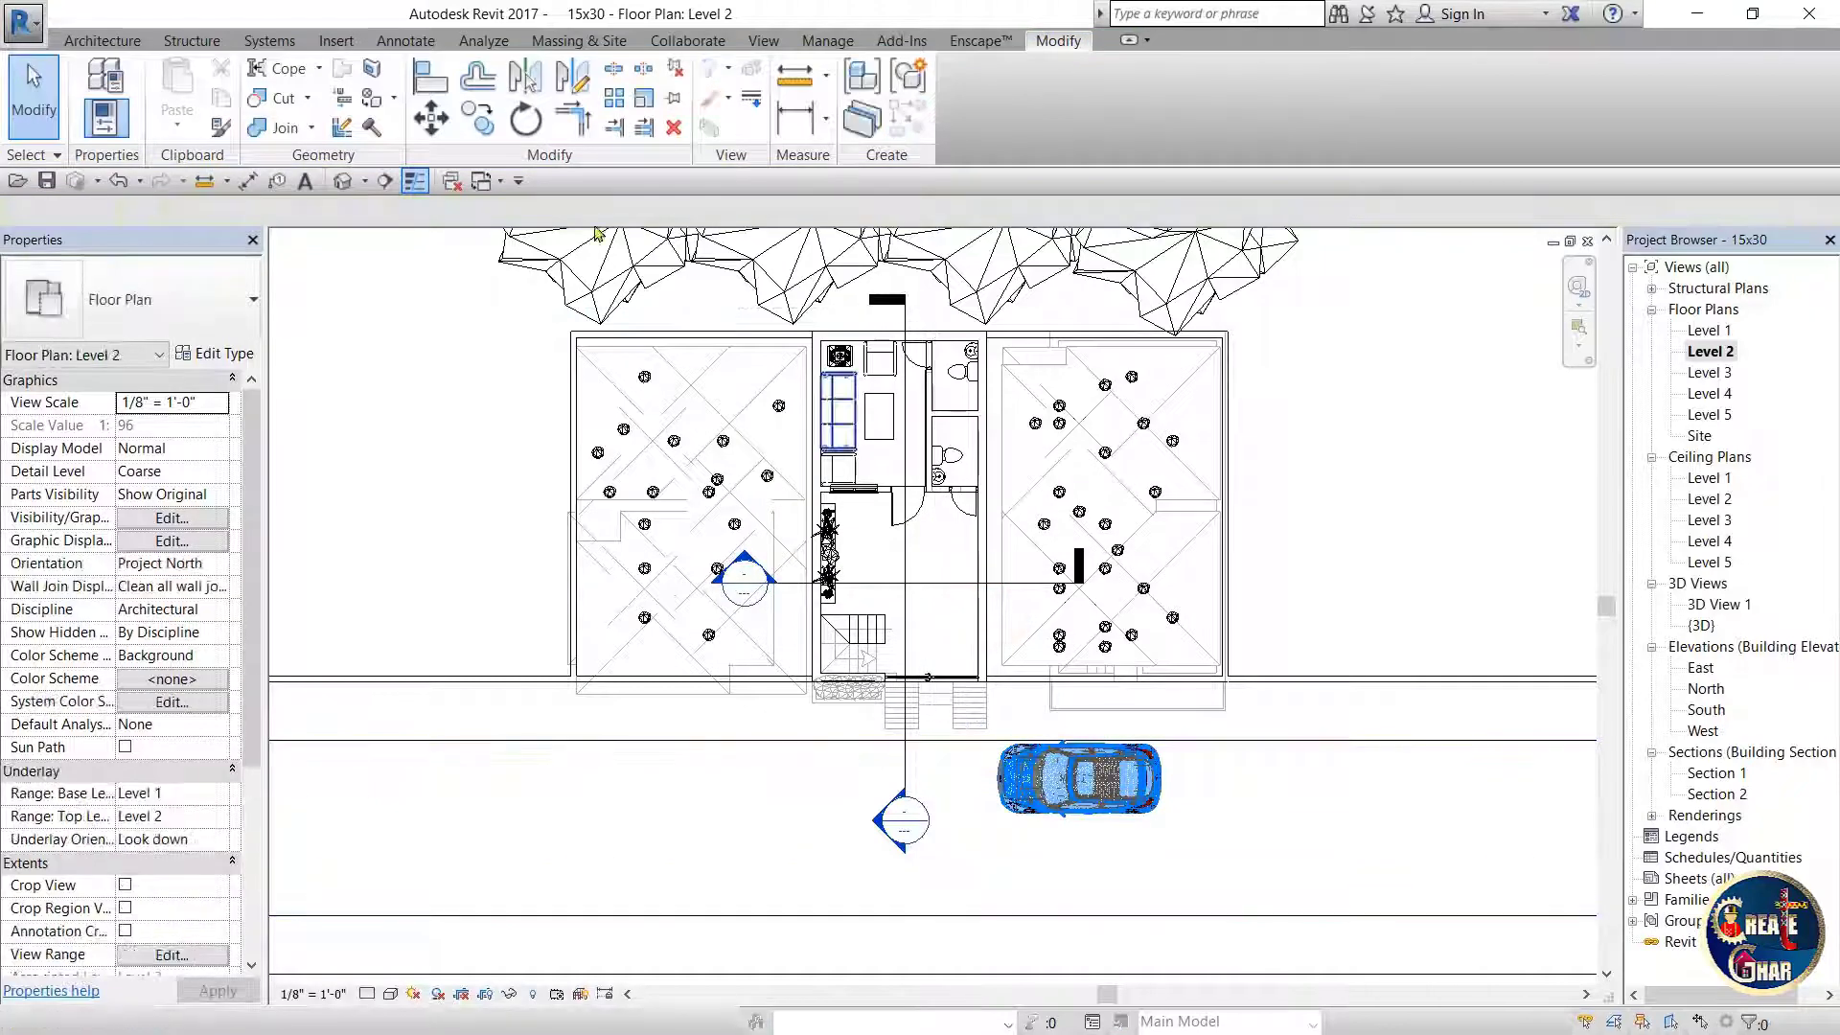
- Draw a trial lengthwise section from the rear trees to the road, facing east, and delete it with its view
click(384, 181)
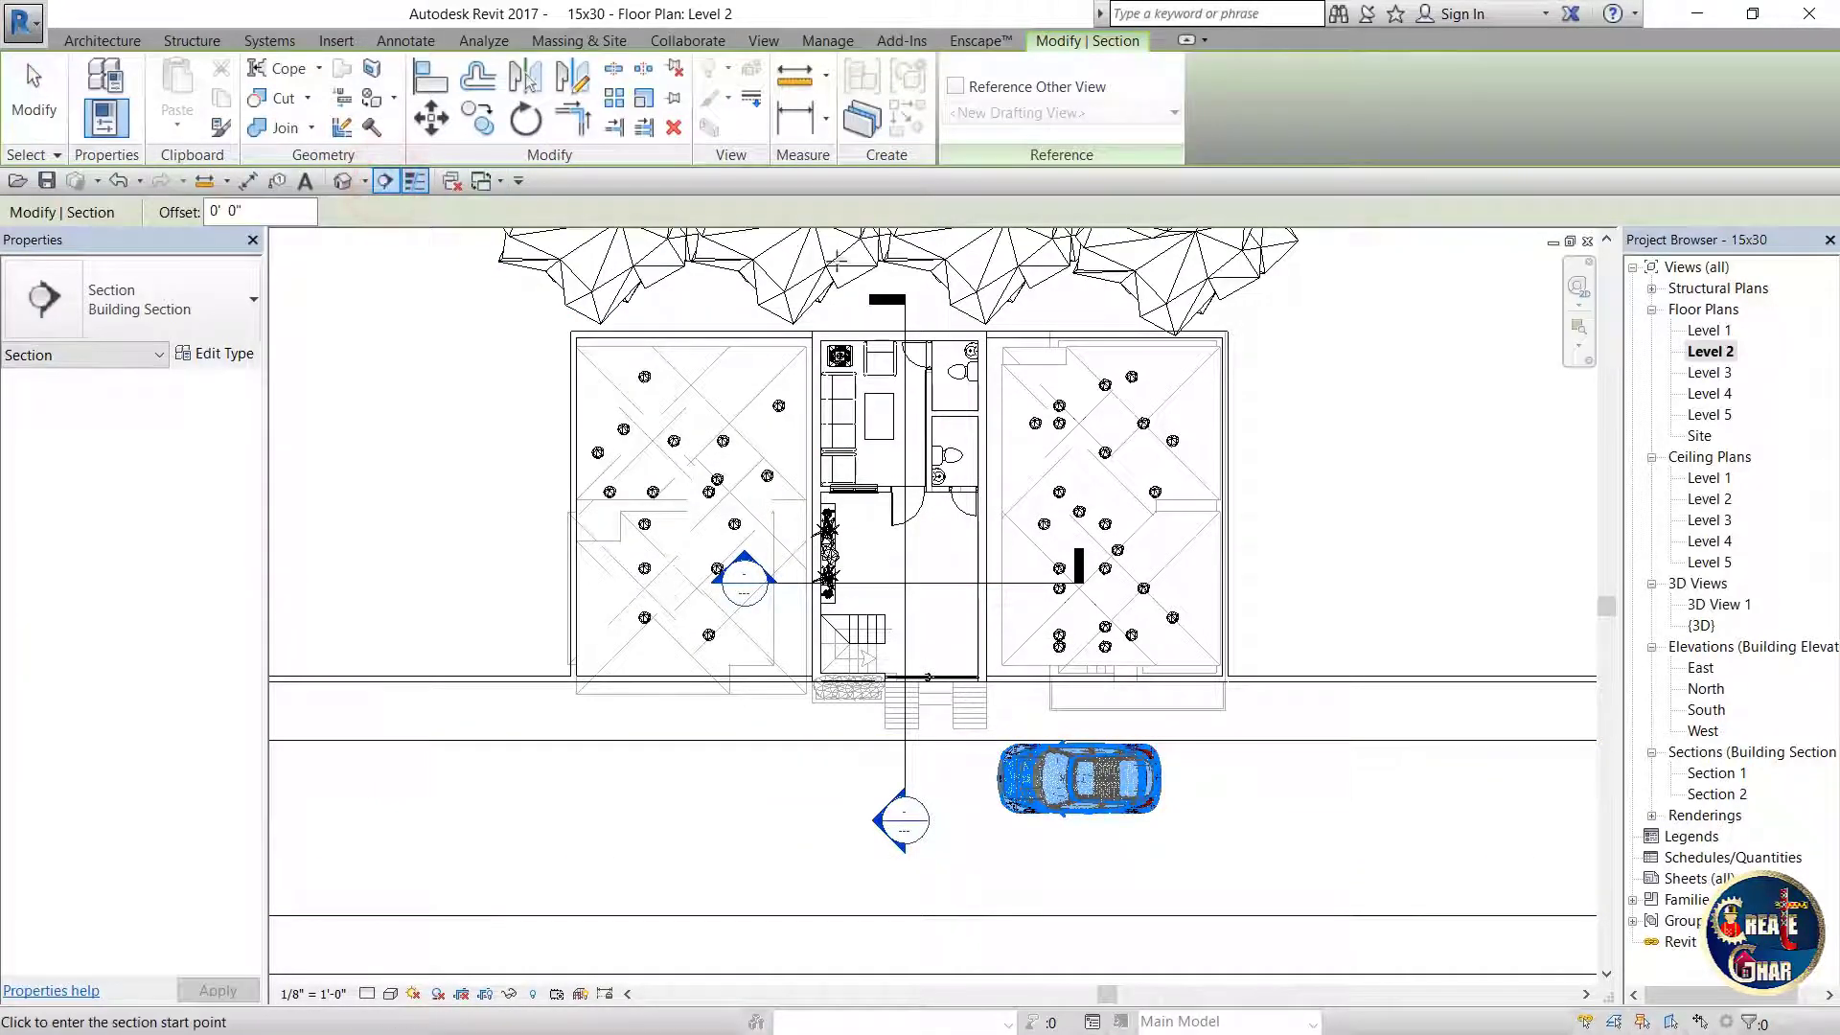
click(926, 294)
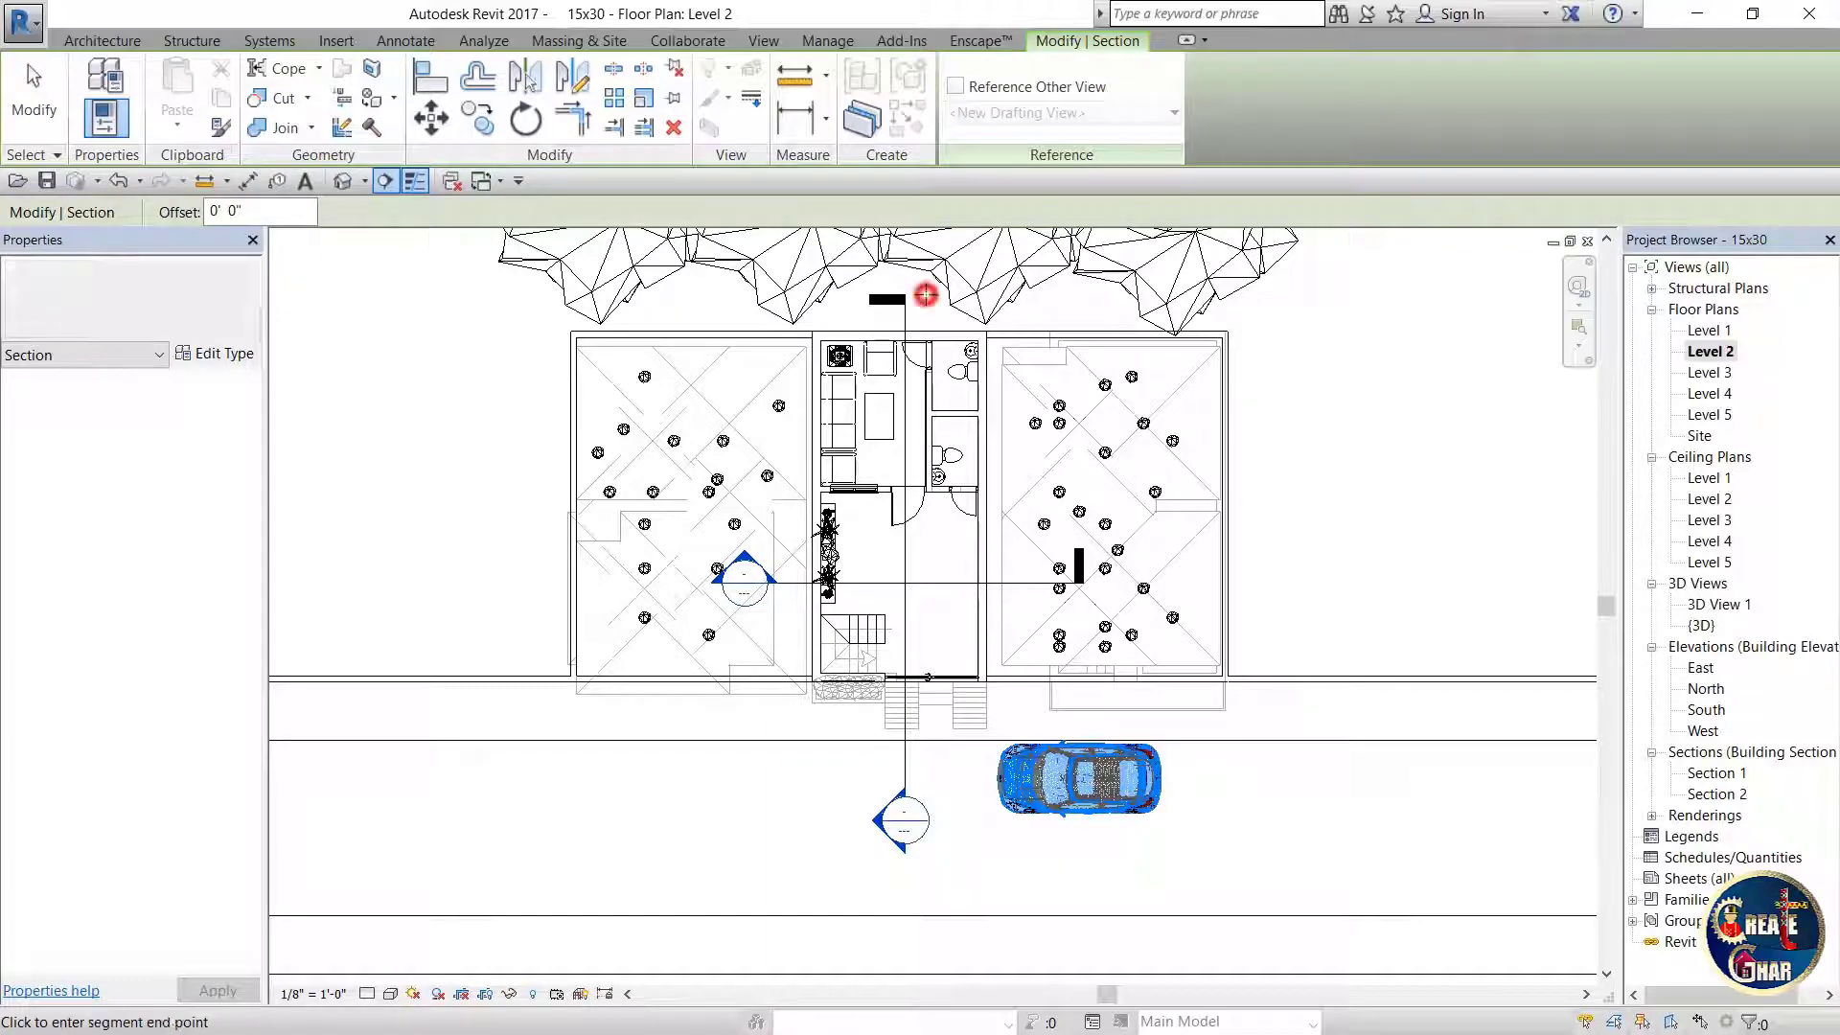
click(930, 786)
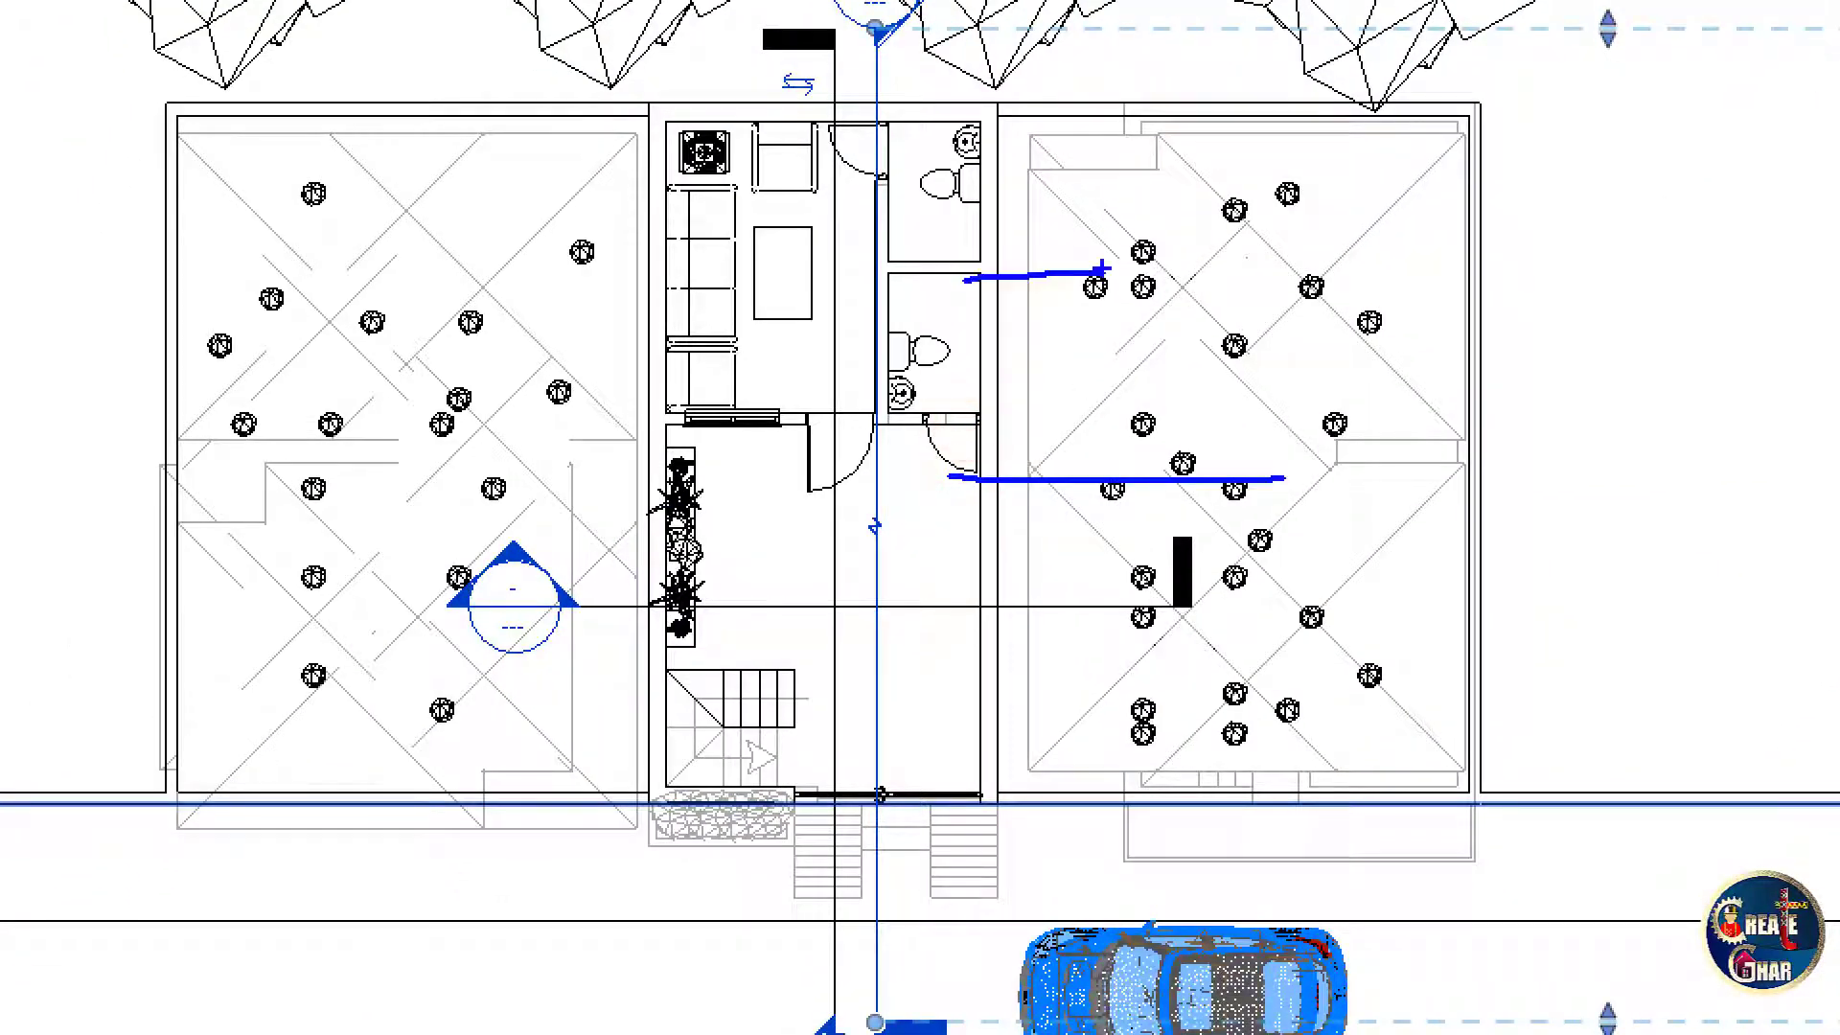
click(875, 901)
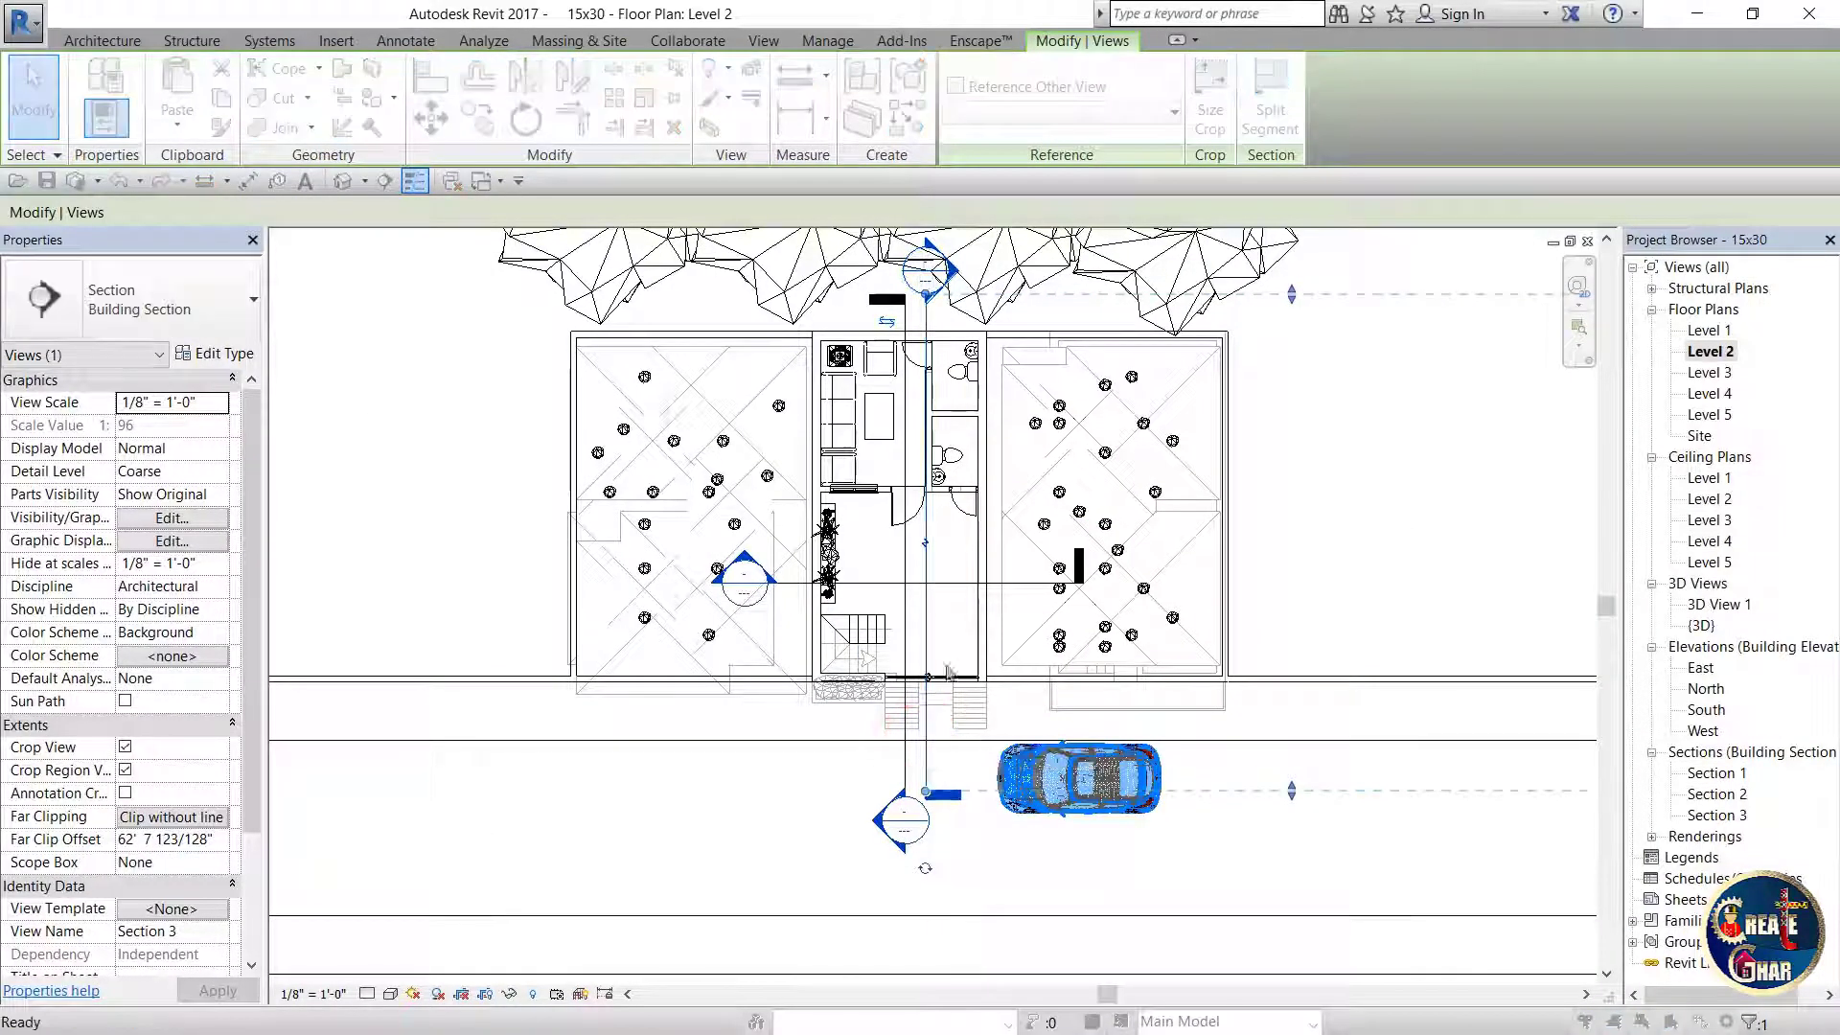
key(Delete)
click(1003, 605)
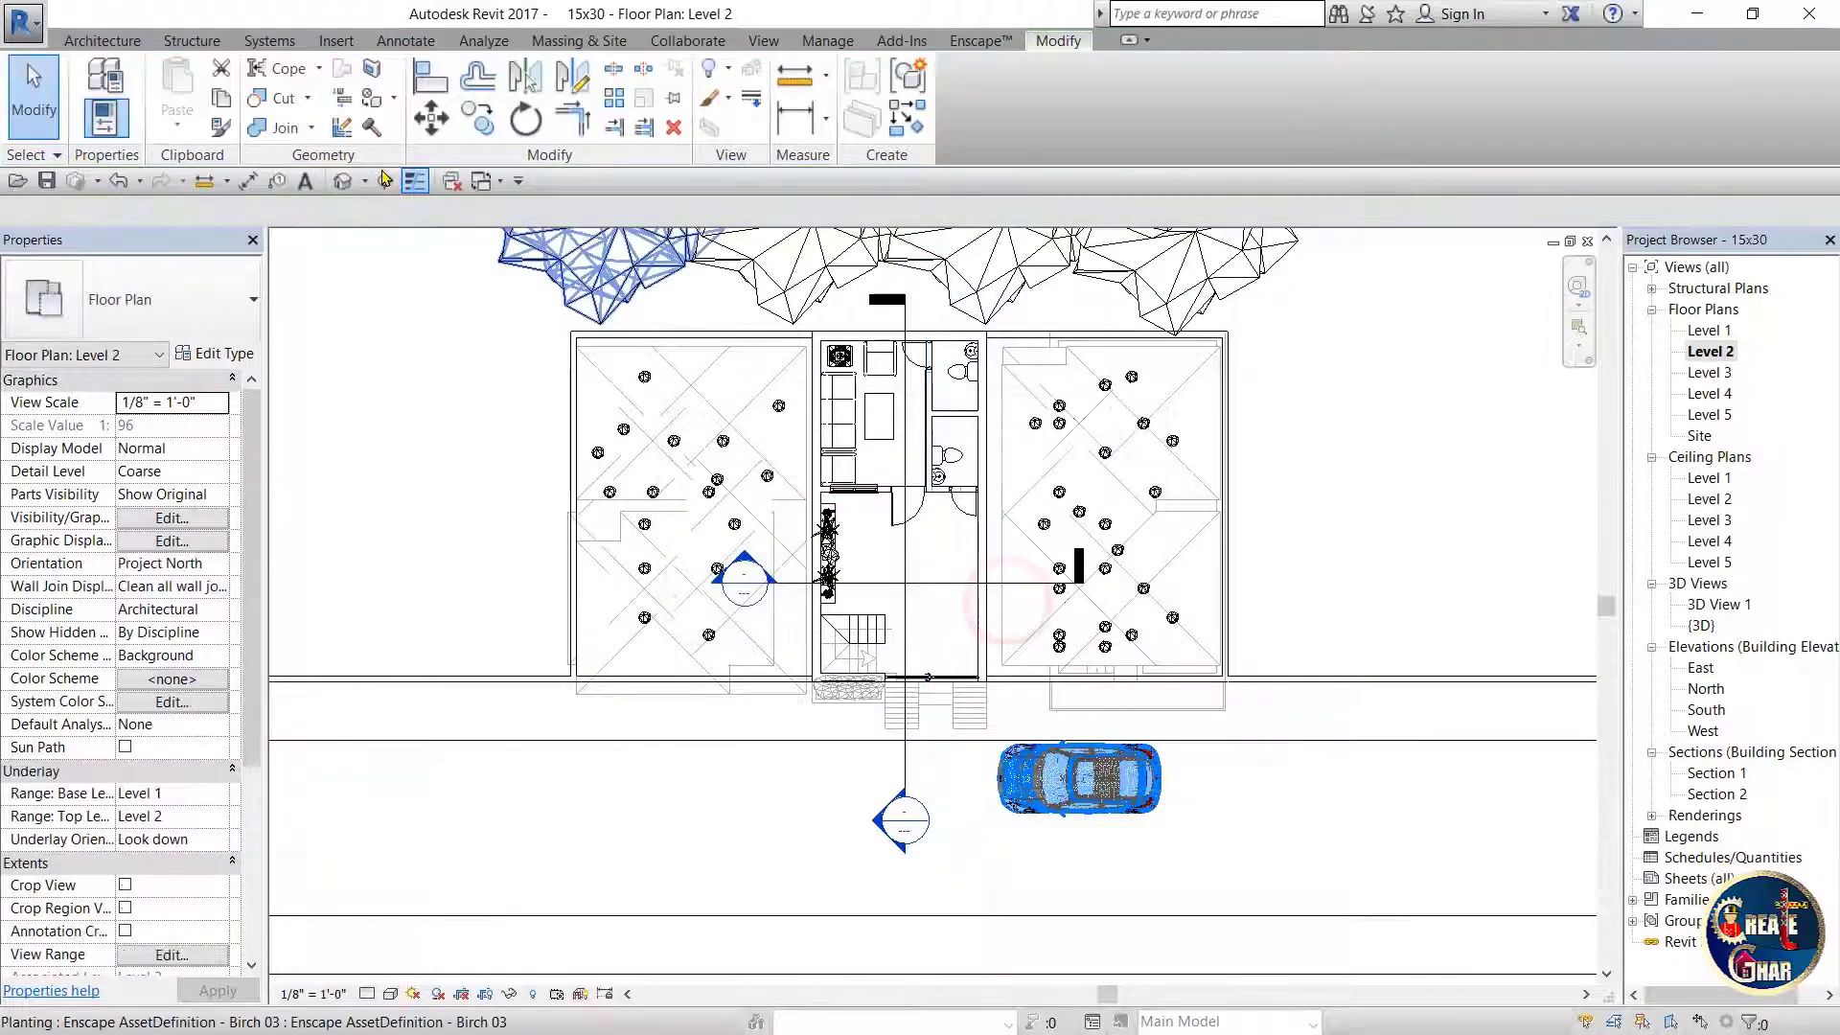
- Draw a lengthwise building section from the road past the gate and along the toilets' west wall to the rear trees, facing west
click(383, 181)
click(928, 768)
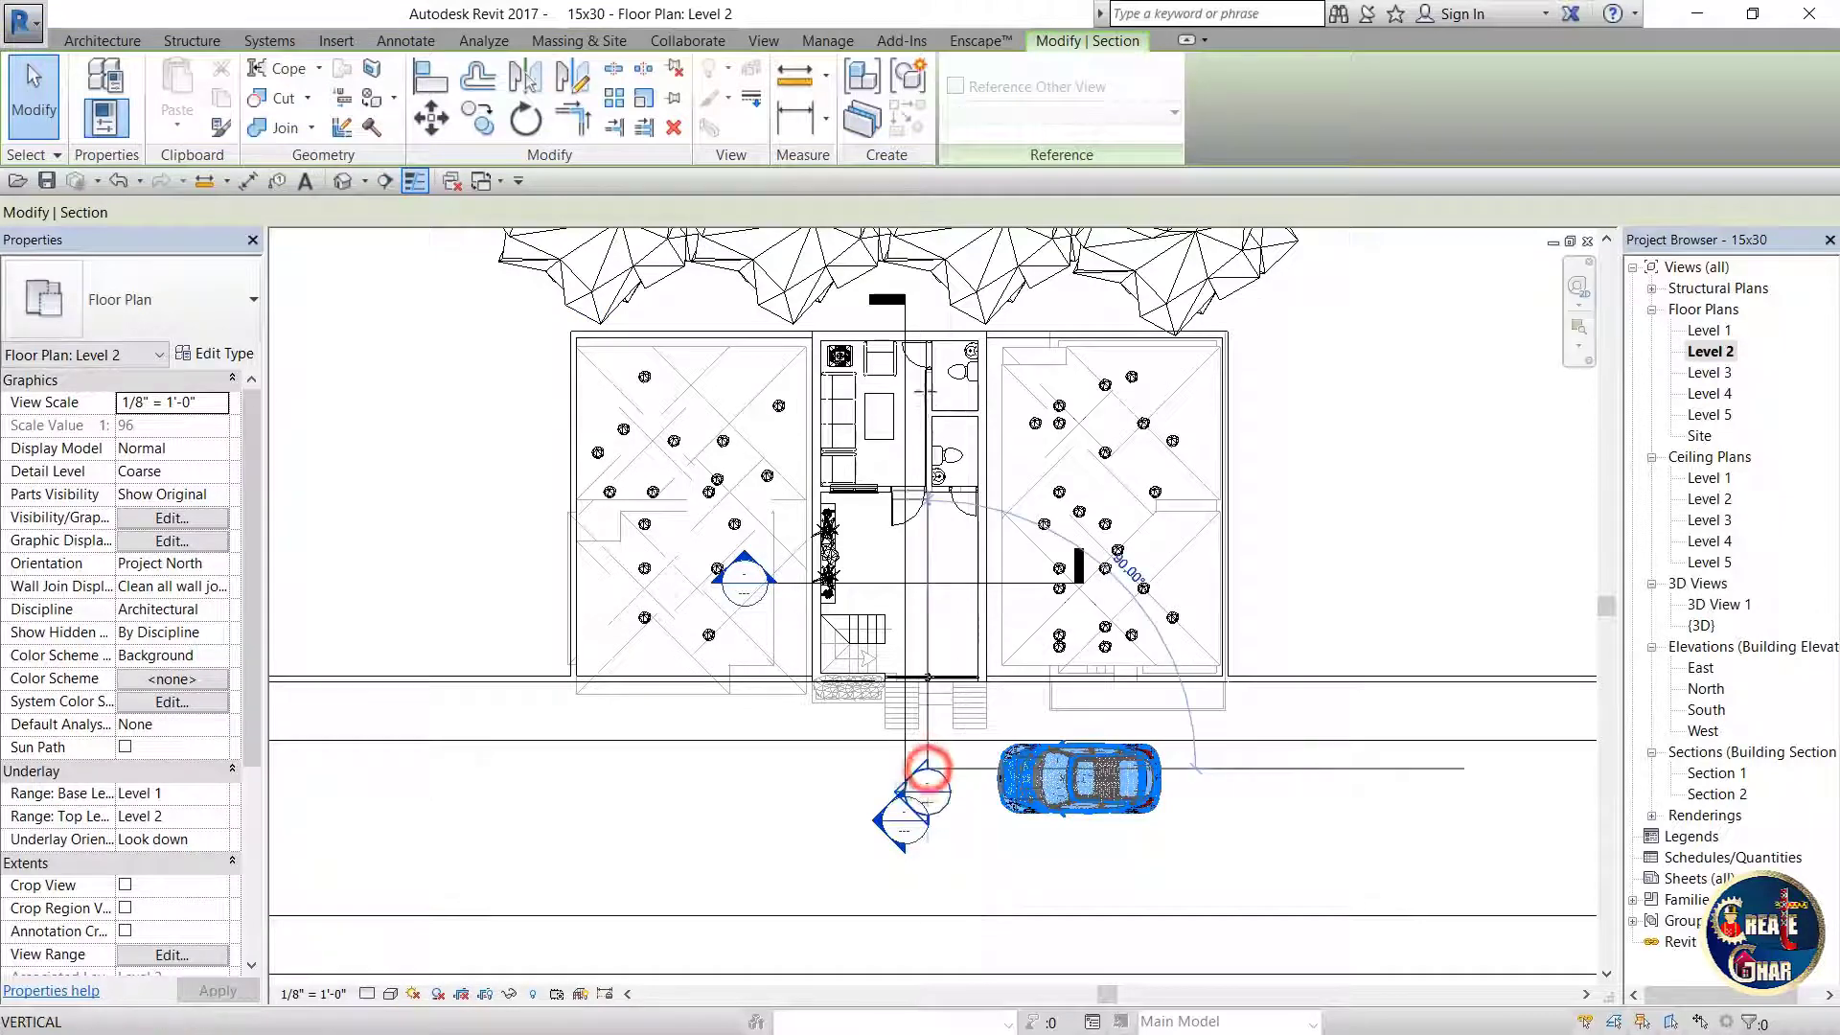
click(925, 307)
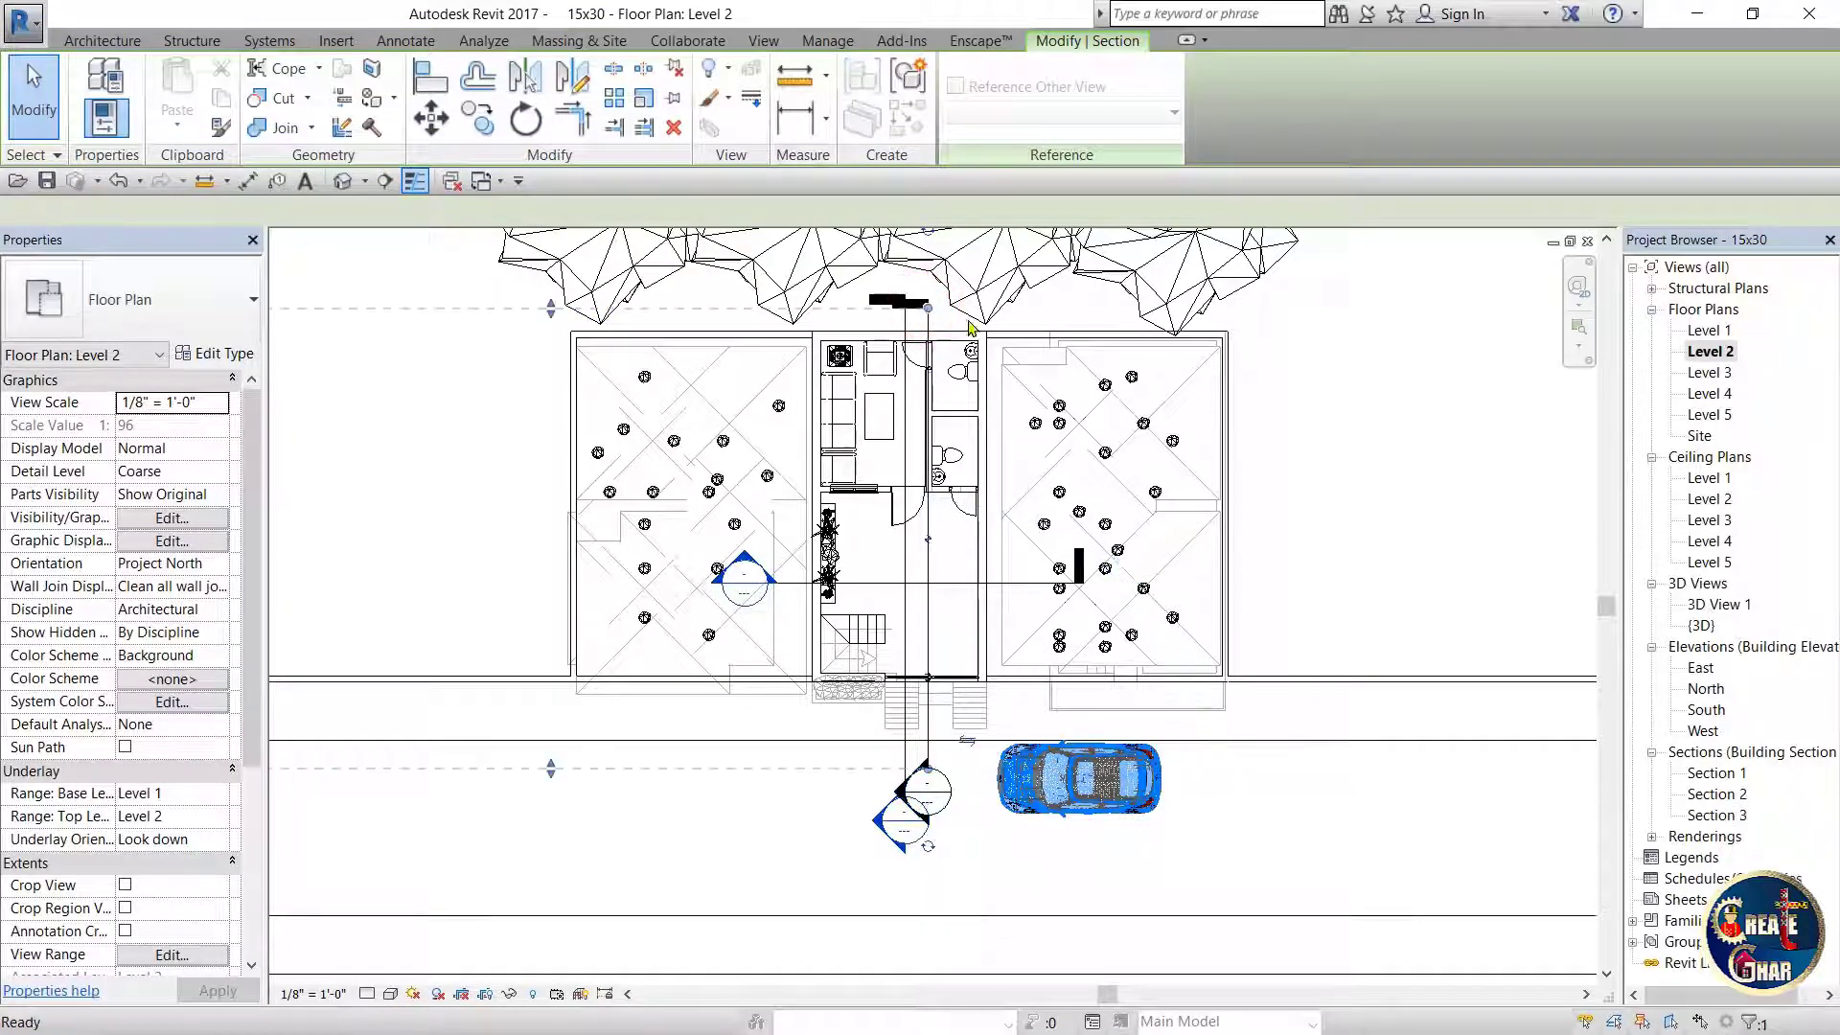
key(Escape)
key(Escape)
- Open the Section 3 view and examine the Level 2 planter, stair steps and doors and the Level 3 bedroom in the cut
double_click(1751, 818)
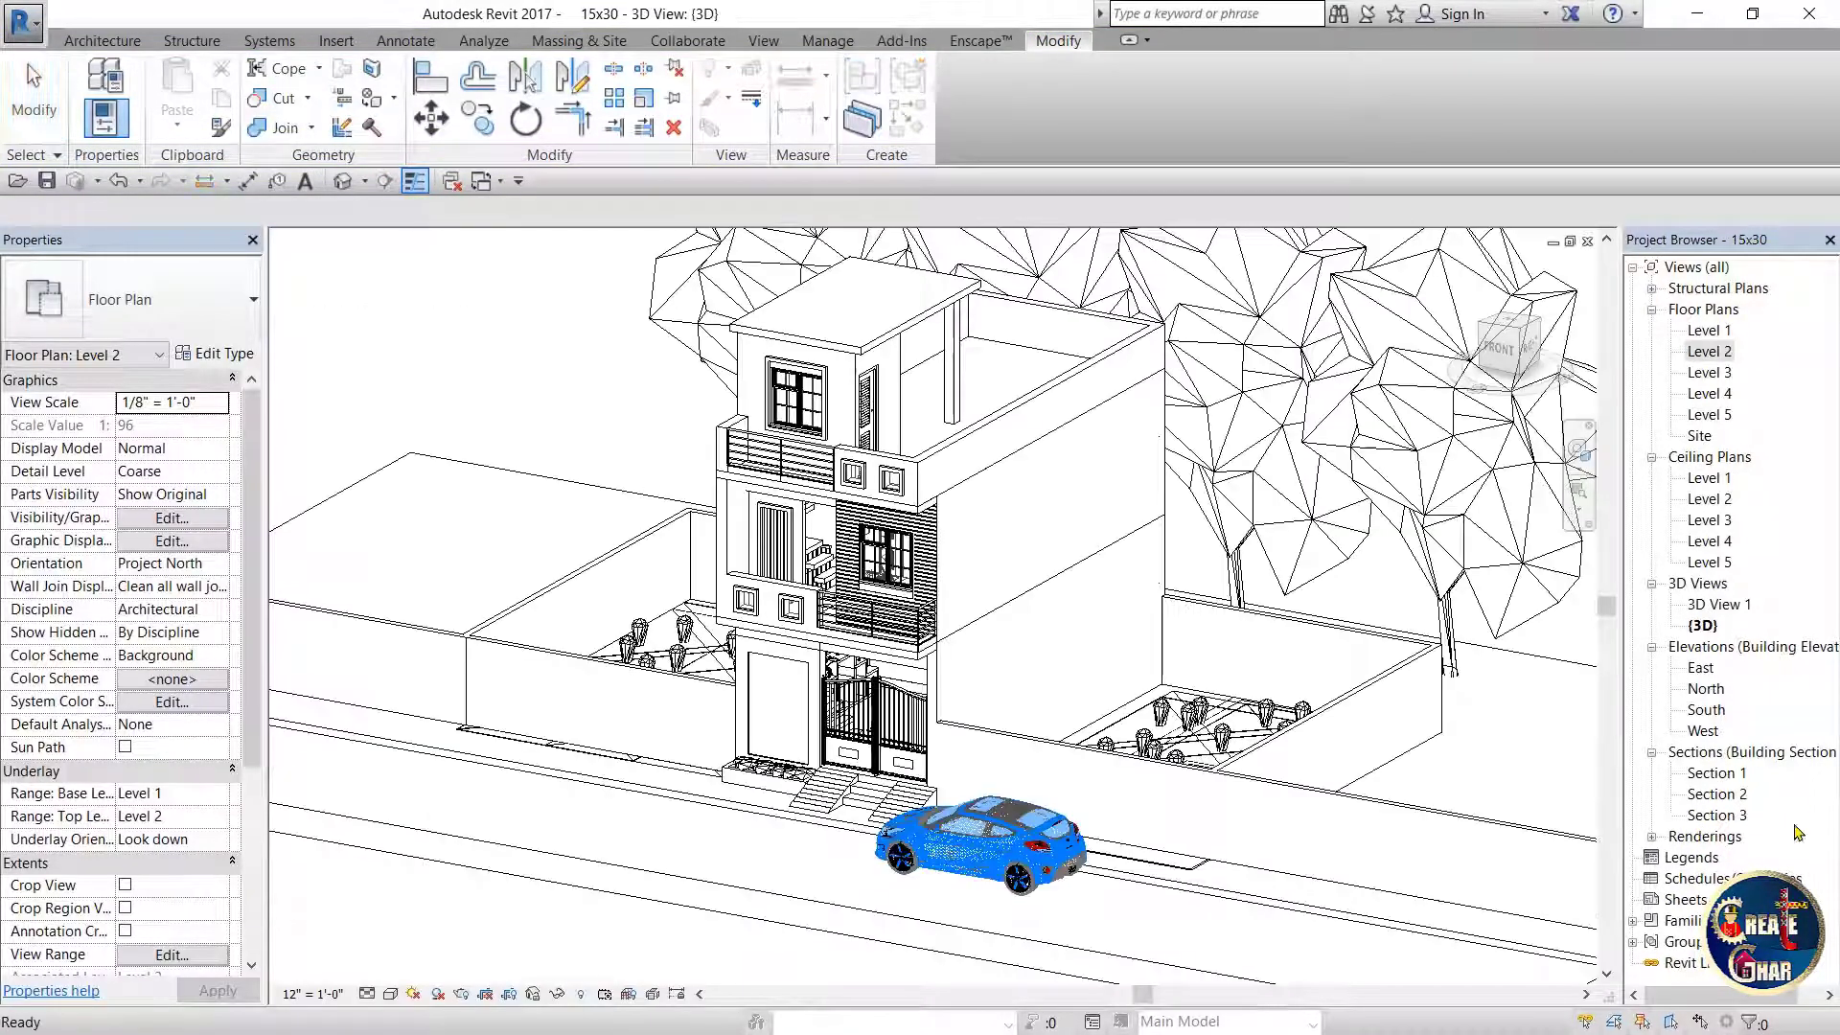
double_click(1712, 817)
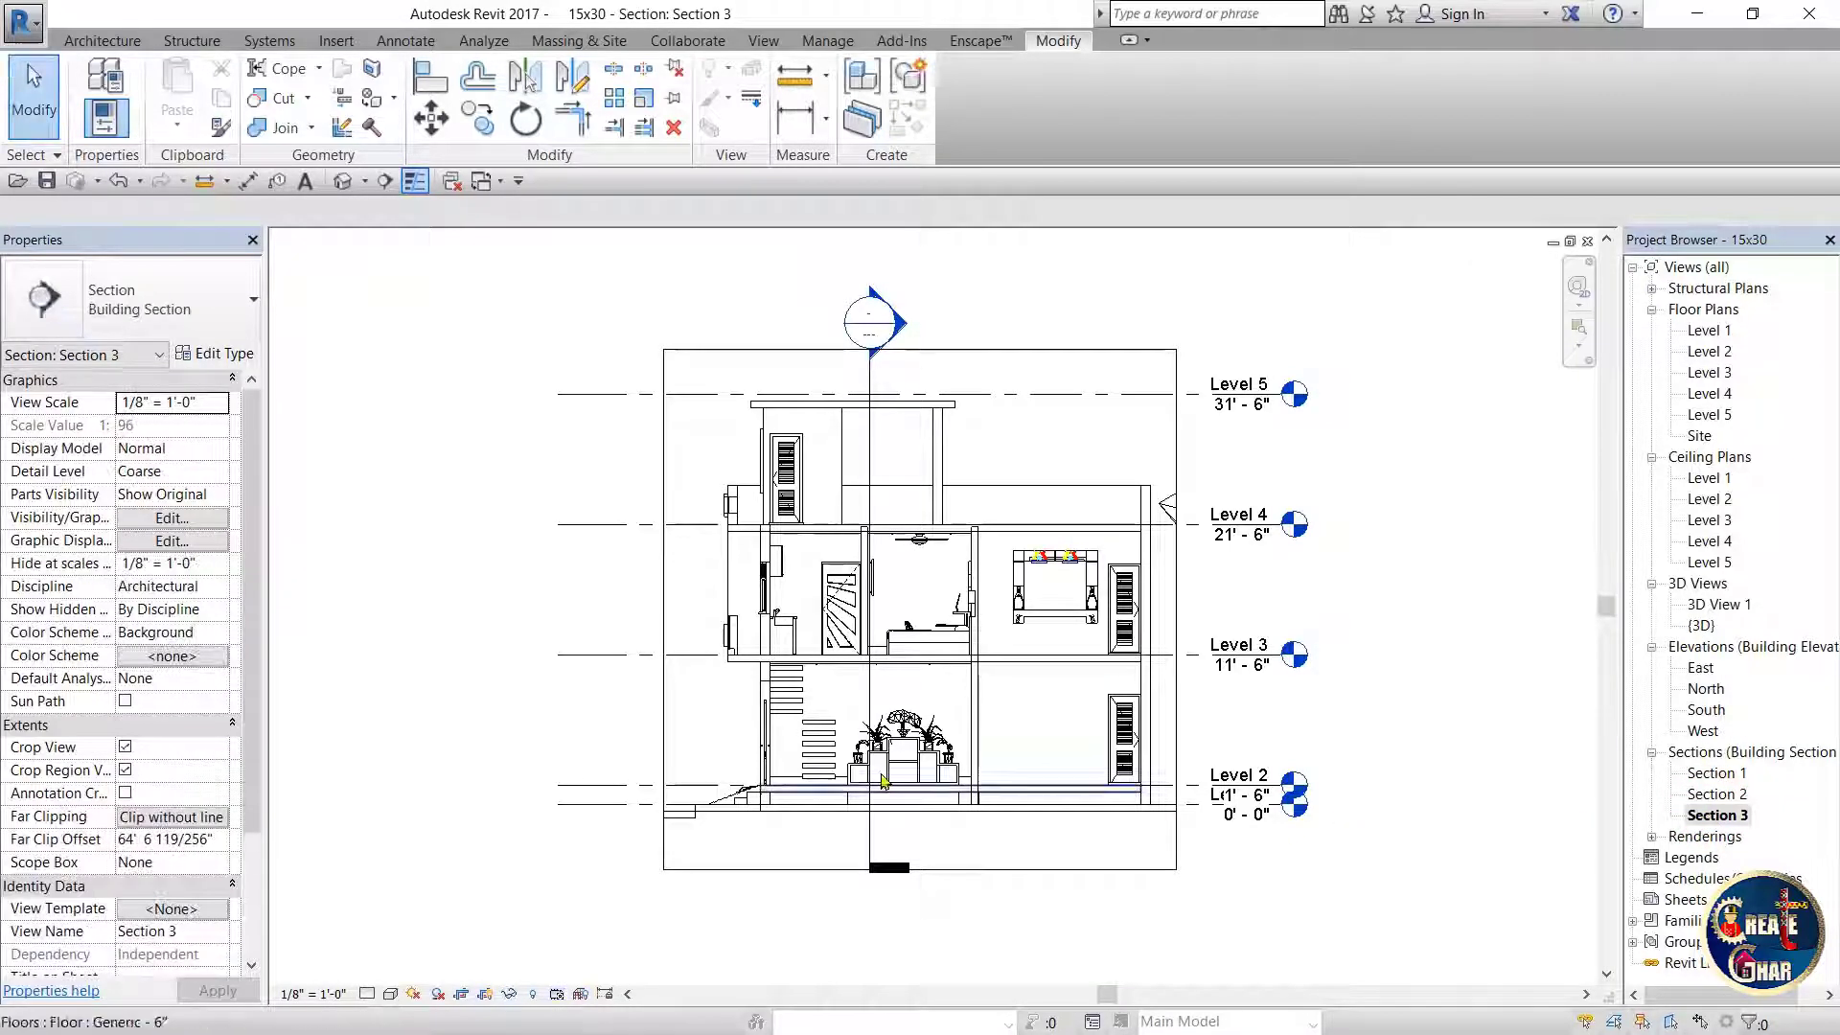
scroll(882, 781, up, 3)
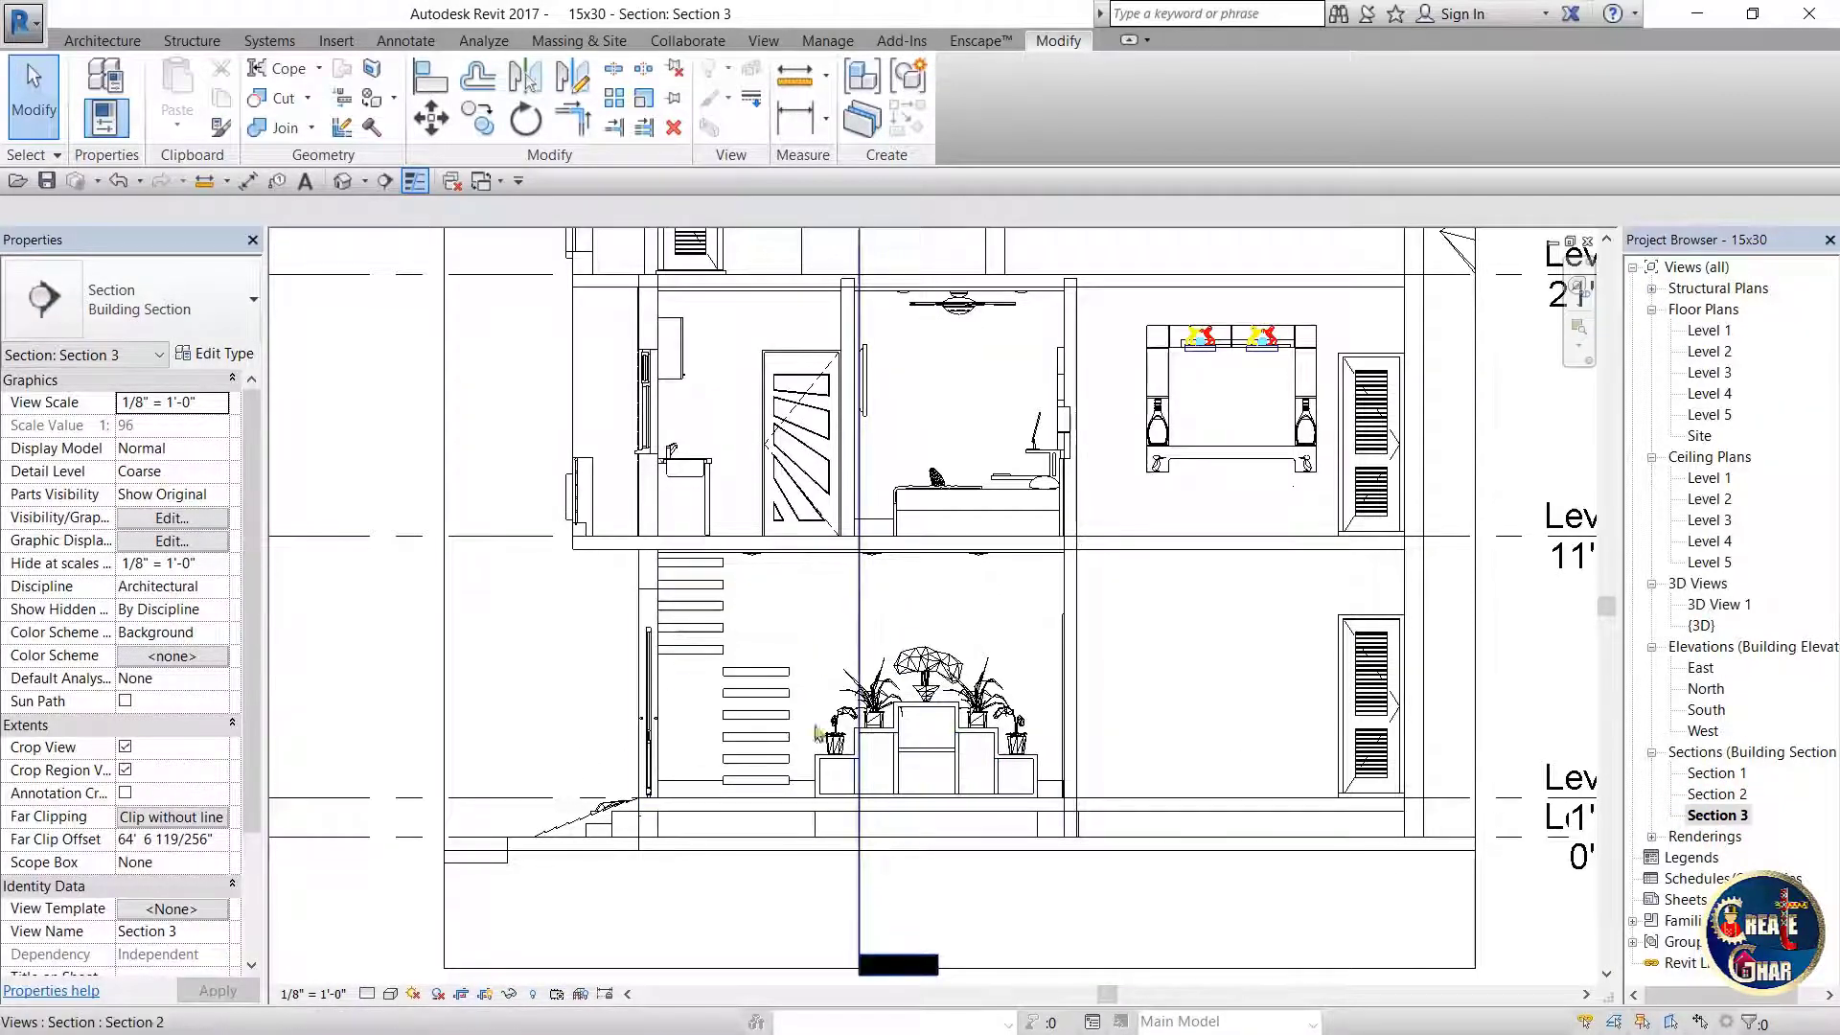
scroll(921, 670, up, 2)
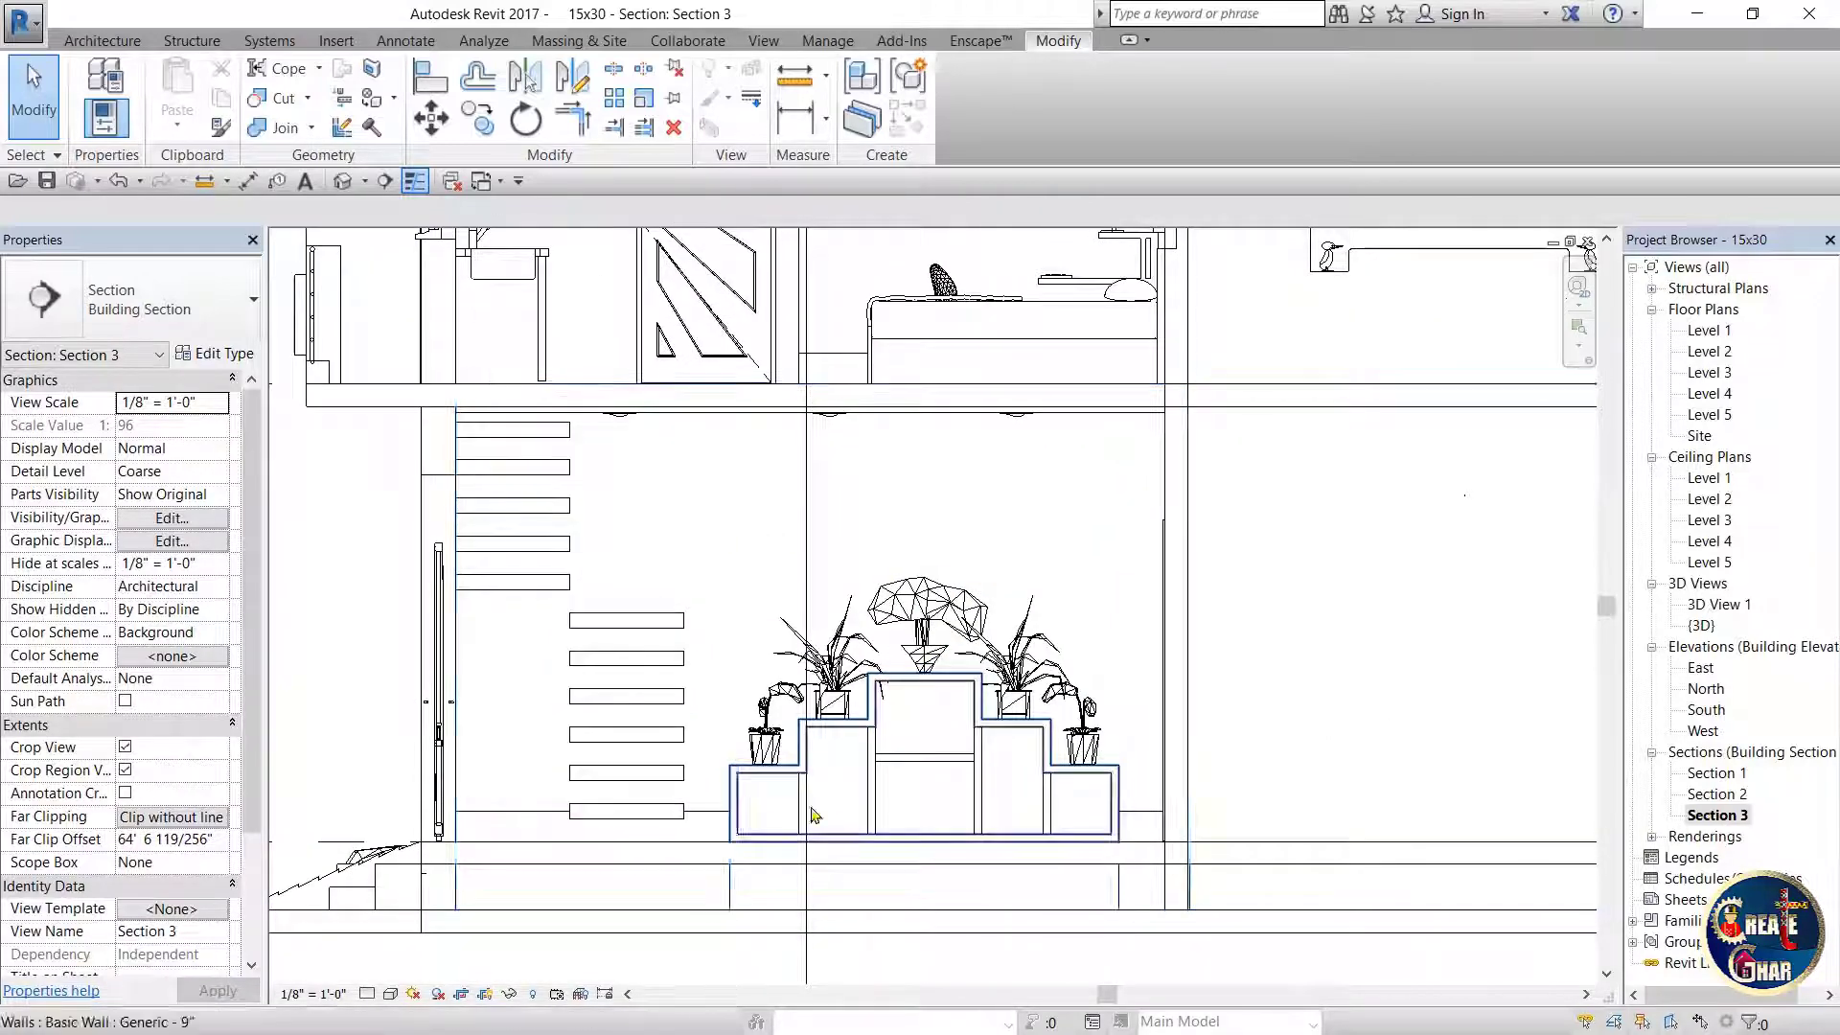
scroll(795, 690, down, 2)
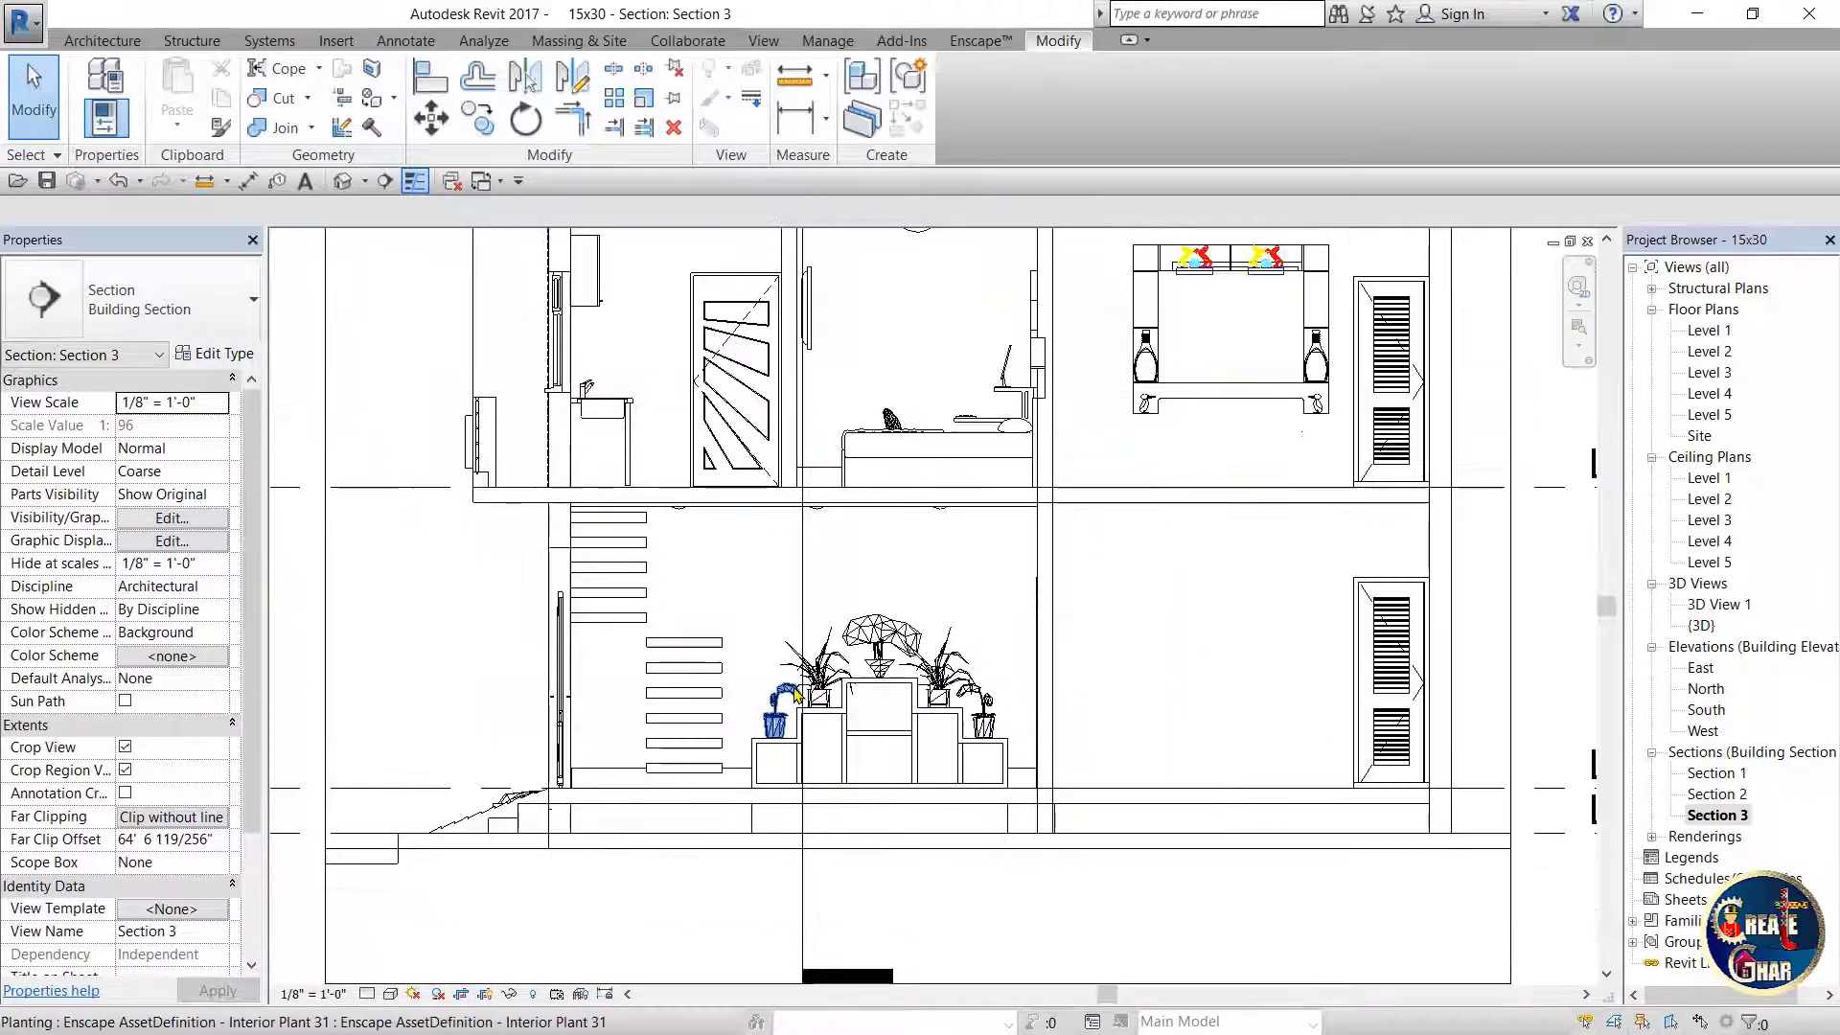
scroll(795, 714, down, 1)
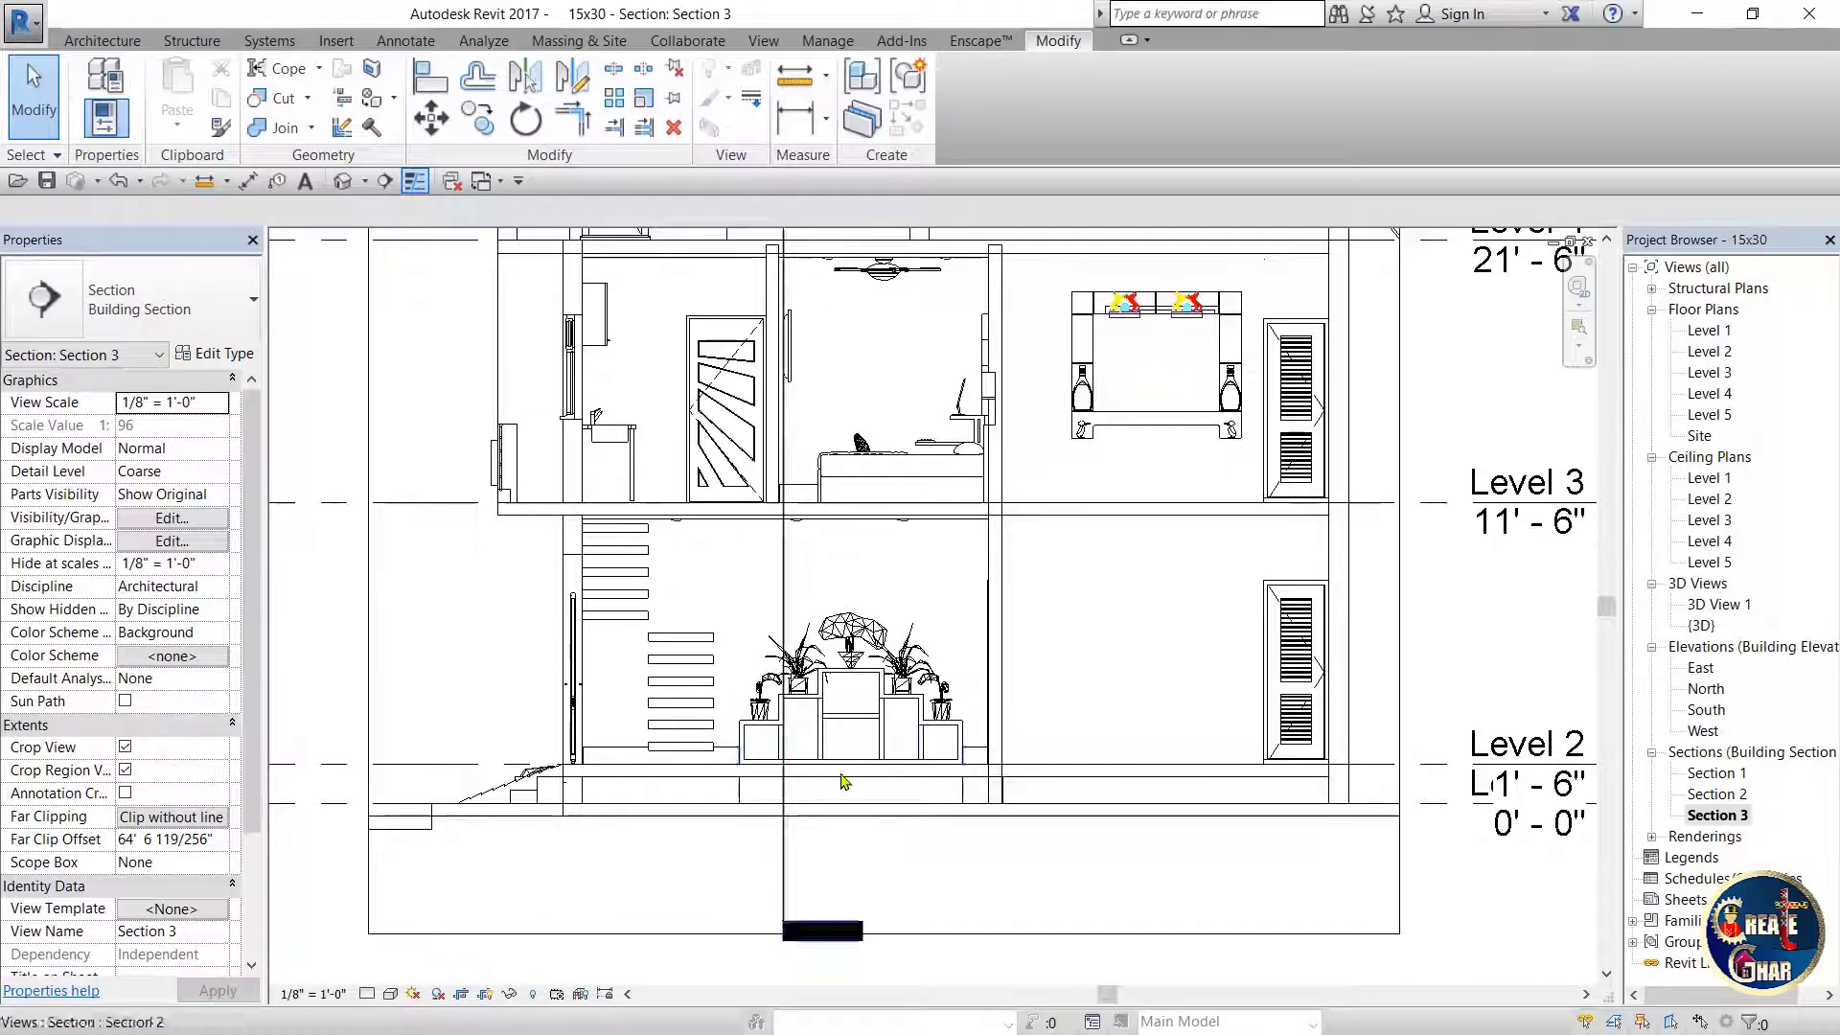
scroll(842, 768, down, 2)
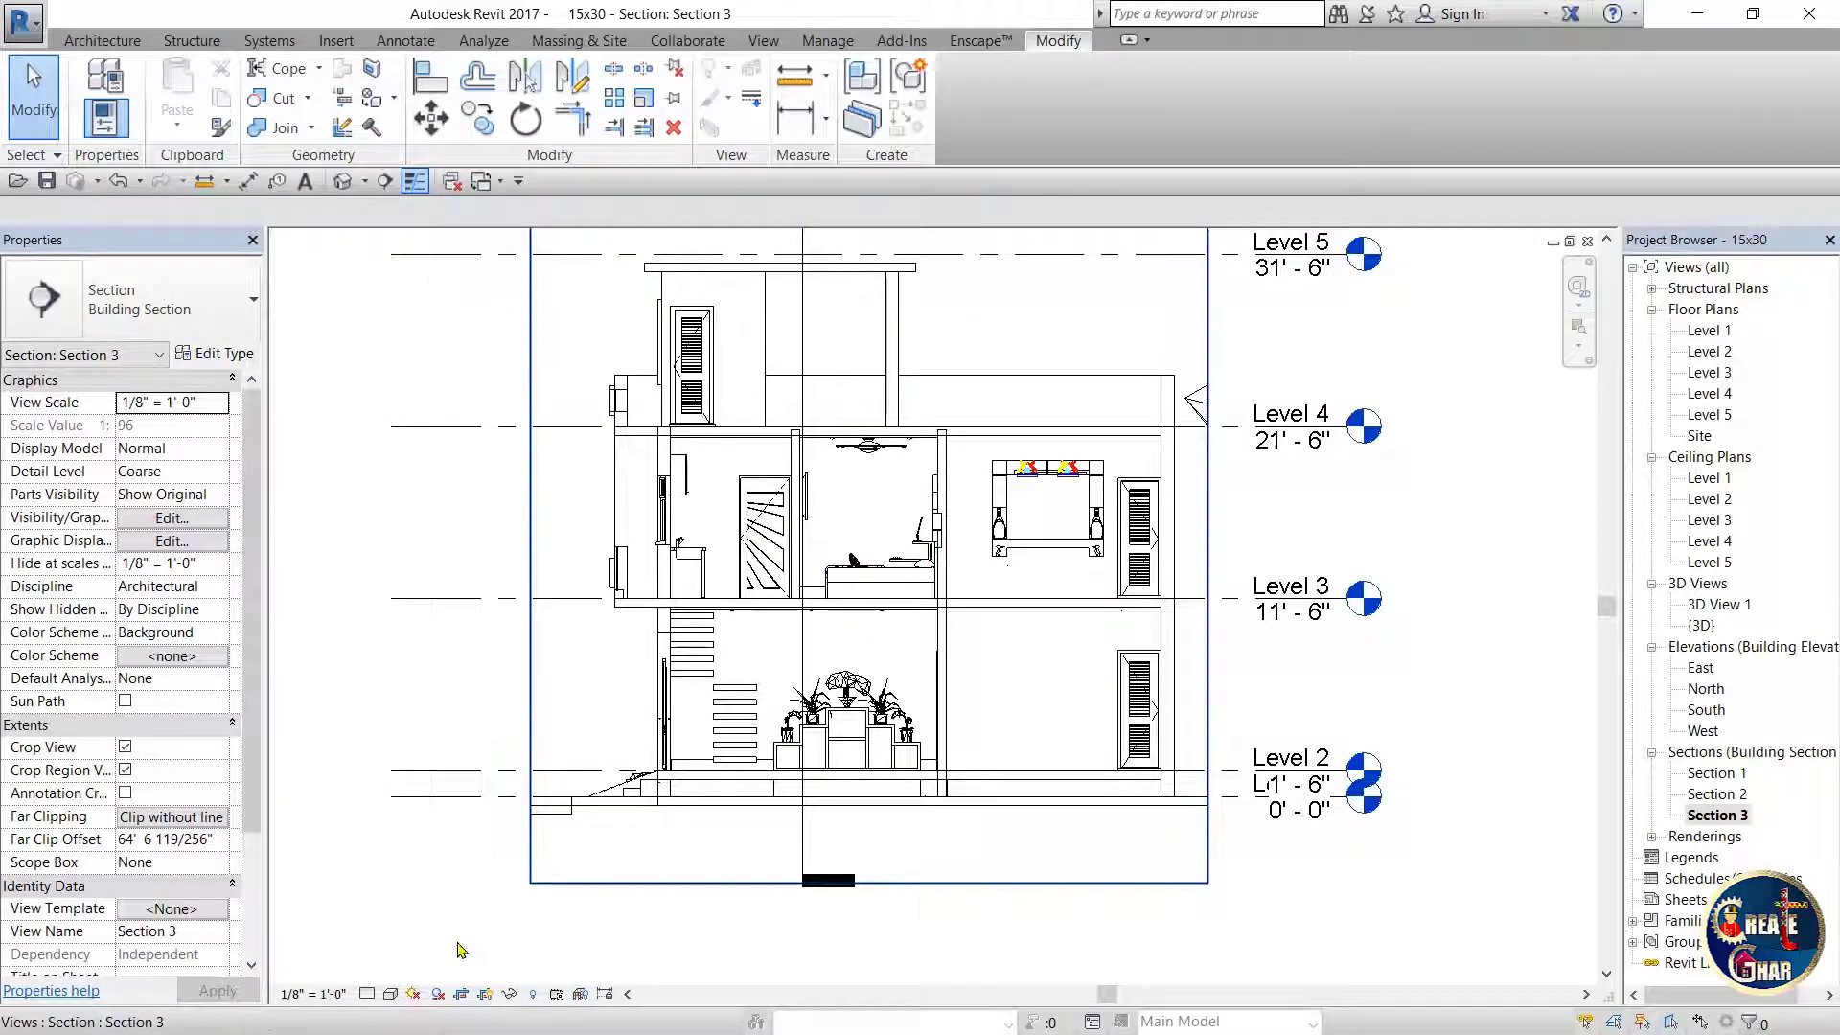
- Try the Realistic and Consistent Colors visual styles on the Section 3 view, and restore Hidden Line
click(389, 994)
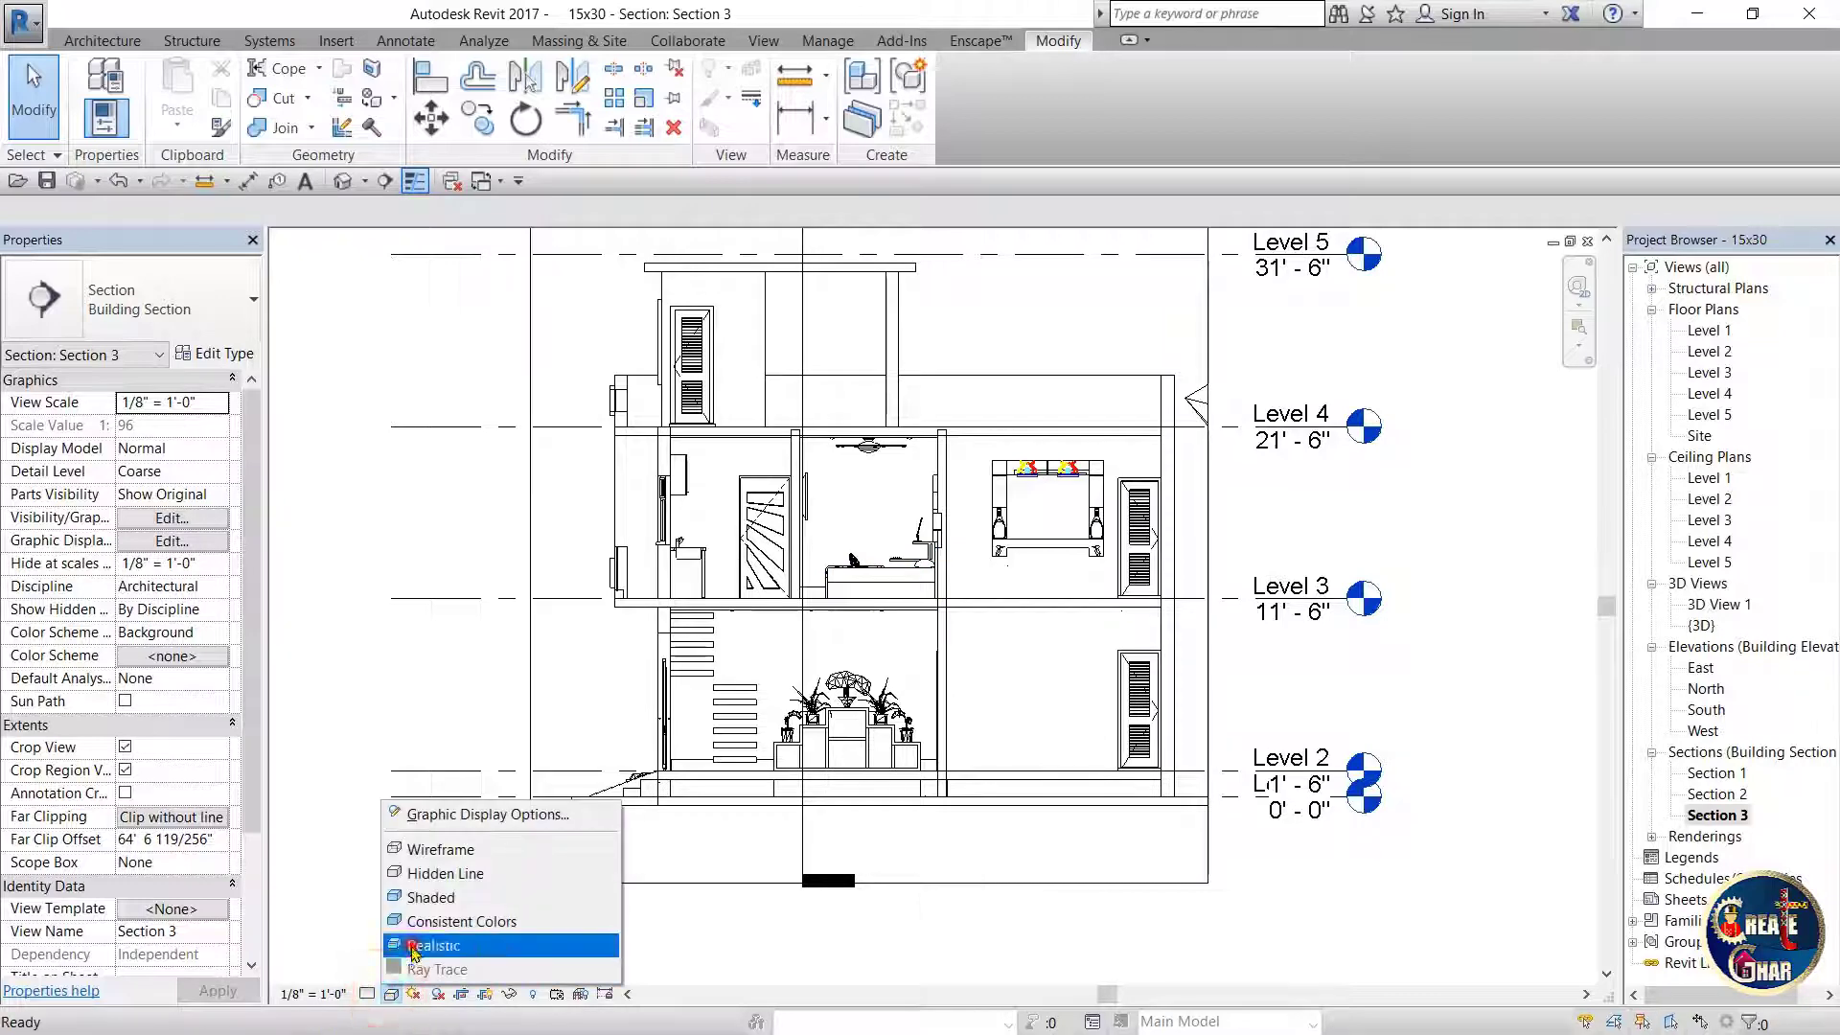
click(412, 949)
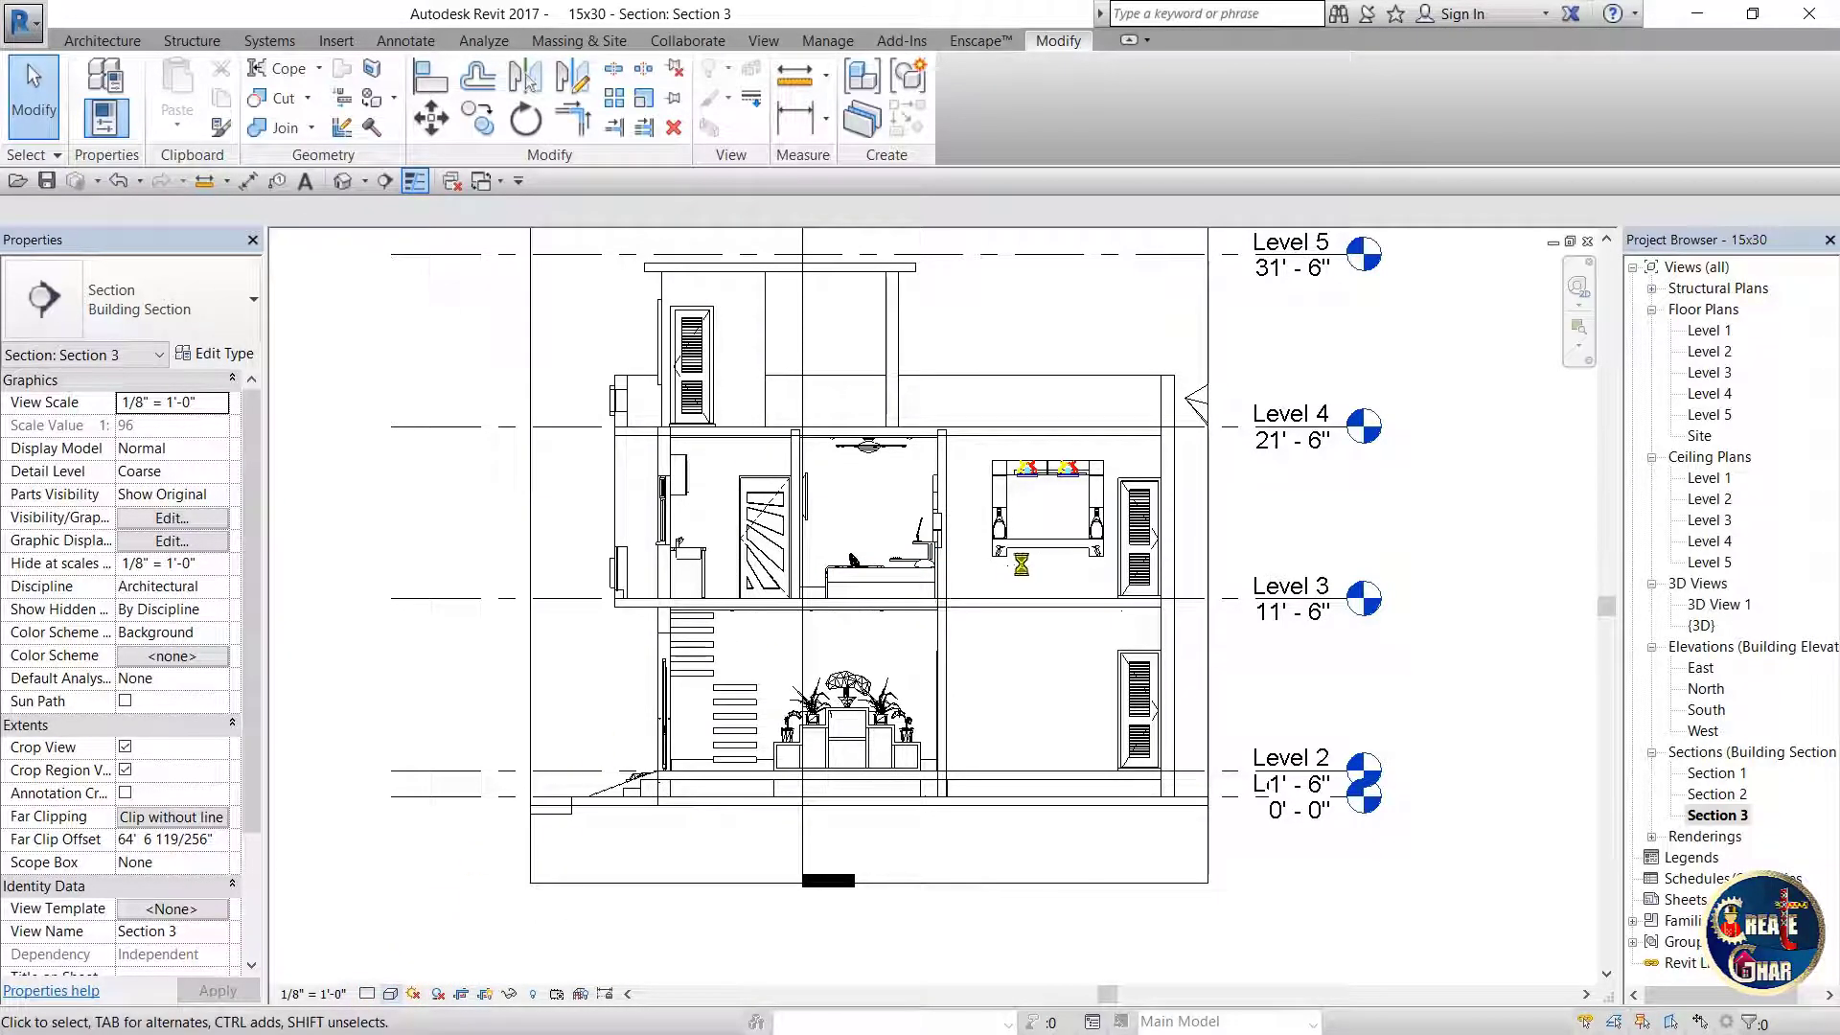
scroll(1255, 431, up, 3)
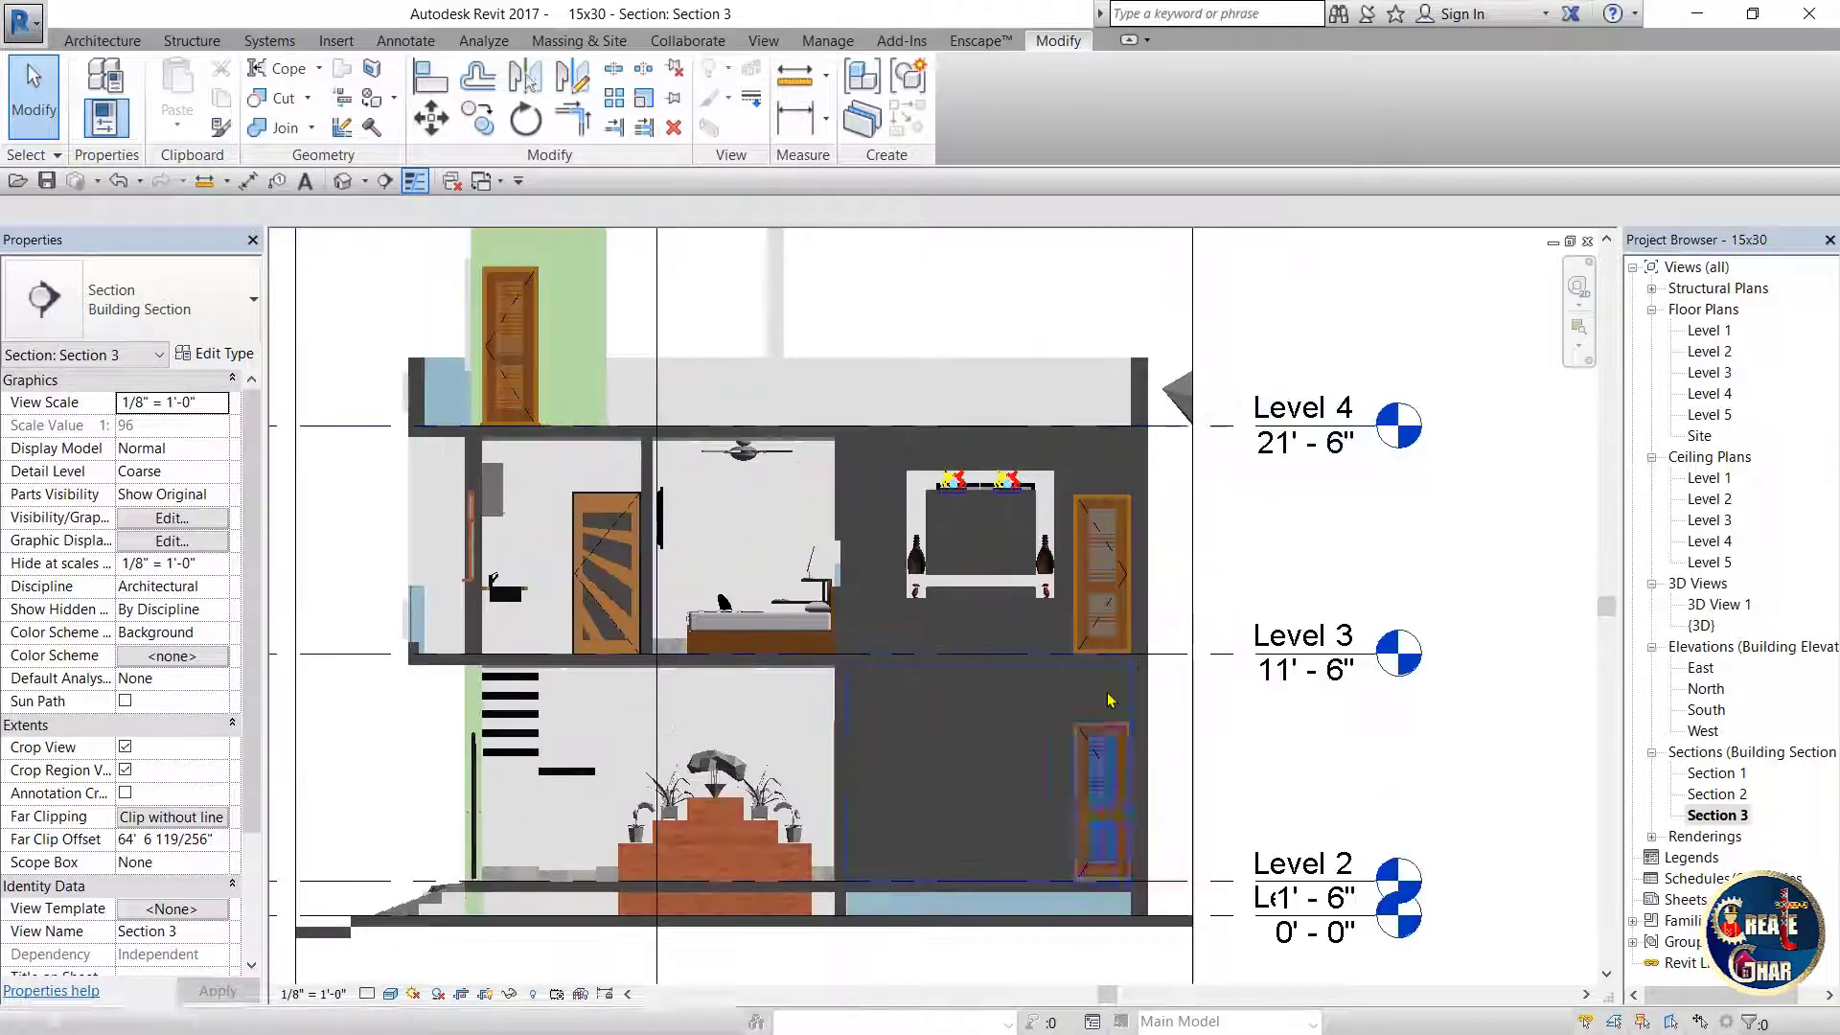
click(391, 993)
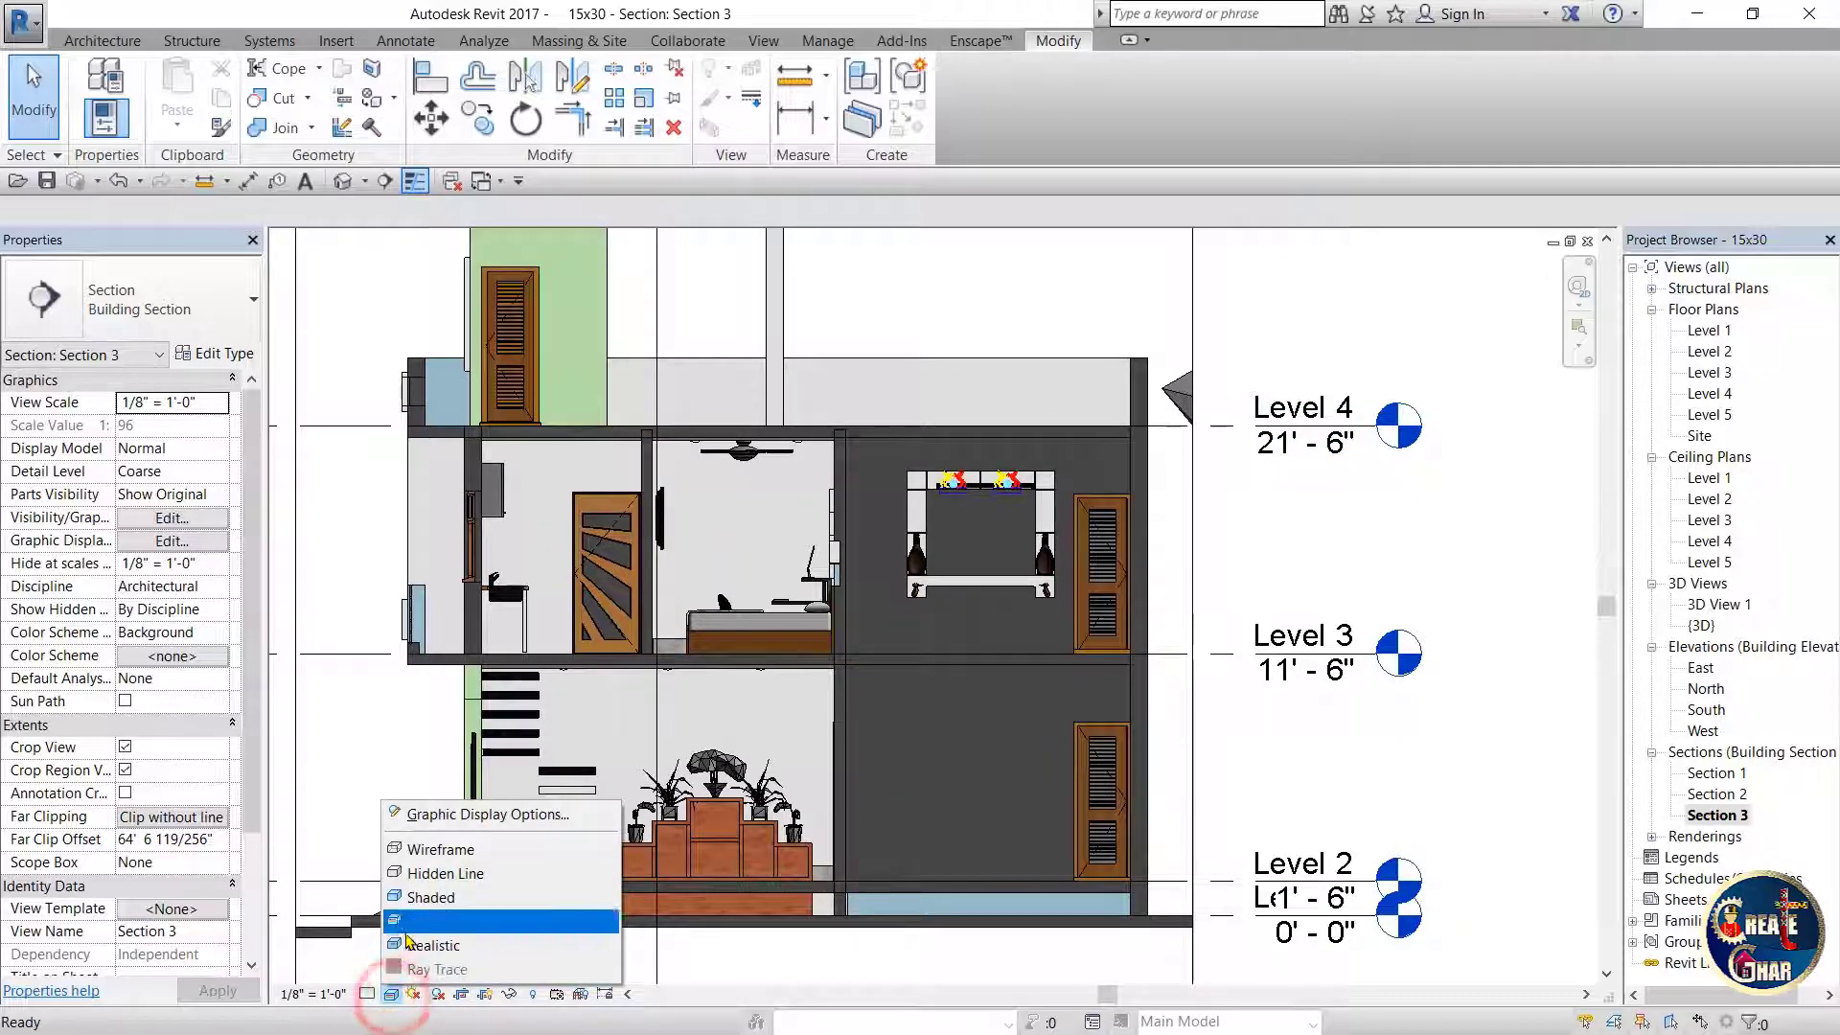
click(422, 921)
click(391, 994)
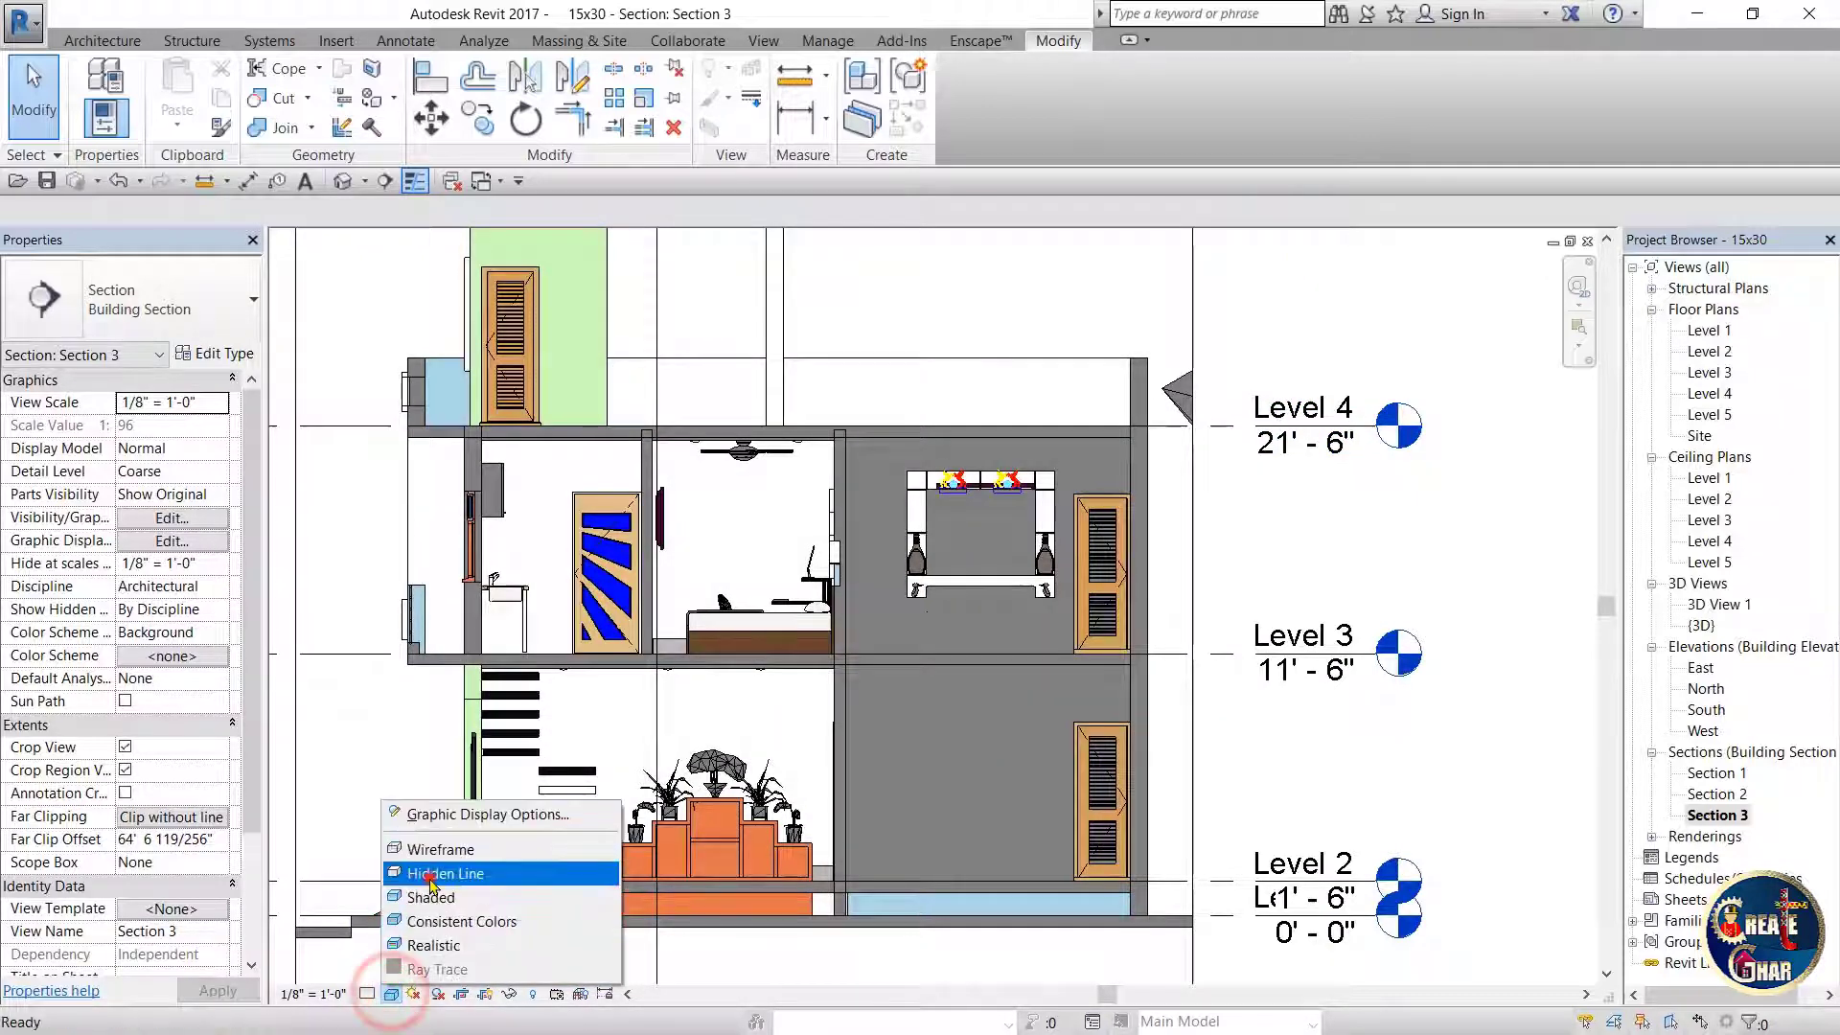
click(430, 874)
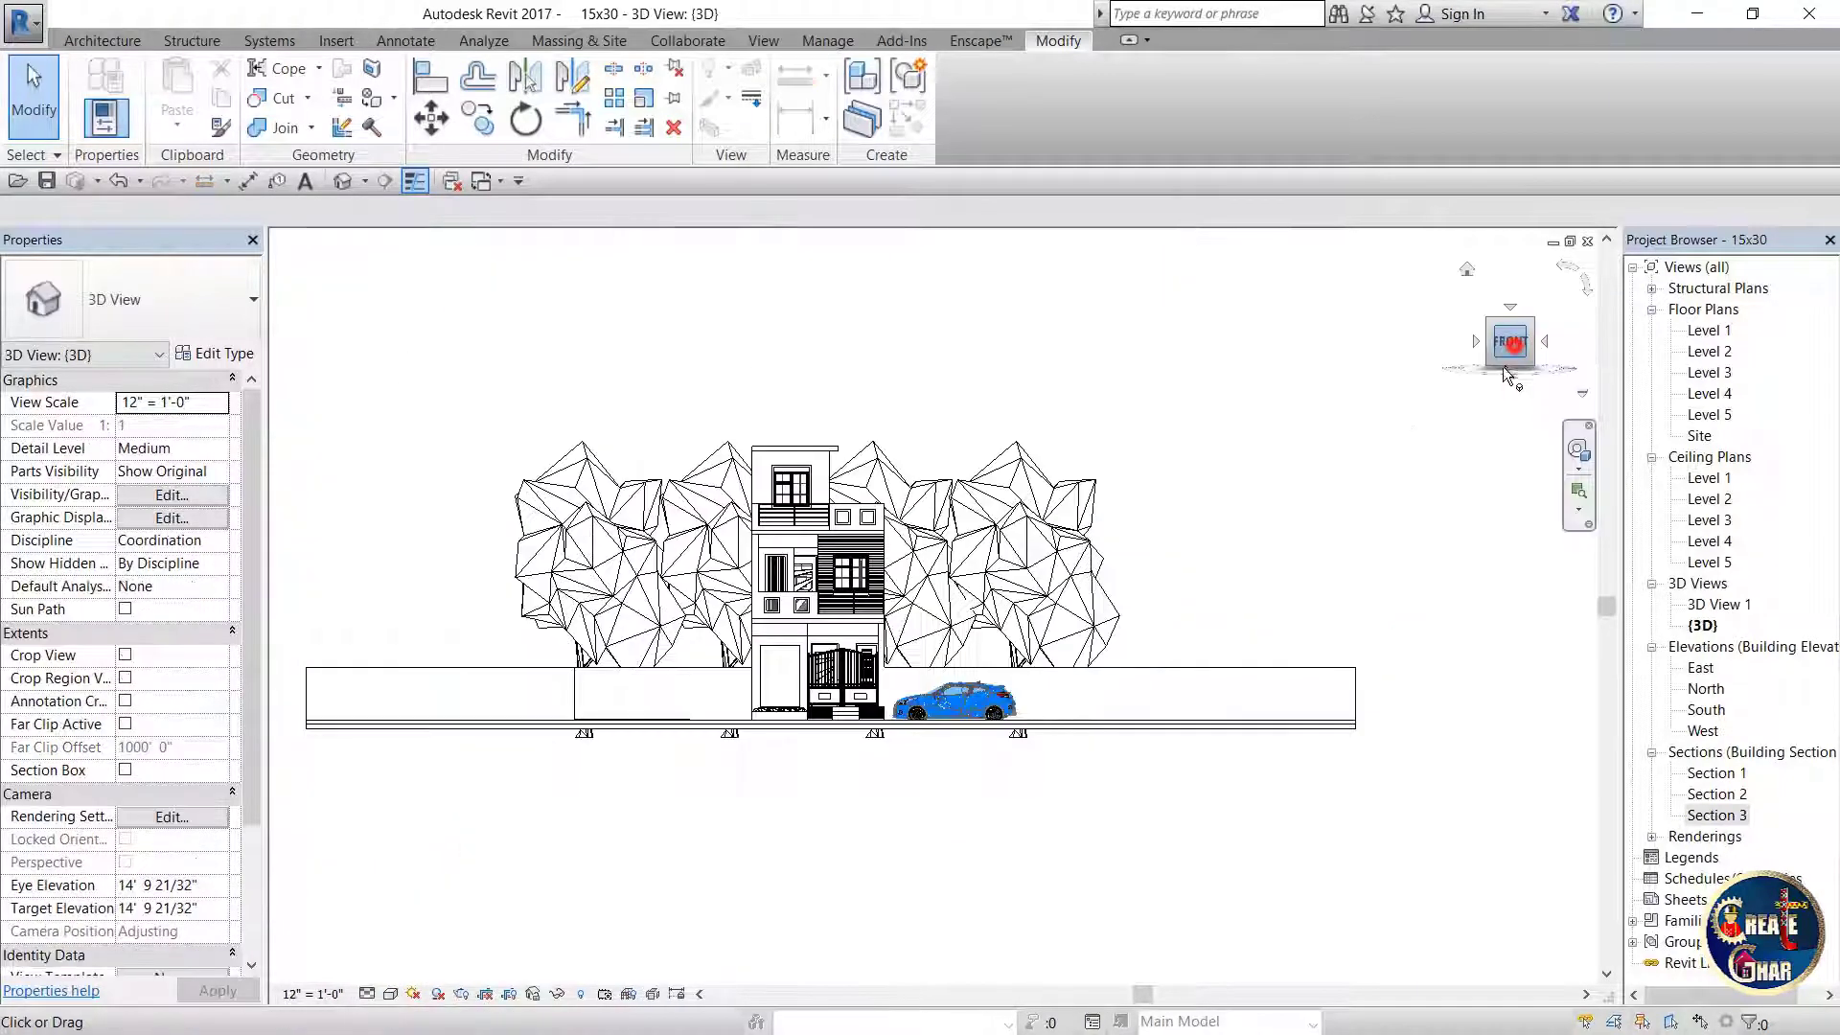
- Turn the 3D view to the front and examine the facade's windows, balconies and gate
drag(1495, 345, 1441, 387)
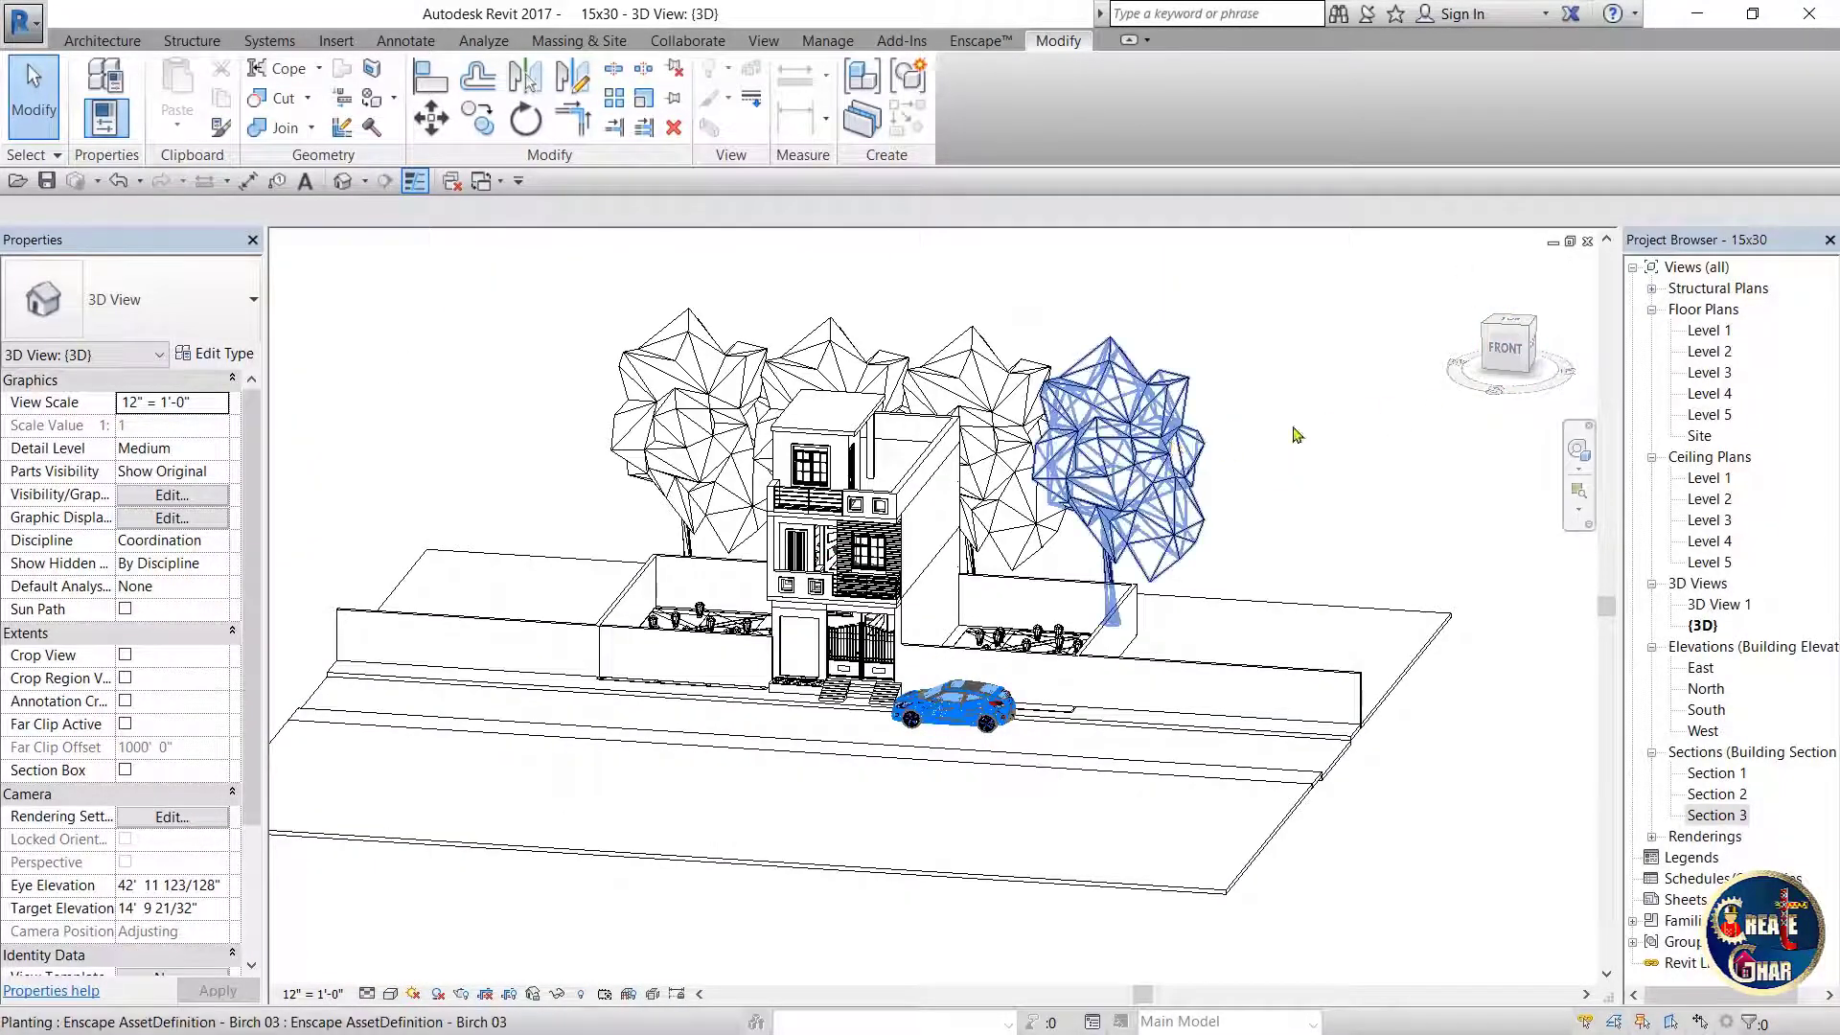
click(1505, 347)
scroll(923, 732, up, 2)
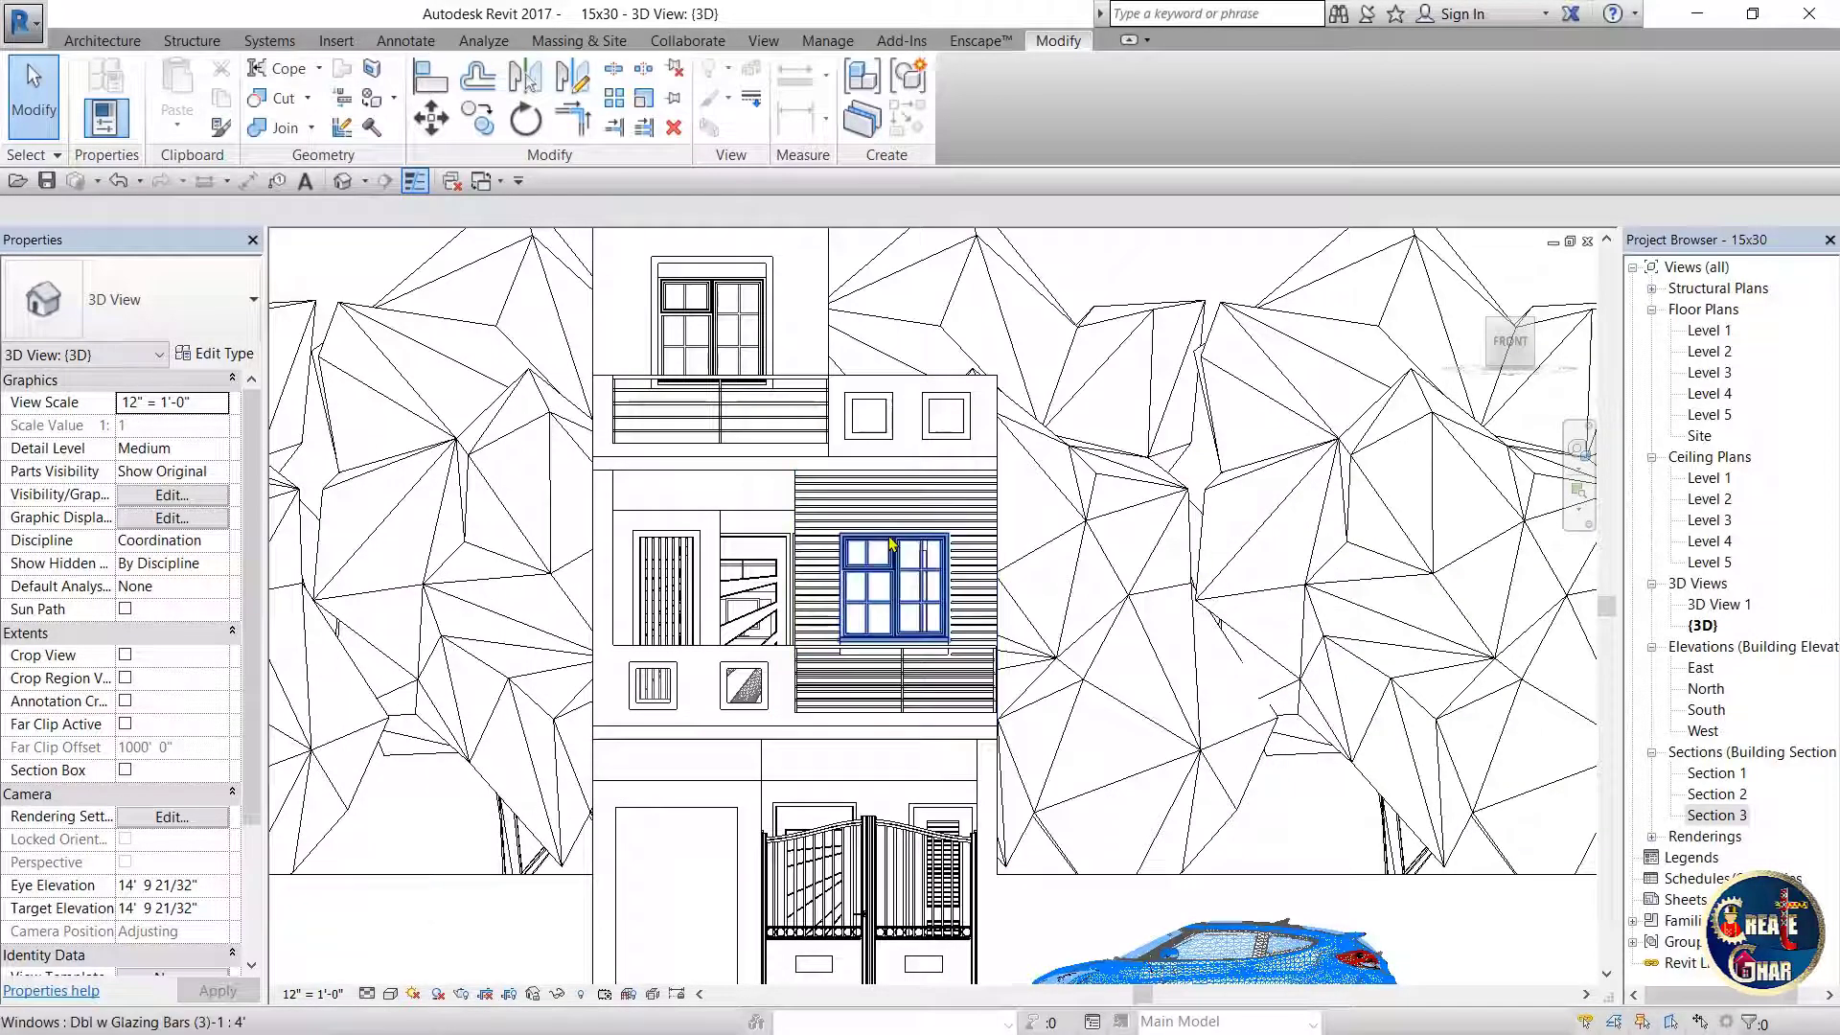
- Open the Level 3 floor plan, examine the room layout and section lines, and return to the front-facing 3D view
scroll(891, 542, down, 2)
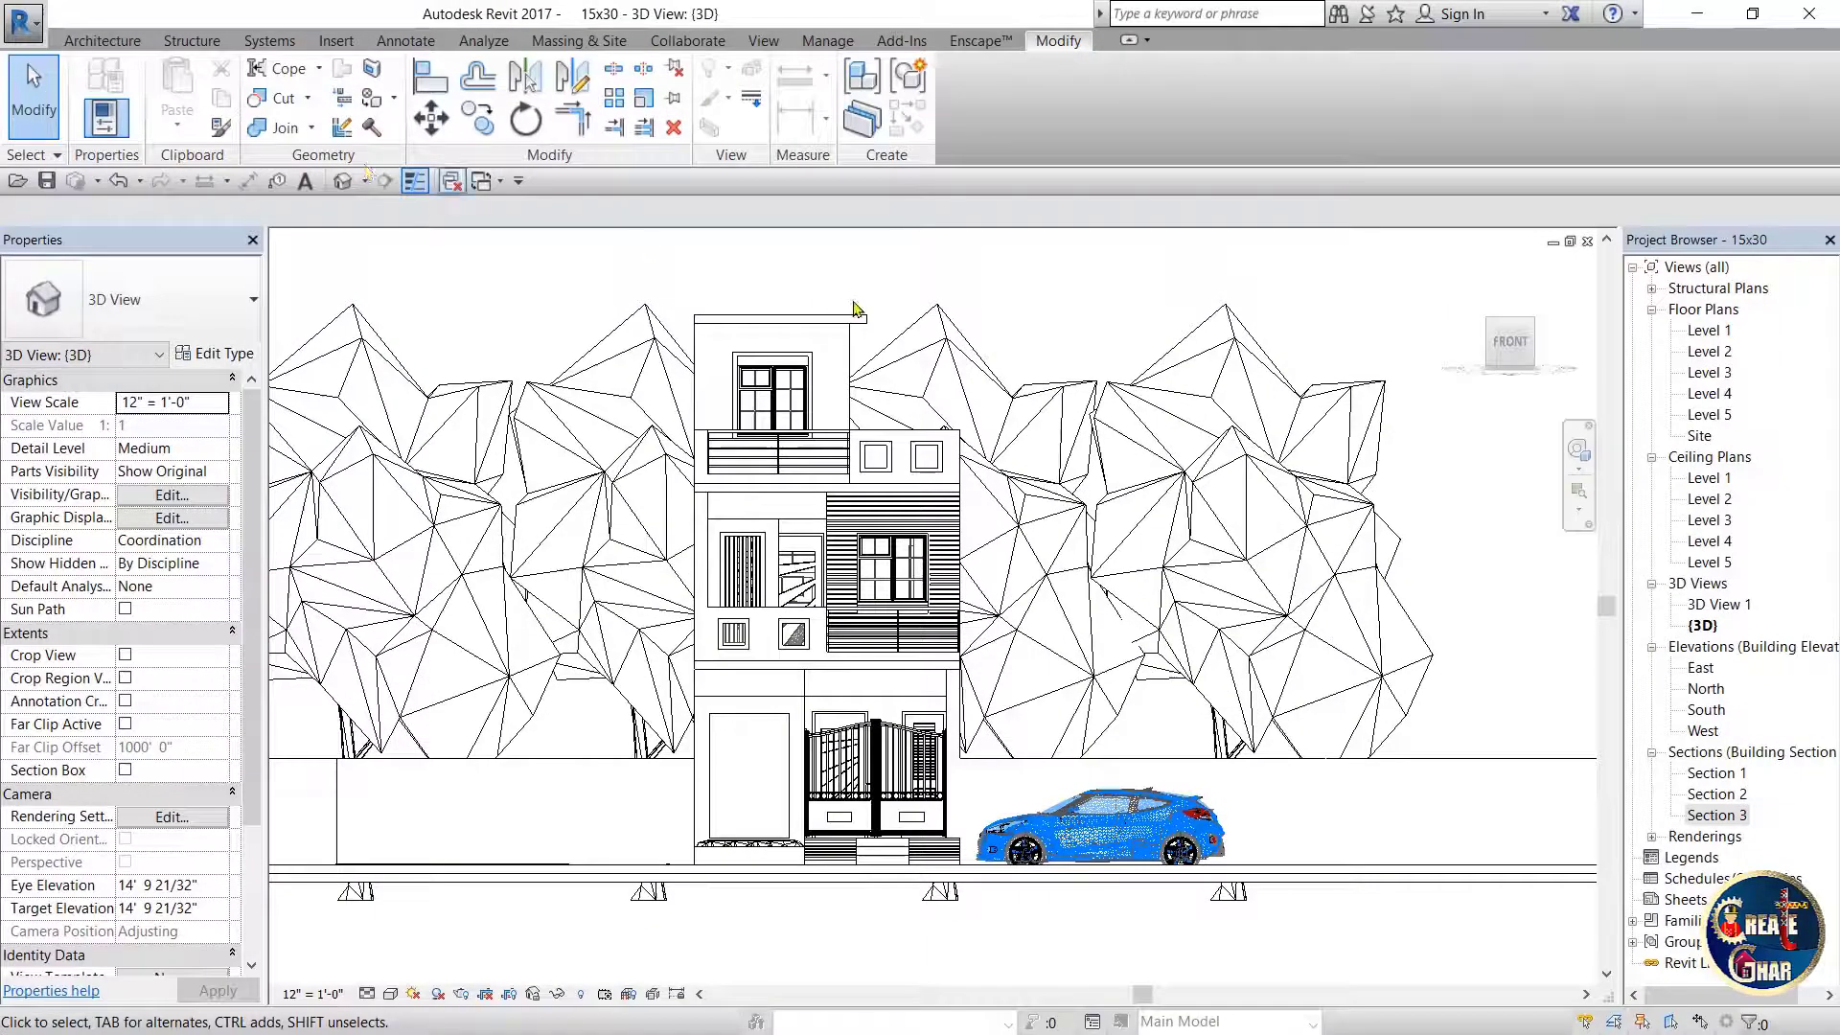
double_click(1716, 351)
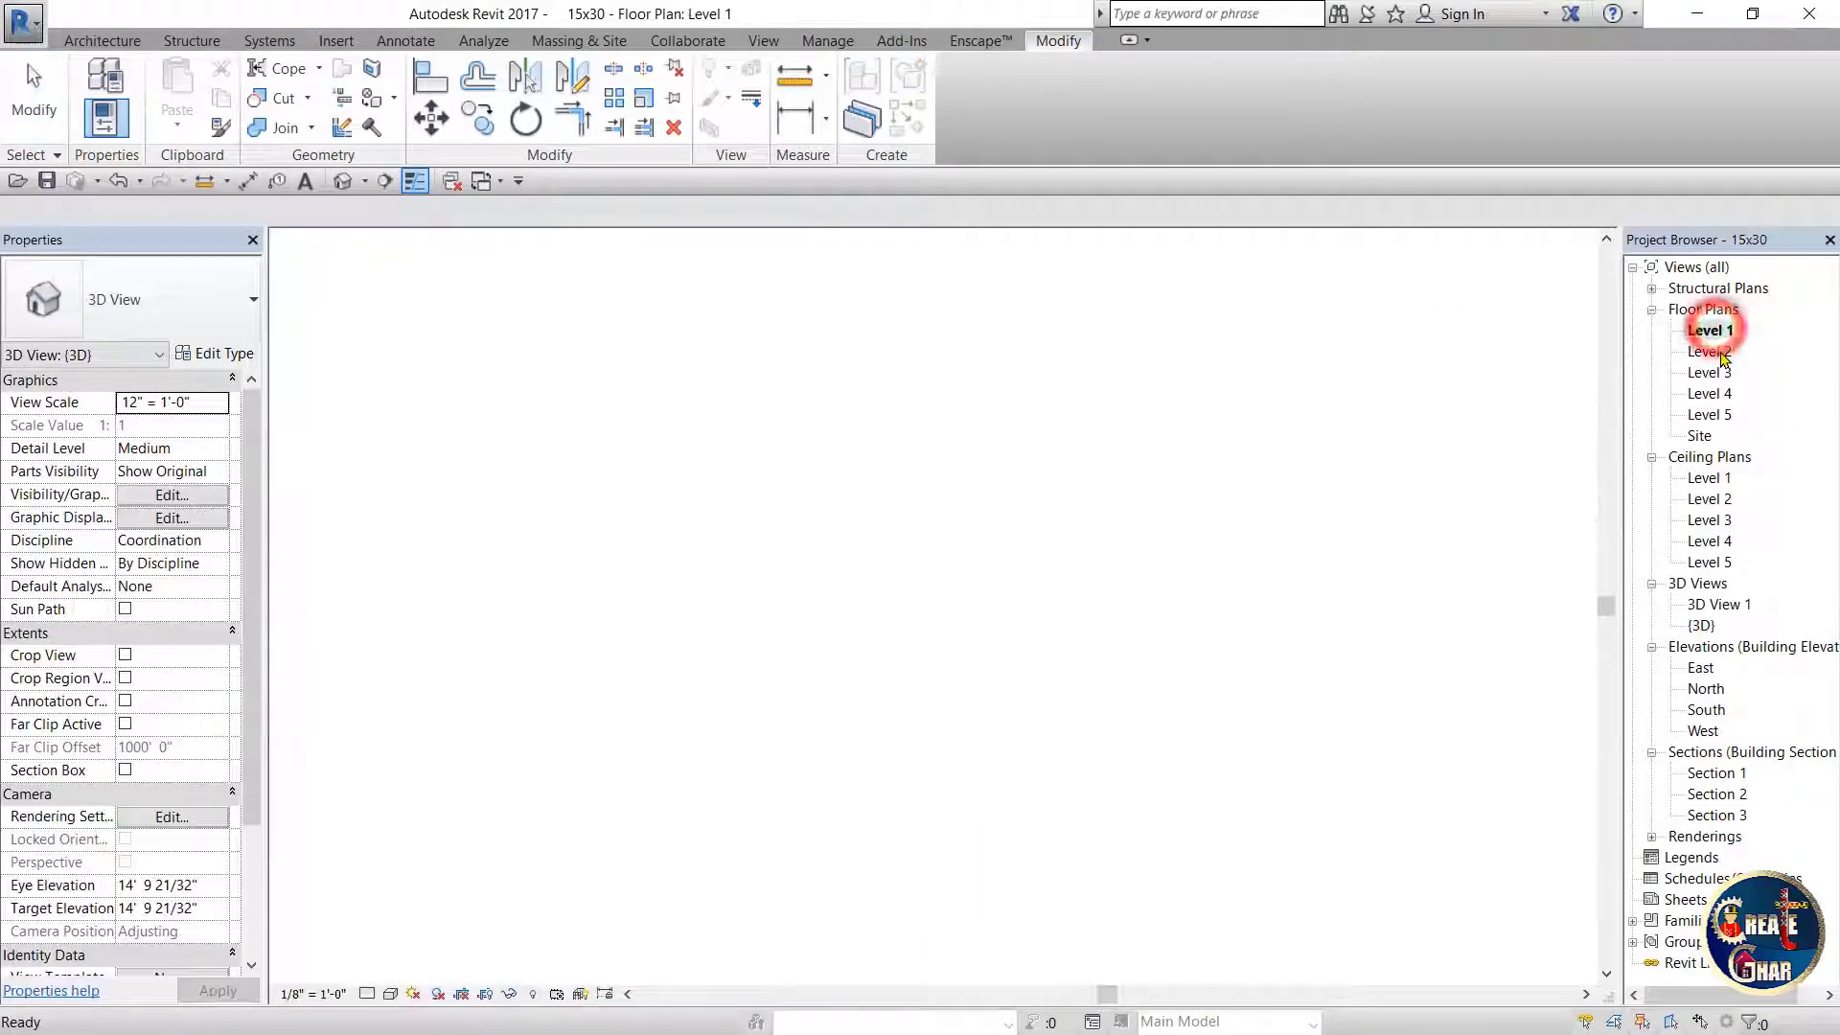
double_click(1718, 380)
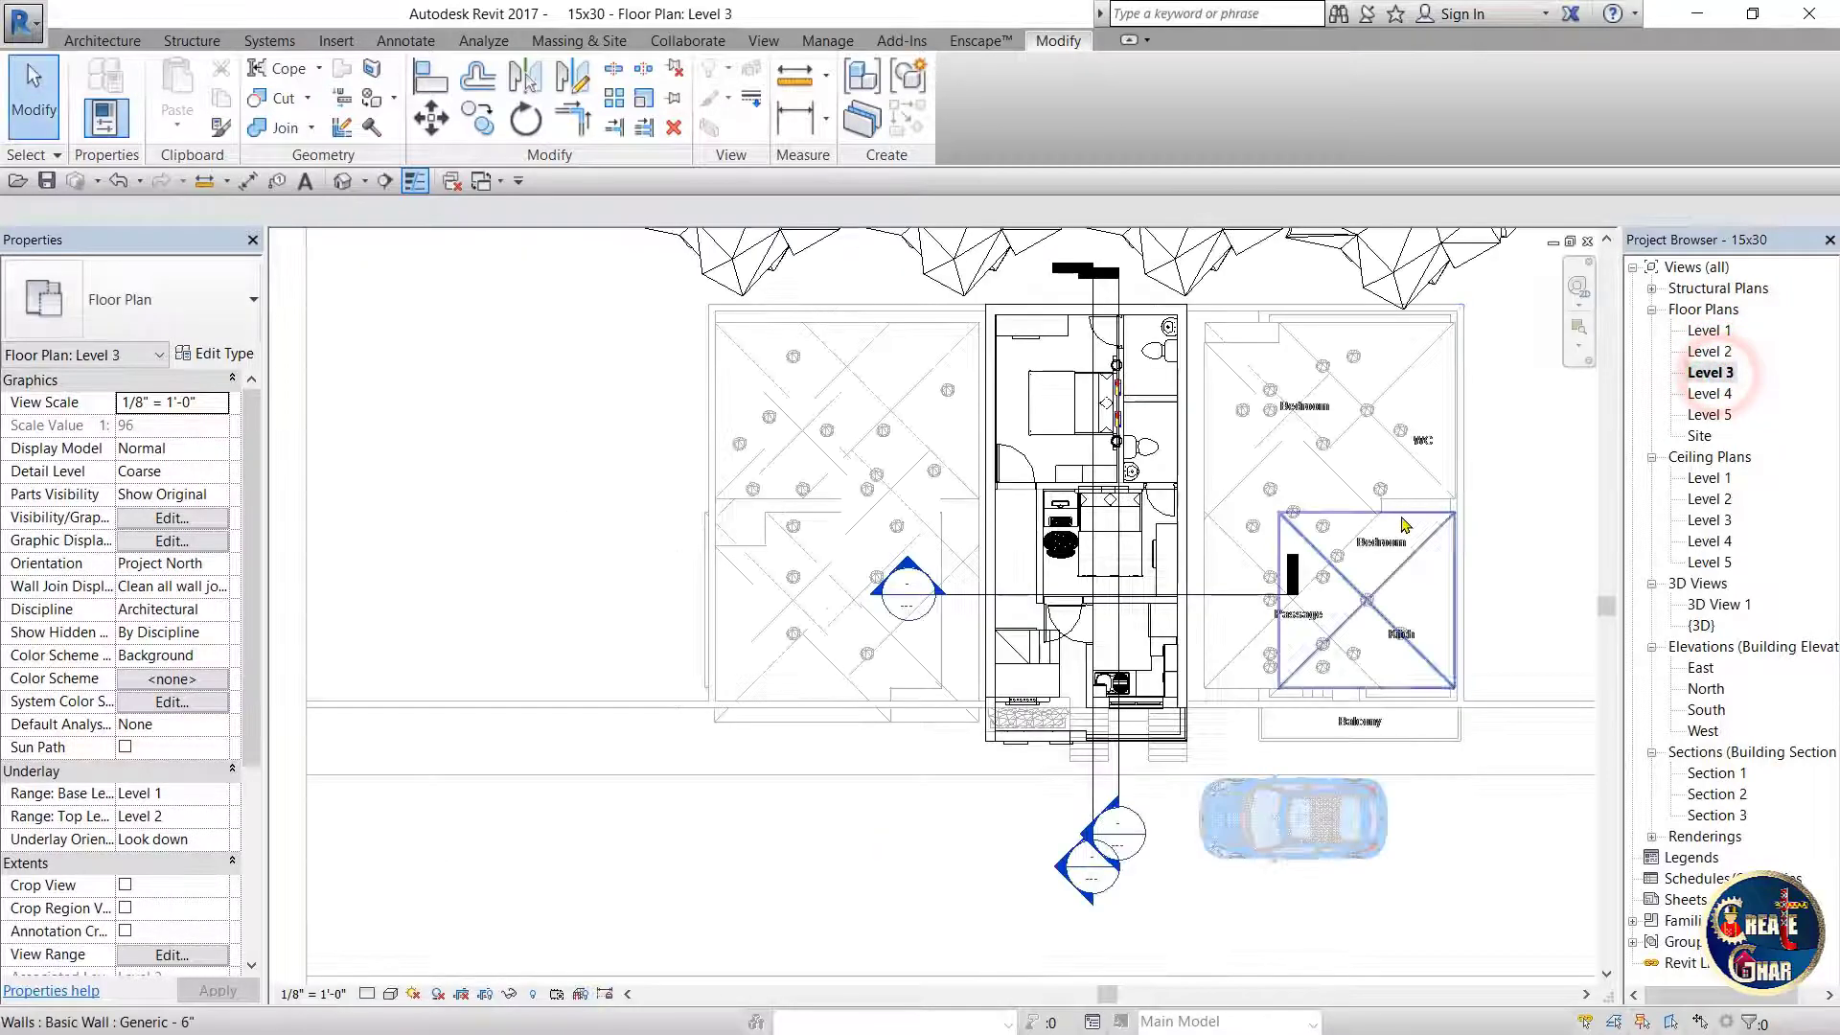
scroll(1260, 547, up, 2)
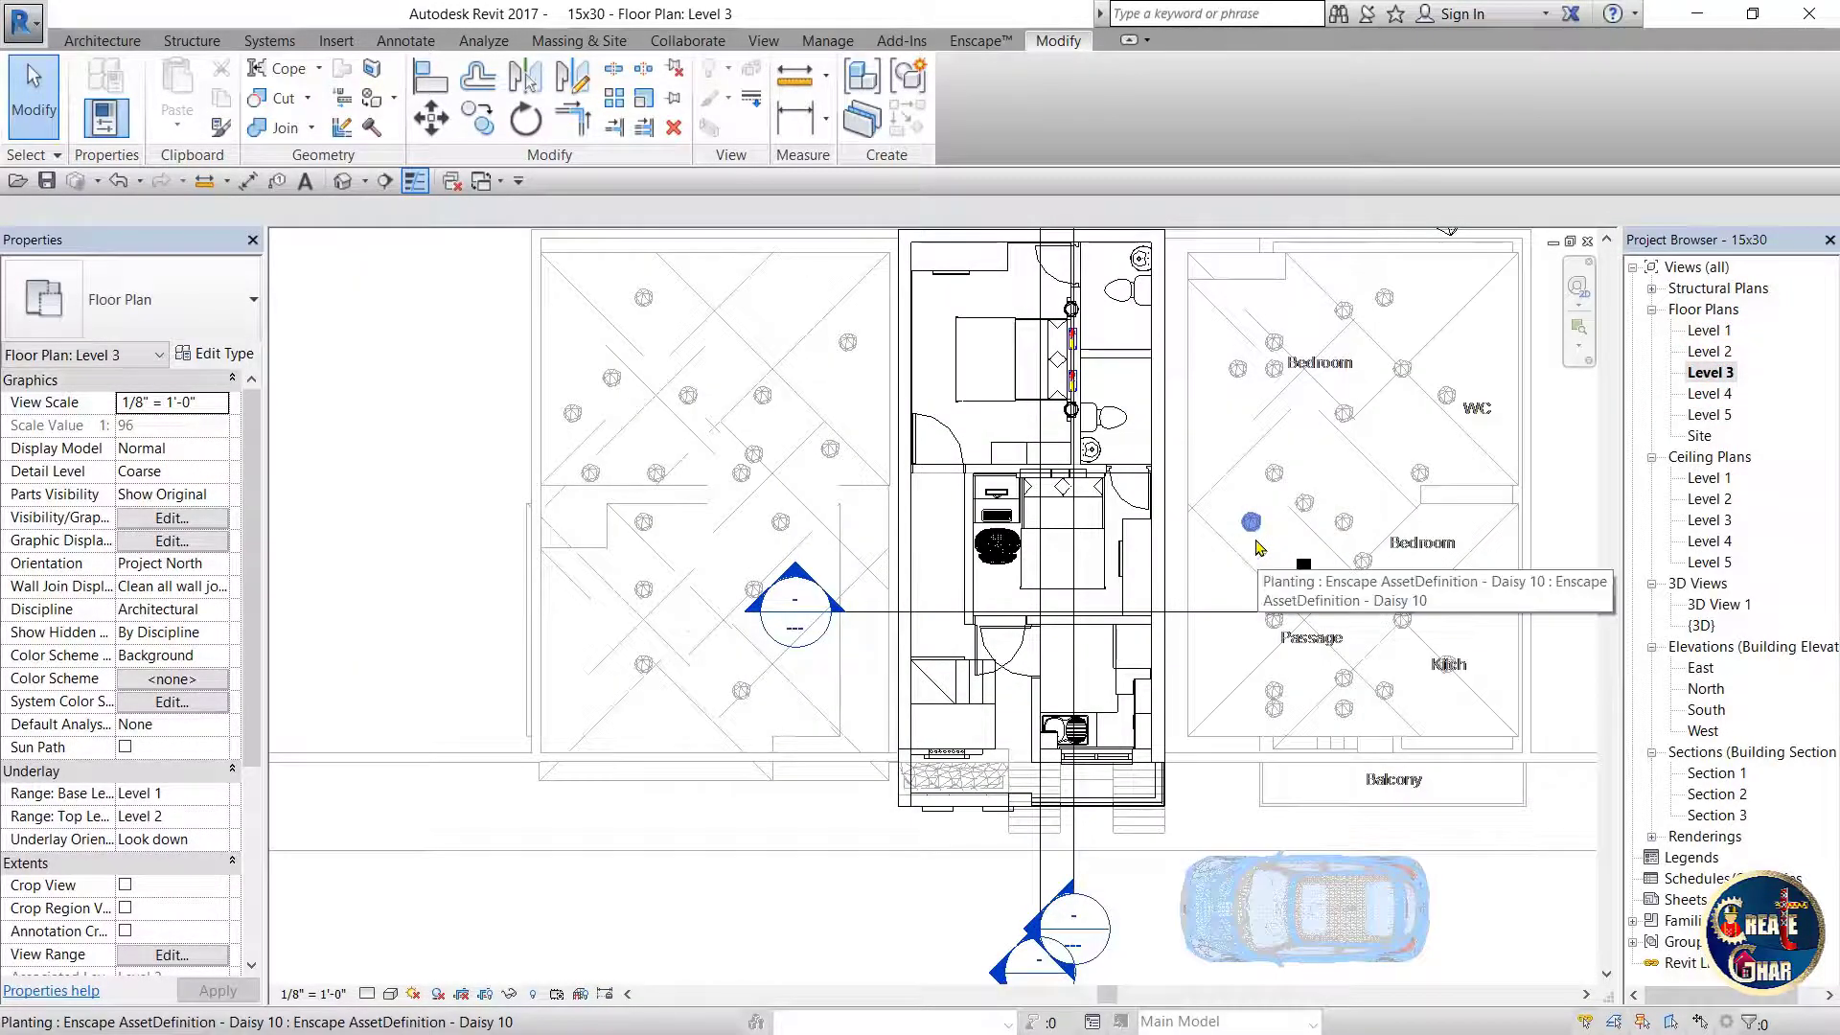
scroll(1031, 550, down, 3)
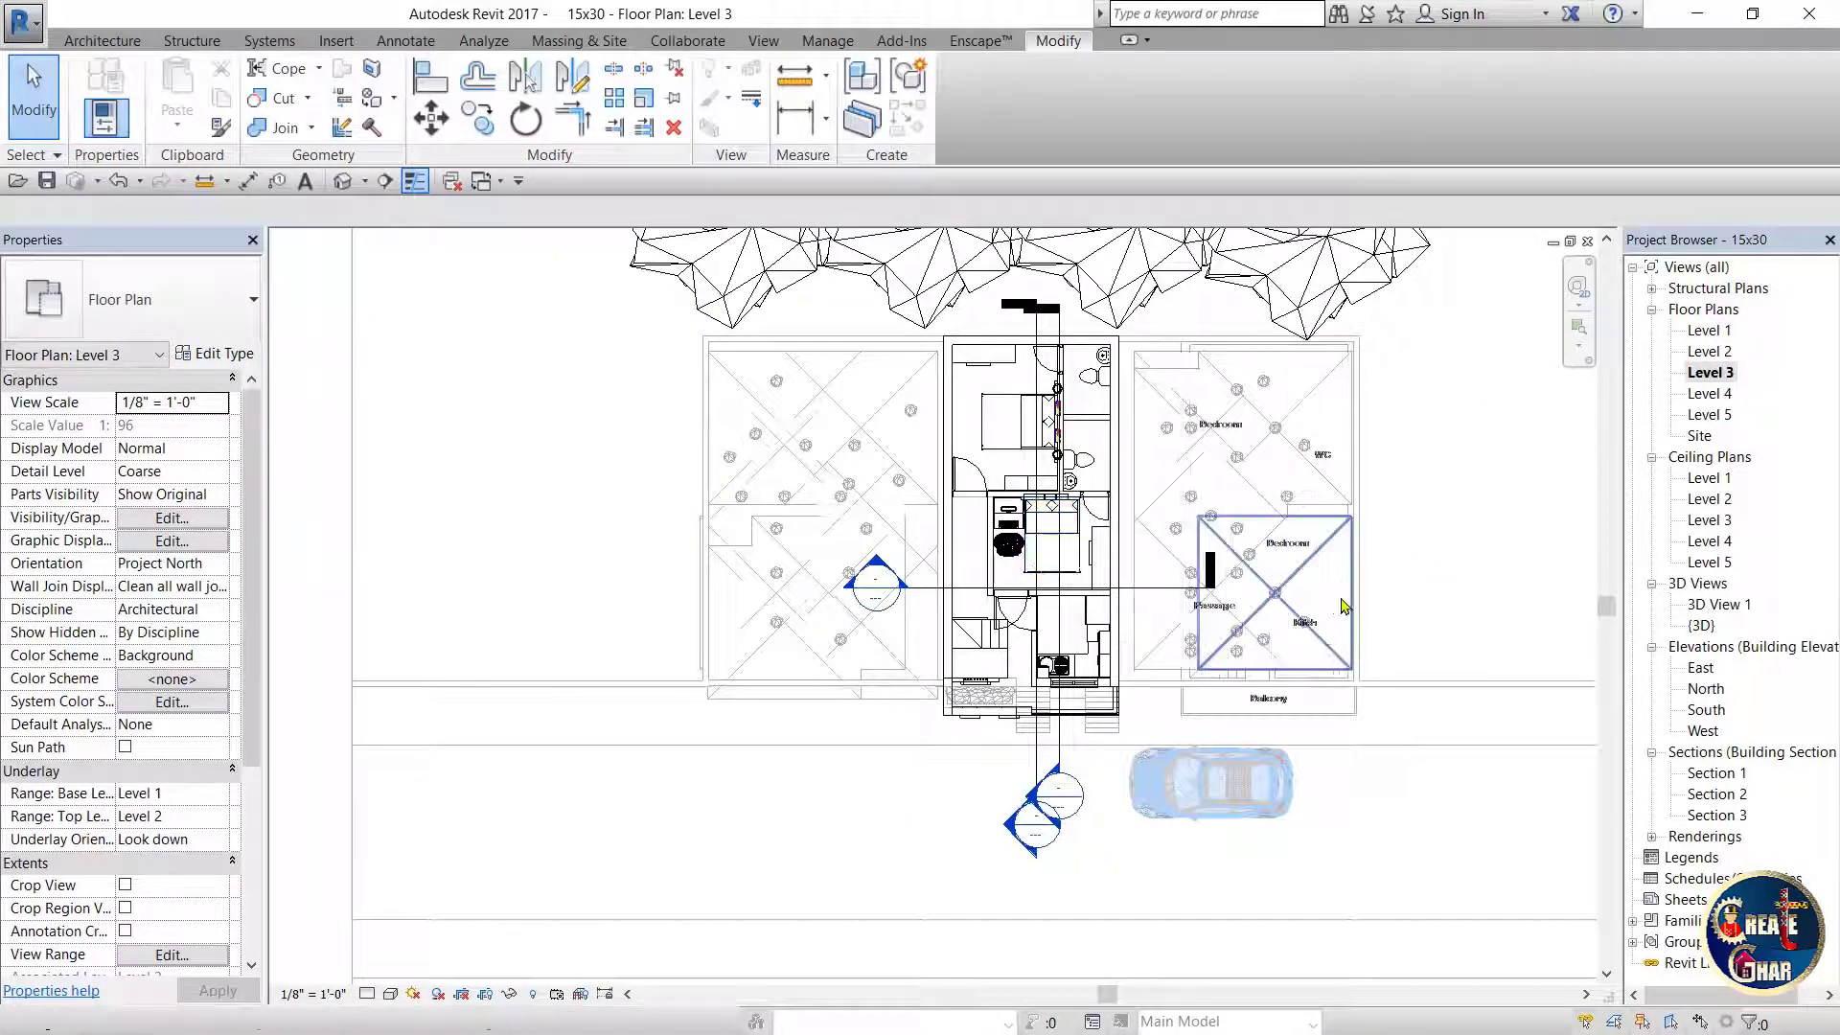
key(ctrl+Tab)
key(ctrl+Tab)
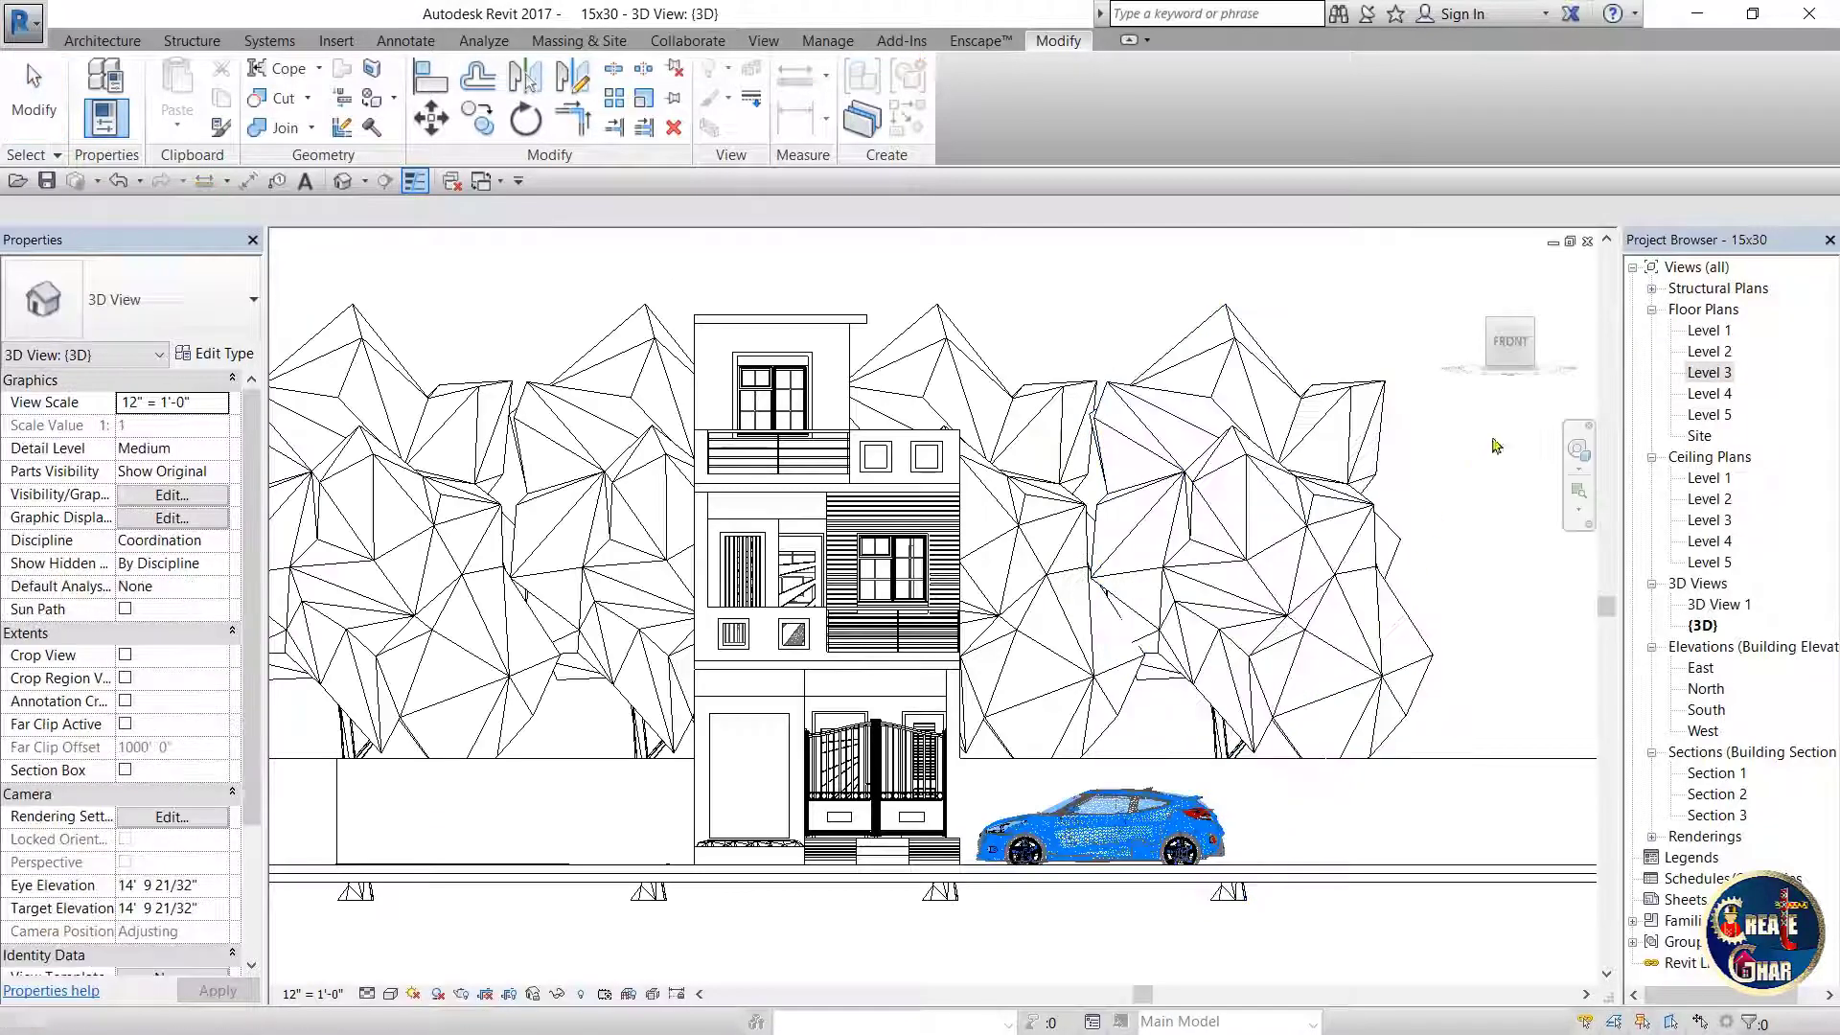